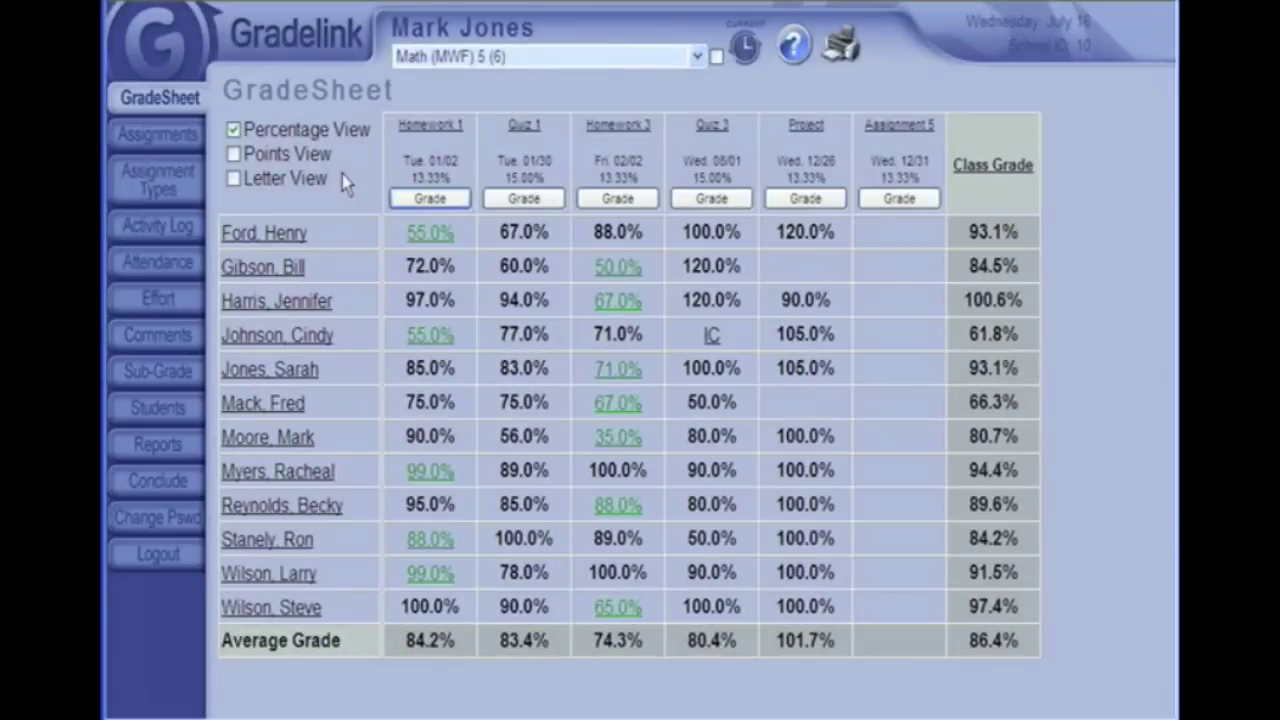
Switch the Math (MWF) 5 grade sheet to the points view
{"action": "left_click", "coordinate": [233, 154]}
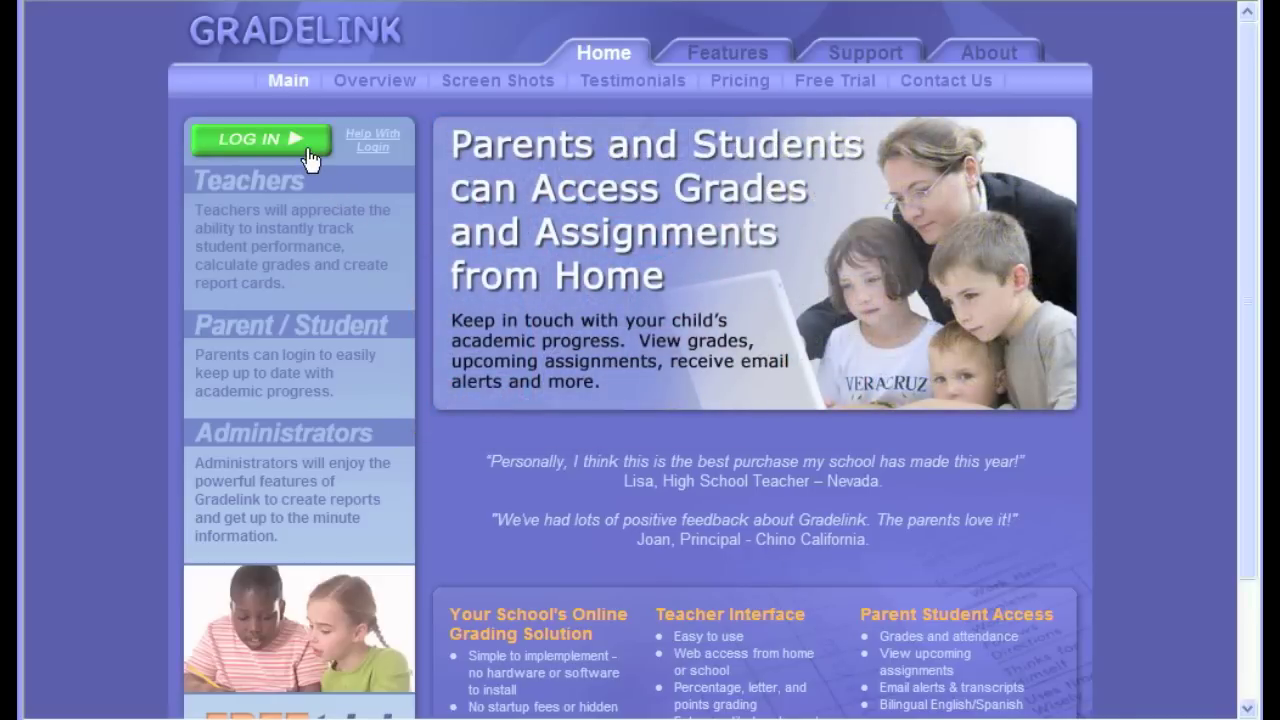
Log in to the teacher account with the school ID, username and account password
{"action": "left_click", "coordinate": [309, 143]}
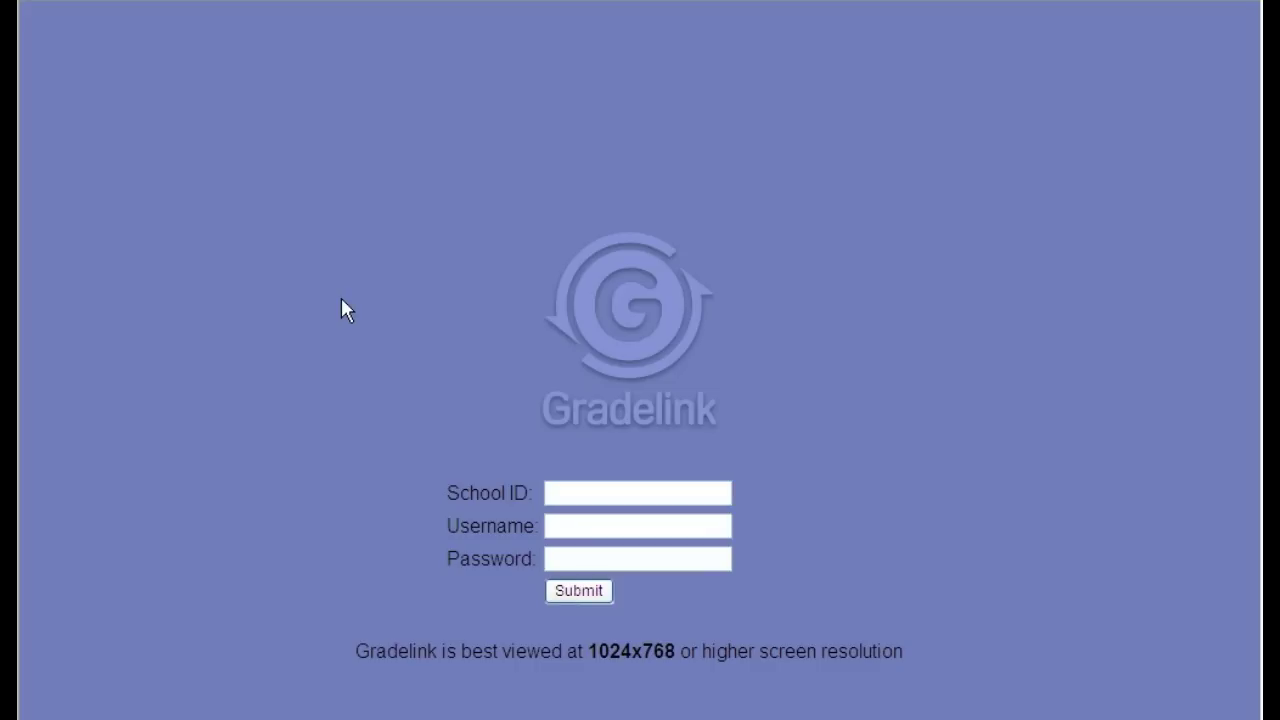
{"action": "left_click", "coordinate": [582, 492]}
{"action": "left_click", "coordinate": [581, 528]}
{"action": "left_click", "coordinate": [583, 557]}
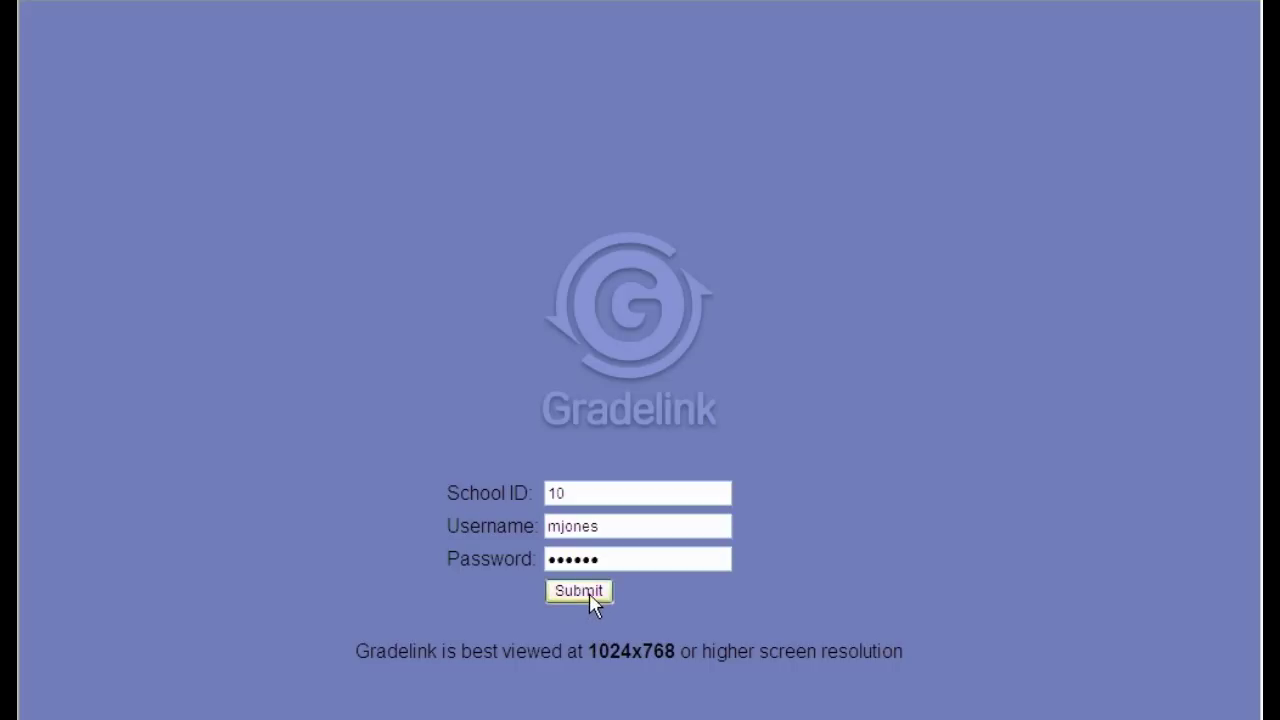
{"action": "left_click", "coordinate": [586, 594]}
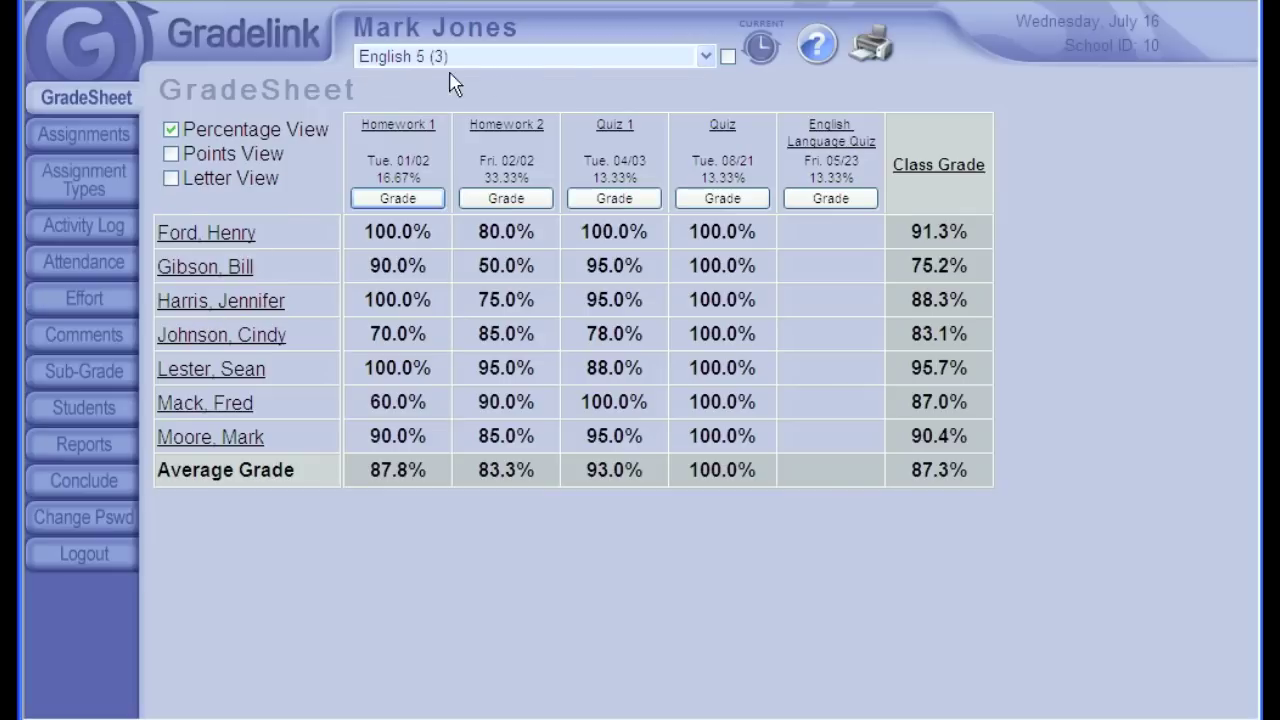
Look through the list of classes and the first listed student's information page, and return to the English 5 grade sheet
{"action": "left_click", "coordinate": [706, 60]}
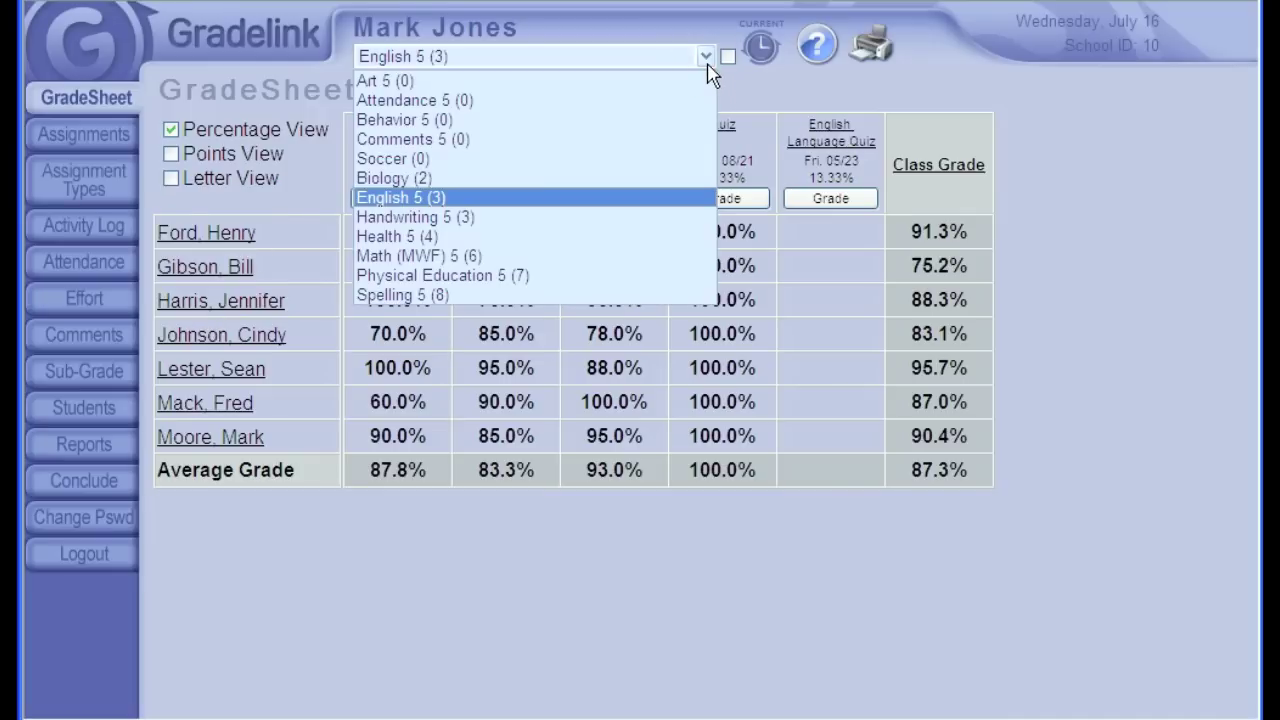
{"action": "left_click", "coordinate": [707, 62]}
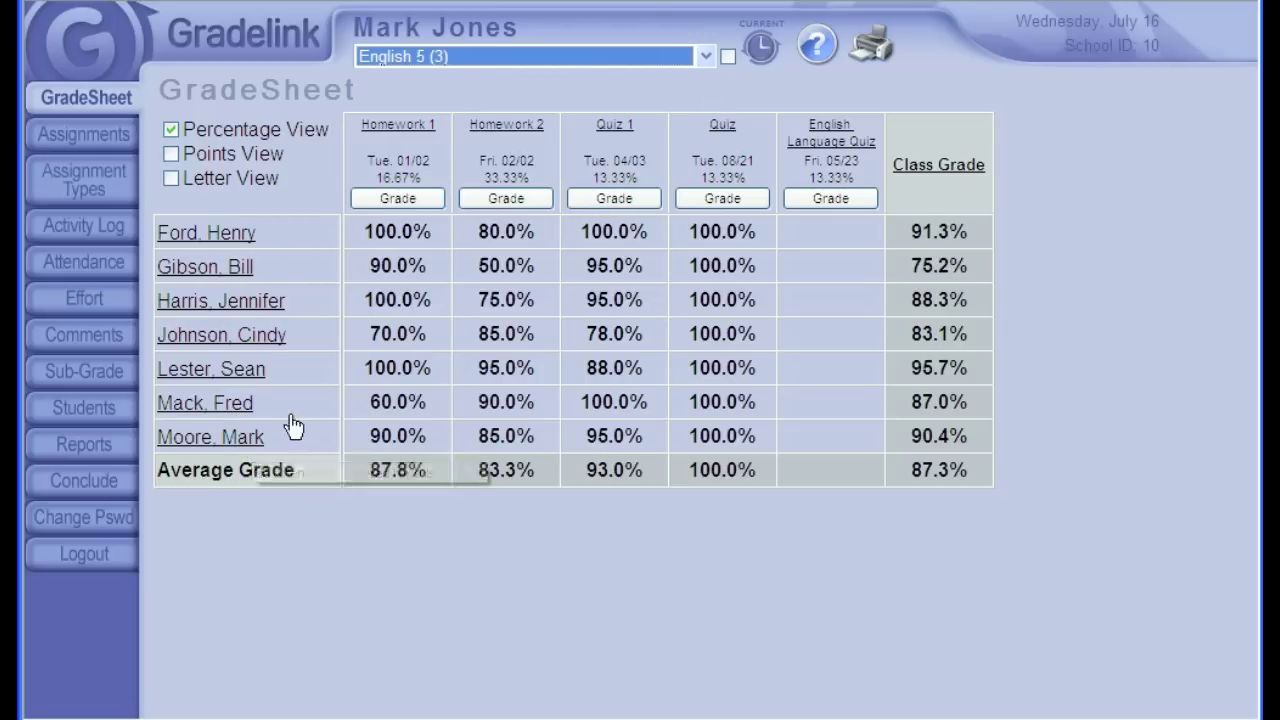
{"action": "left_click", "coordinate": [231, 238]}
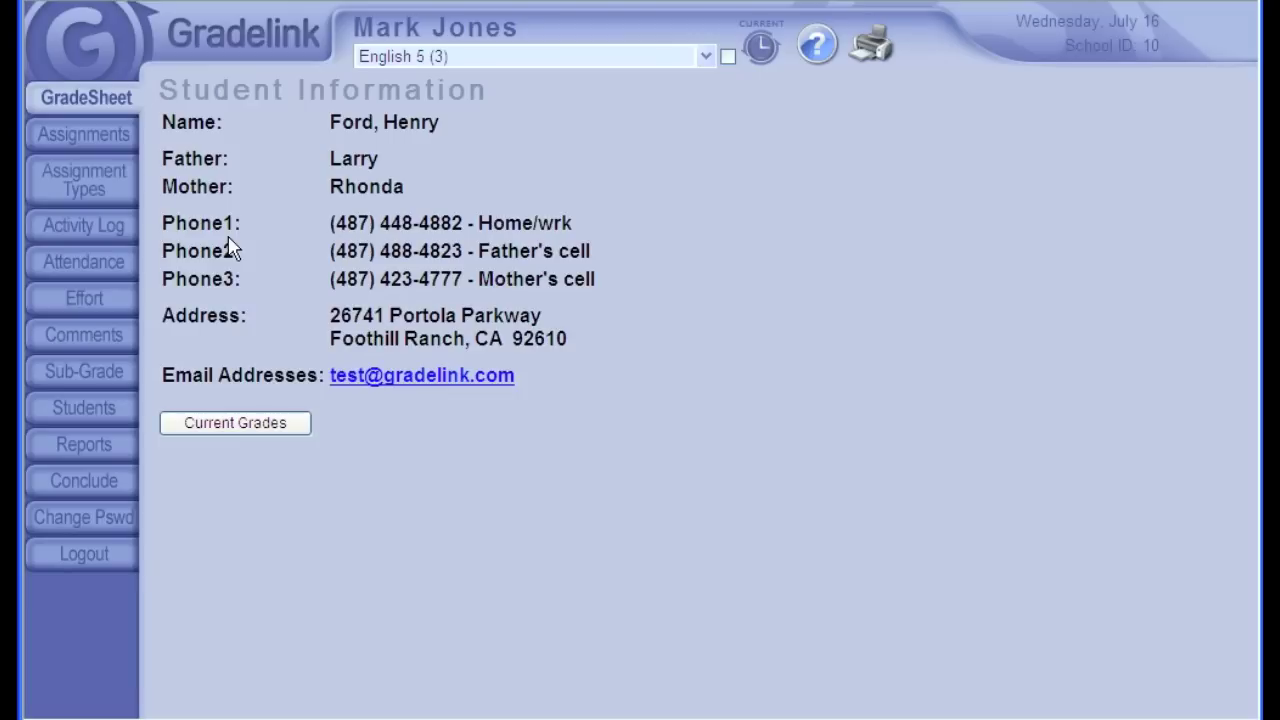
{"action": "left_click", "coordinate": [127, 105]}
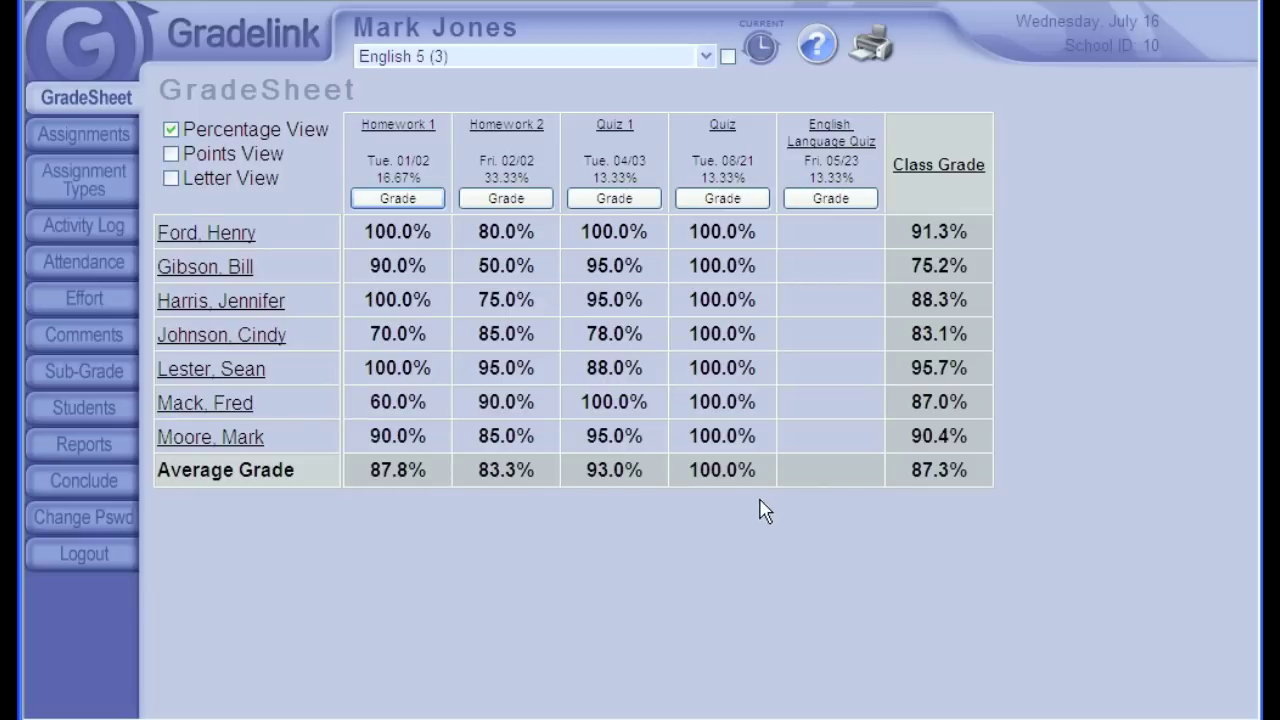
Open the Math (MWF) 5 grade sheet and view its grades as points and as letters
{"action": "left_click", "coordinate": [705, 56]}
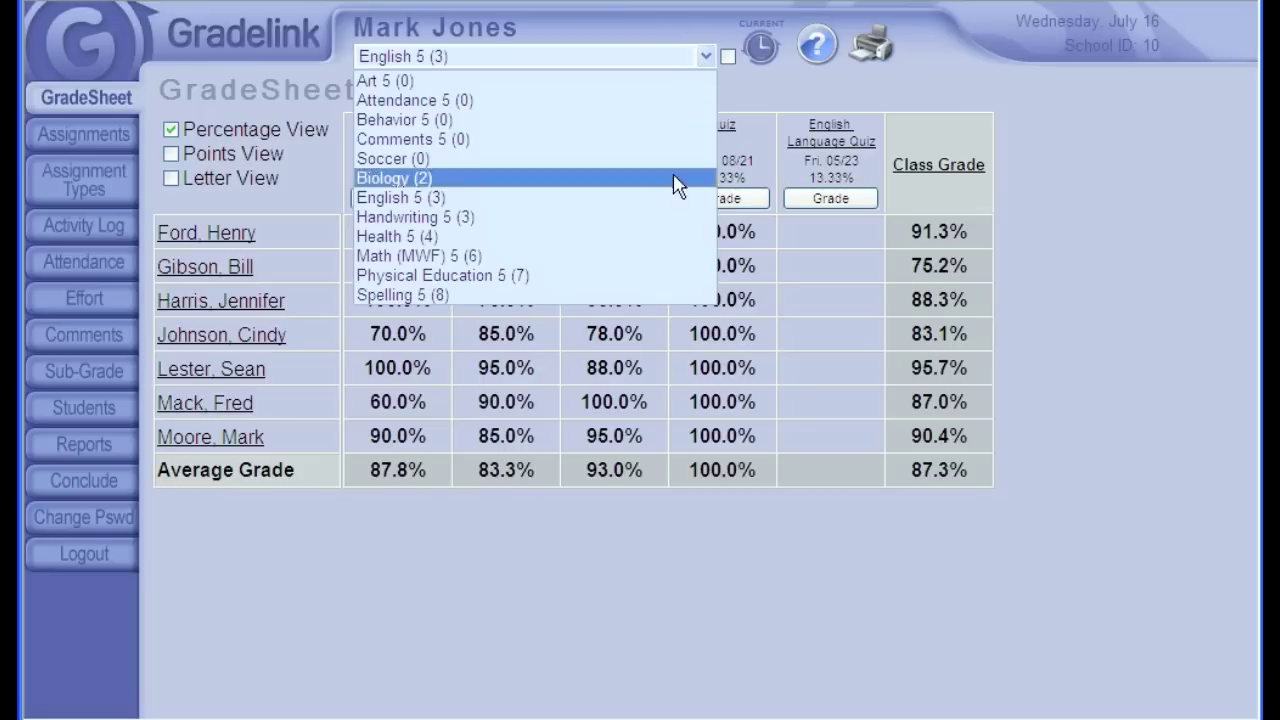
{"action": "left_click", "coordinate": [655, 265]}
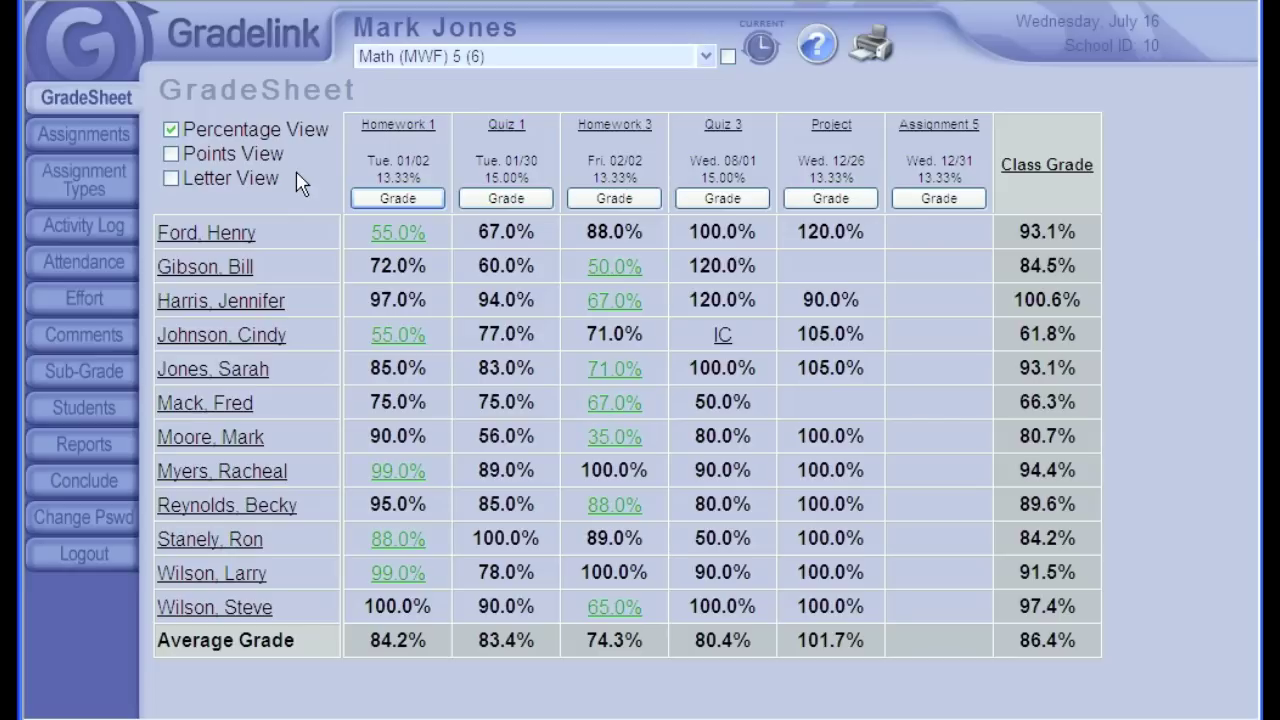
{"action": "left_click", "coordinate": [171, 155]}
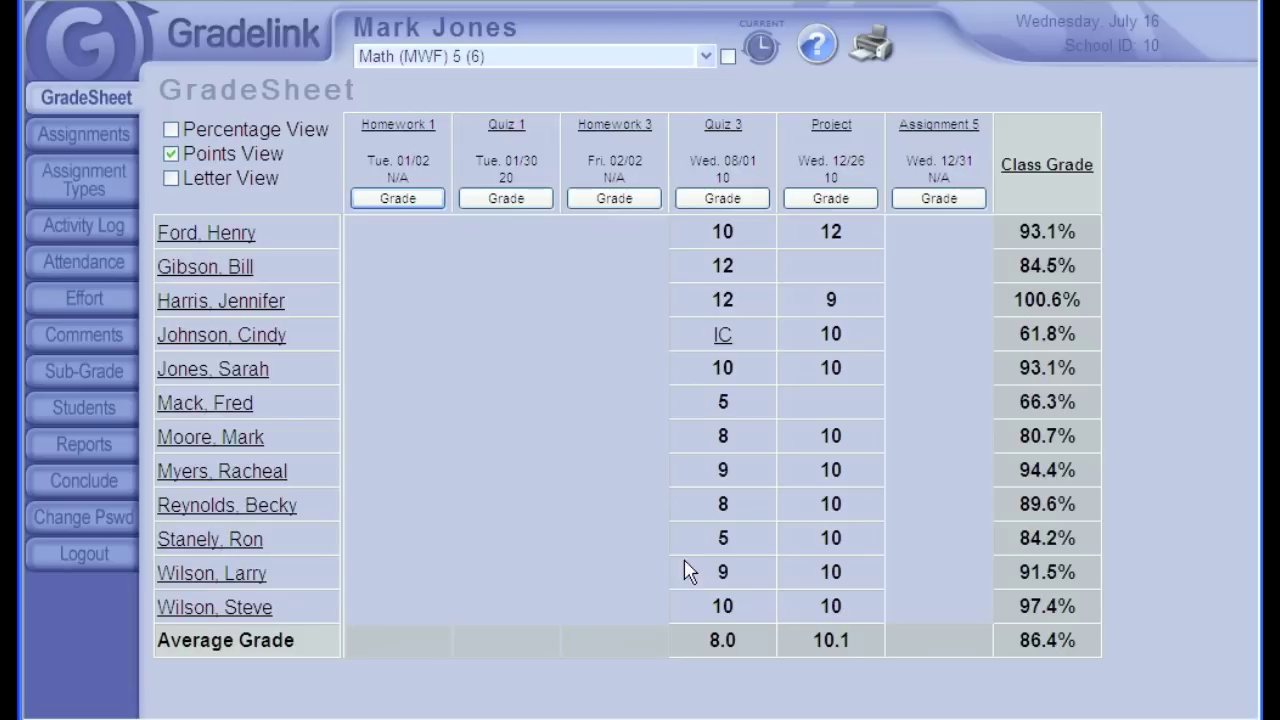
{"action": "left_click", "coordinate": [169, 181]}
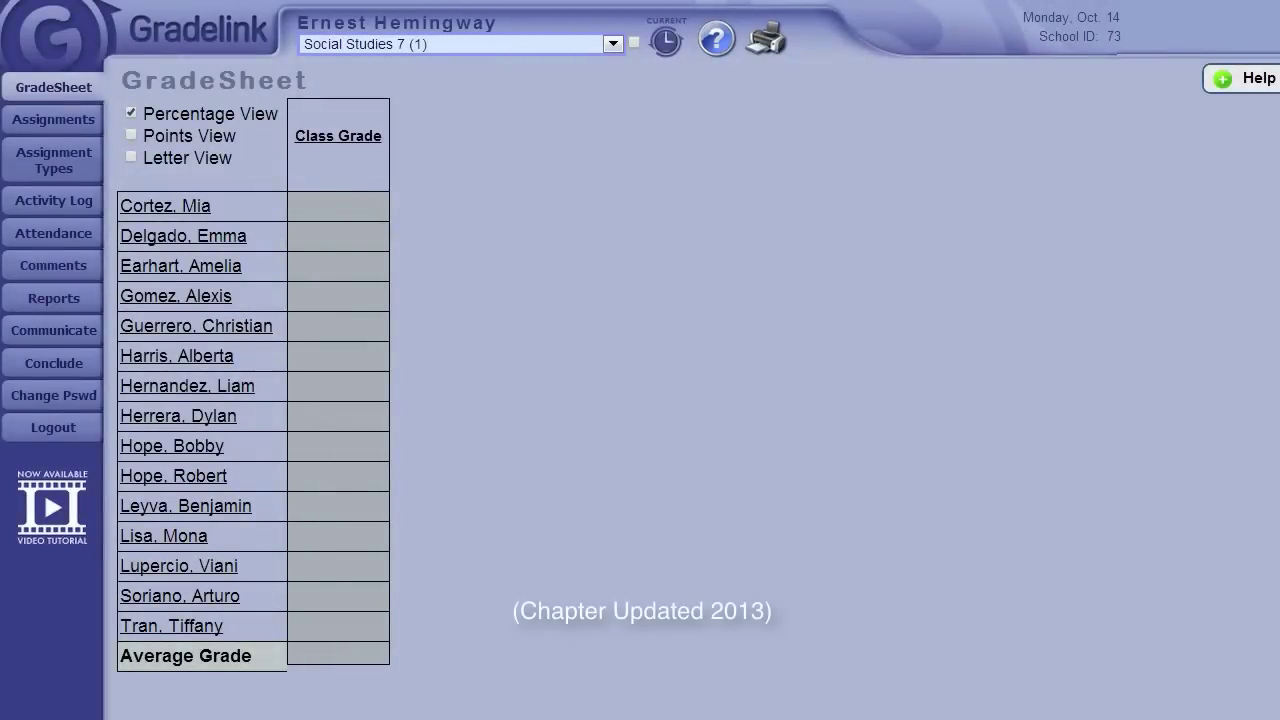
Try to open the assignments page for Social Studies 7
{"action": "left_click", "coordinate": [57, 122]}
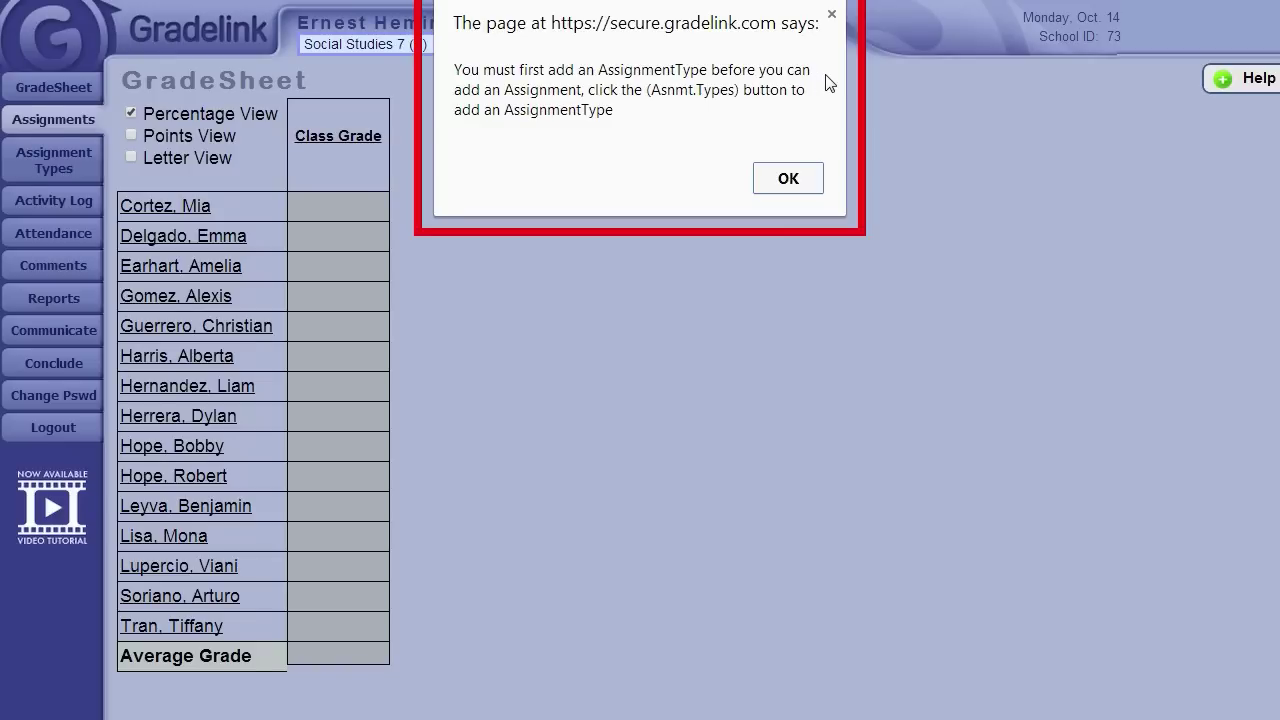
{"action": "left_click", "coordinate": [814, 178]}
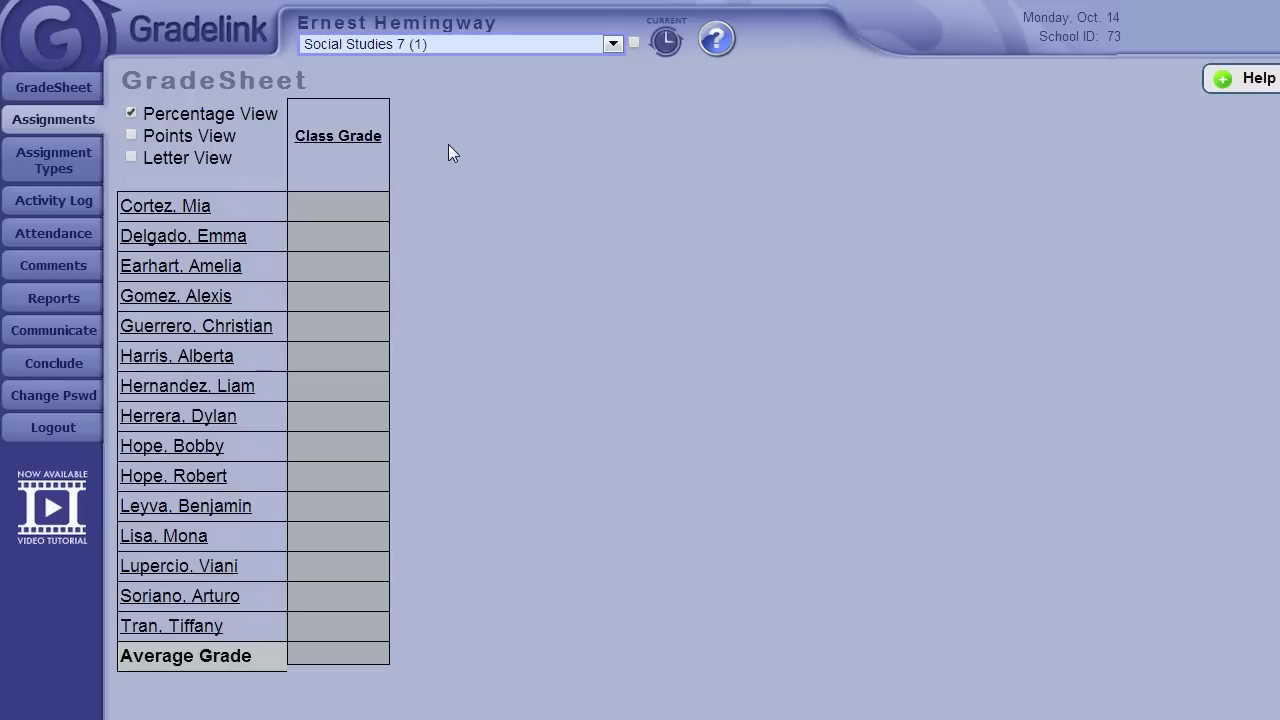
Open the English 6 grade sheet and view the details of the Ch. 1 & 2 assignment
{"action": "left_click", "coordinate": [462, 46]}
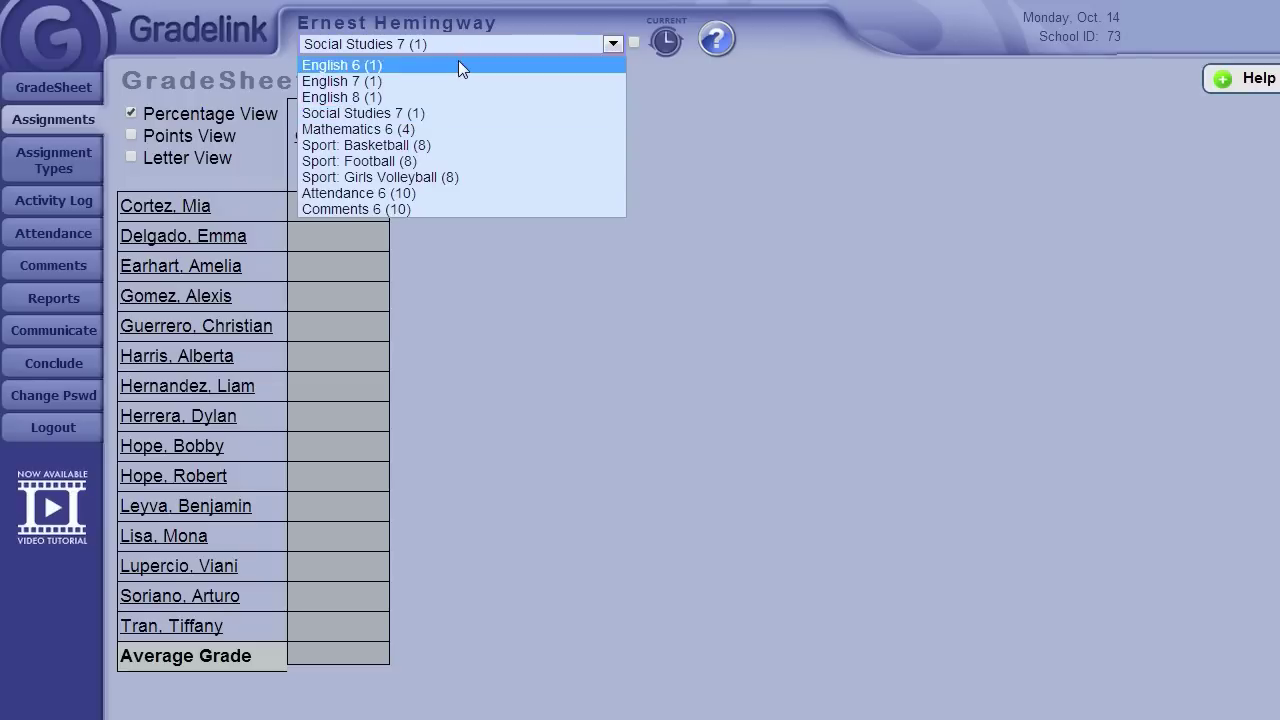
{"action": "left_click", "coordinate": [460, 66]}
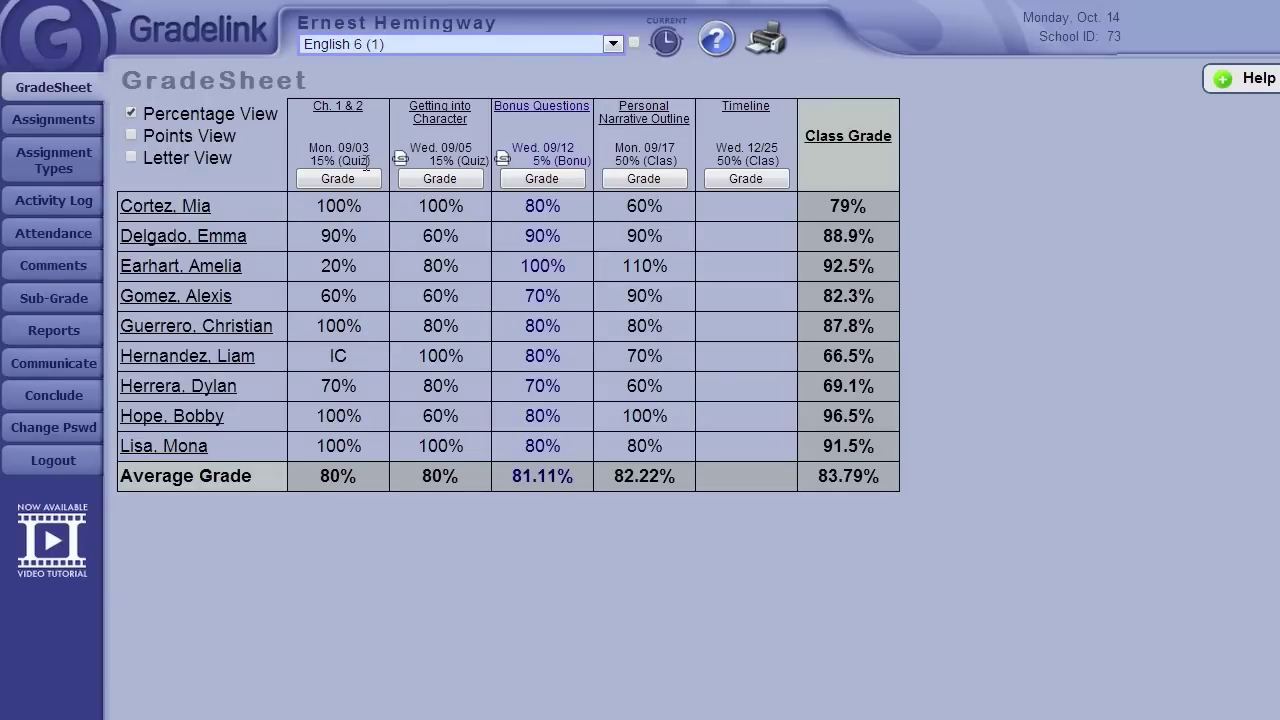
{"action": "left_click", "coordinate": [335, 108]}
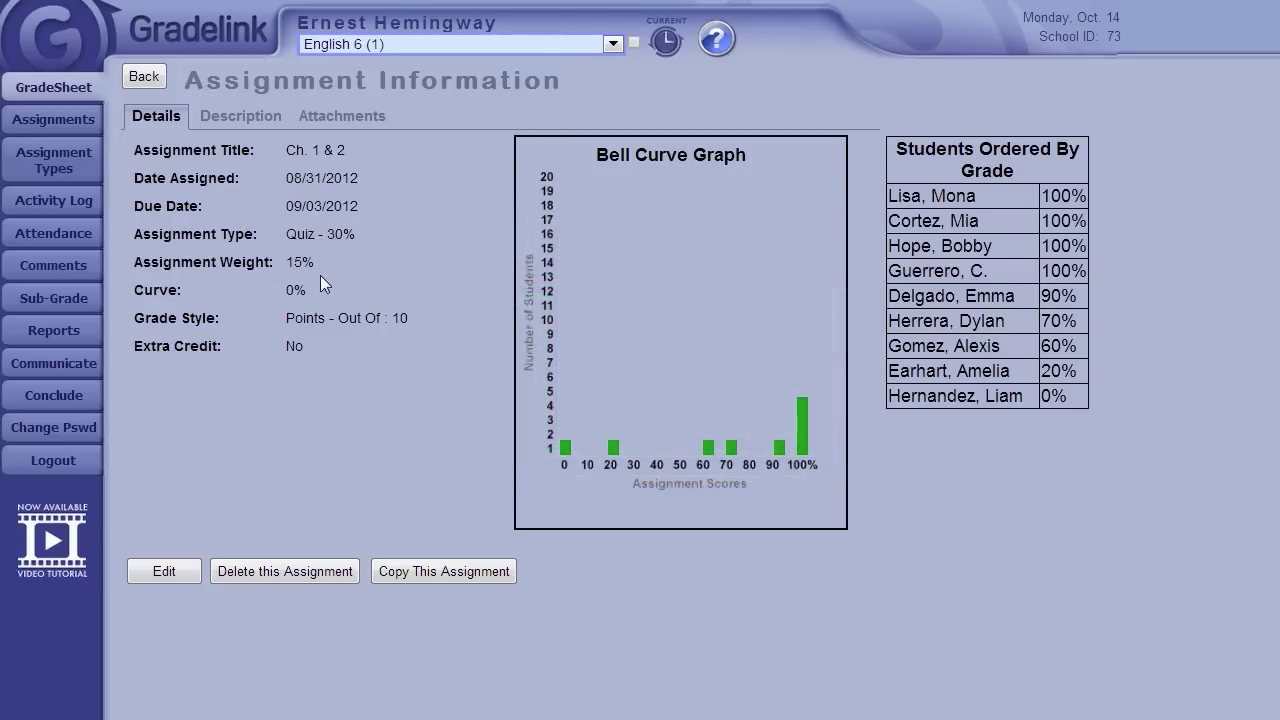
Add an assignment type named Homework with a weight of 50% to the Social Studies 7 class
{"action": "left_click", "coordinate": [427, 48]}
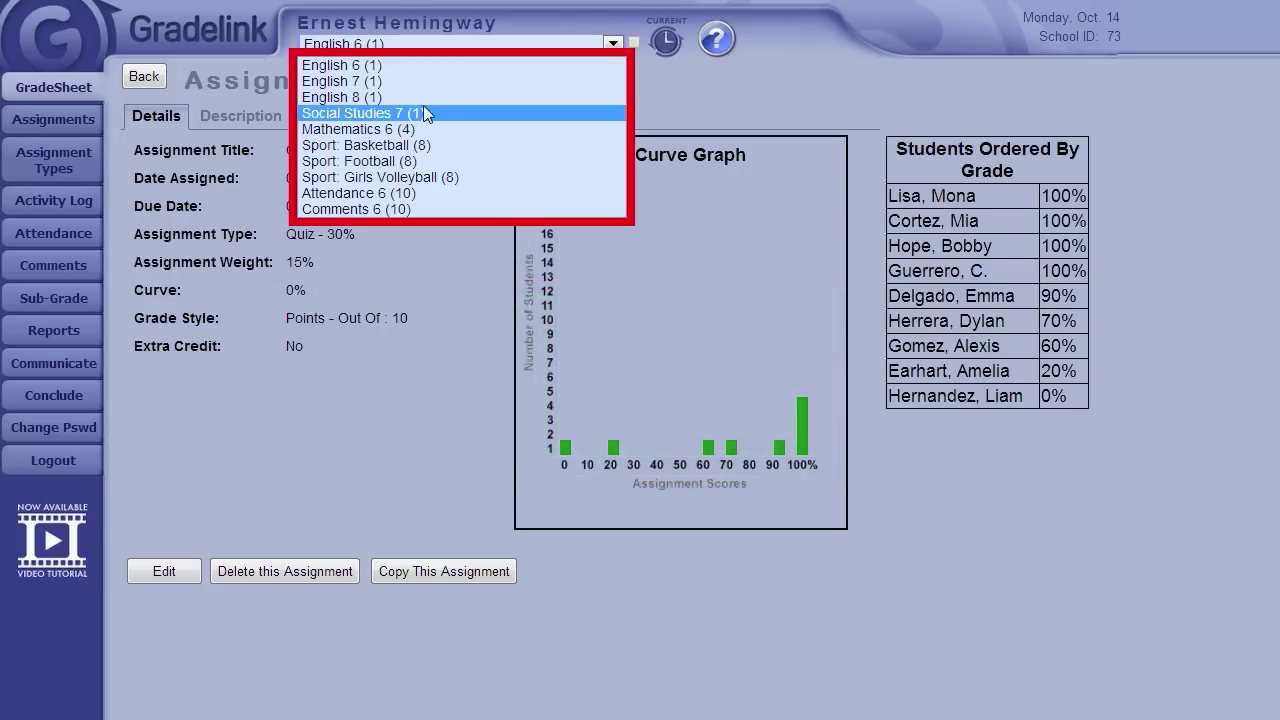
{"action": "left_click", "coordinate": [423, 113]}
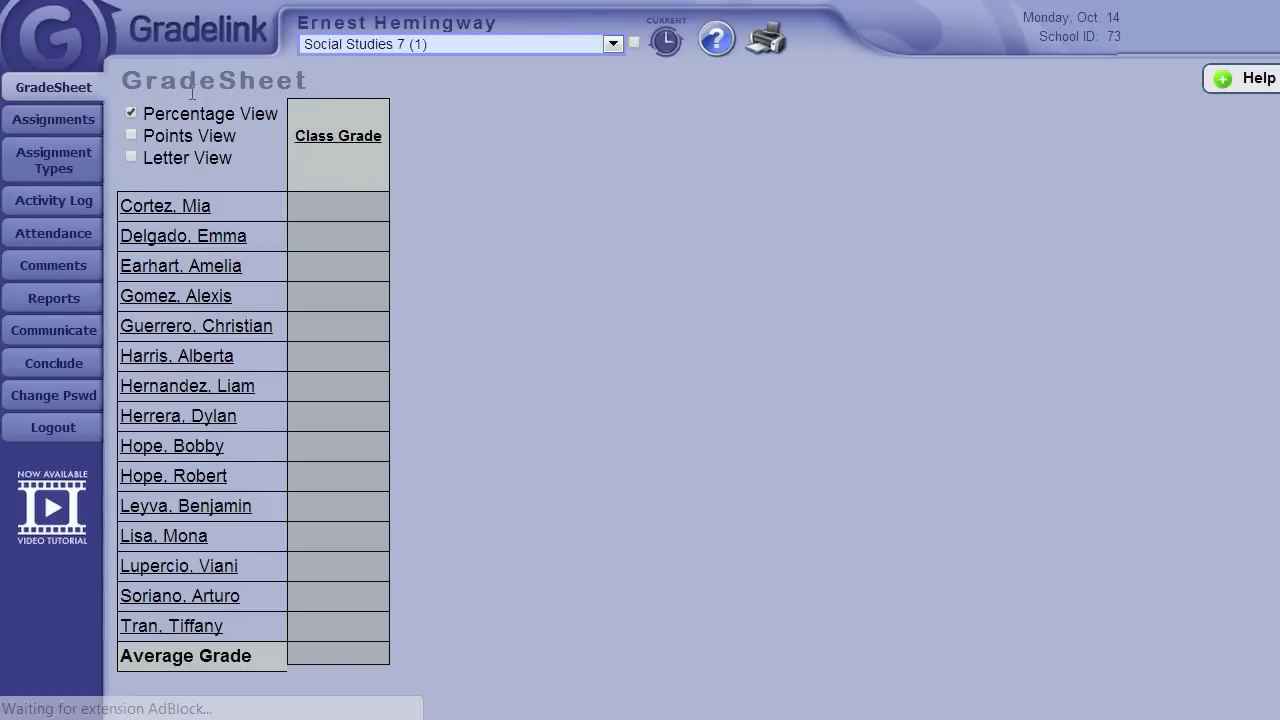
{"action": "left_click", "coordinate": [80, 160]}
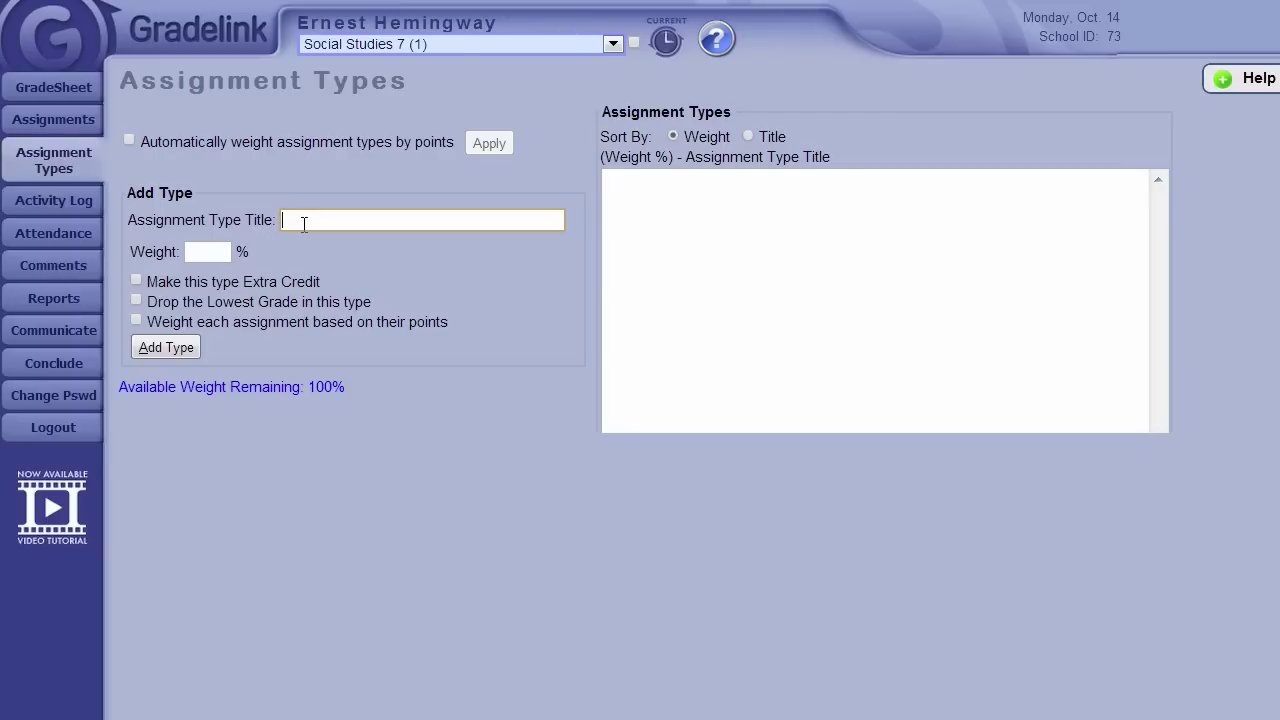
{"action": "type", "text": "Home"}
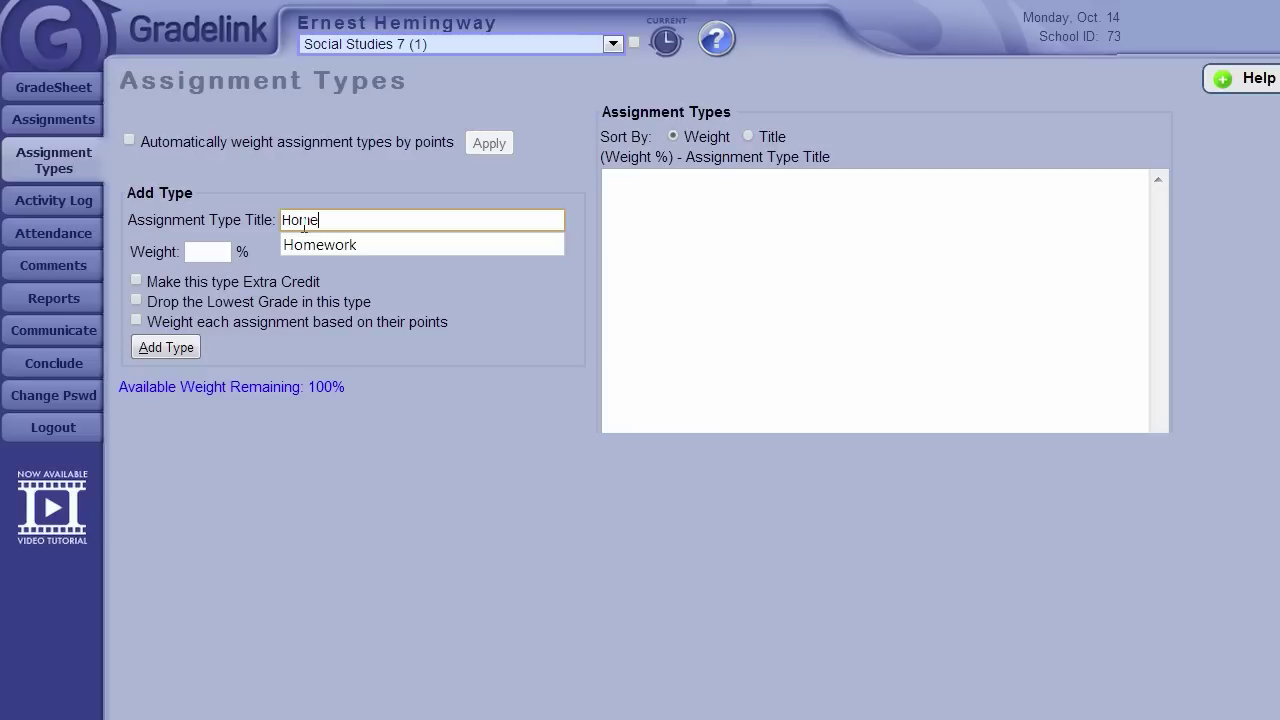
{"action": "key", "text": "Down"}
{"action": "key", "text": "Return"}
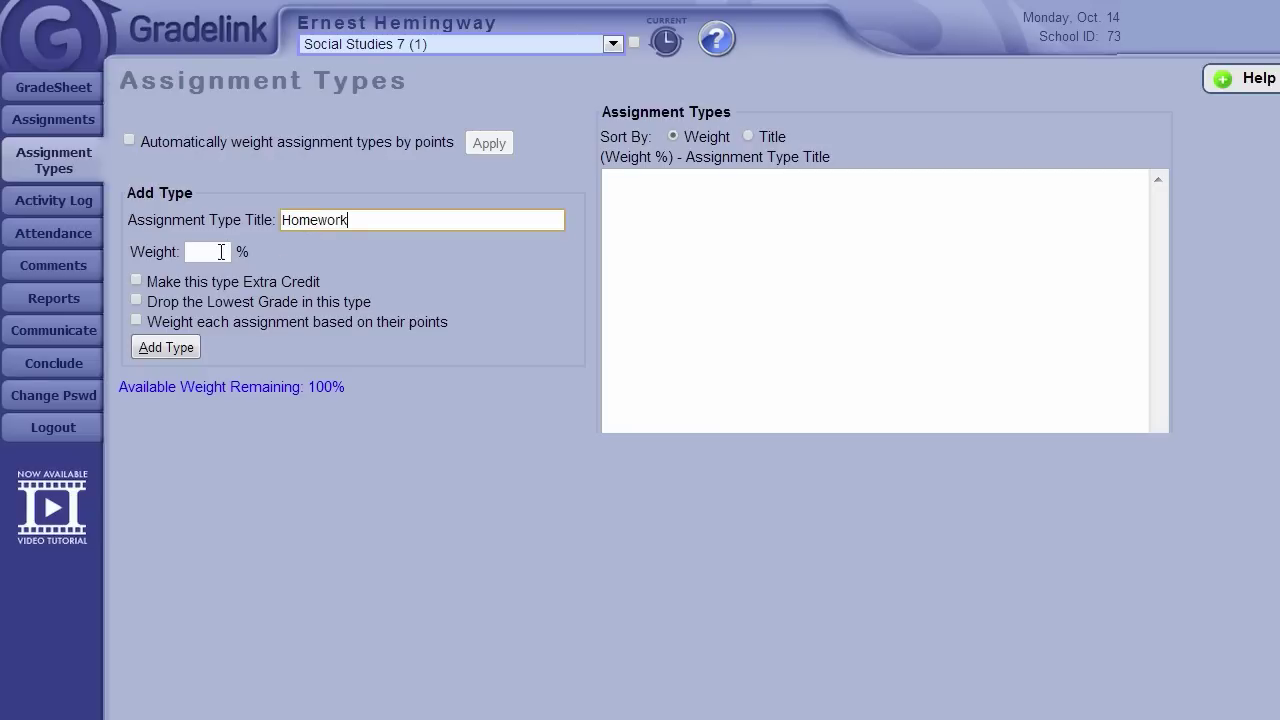
{"action": "left_click", "coordinate": [221, 252]}
{"action": "type", "text": "50"}
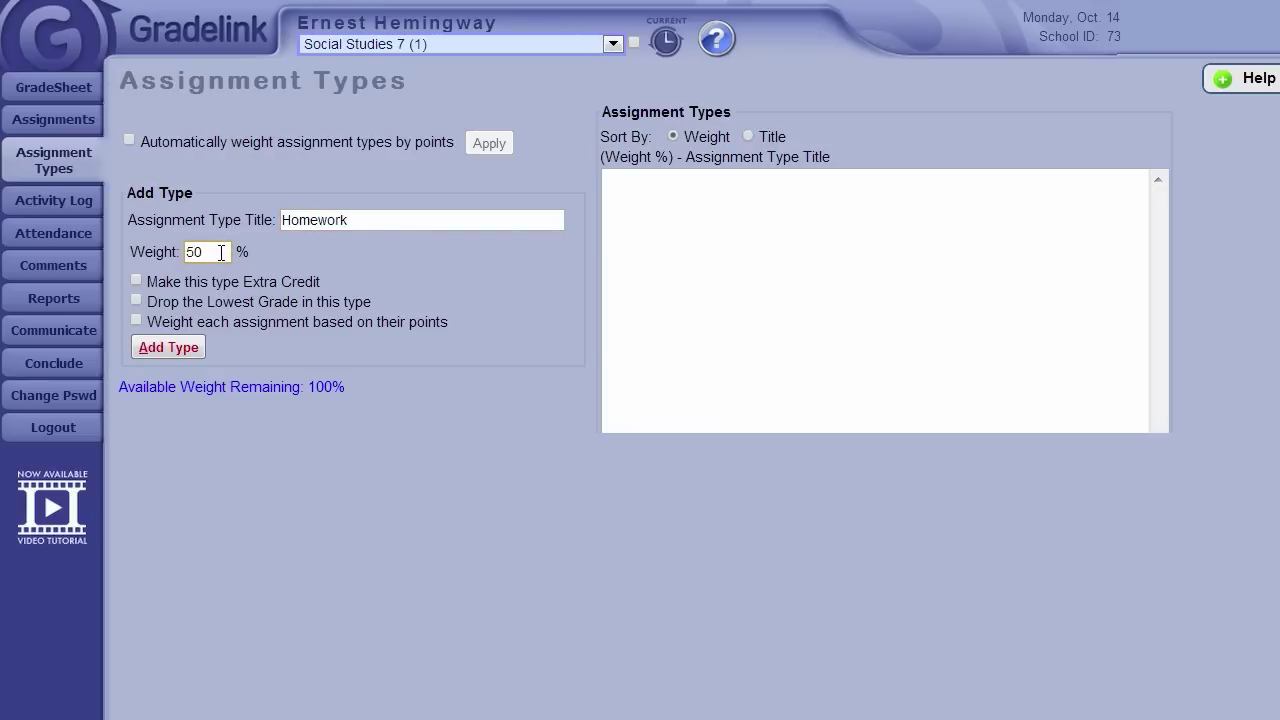
{"action": "left_click", "coordinate": [176, 346]}
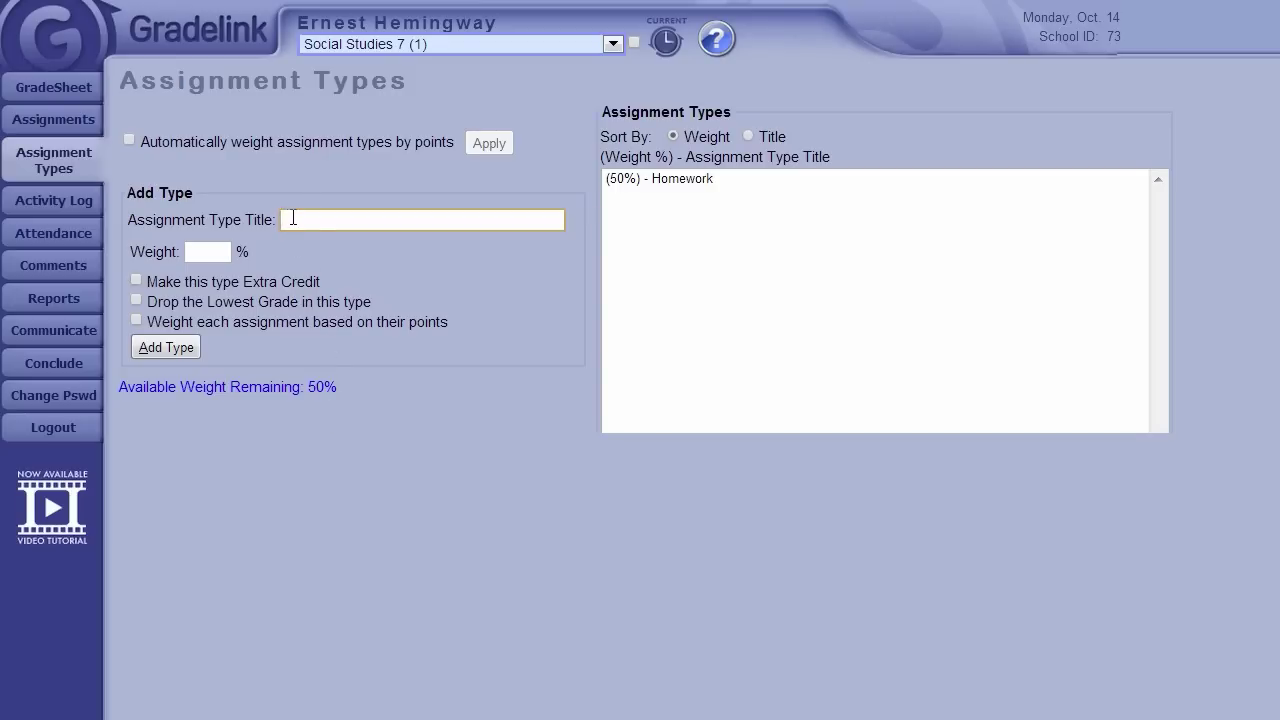
Add an assignment type named Projects with a weight of 25%
{"action": "type", "text": "Pro"}
{"action": "key", "text": "Down"}
{"action": "key", "text": "Return"}
{"action": "left_click", "coordinate": [218, 251]}
{"action": "type", "text": "25"}
{"action": "left_click", "coordinate": [155, 347]}
Add an assignment type named Tests with a weight of 25%
{"action": "type", "text": "TEs"}
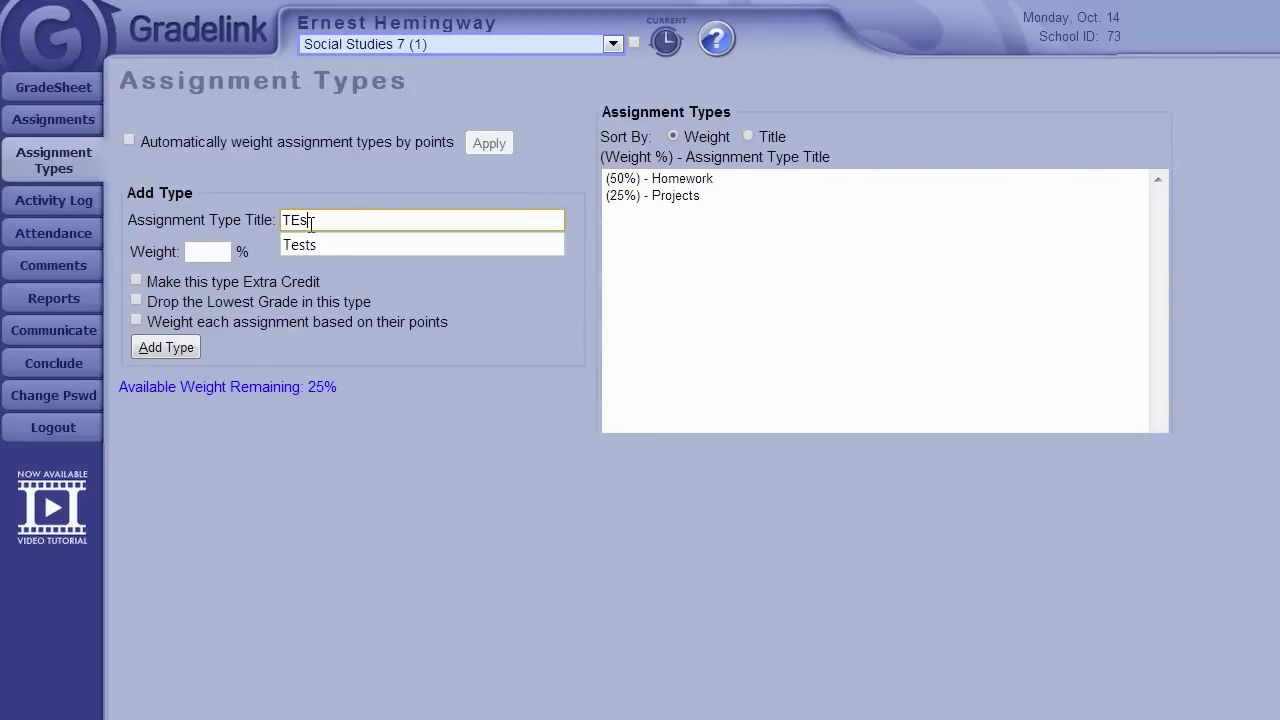
{"action": "left_click", "coordinate": [313, 245]}
{"action": "left_click", "coordinate": [206, 249]}
{"action": "type", "text": "25"}
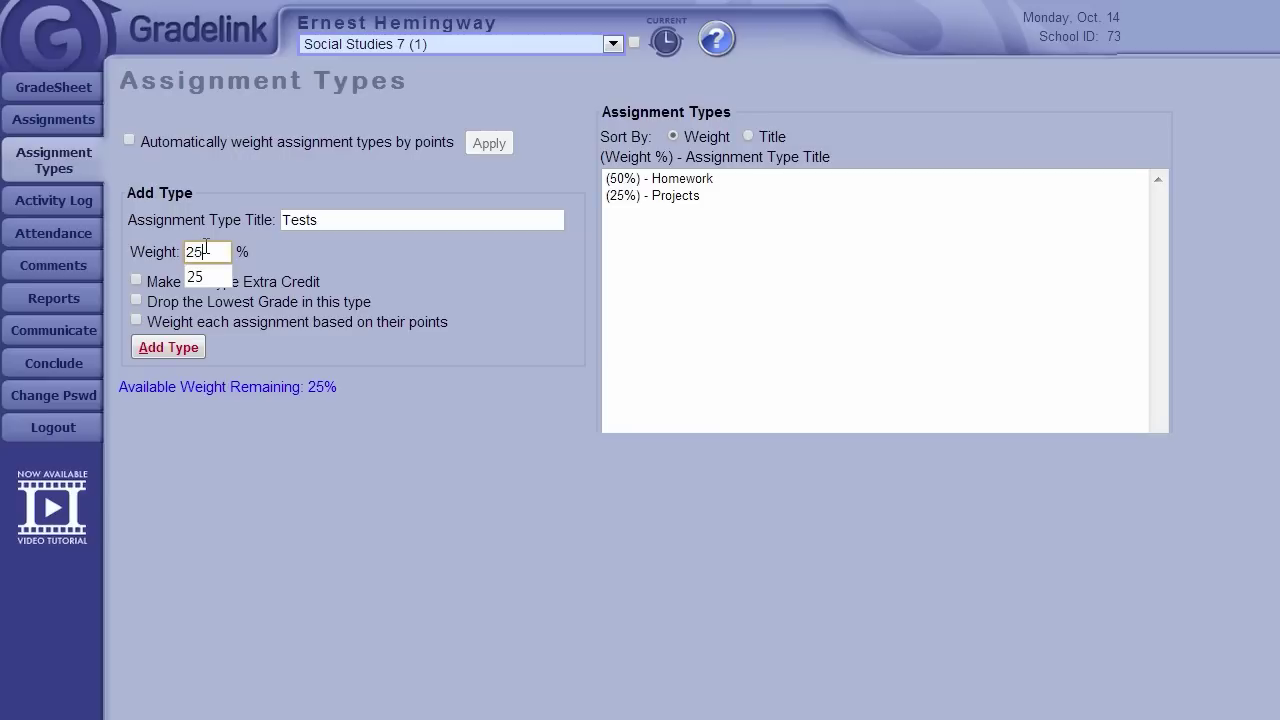
{"action": "left_click", "coordinate": [188, 348]}
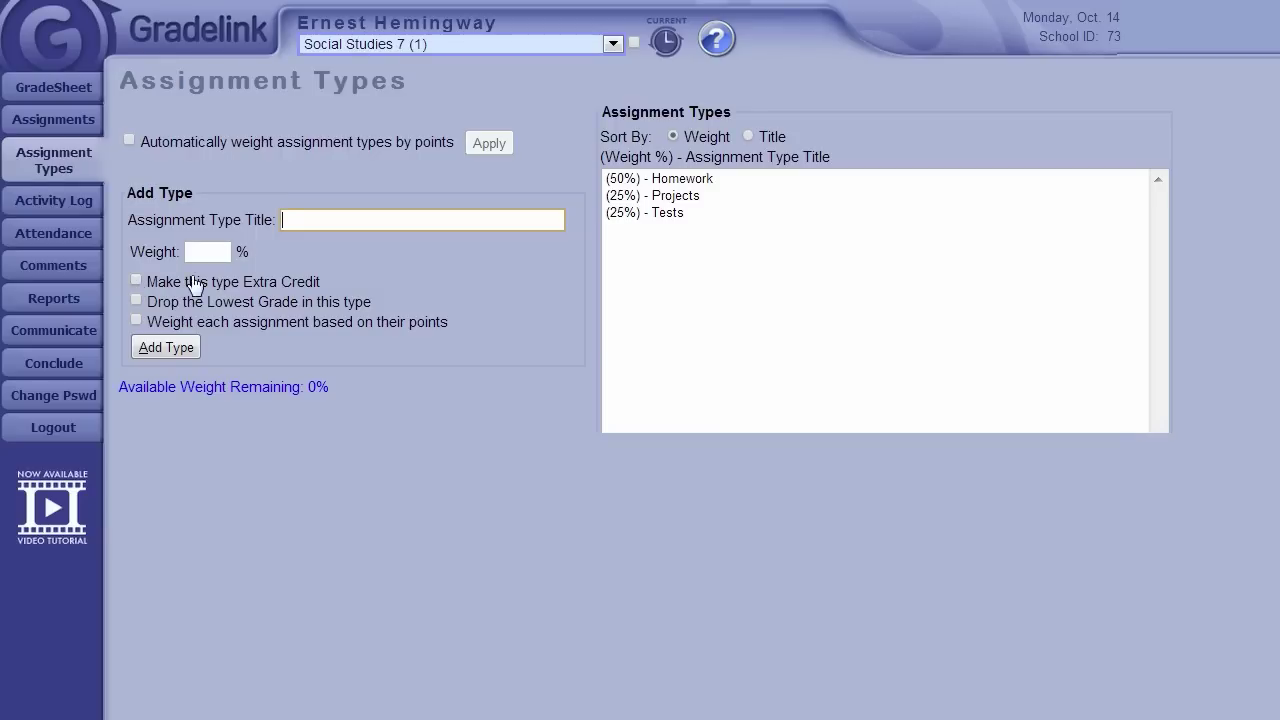
Add an extra credit assignment type named Pop Quizes with a weight of 4%
{"action": "left_click", "coordinate": [303, 220]}
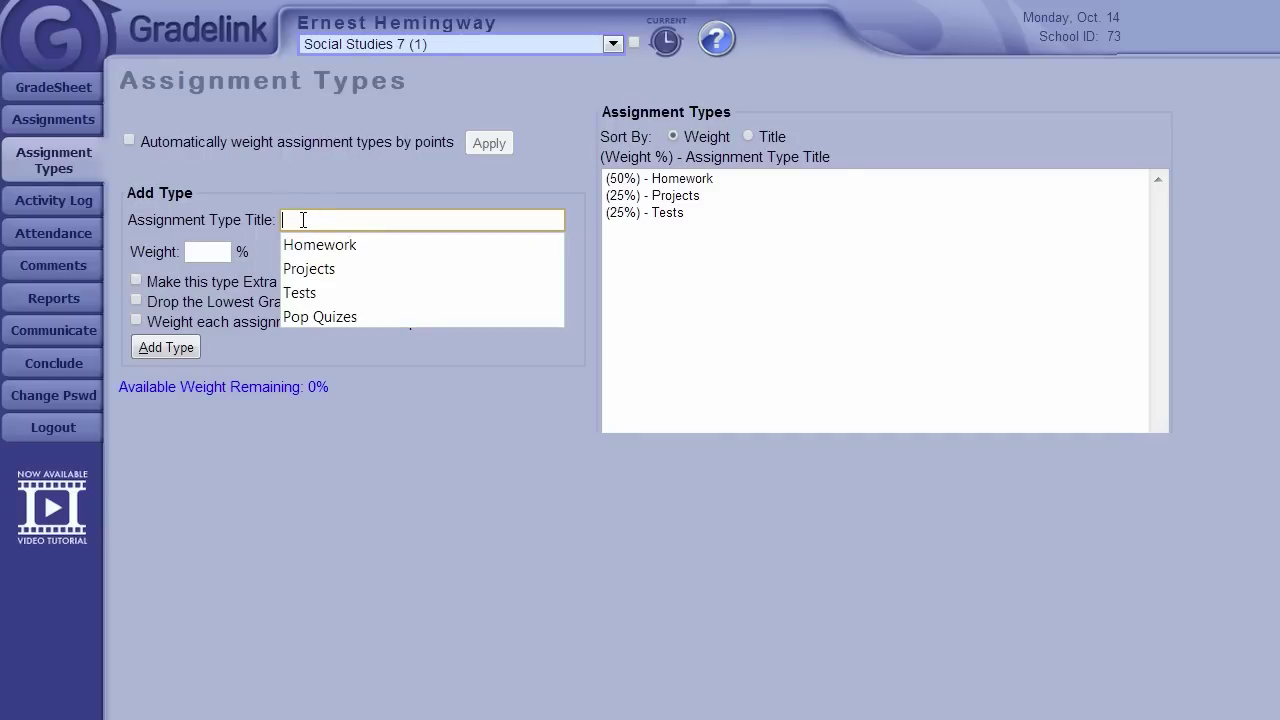
{"action": "left_click", "coordinate": [322, 316]}
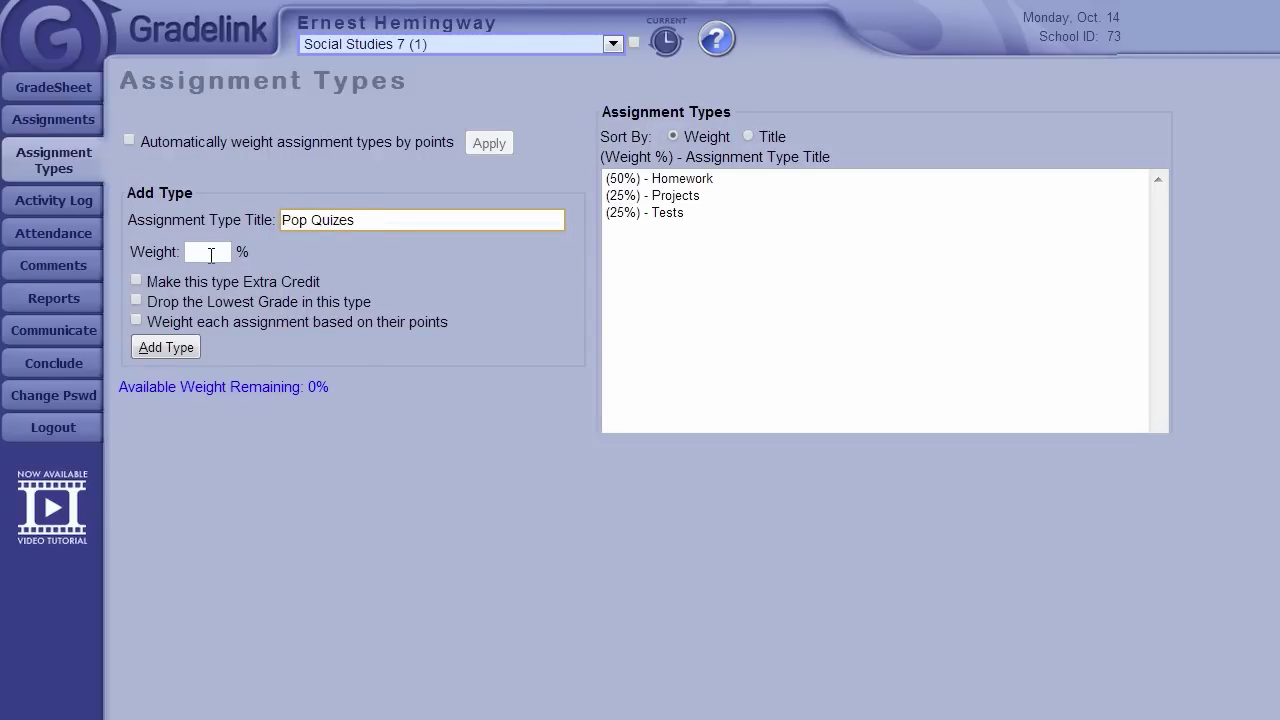
{"action": "left_click", "coordinate": [135, 283]}
{"action": "left_click", "coordinate": [190, 251]}
{"action": "type", "text": "4"}
{"action": "left_click", "coordinate": [168, 348]}
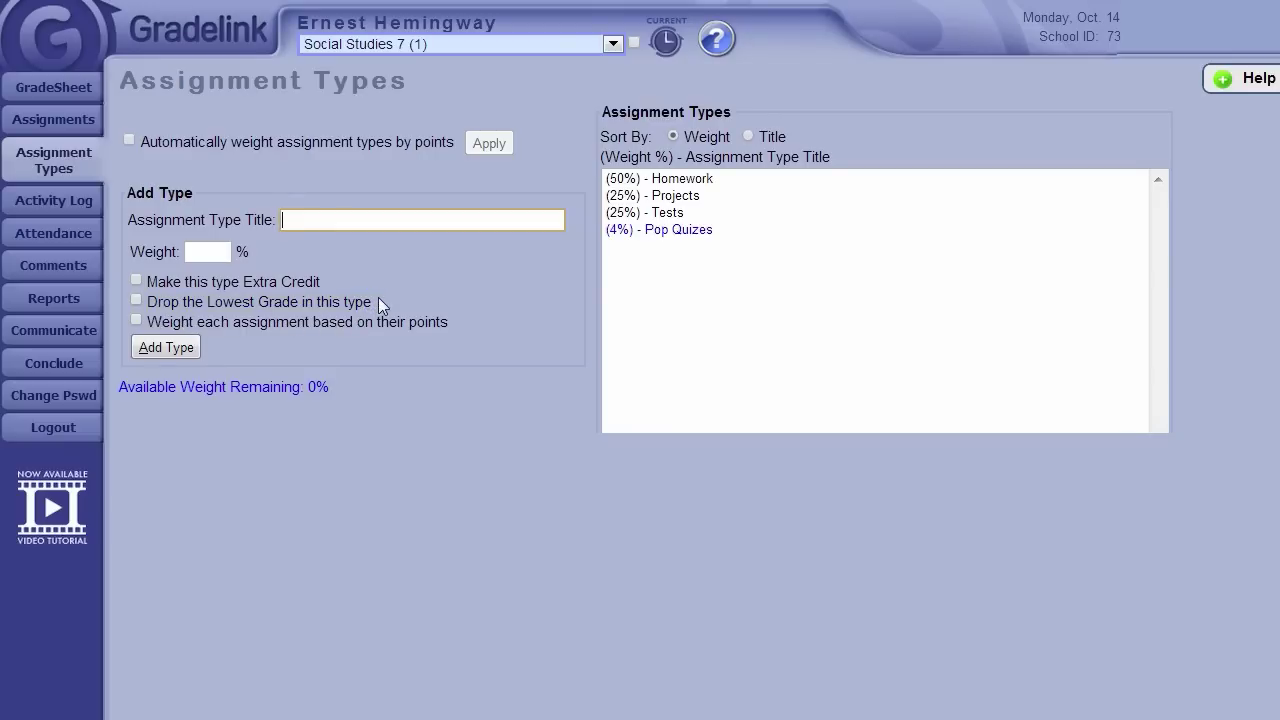
Set the Tests assignment type to drop its lowest grade, save the change and reopen the type to check it
{"action": "left_click", "coordinate": [607, 212]}
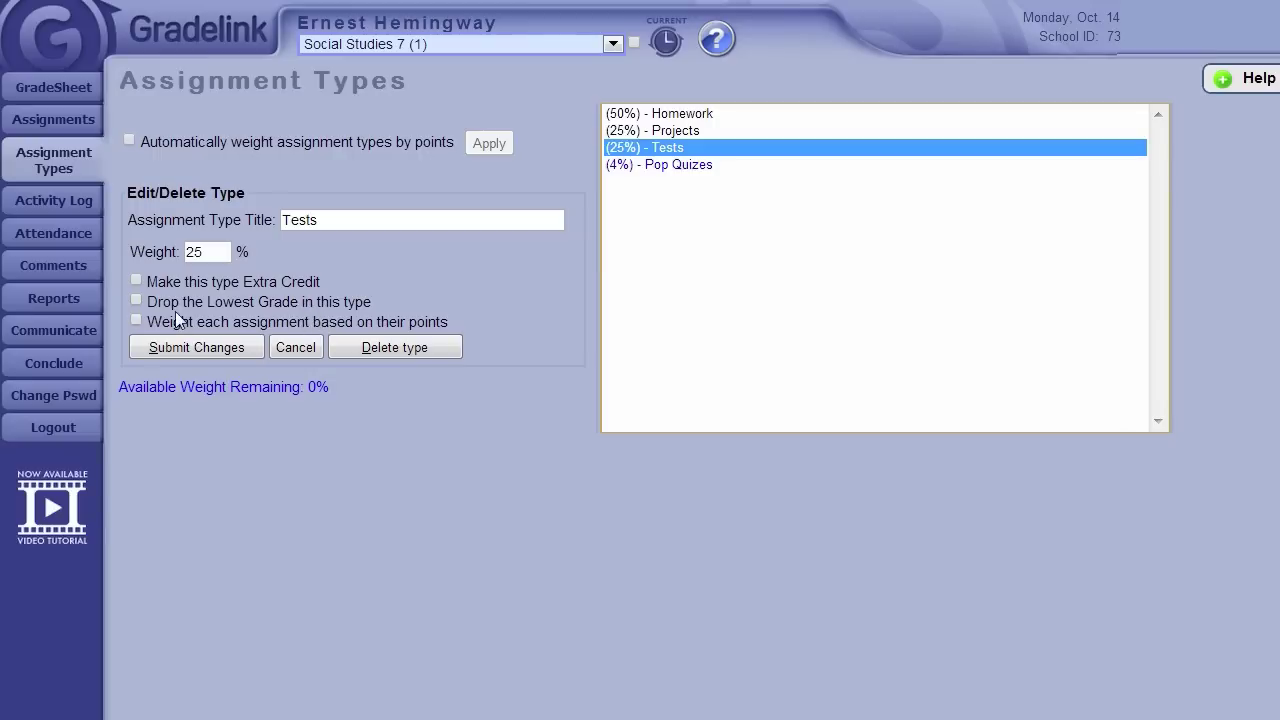
{"action": "left_click", "coordinate": [136, 301]}
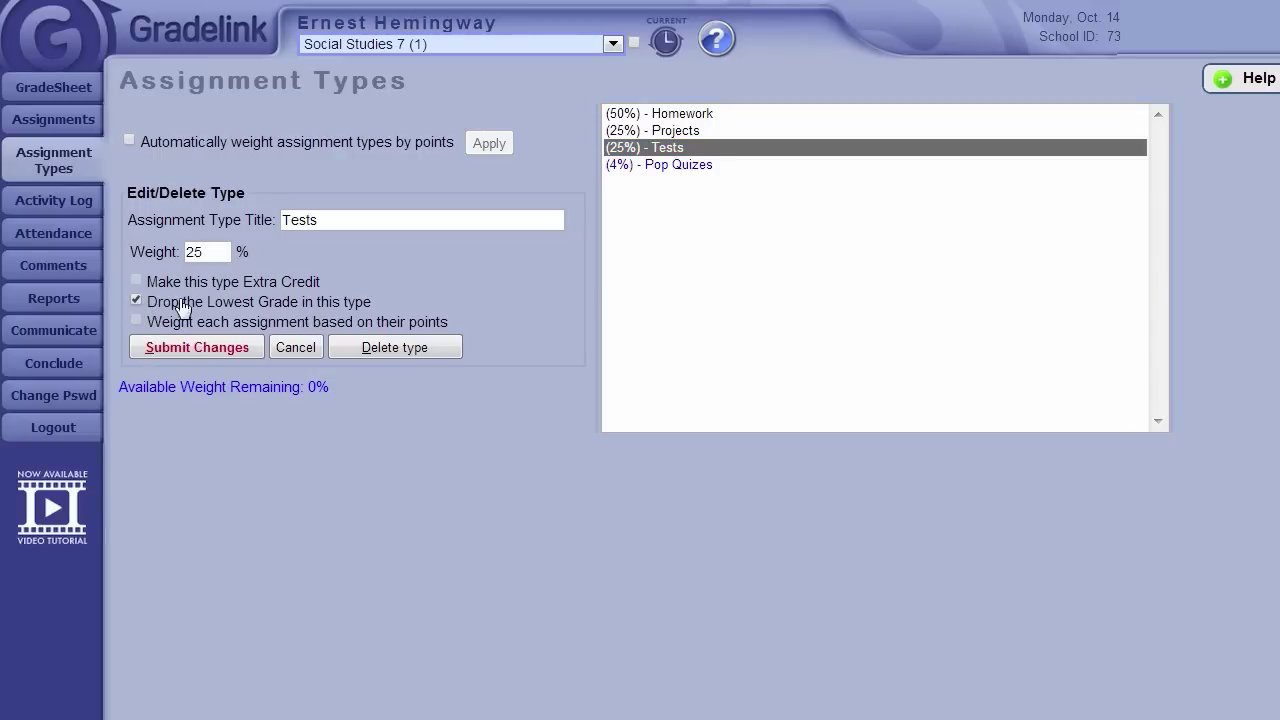
{"action": "left_click", "coordinate": [204, 345]}
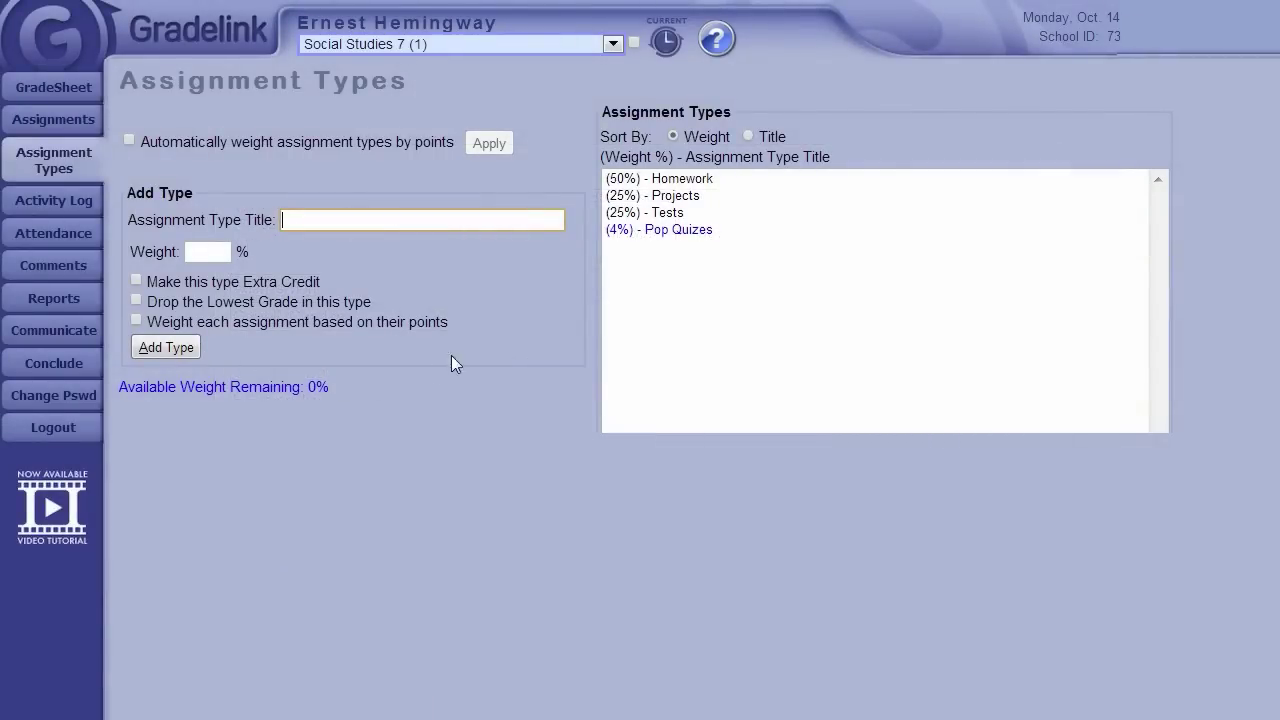
{"action": "left_click", "coordinate": [644, 213]}
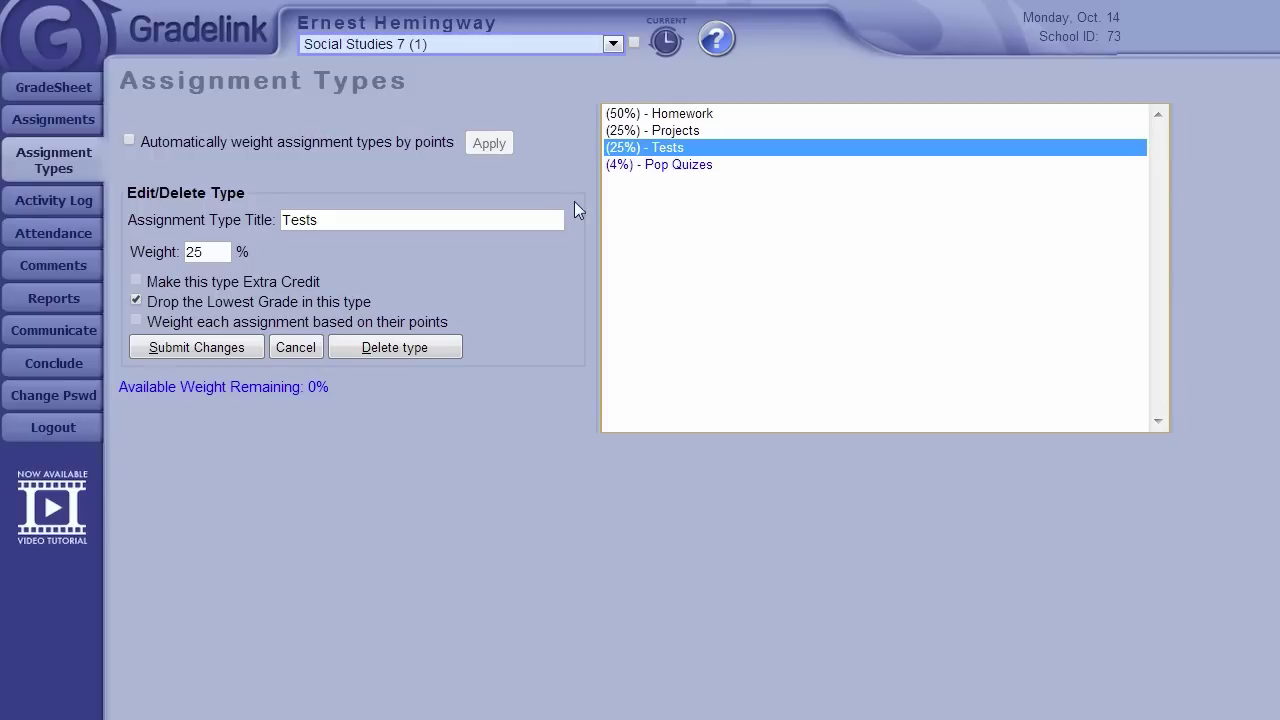
Set the Homework assignment type to drop its lowest grade and save the change
{"action": "left_click", "coordinate": [616, 131]}
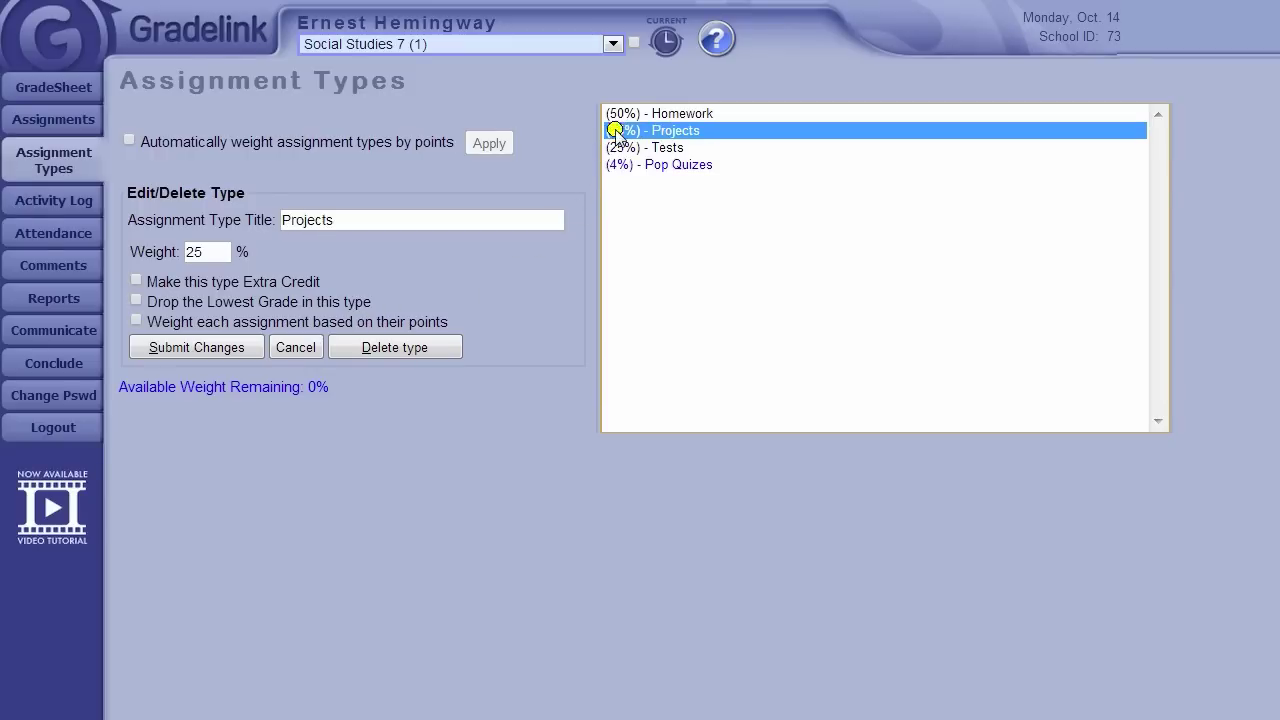
{"action": "left_click", "coordinate": [617, 114]}
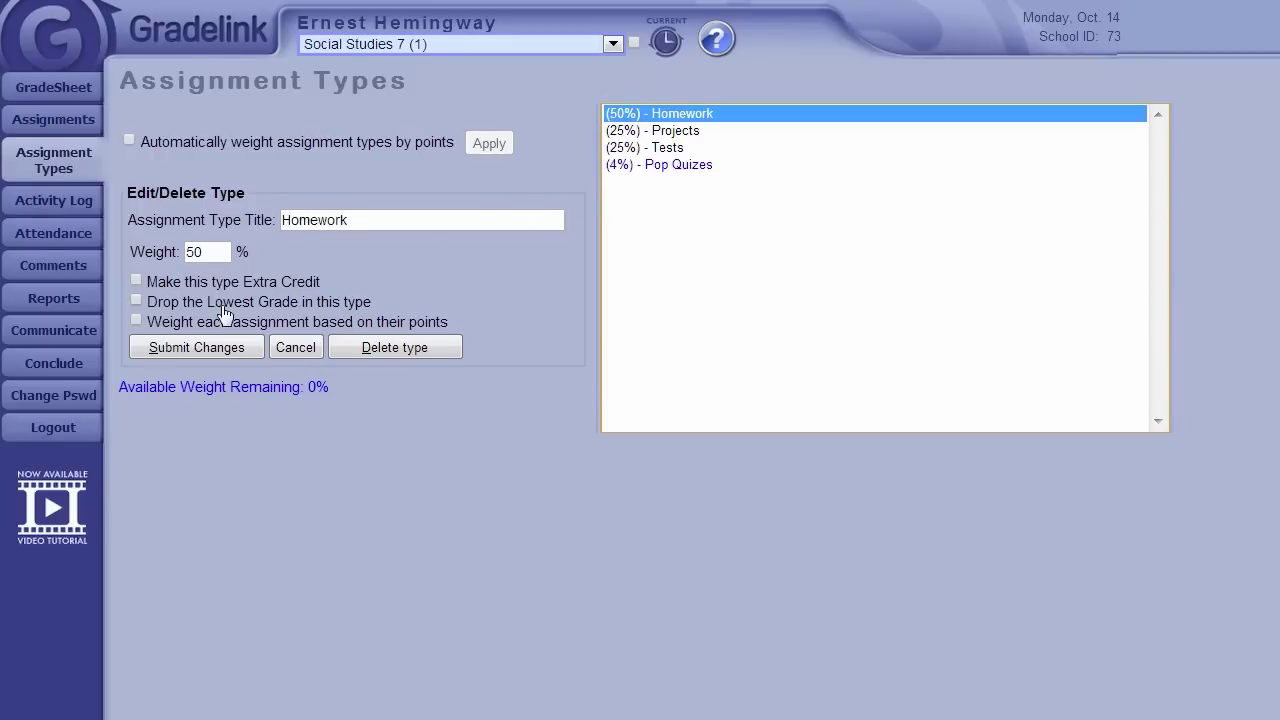
{"action": "left_click", "coordinate": [138, 301]}
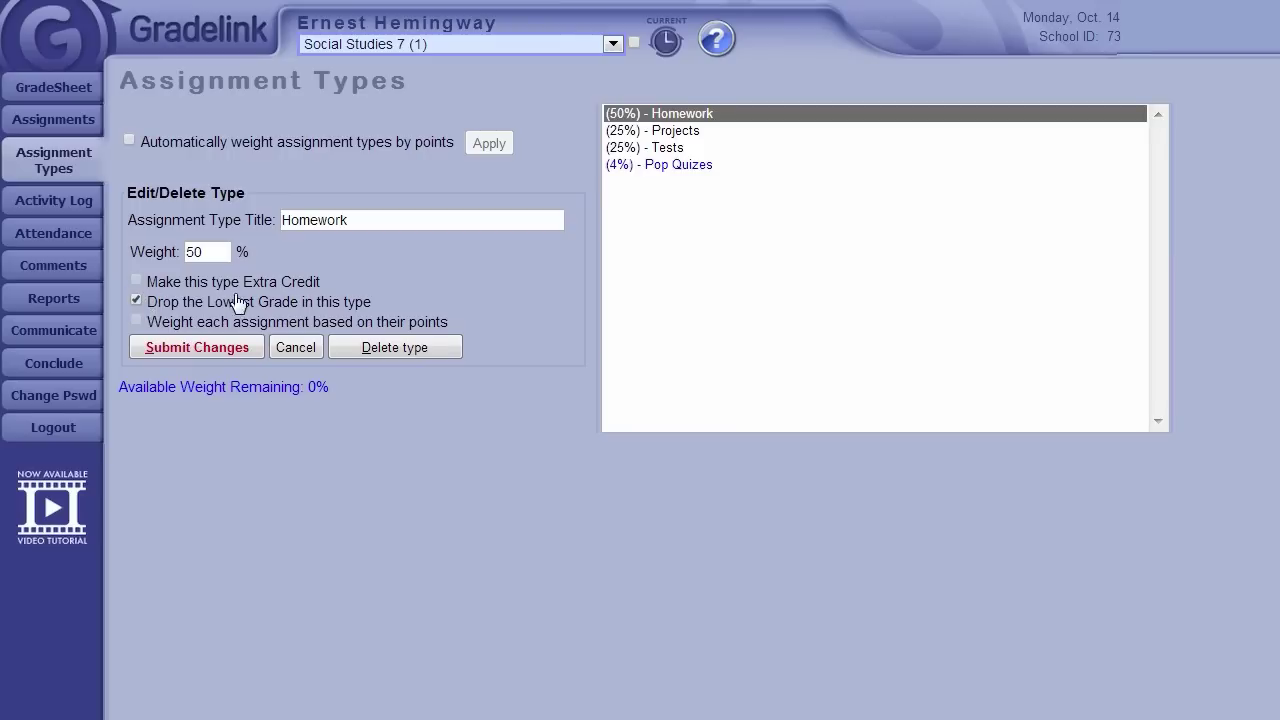
{"action": "left_click", "coordinate": [197, 345]}
Set Homework to weight each assignment based on its points, save, and review the options of the Homework and Tests types
{"action": "left_click", "coordinate": [137, 321]}
{"action": "left_click", "coordinate": [228, 349]}
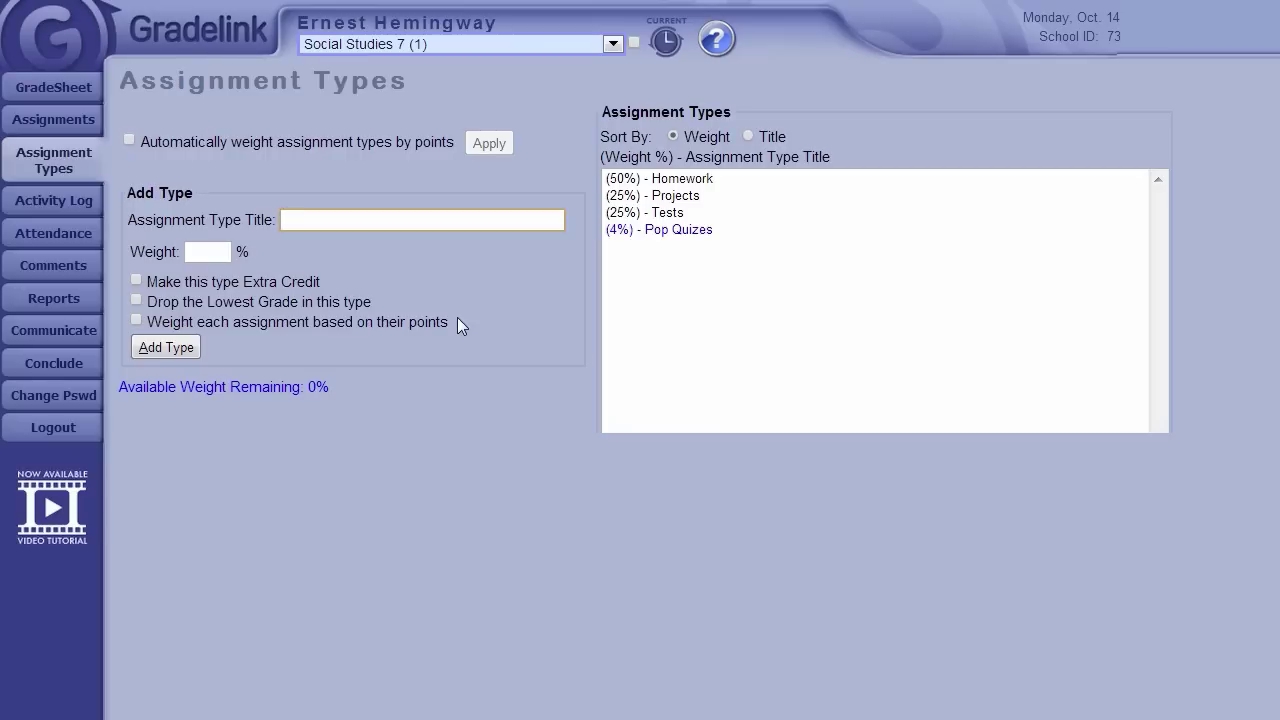
{"action": "left_click", "coordinate": [612, 178]}
{"action": "left_click", "coordinate": [620, 114]}
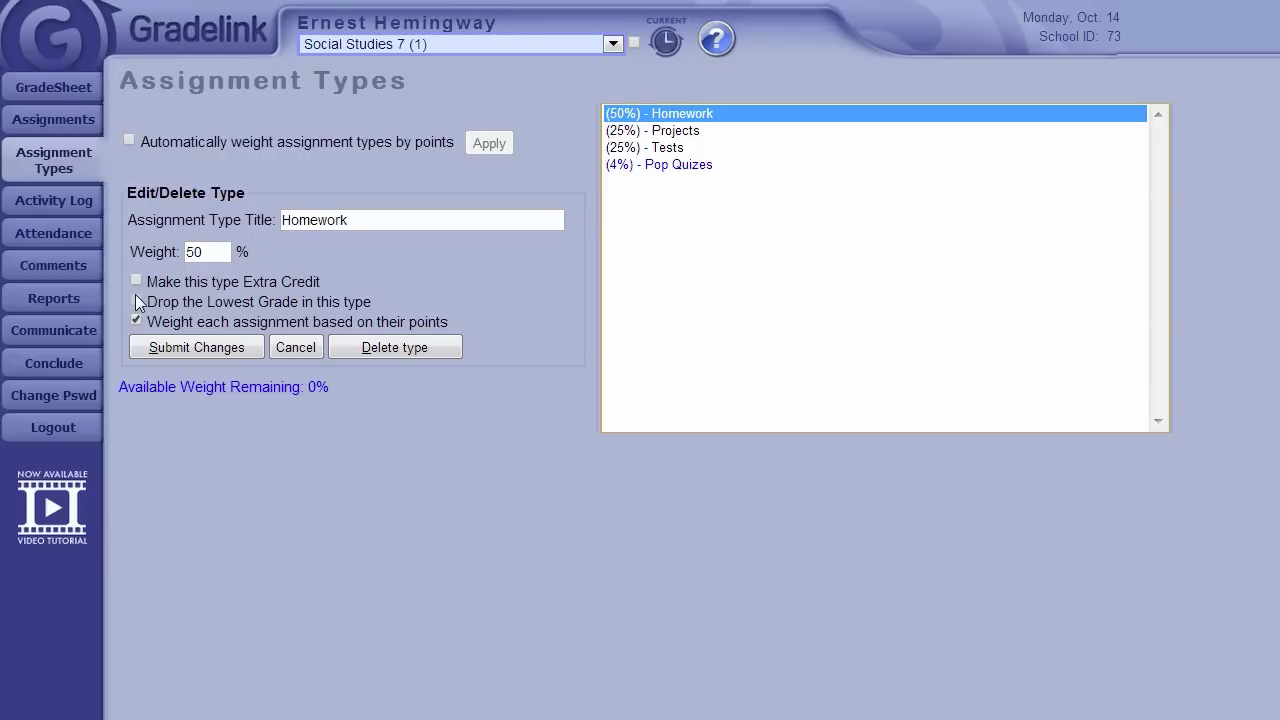
{"action": "left_click", "coordinate": [614, 134]}
{"action": "left_click", "coordinate": [618, 148]}
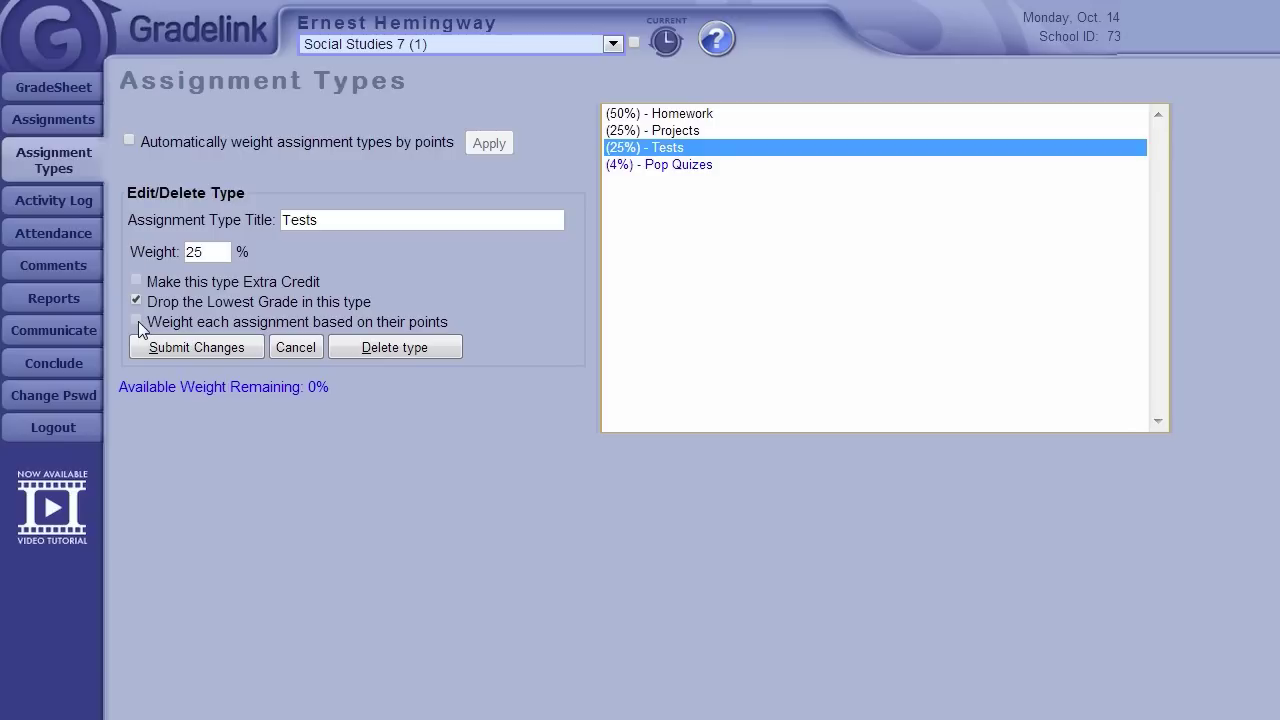
Try to raise the Homework assignment type's weight to 60%
{"action": "left_click", "coordinate": [610, 114]}
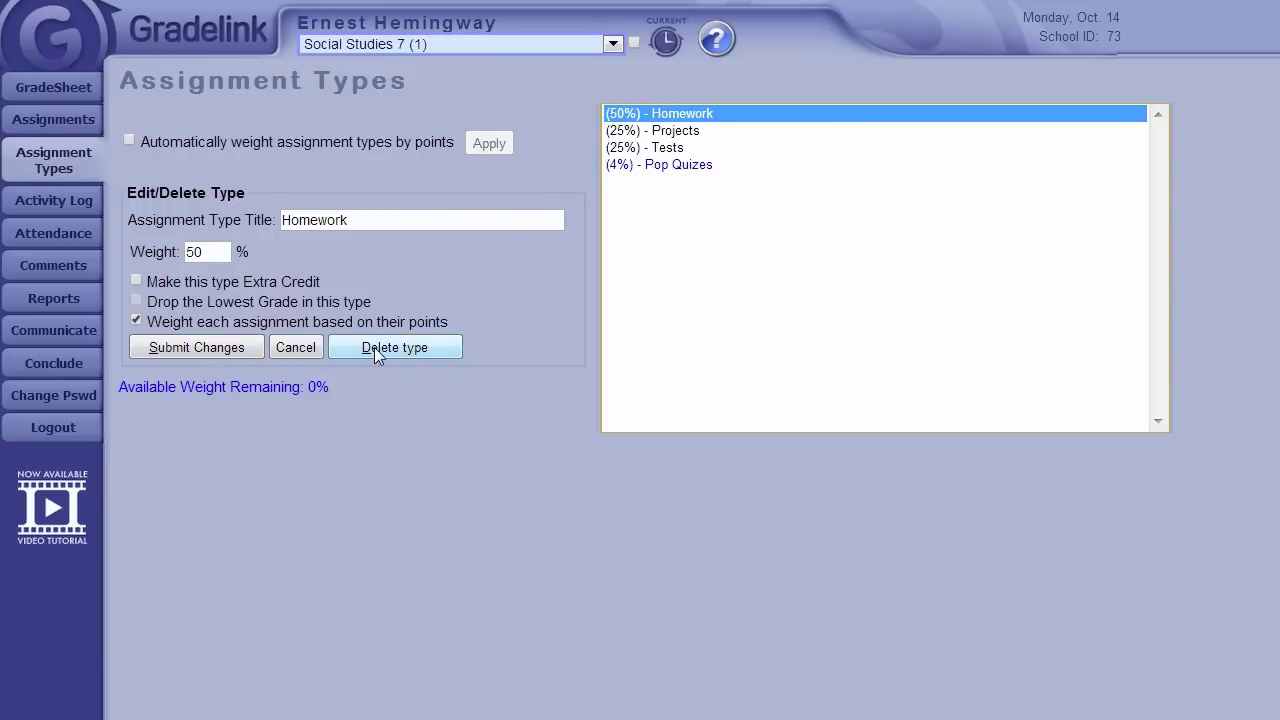
{"action": "left_click", "coordinate": [218, 252]}
{"action": "key", "text": "BackSpace"}
{"action": "key", "text": "BackSpace"}
{"action": "type", "text": "60"}
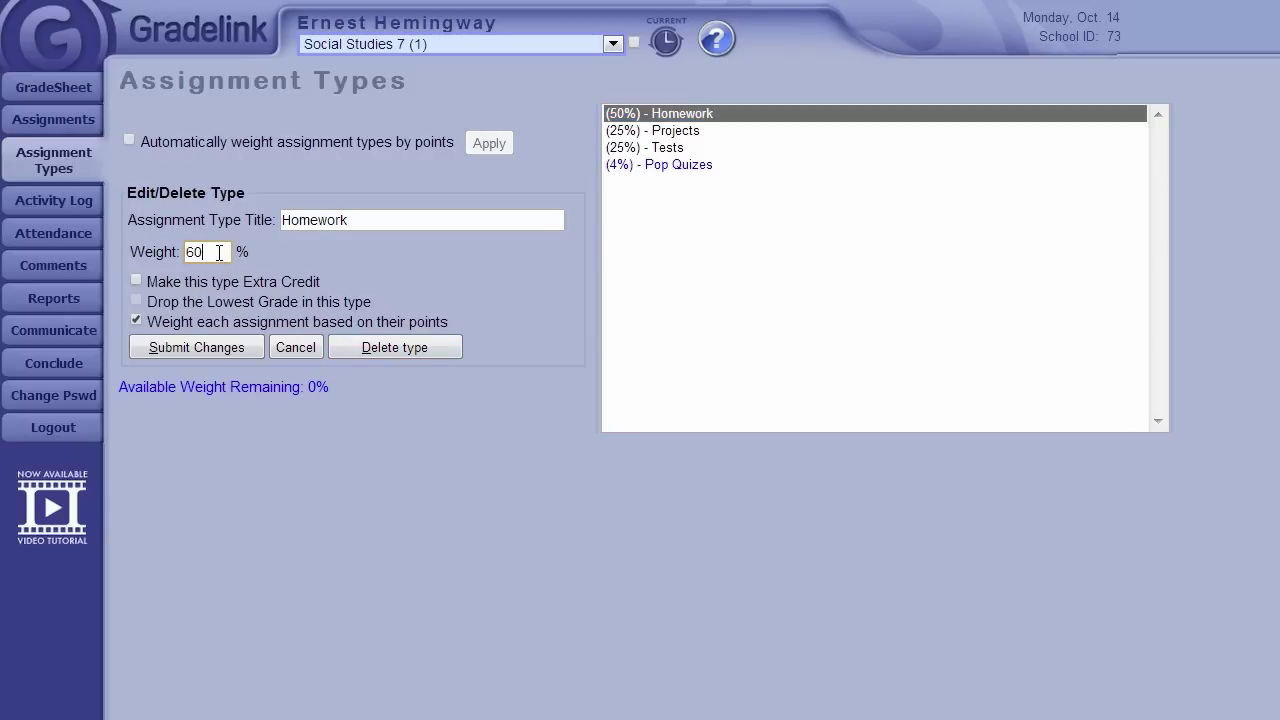
{"action": "left_click", "coordinate": [244, 349]}
{"action": "left_click", "coordinate": [205, 350]}
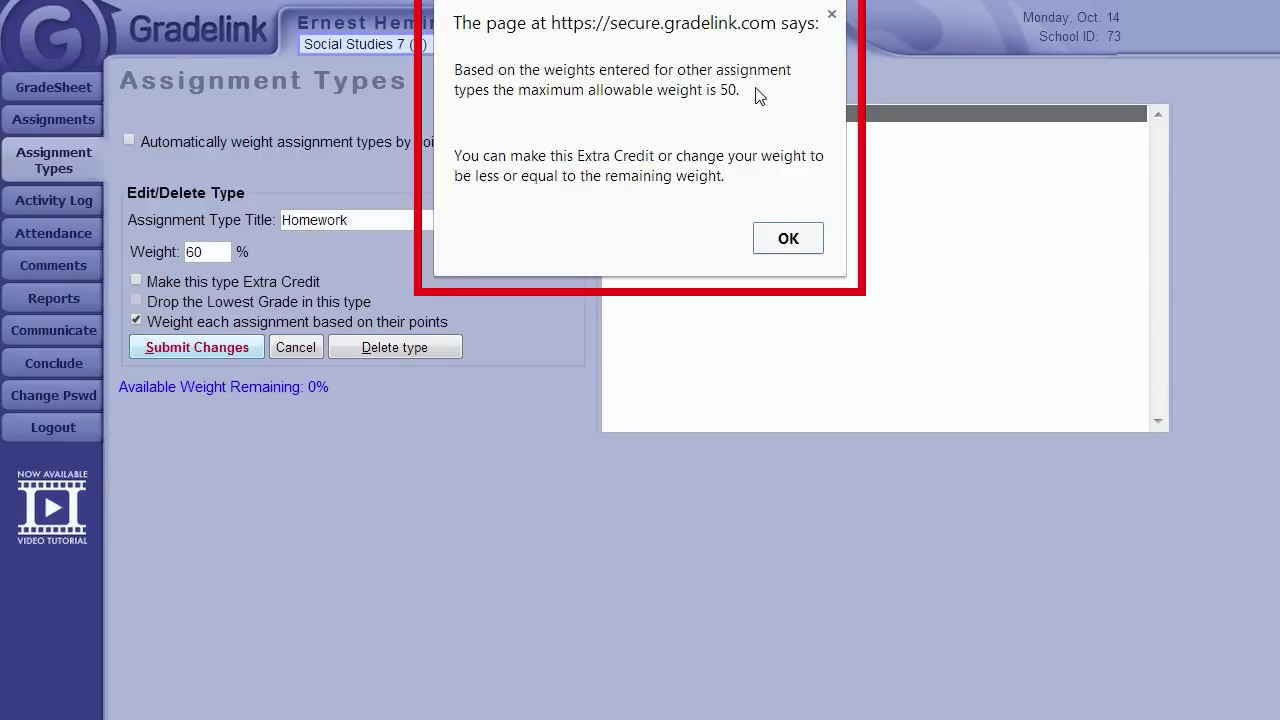
{"action": "left_click", "coordinate": [790, 238]}
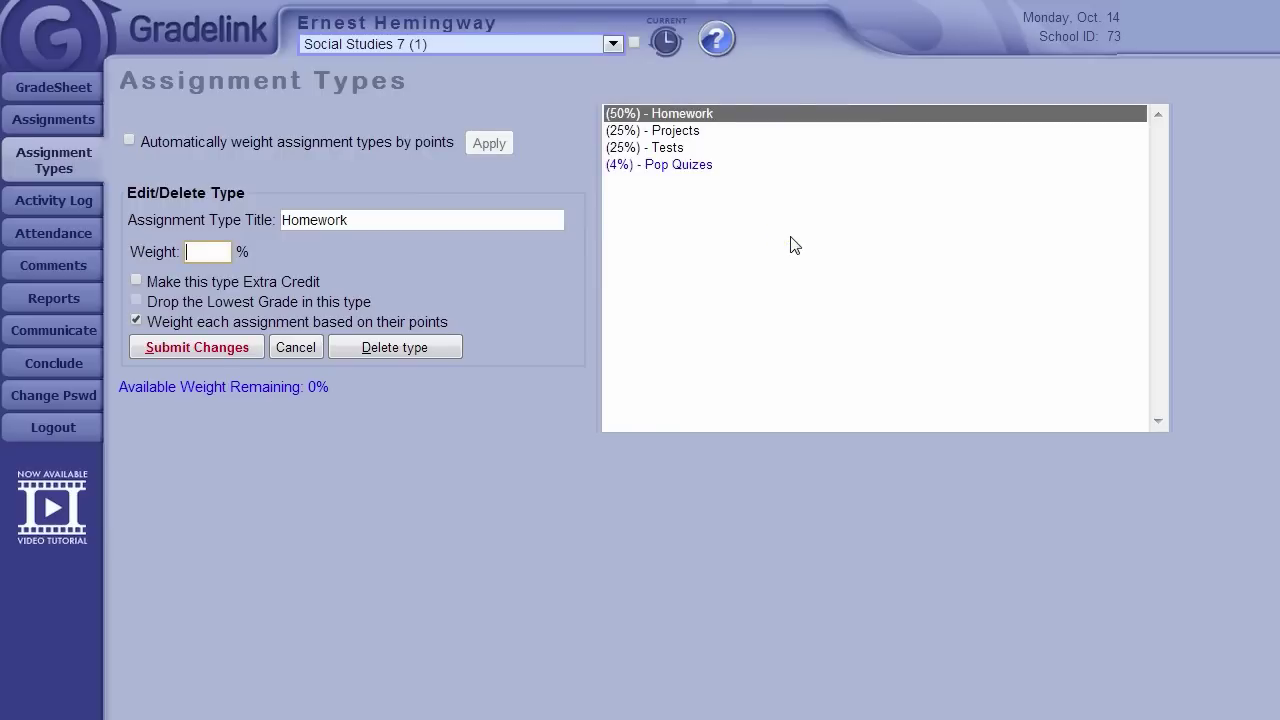
Set the Projects assignment type's weight to 20% and save the change
{"action": "left_click", "coordinate": [681, 134]}
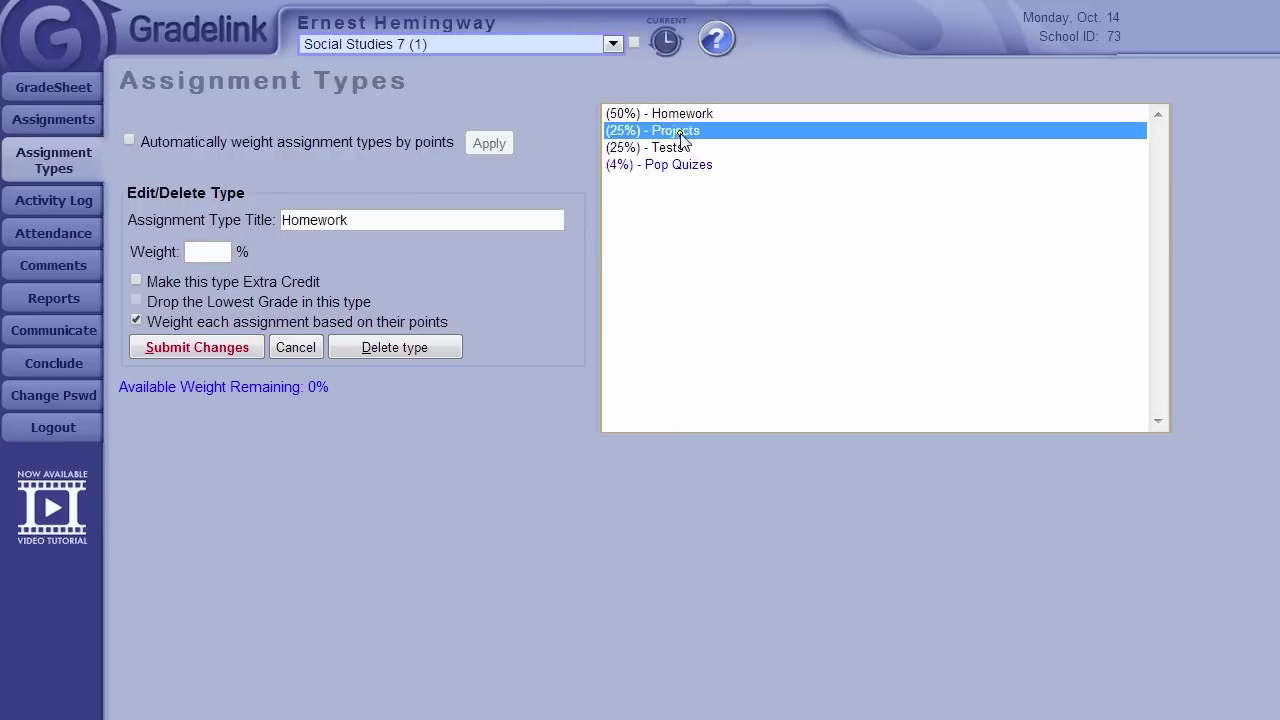
{"action": "left_click", "coordinate": [220, 250]}
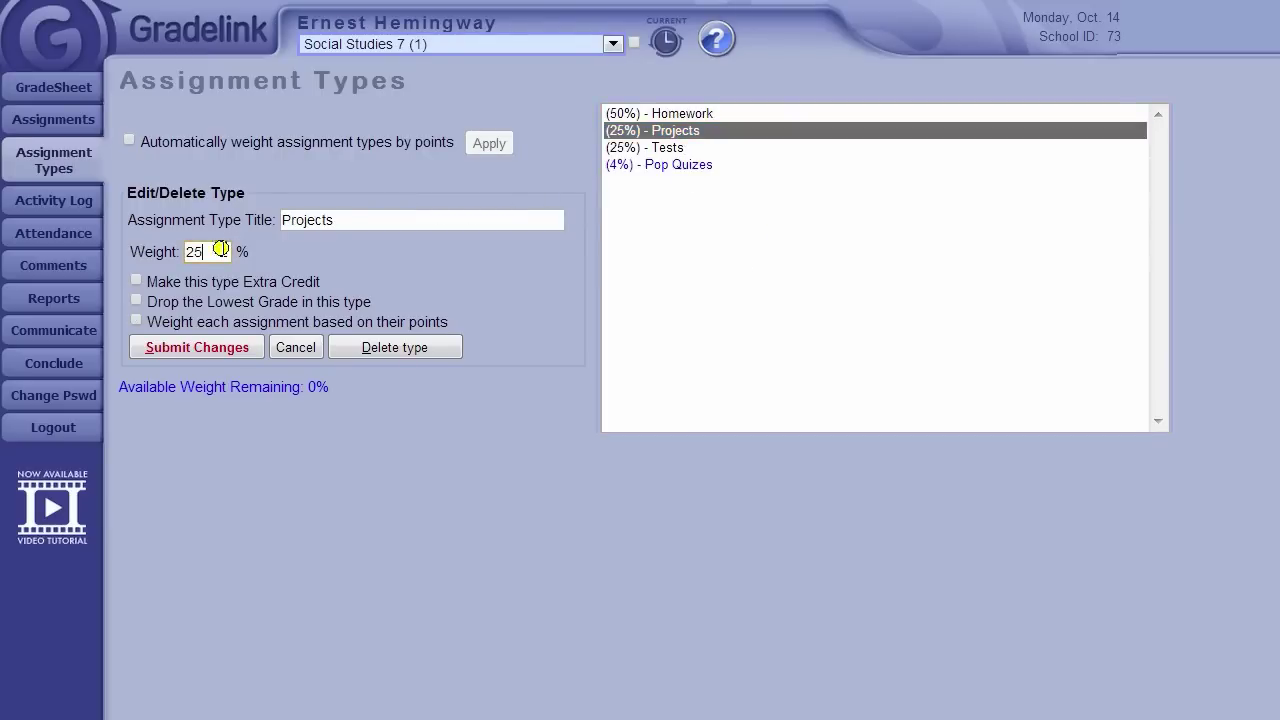
{"action": "key", "text": "BackSpace"}
{"action": "type", "text": "0"}
{"action": "left_click", "coordinate": [185, 350]}
Set the Tests assignment type's weight to 20% and save the change
{"action": "left_click", "coordinate": [652, 195]}
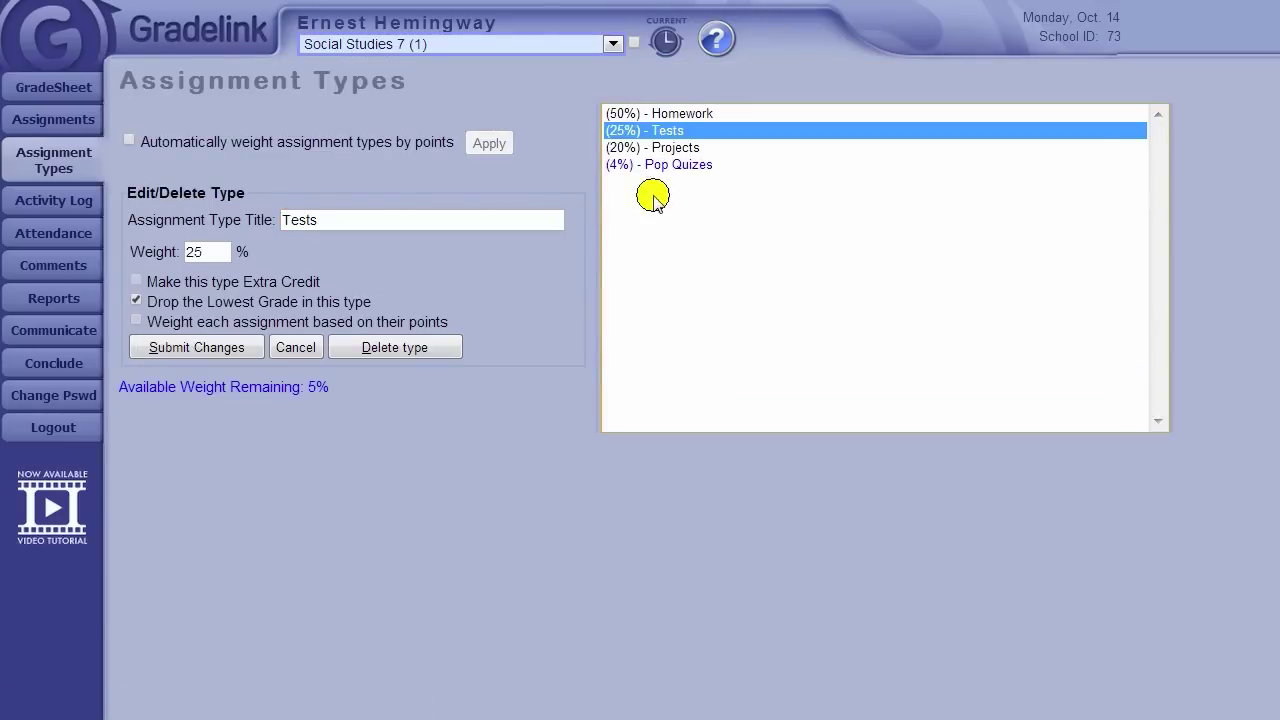
{"action": "left_click", "coordinate": [208, 252]}
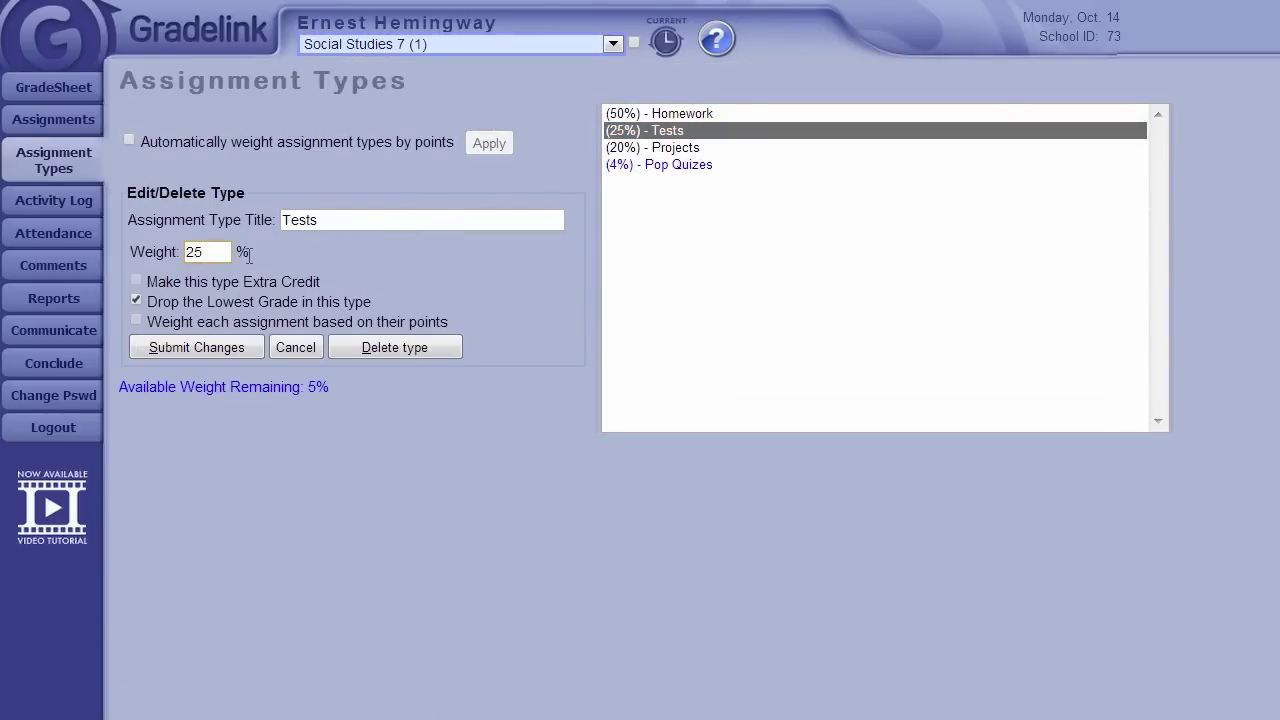
{"action": "key", "text": "BackSpace"}
{"action": "type", "text": "0"}
{"action": "left_click", "coordinate": [224, 348]}
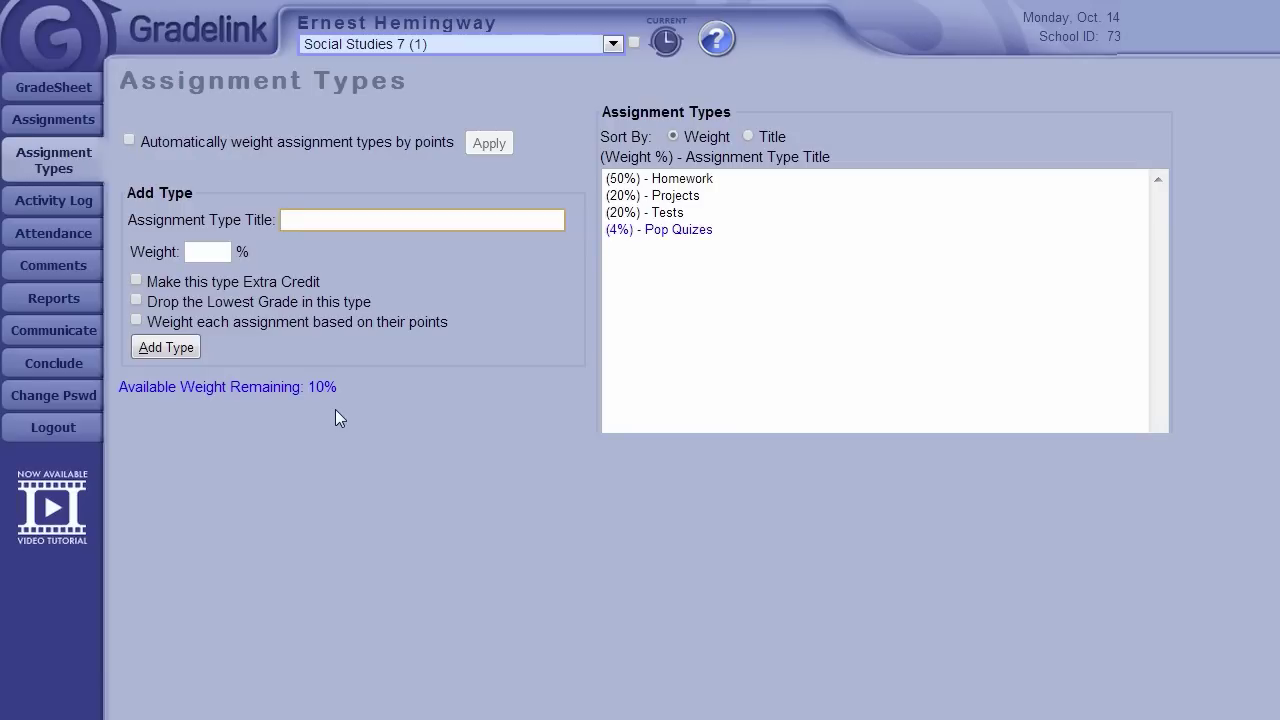
Set the Homework assignment type's weight to 60% and save the change
{"action": "left_click", "coordinate": [637, 180]}
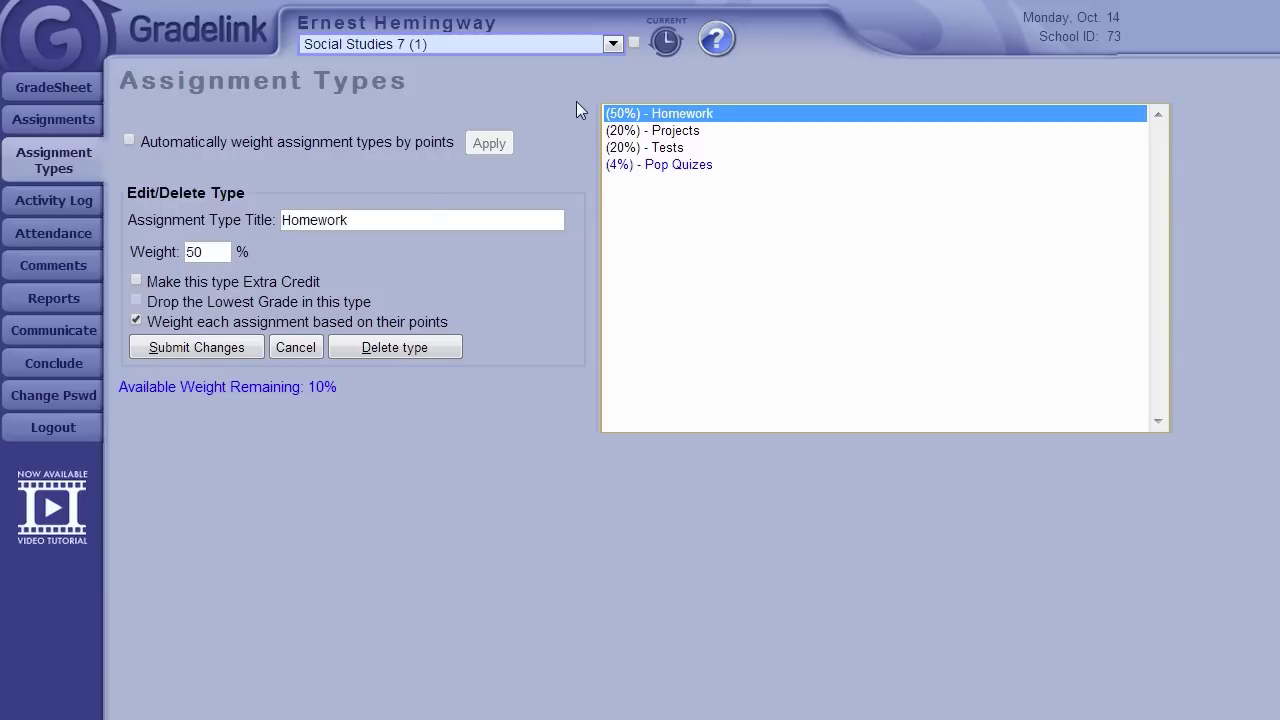
{"action": "left_click", "coordinate": [219, 254]}
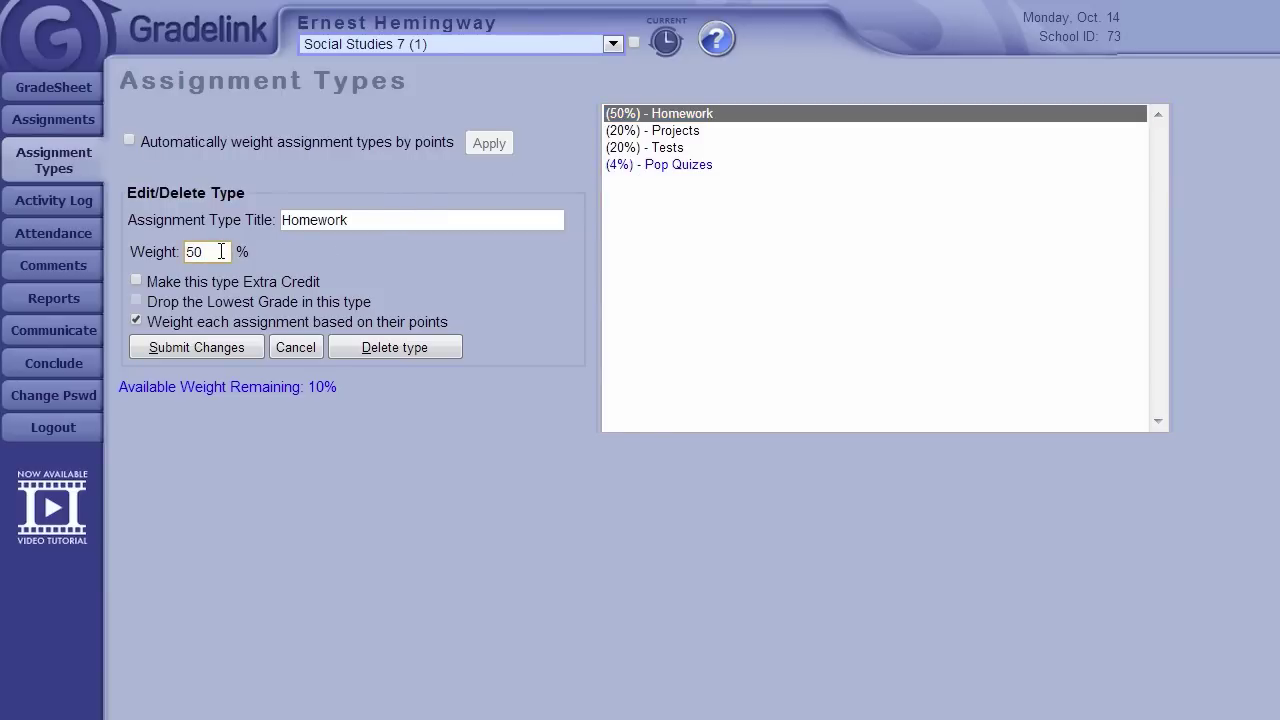
{"action": "key", "text": "BackSpace"}
{"action": "key", "text": "BackSpace"}
{"action": "type", "text": "60"}
{"action": "left_click", "coordinate": [201, 348]}
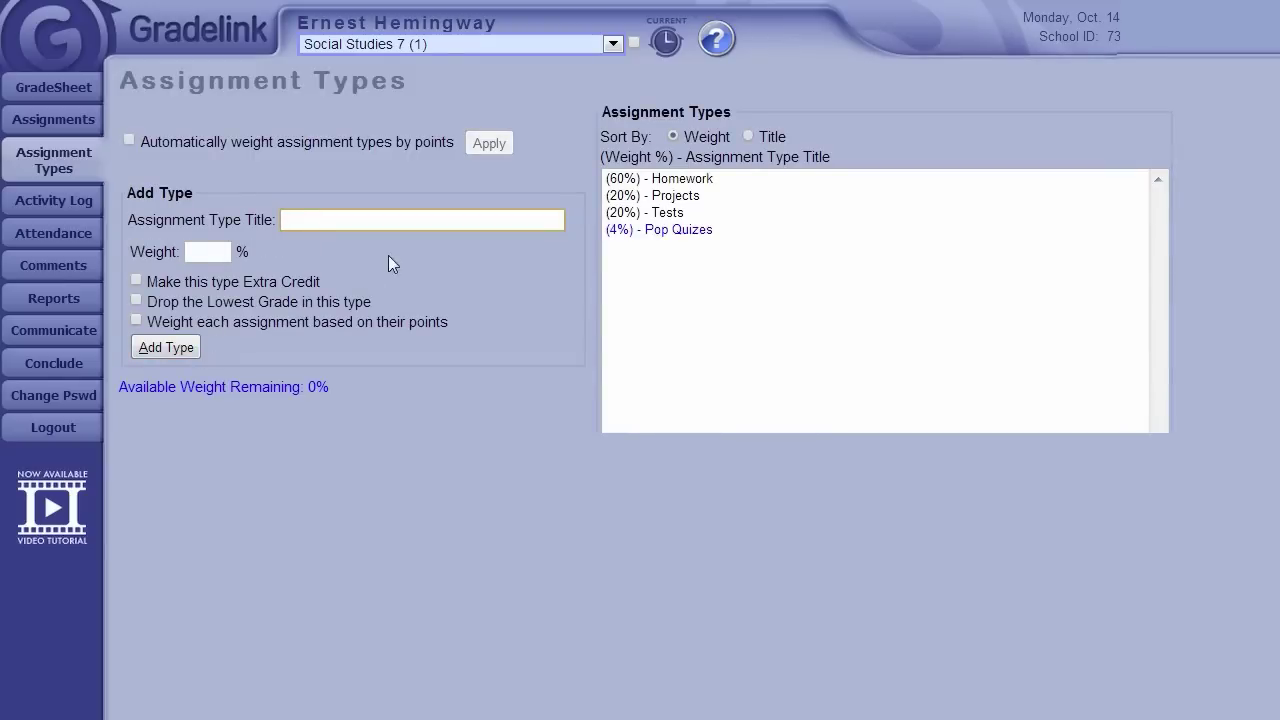
Enable automatic weighting of the assignment types by points and apply it to the class
{"action": "left_click", "coordinate": [656, 212]}
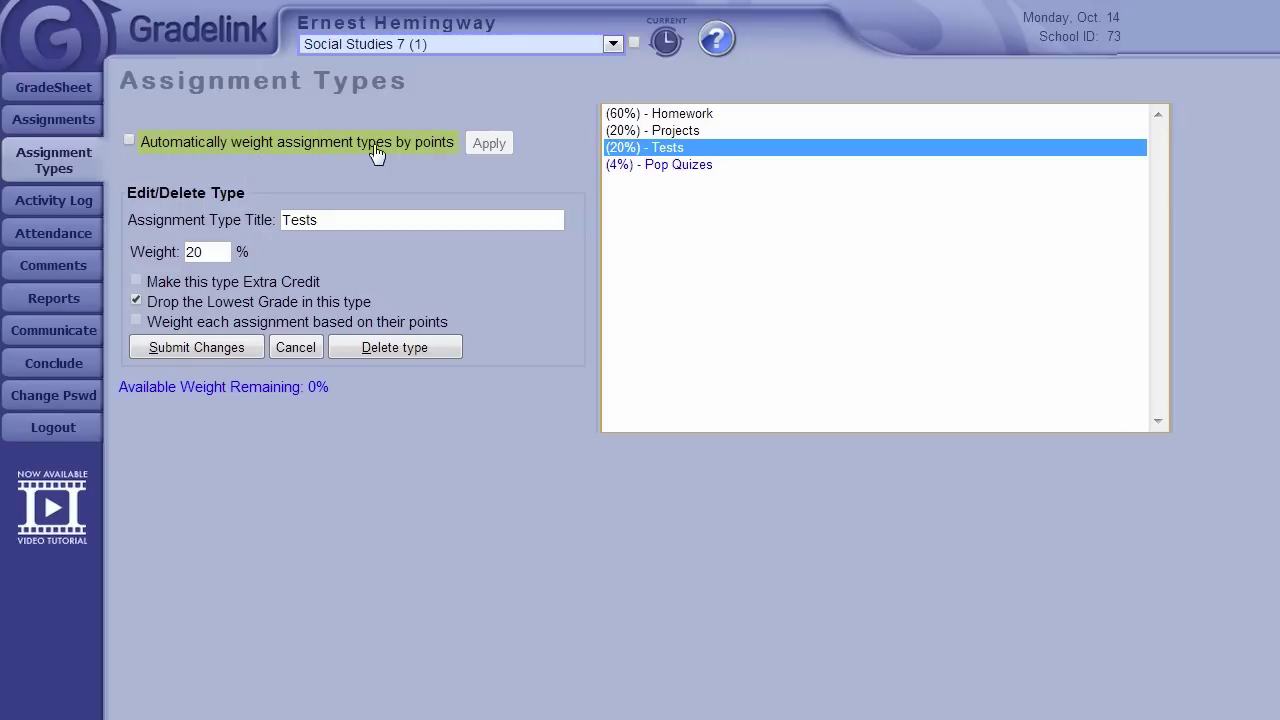
{"action": "left_click", "coordinate": [127, 140]}
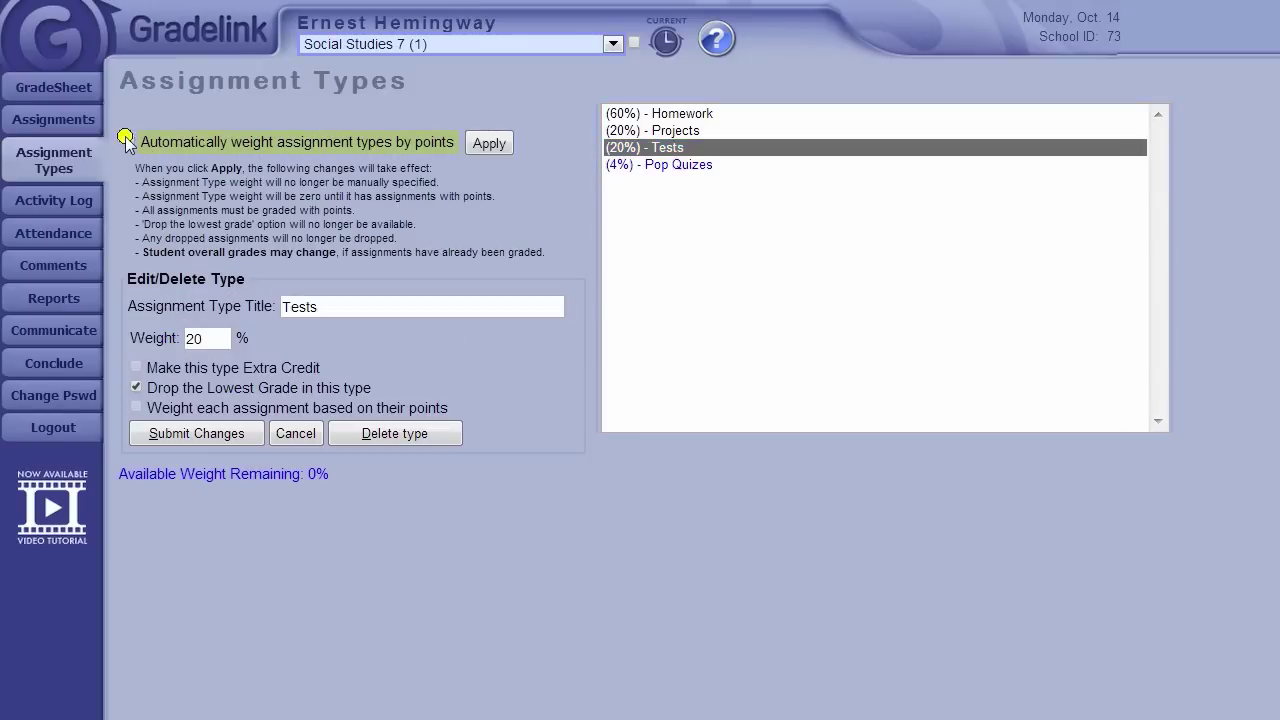
{"action": "left_click", "coordinate": [489, 143]}
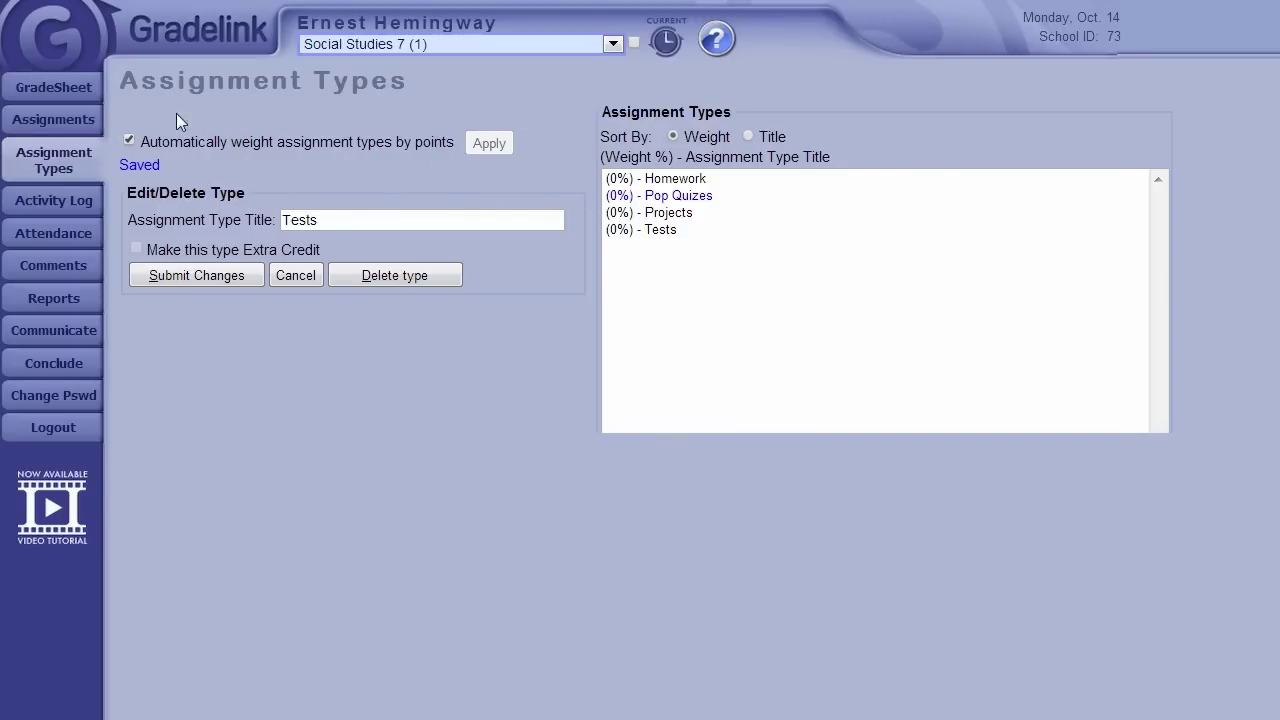
Start a new Biology (2) assignment titled "Essay 1" with the description "Read and summarize text chapter 1."
{"action": "left_click", "coordinate": [80, 90]}
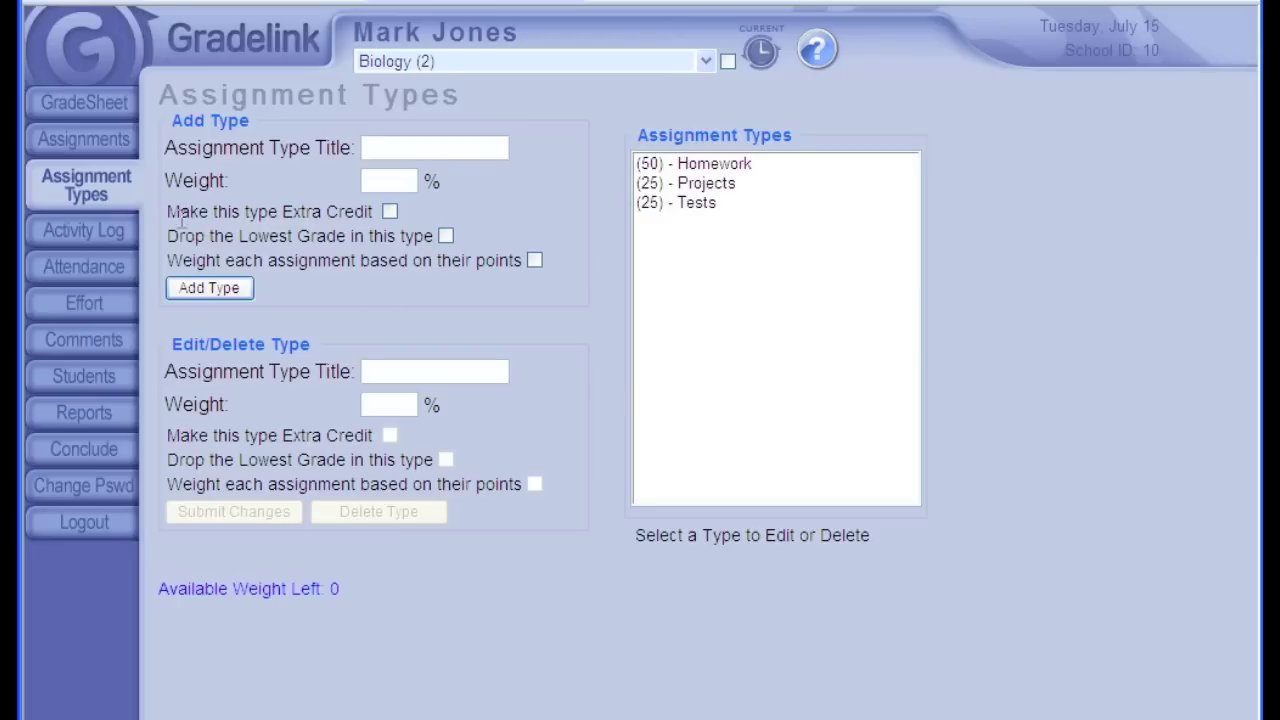
{"action": "left_click", "coordinate": [57, 150]}
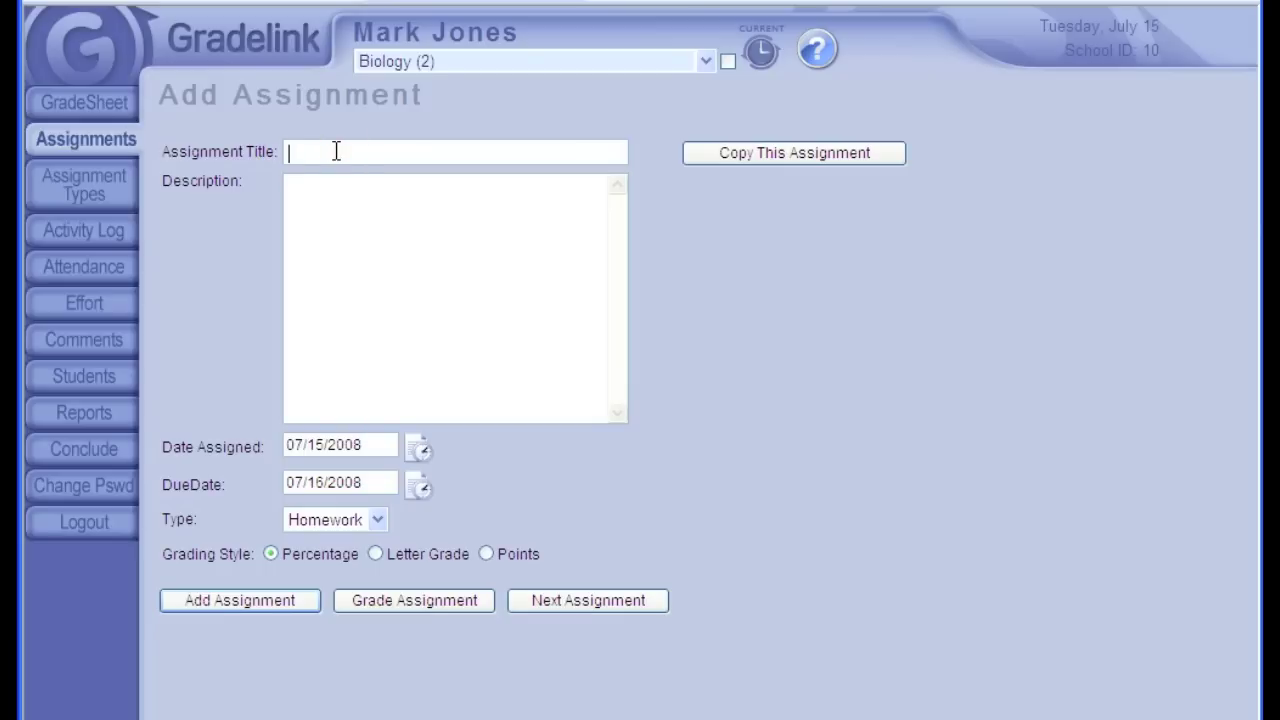
{"action": "type", "text": "Essay 1"}
{"action": "left_click", "coordinate": [378, 247]}
{"action": "type", "text": "Read and summarize text chapter 1."}
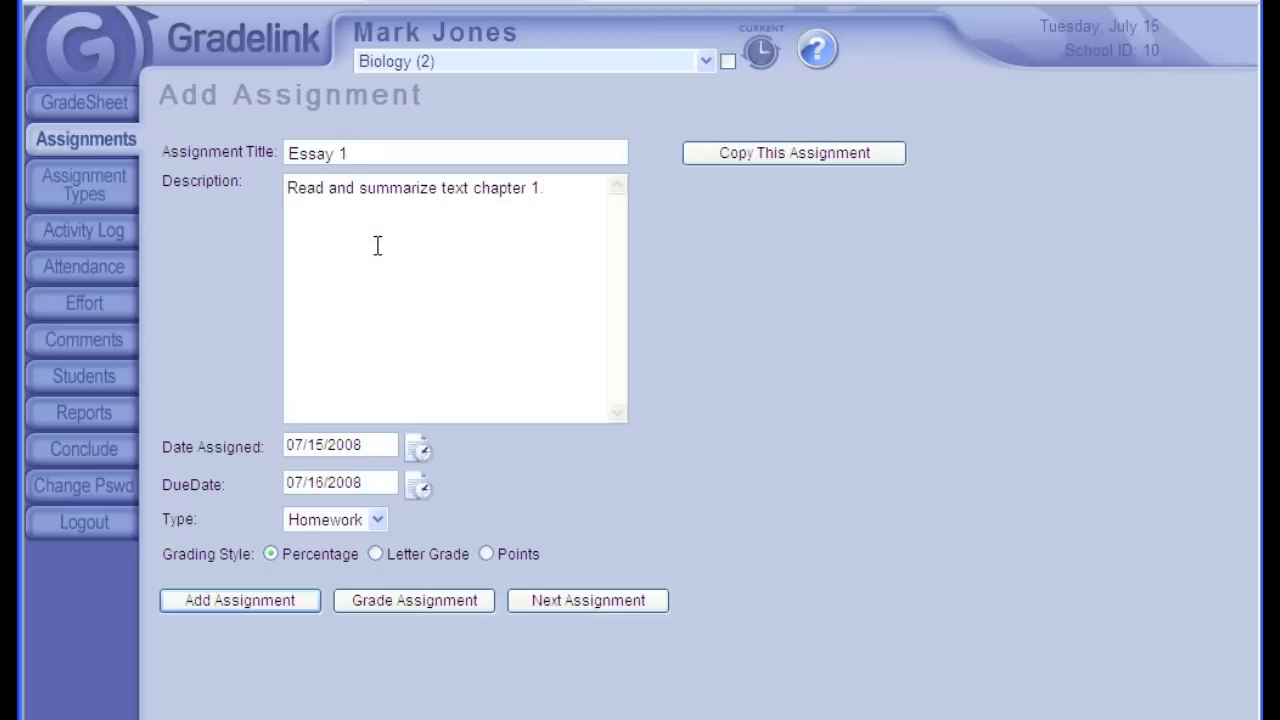
Set Essay 1's assigned date to 07/15/2008 and its due date to 07/18/2008
{"action": "left_click", "coordinate": [413, 452]}
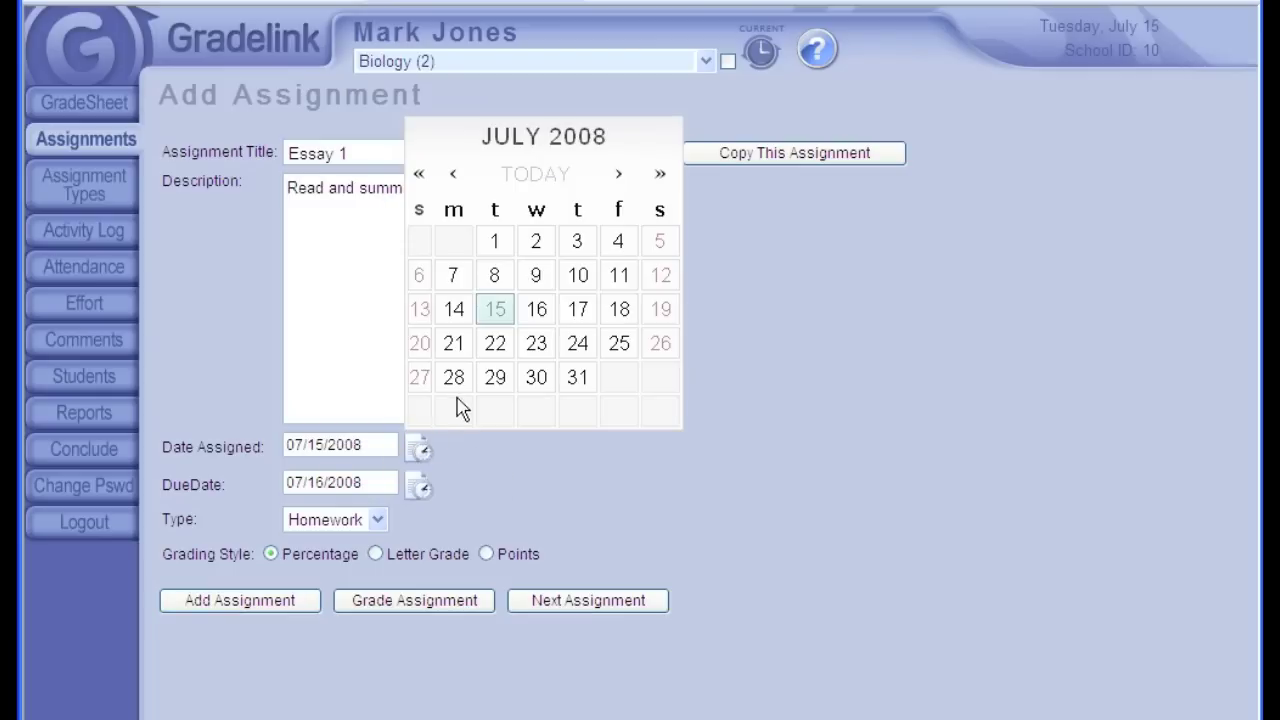
{"action": "left_click", "coordinate": [494, 313]}
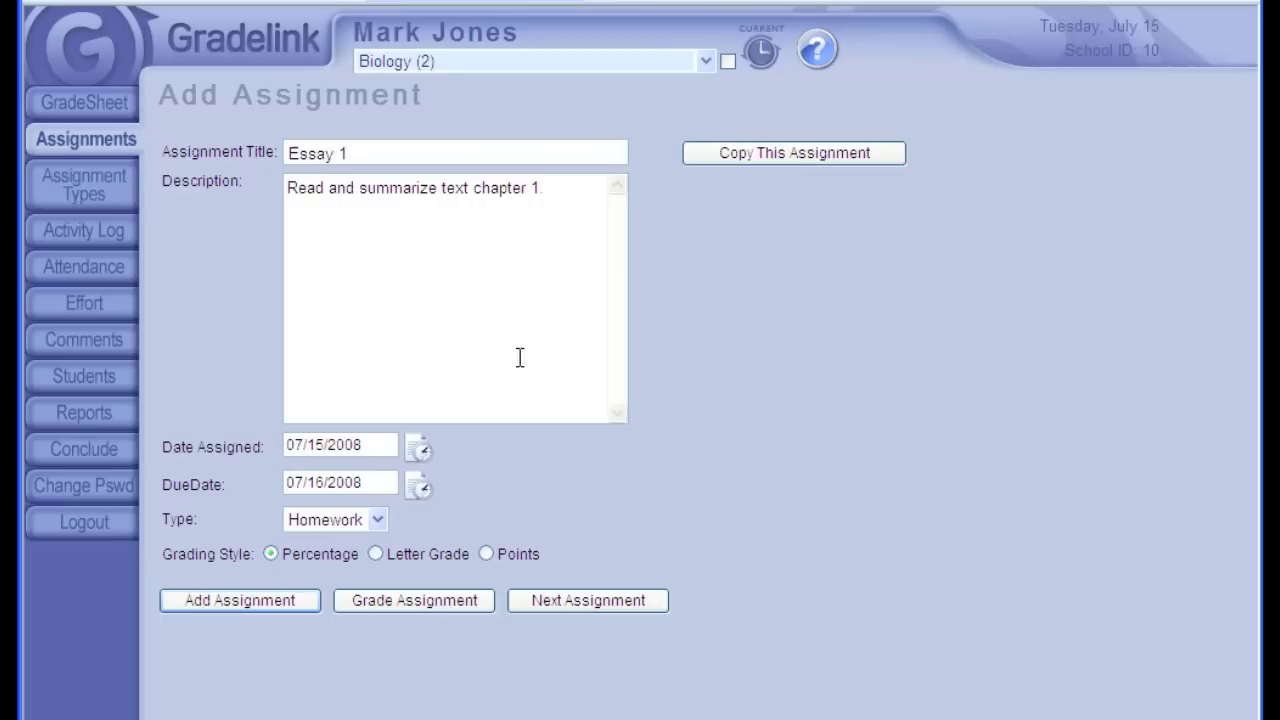
{"action": "left_click", "coordinate": [416, 490]}
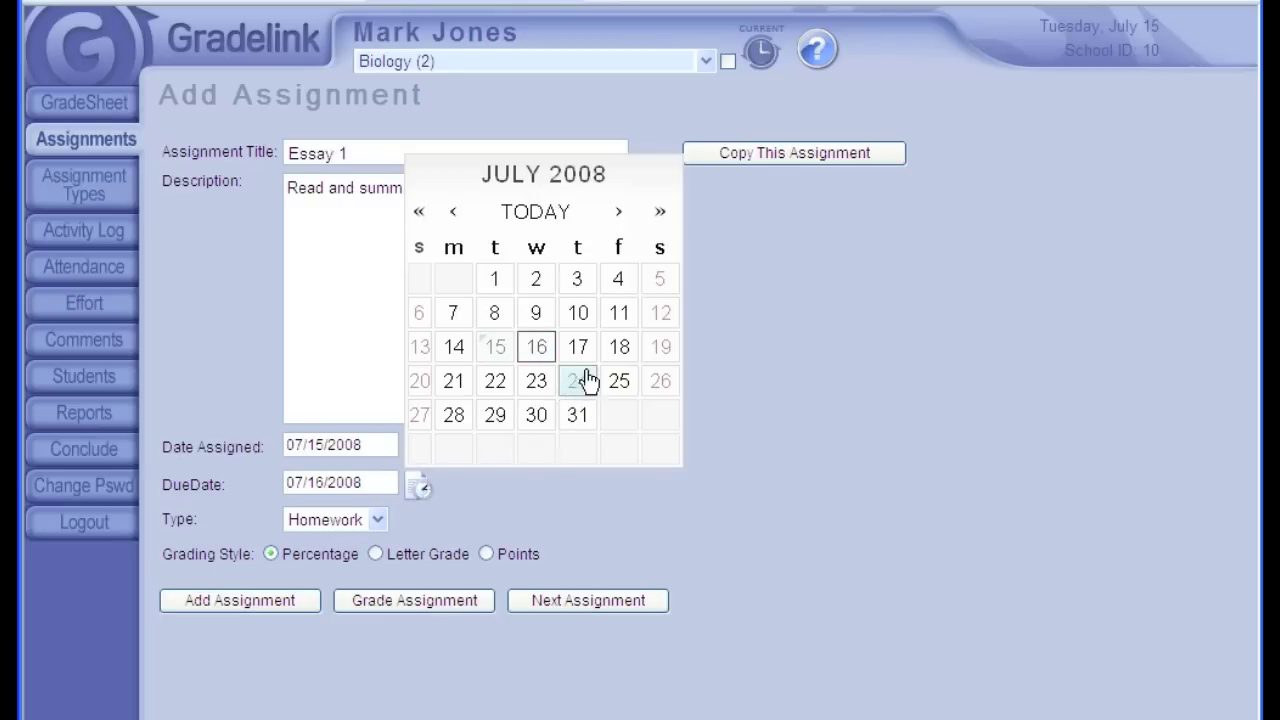
{"action": "left_click", "coordinate": [612, 350]}
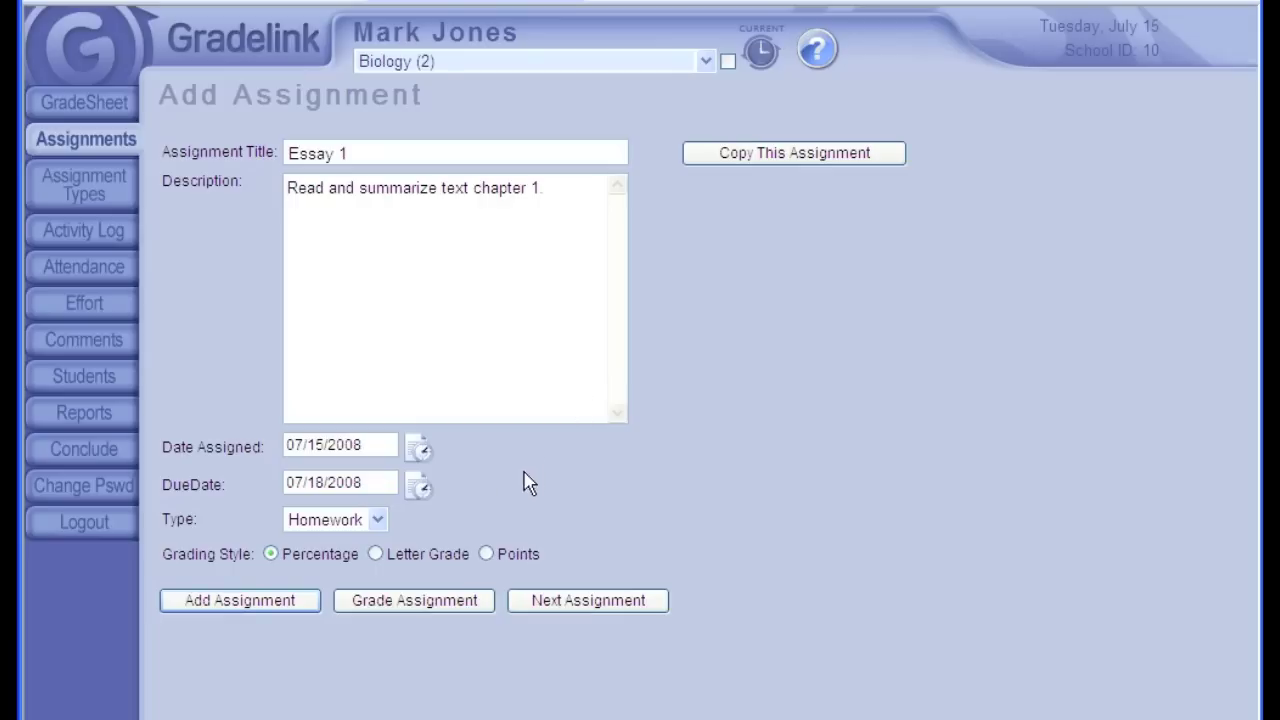
Set the assignment type to Homework and the grading style to Points out of 10
{"action": "left_click", "coordinate": [378, 522]}
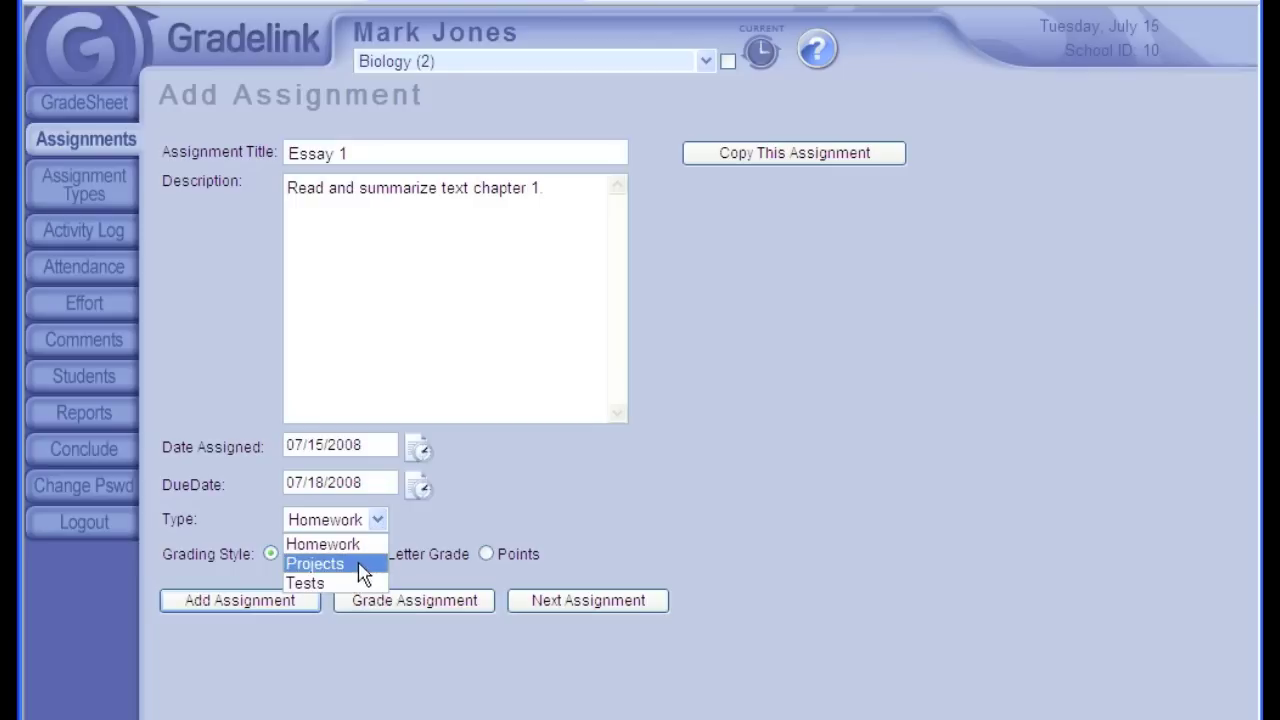
{"action": "left_click", "coordinate": [354, 545]}
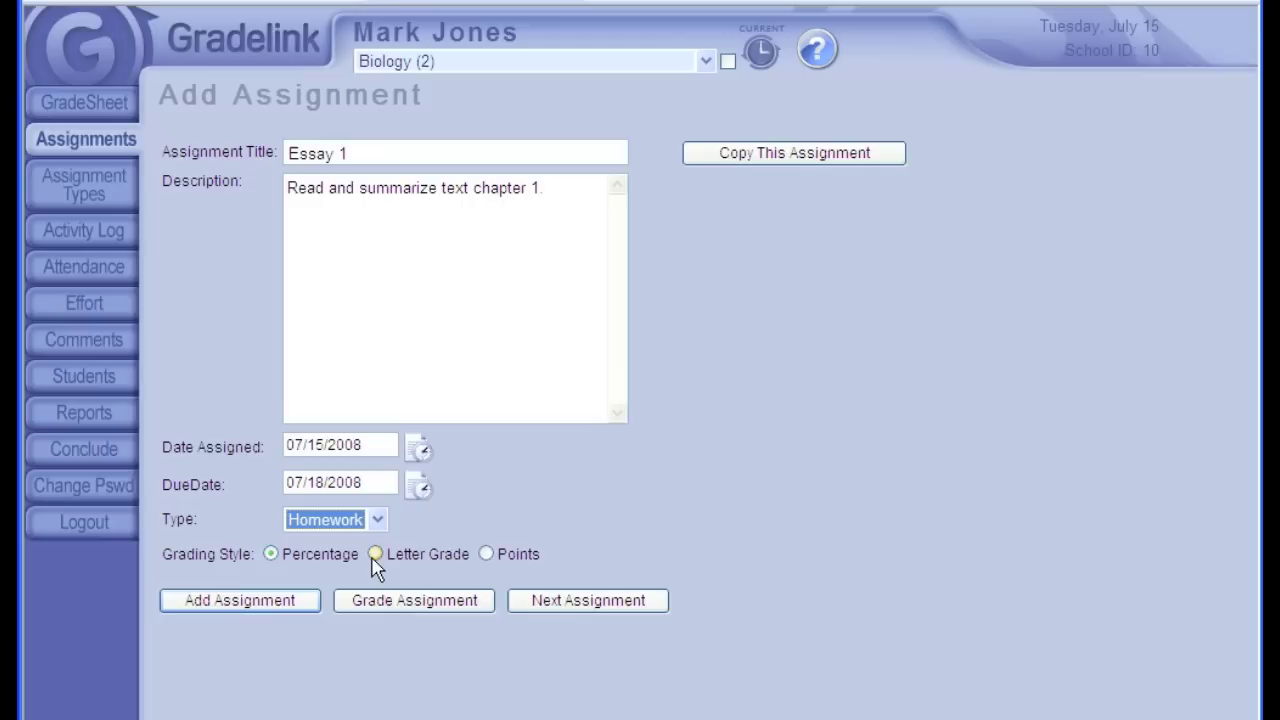
{"action": "left_click", "coordinate": [487, 556]}
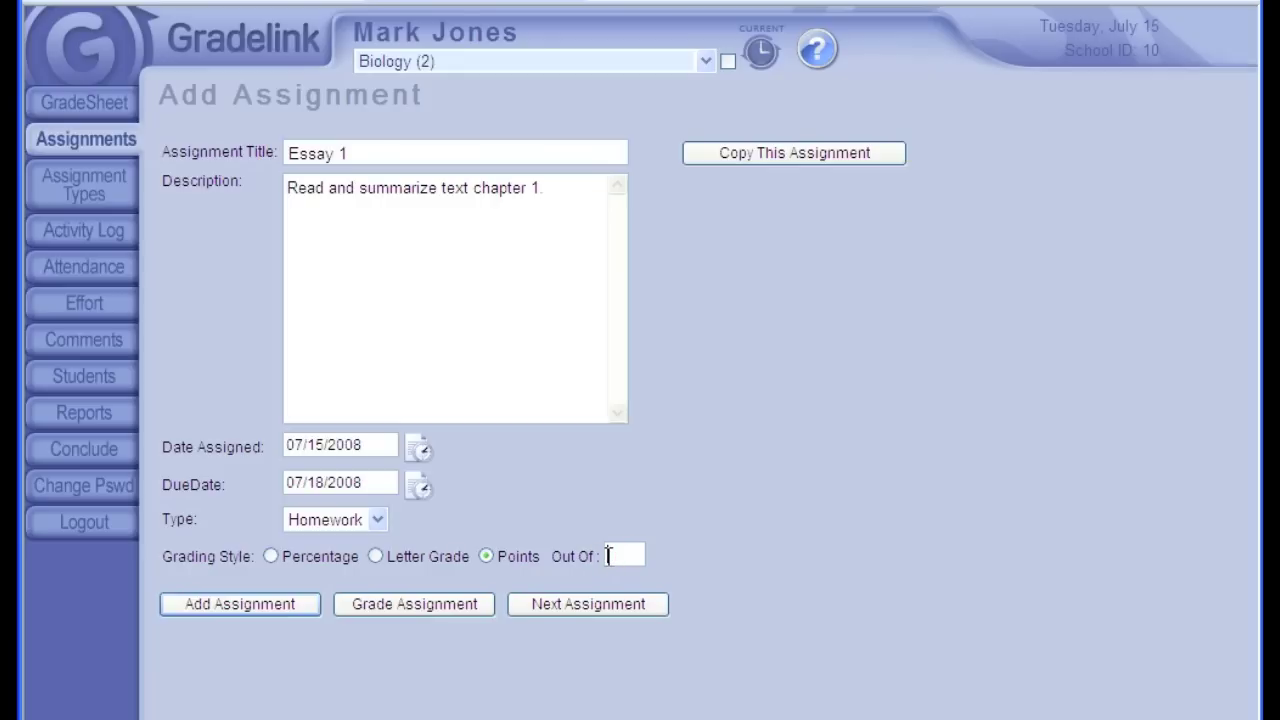
{"action": "type", "text": "10"}
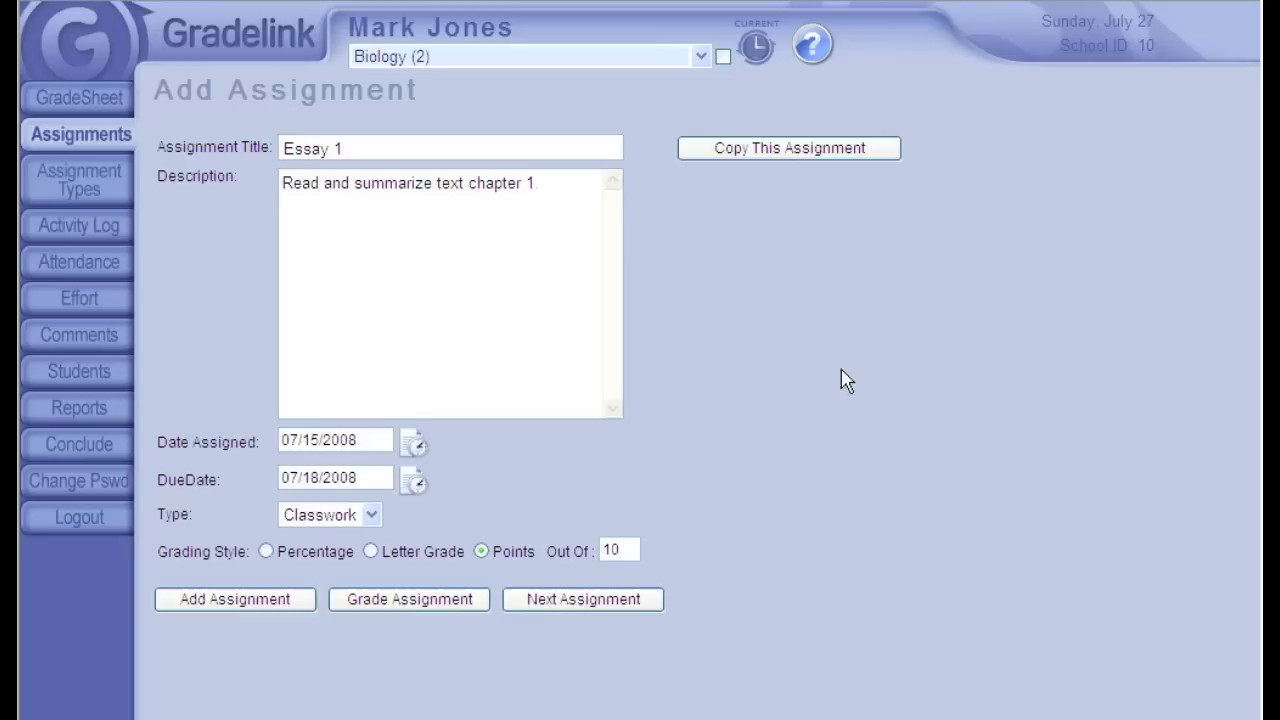
Choose Art 5 ClassWork, English 5 Participation and Handwriting 5 Homework as copy targets for Essay 1, and cancel the copy
{"action": "left_click", "coordinate": [801, 155]}
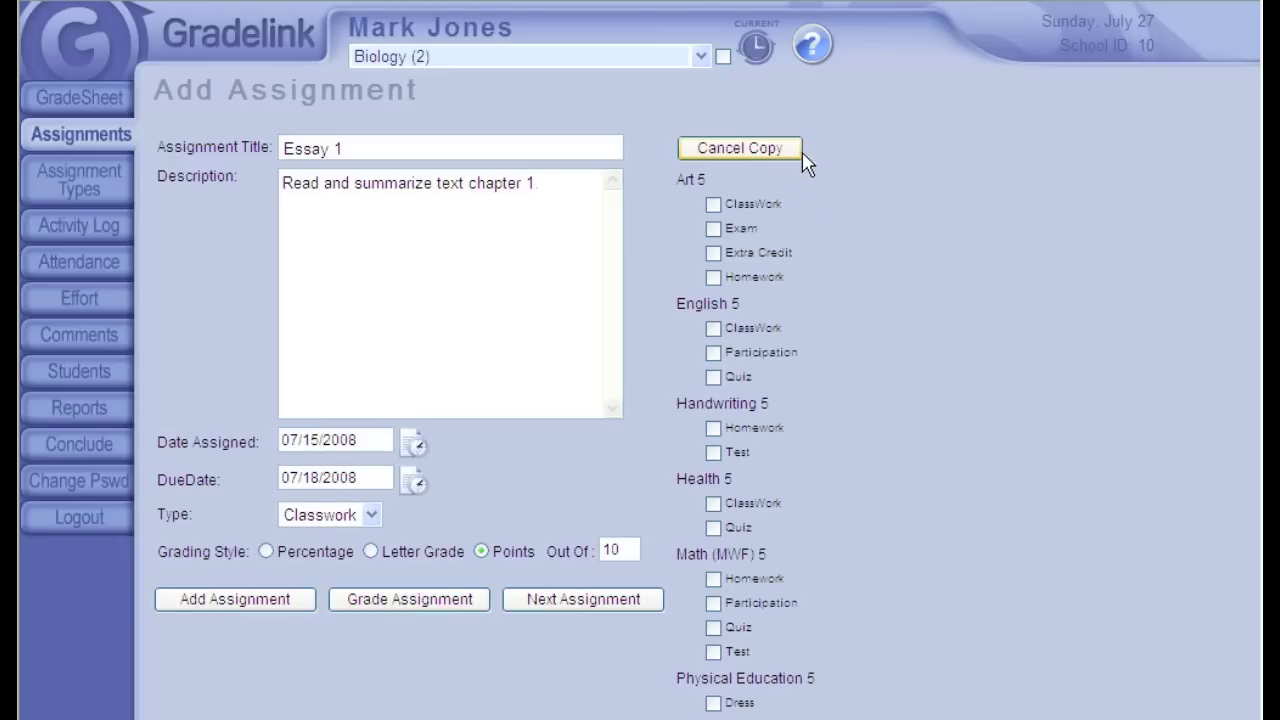
{"action": "left_click", "coordinate": [713, 204]}
{"action": "left_click", "coordinate": [713, 352]}
{"action": "left_click", "coordinate": [715, 432]}
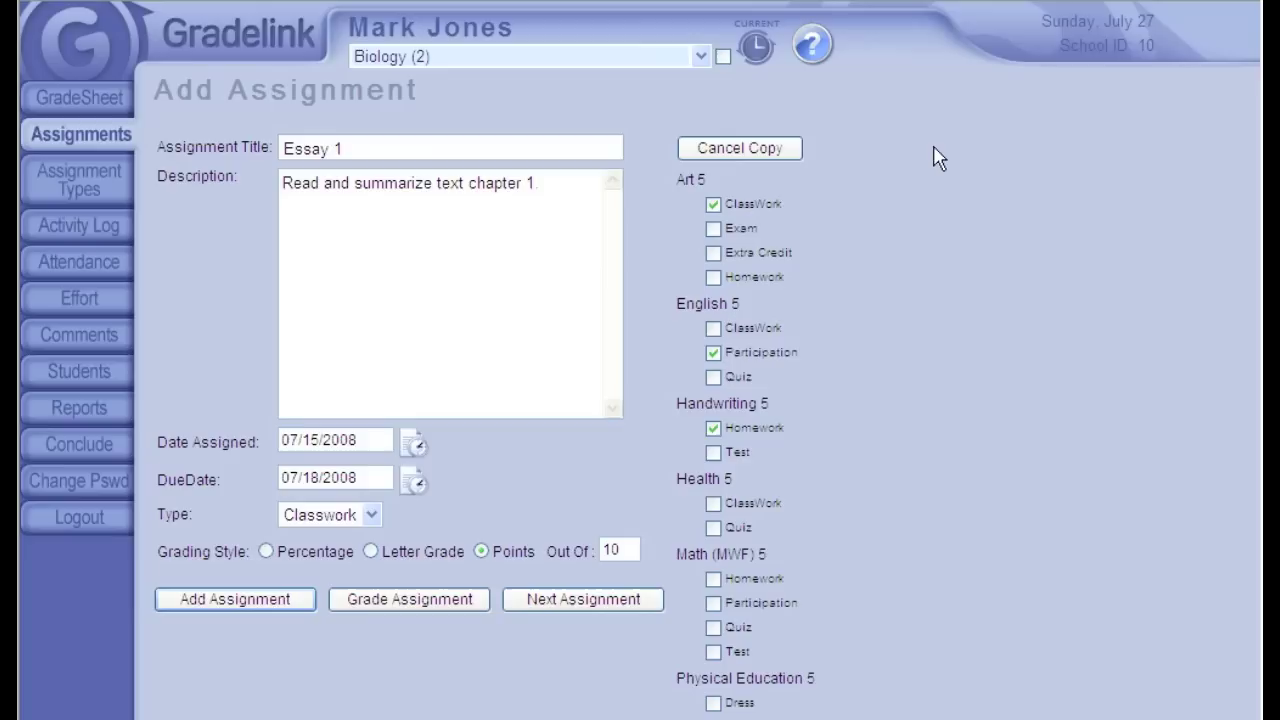
{"action": "left_click", "coordinate": [785, 156]}
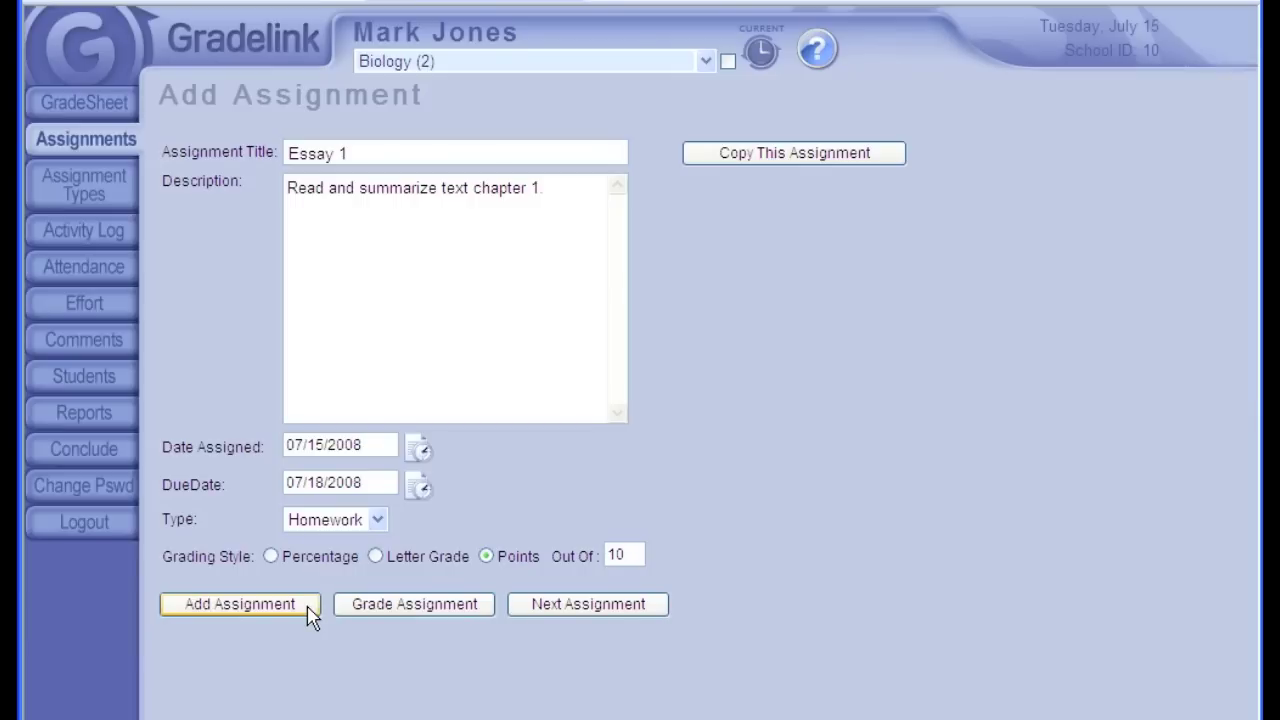
Add the Essay 1 assignment and enter scores 10, 9, 8, 9, 10, 10, 9, 10 and 9 for the first nine students
{"action": "left_click", "coordinate": [308, 606]}
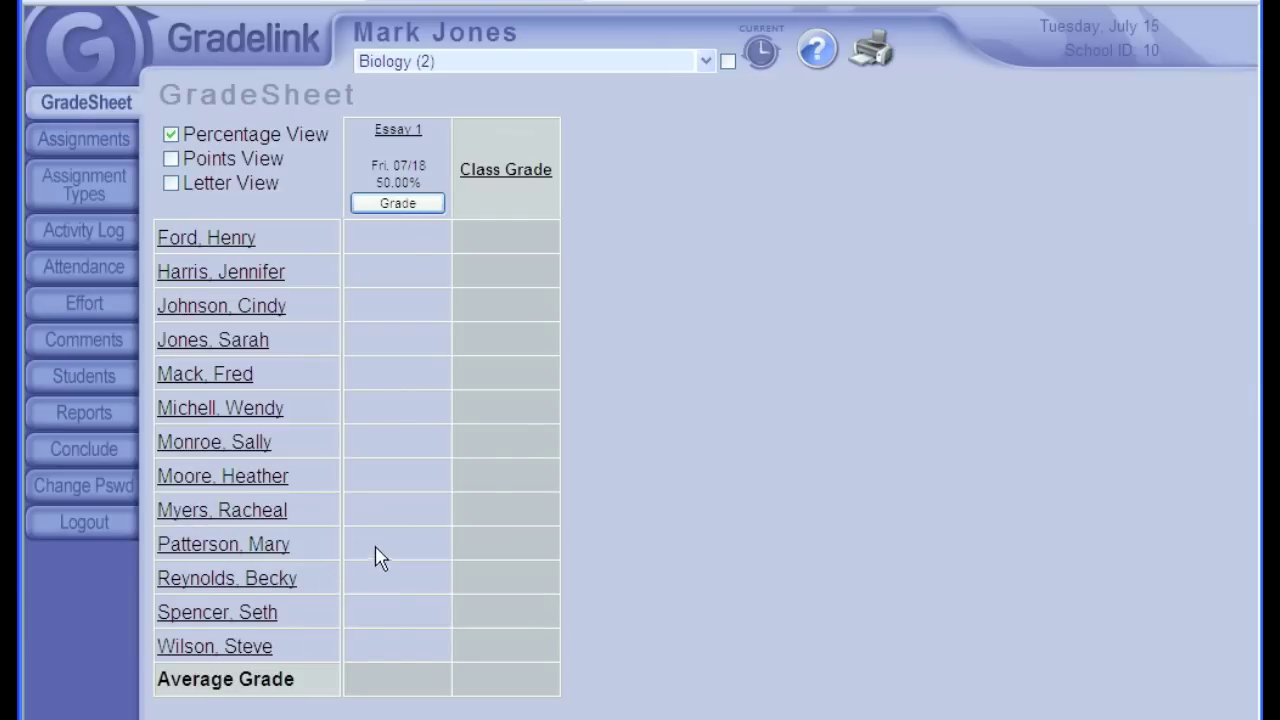
{"action": "left_click", "coordinate": [388, 204]}
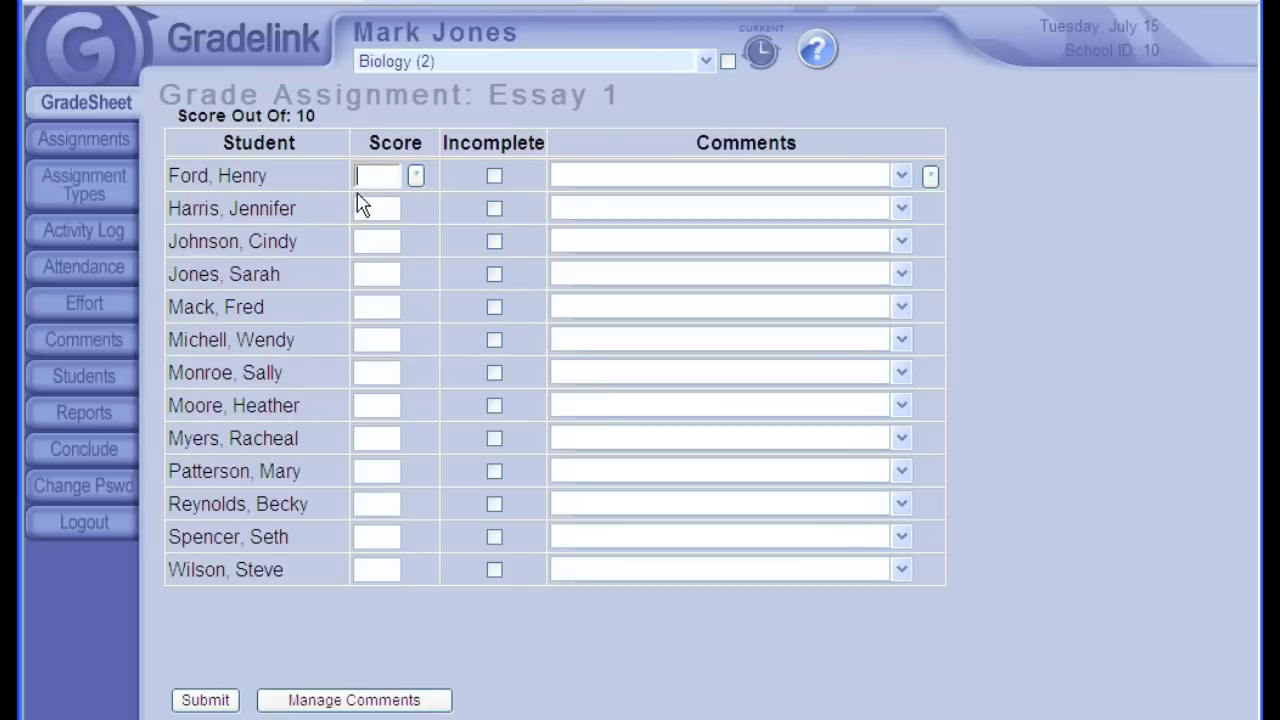
{"action": "left_click", "coordinate": [373, 174]}
{"action": "type", "text": "10"}
{"action": "left_click", "coordinate": [370, 206]}
{"action": "type", "text": "9"}
{"action": "left_click", "coordinate": [370, 241]}
{"action": "type", "text": "8"}
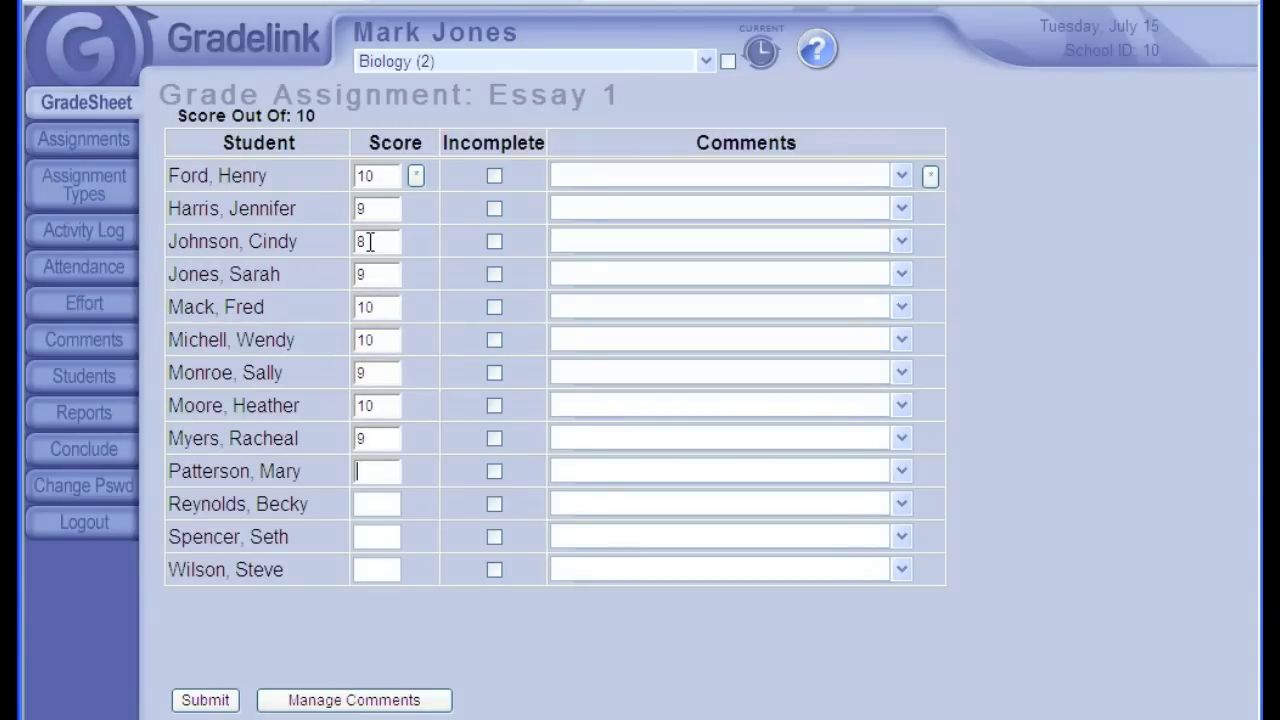
Enter scores of 11, 10, 6 and 7 for the last four students and submit the Essay 1 scores
{"action": "type", "text": "11"}
{"action": "key", "text": "Tab"}
{"action": "type", "text": "10"}
{"action": "key", "text": "Tab"}
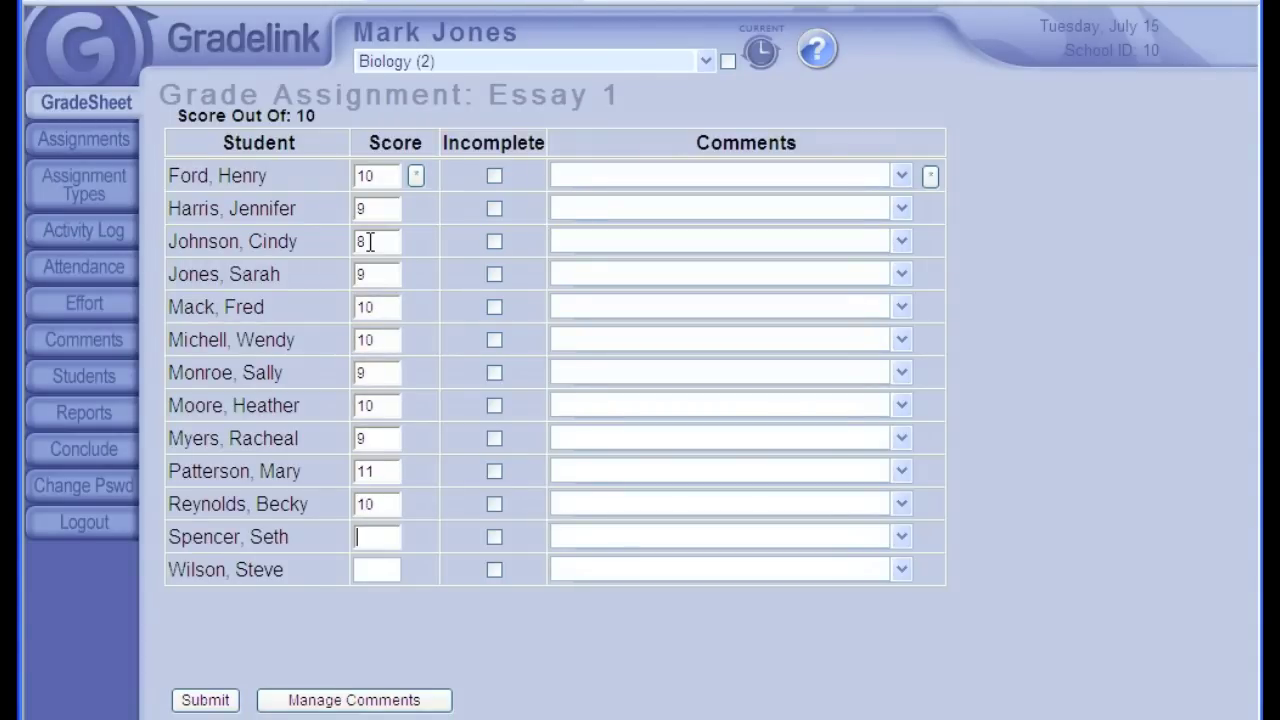
{"action": "type", "text": "6"}
{"action": "key", "text": "Tab"}
{"action": "type", "text": "7"}
{"action": "left_click", "coordinate": [205, 700]}
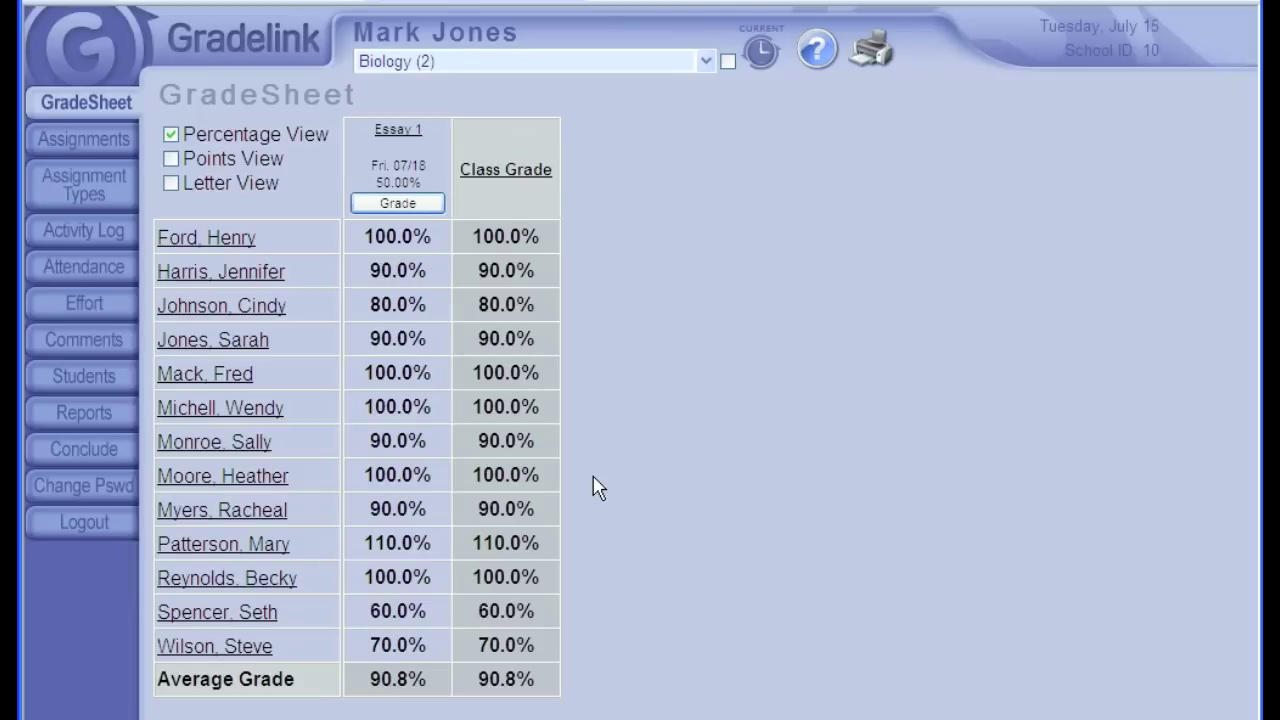
Add a new Biology (2) assignment titled "Frog Dissection" with the type Projects
{"action": "left_click", "coordinate": [78, 143]}
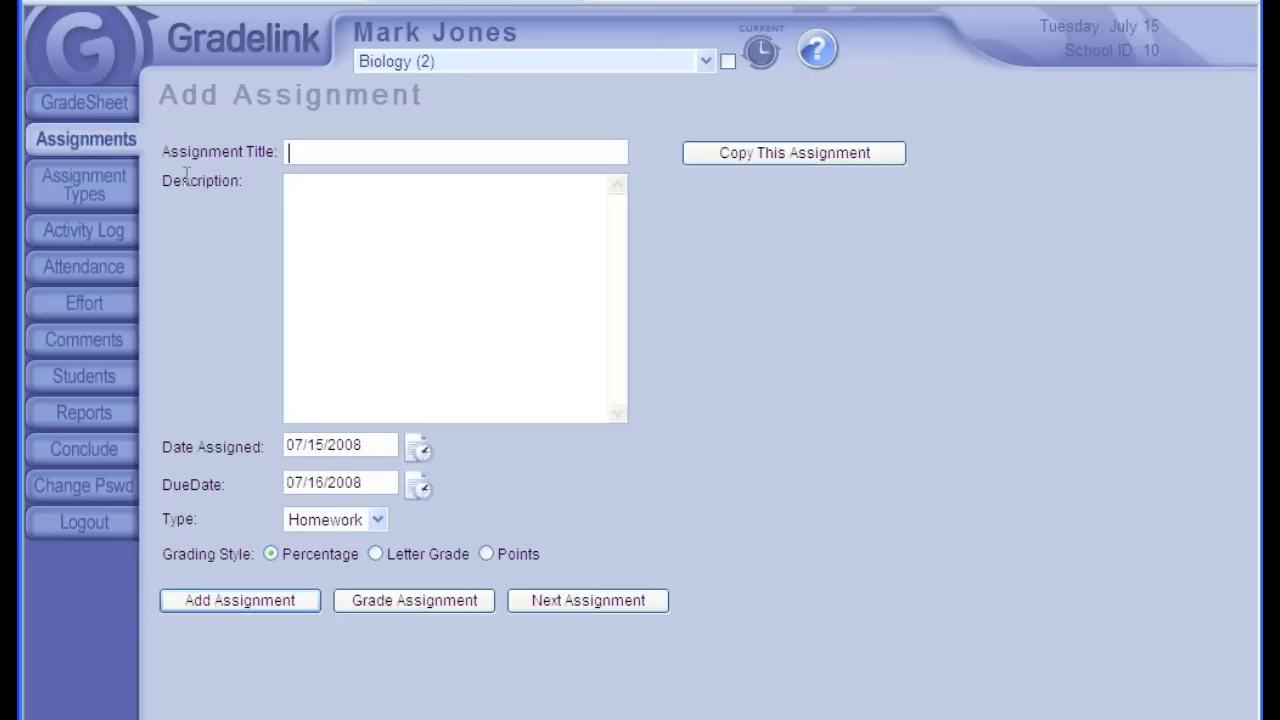
{"action": "left_click", "coordinate": [420, 152]}
{"action": "type", "text": "Frog "}
{"action": "type", "text": "Disse"}
{"action": "type", "text": "c"}
{"action": "key", "text": "BackSpace"}
{"action": "type", "text": "section"}
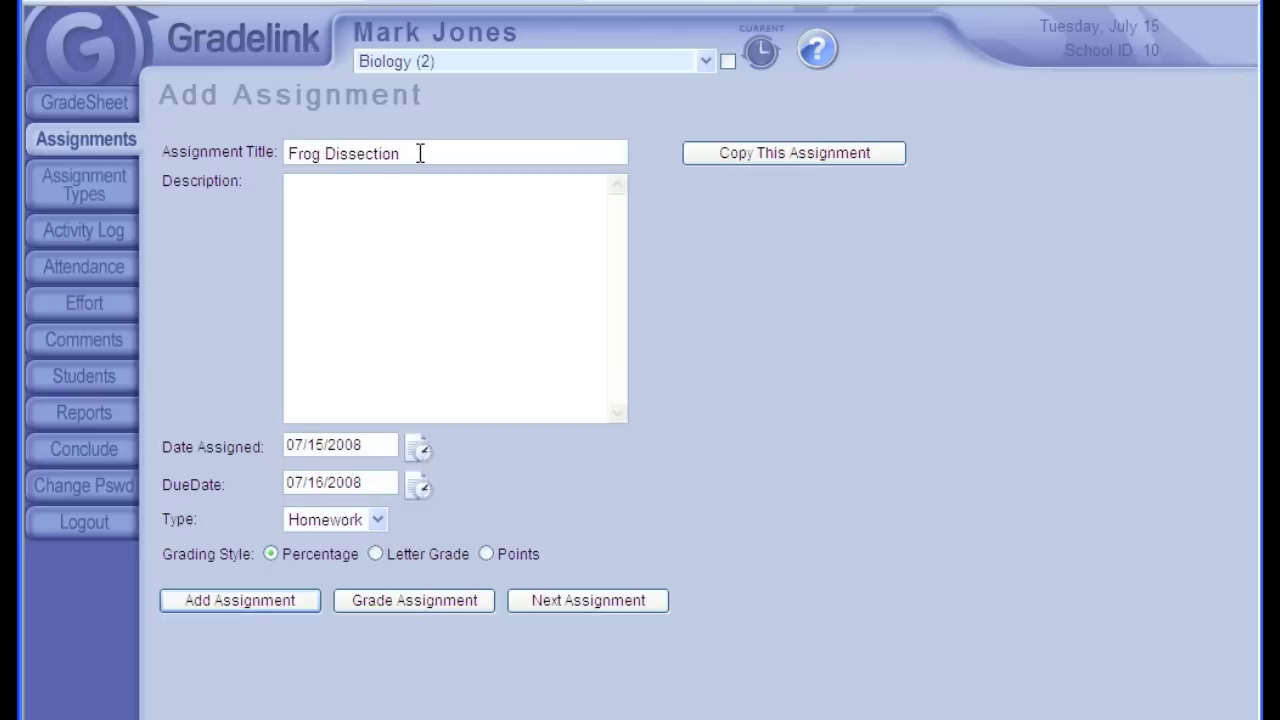
{"action": "left_click", "coordinate": [374, 521]}
{"action": "left_click", "coordinate": [368, 565]}
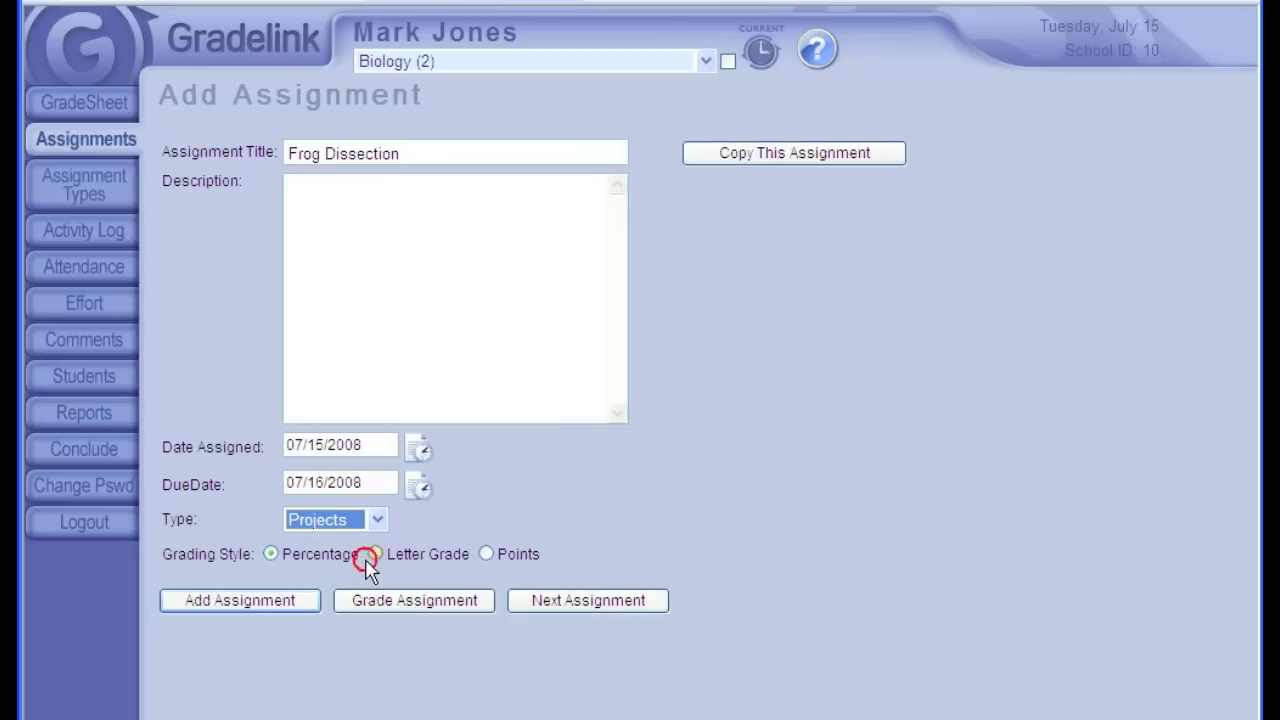
{"action": "left_click", "coordinate": [295, 608]}
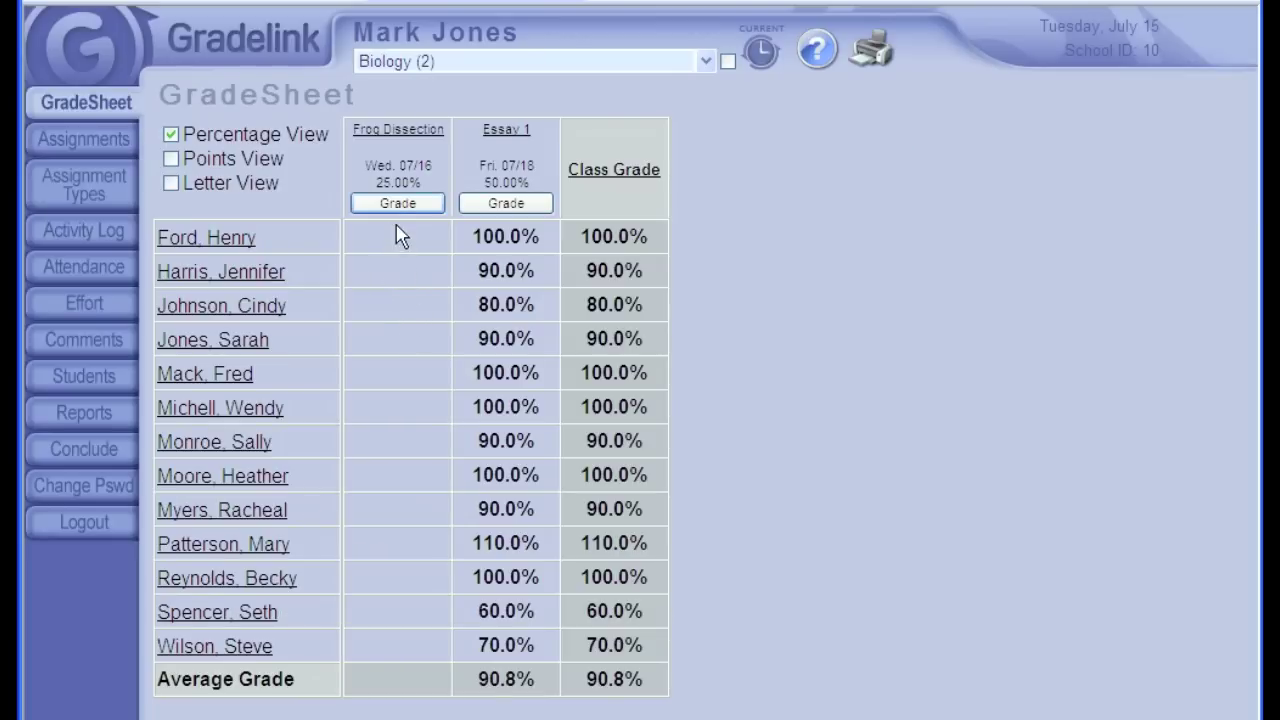
Grade Frog Dissection with 100 for the first student and copy that grade to the whole class
{"action": "left_click", "coordinate": [396, 205]}
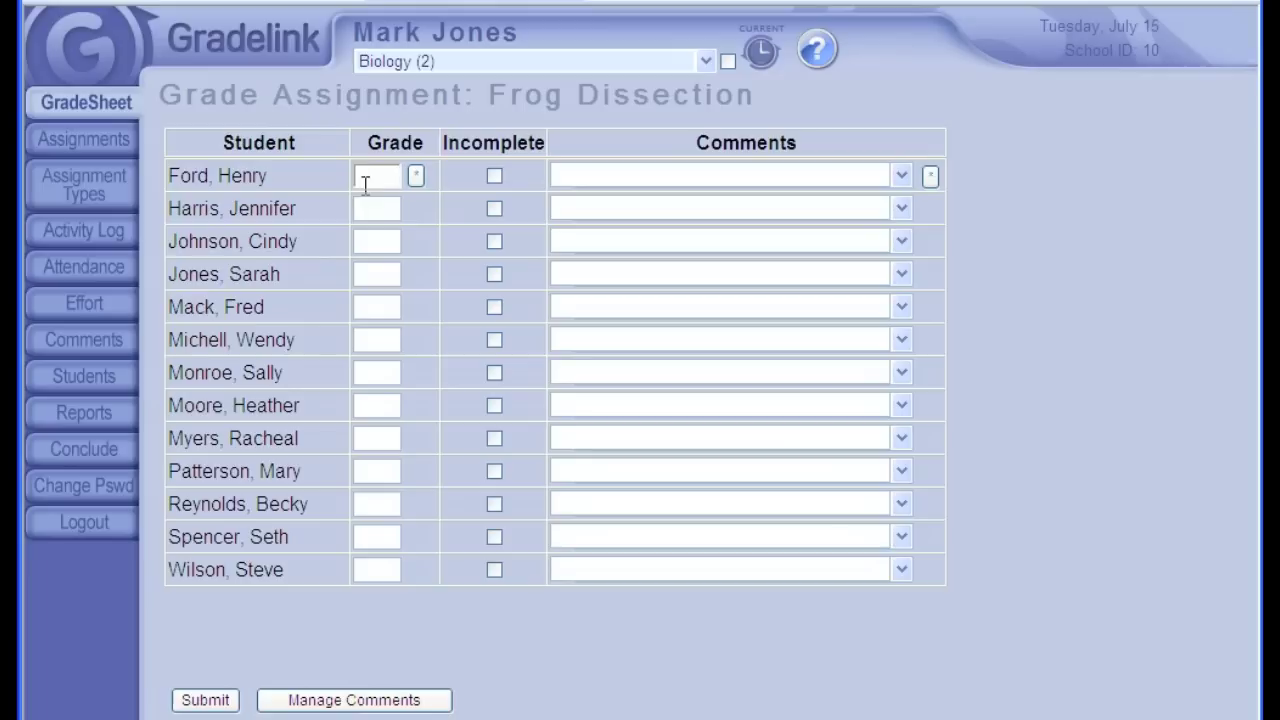
{"action": "left_click", "coordinate": [365, 181]}
{"action": "type", "text": "100"}
{"action": "left_click", "coordinate": [416, 177]}
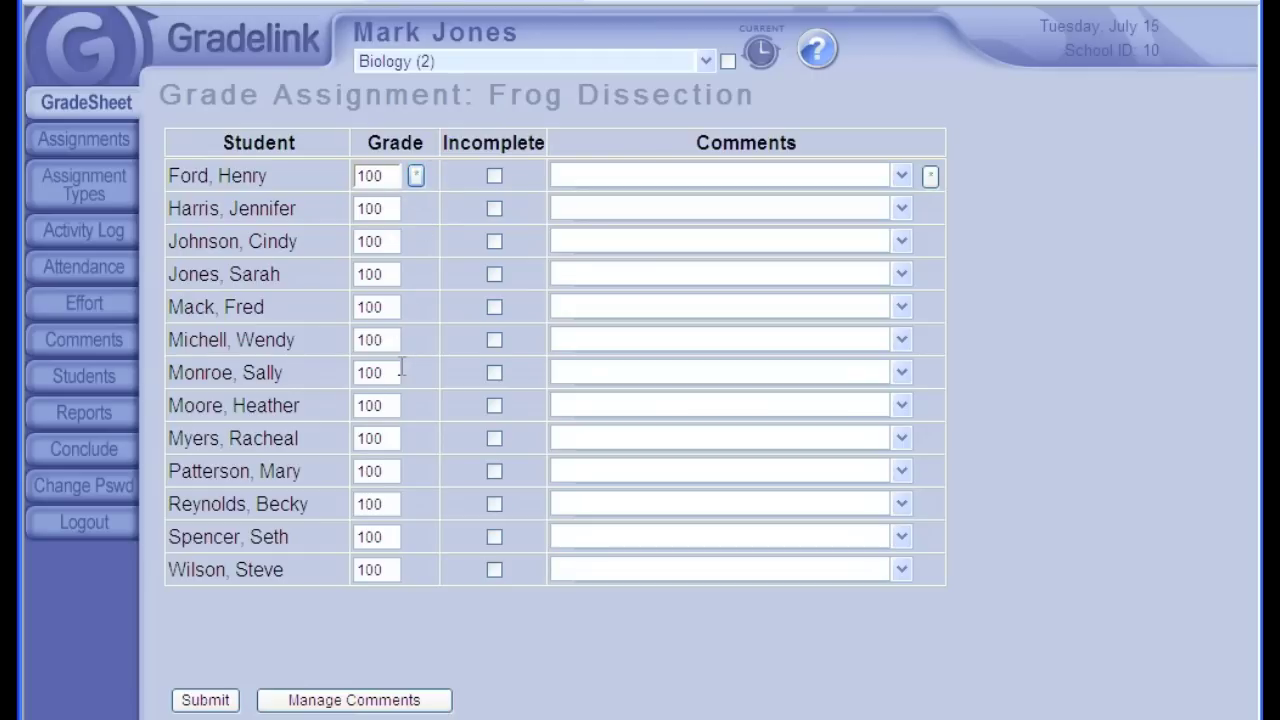
Set the seventh student's Frog Dissection grade to 80 and the tenth student's to 65, and submit the grades
{"action": "left_click_drag", "start_coordinate": [395, 370], "coordinate": [343, 372]}
{"action": "type", "text": "80"}
{"action": "left_click_drag", "start_coordinate": [392, 474], "coordinate": [350, 483]}
{"action": "type", "text": "65"}
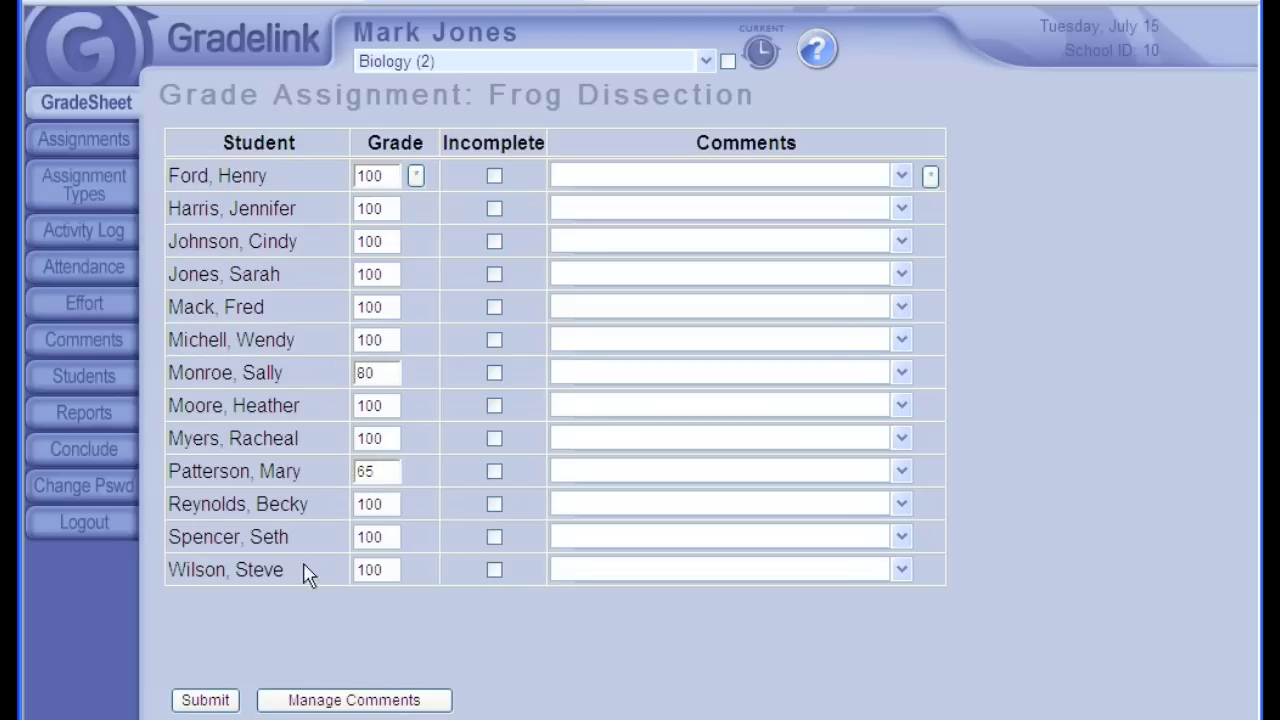
{"action": "left_click", "coordinate": [233, 702]}
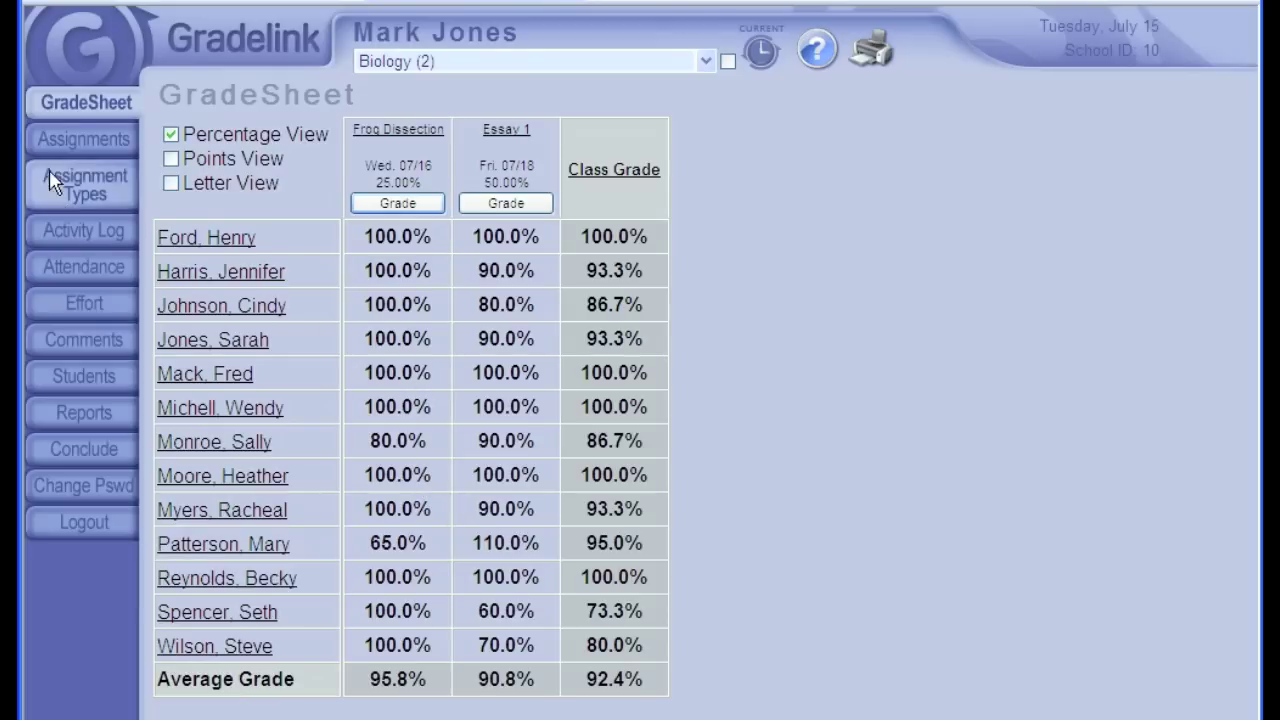
View the grade sheet in points and return it to the percentage view
{"action": "left_click", "coordinate": [174, 162]}
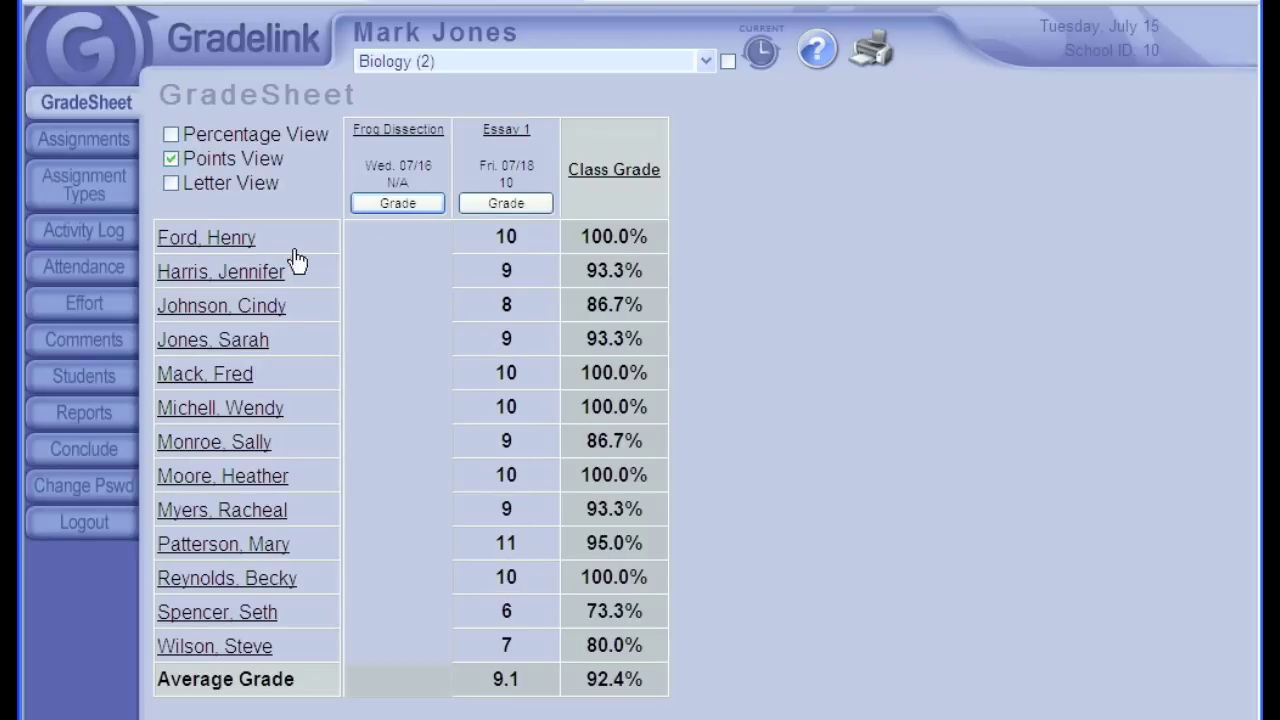
{"action": "left_click", "coordinate": [171, 135]}
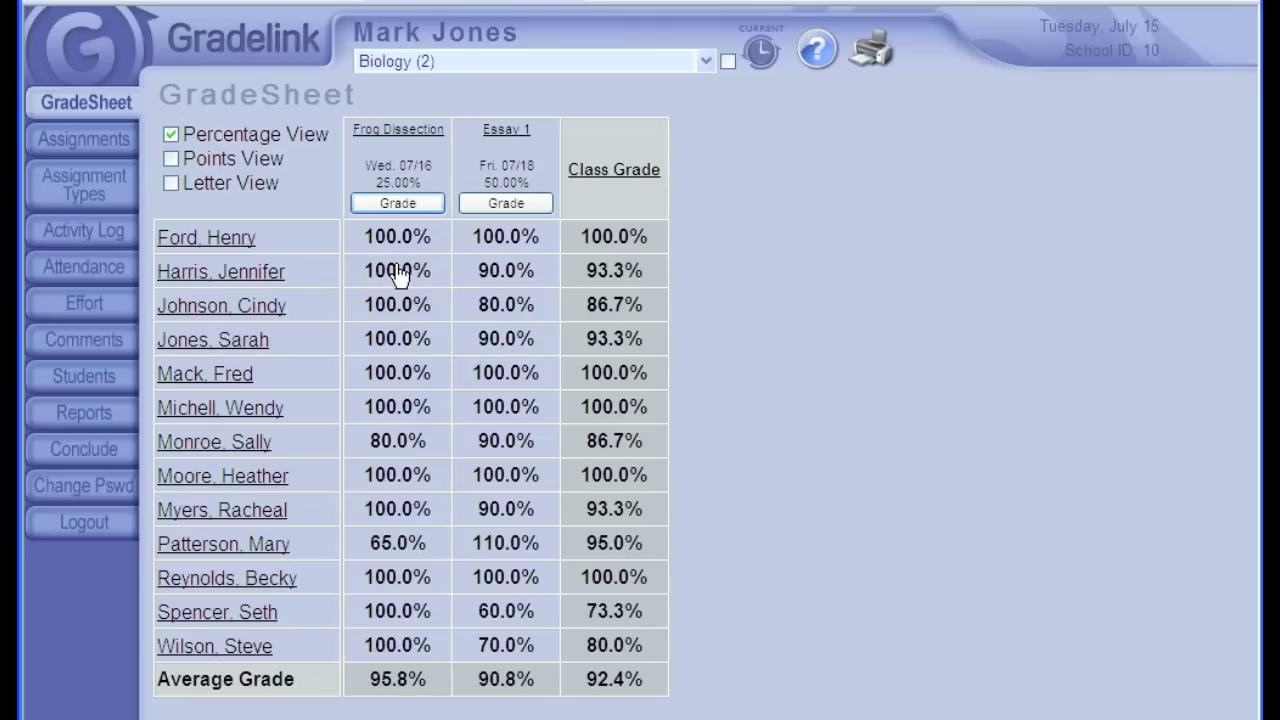
Mark the first student's Frog Dissection assignment as incomplete and submit the change
{"action": "left_click", "coordinate": [412, 204]}
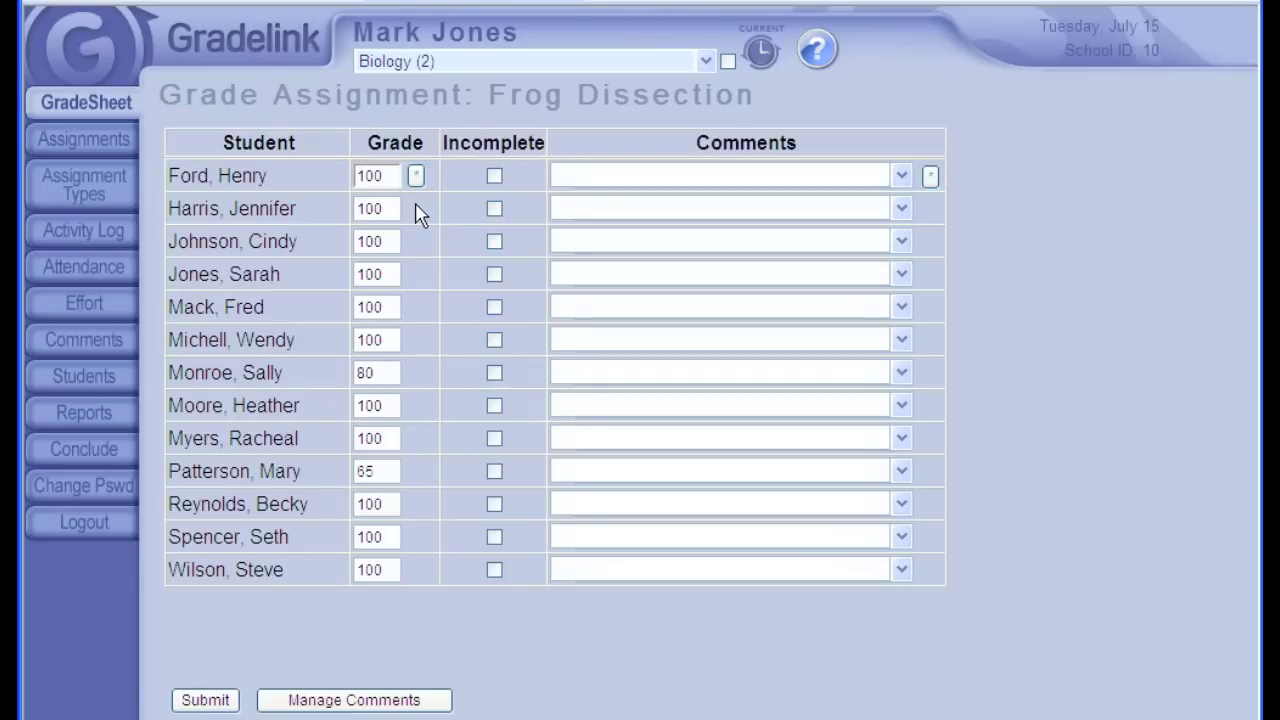
{"action": "left_click", "coordinate": [492, 182]}
{"action": "left_click", "coordinate": [205, 702]}
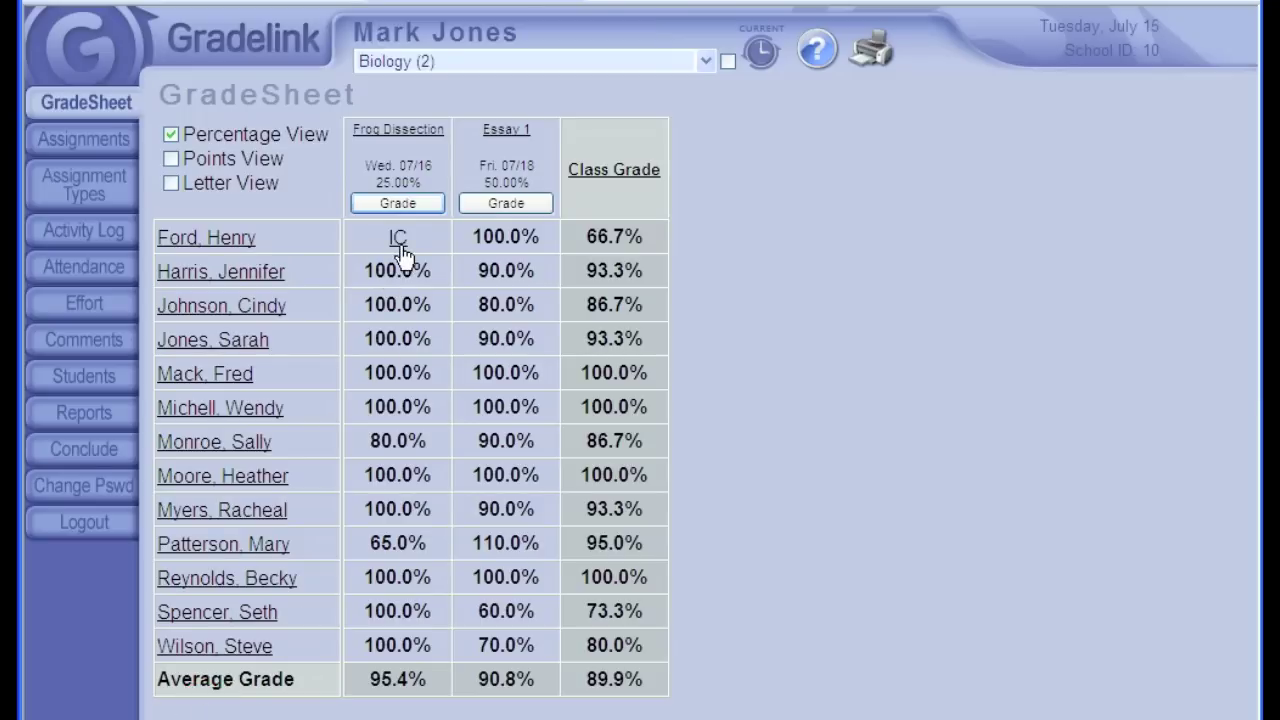
On Frog Dissection, give the first student the comment "Failed to turn in." and the second student "Excellent work!"
{"action": "left_click", "coordinate": [416, 204]}
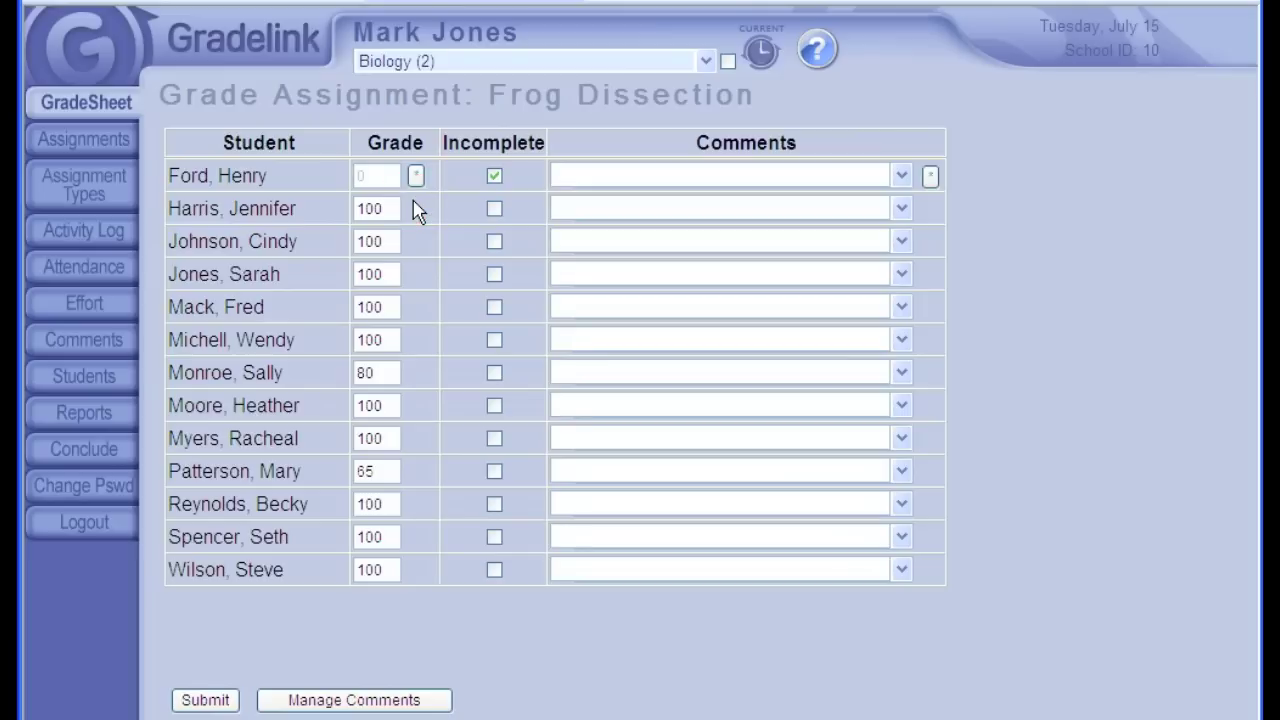
{"action": "left_click", "coordinate": [618, 176]}
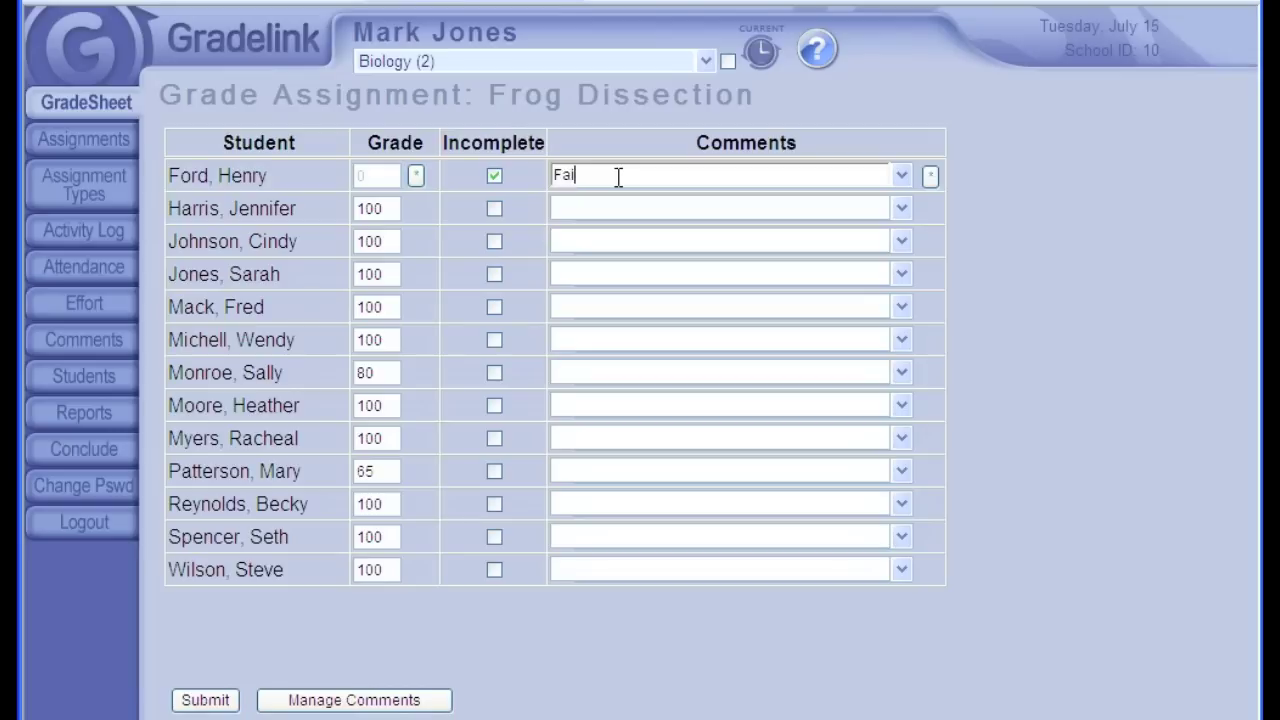
{"action": "type", "text": "Failed to turn in."}
{"action": "left_click", "coordinate": [901, 212]}
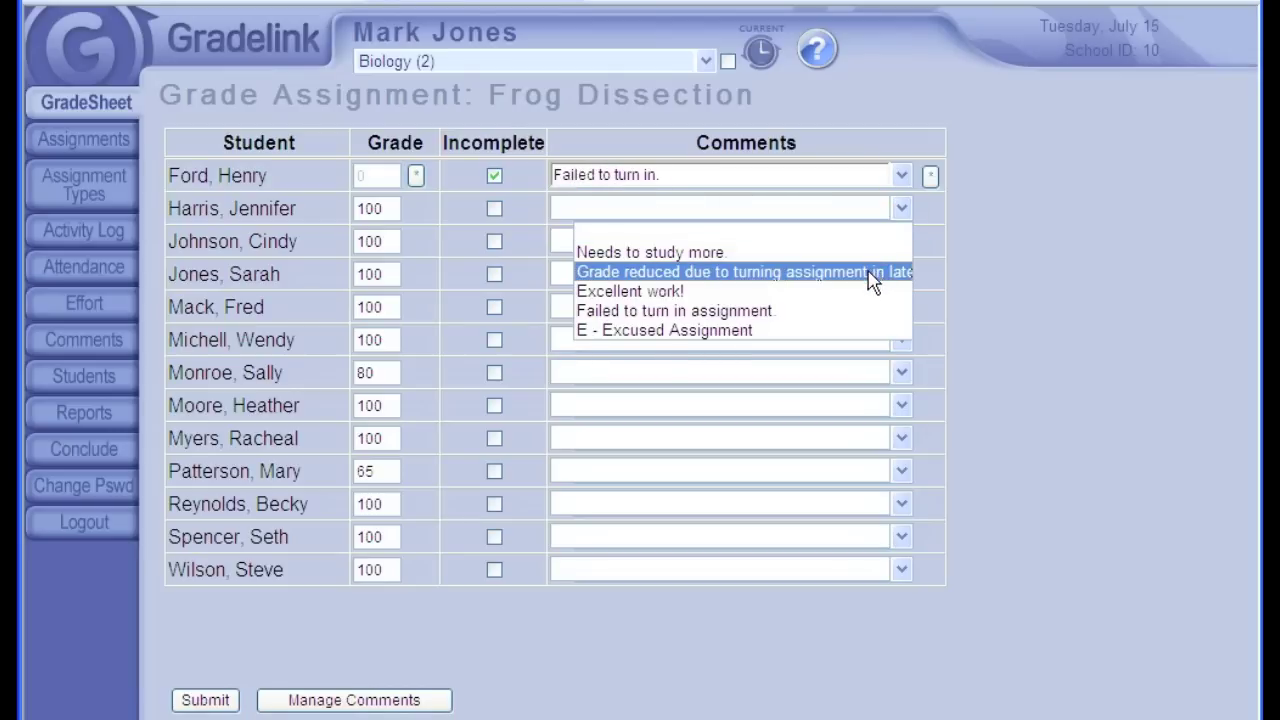
{"action": "left_click", "coordinate": [838, 292]}
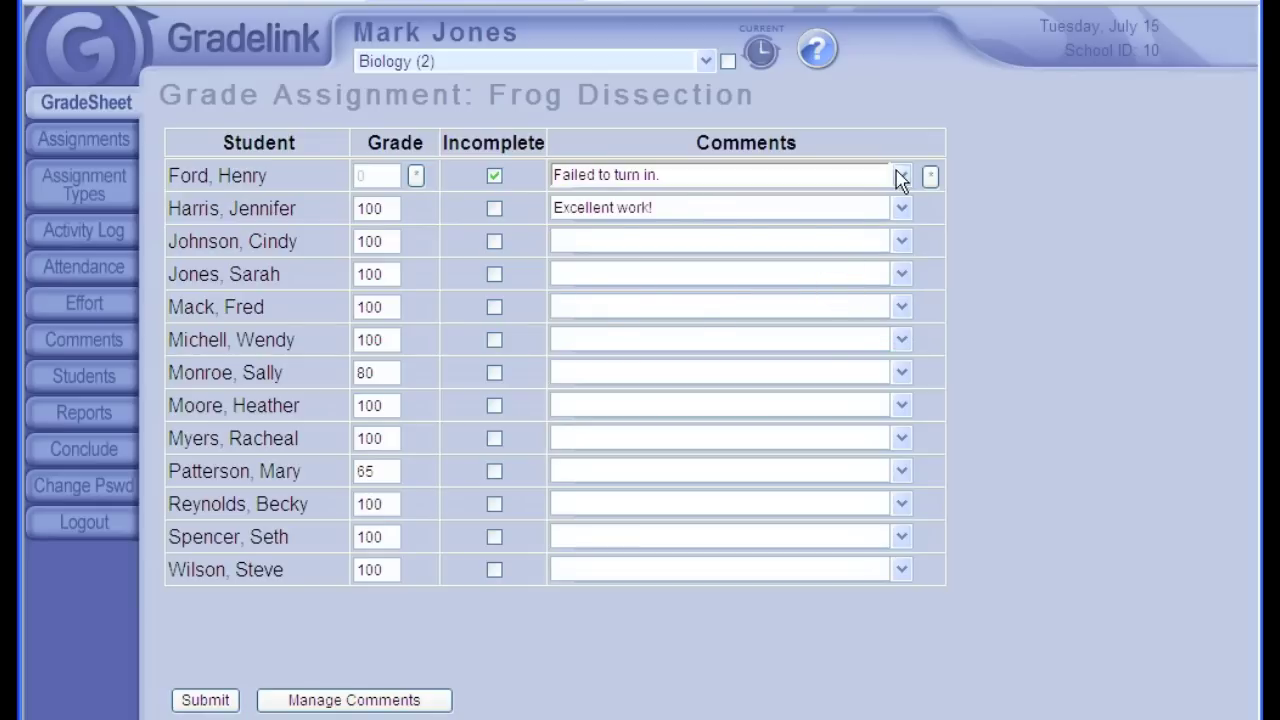
Apply the comment "Excellent work!" to every student, and set the tenth student's comment to "Needs to study more."
{"action": "left_click", "coordinate": [899, 178]}
{"action": "left_click", "coordinate": [824, 254]}
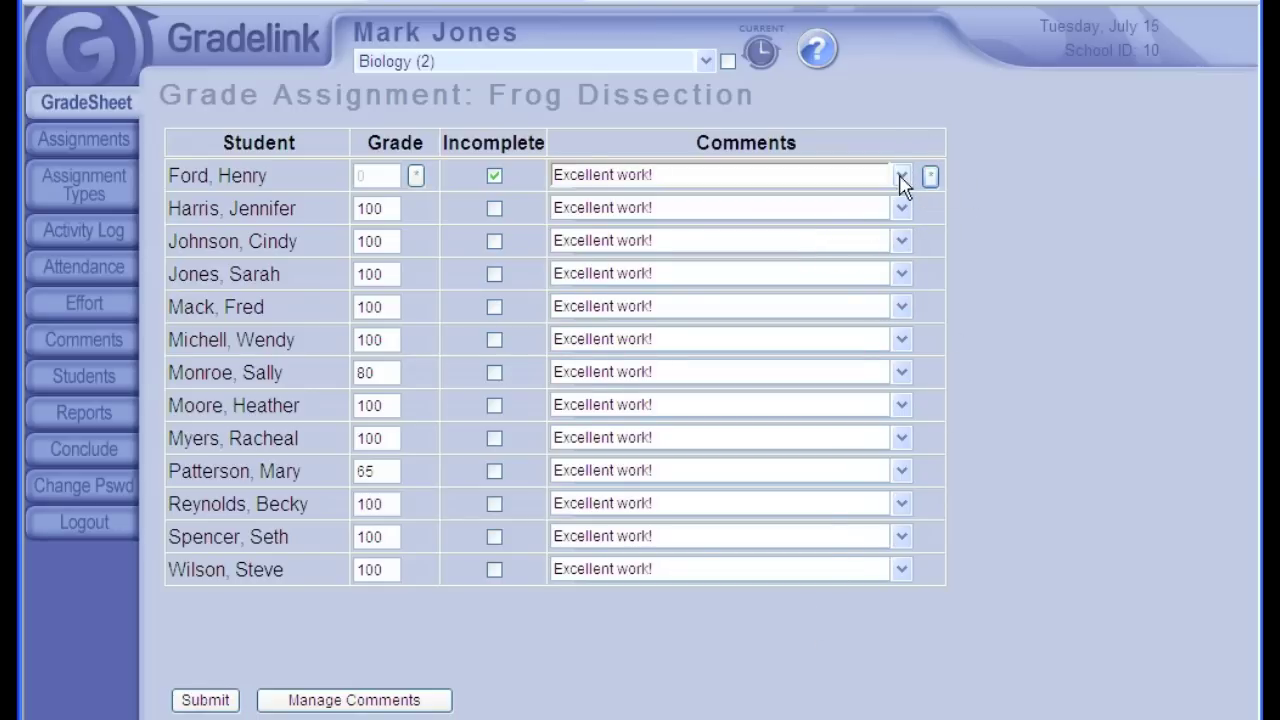
{"action": "left_click", "coordinate": [899, 470]}
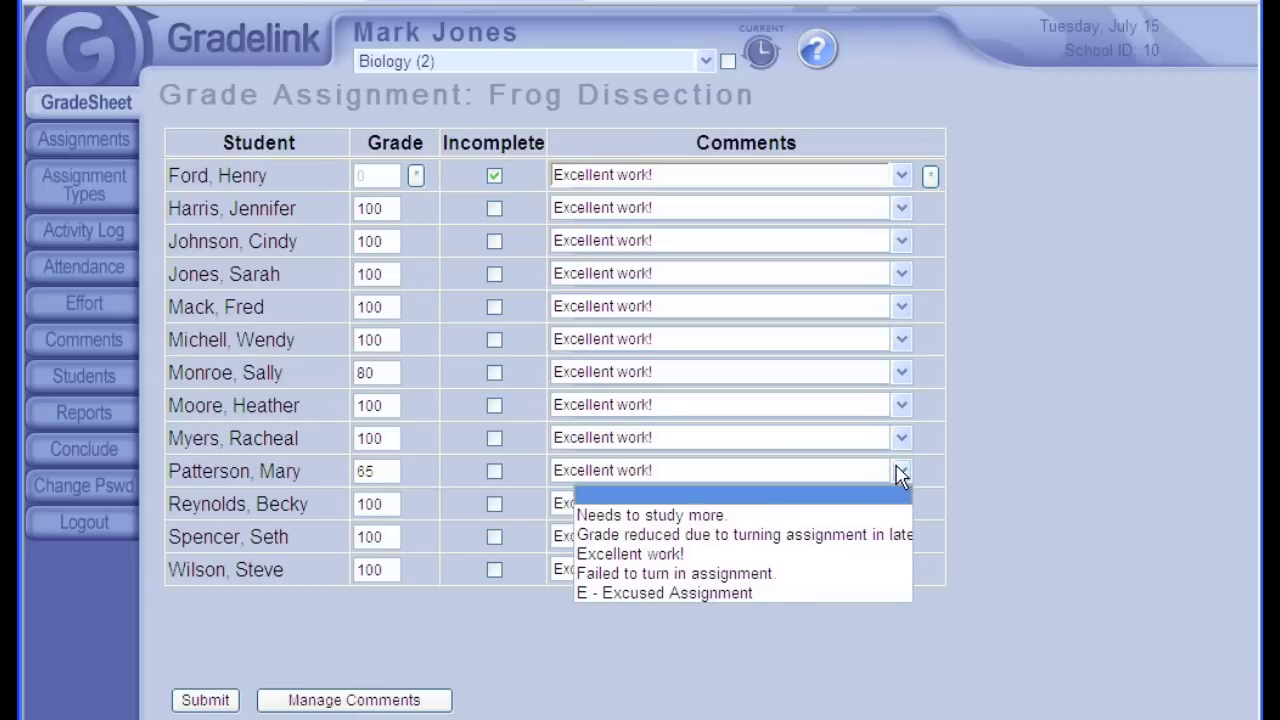
{"action": "key", "text": "Down"}
{"action": "key", "text": "Return"}
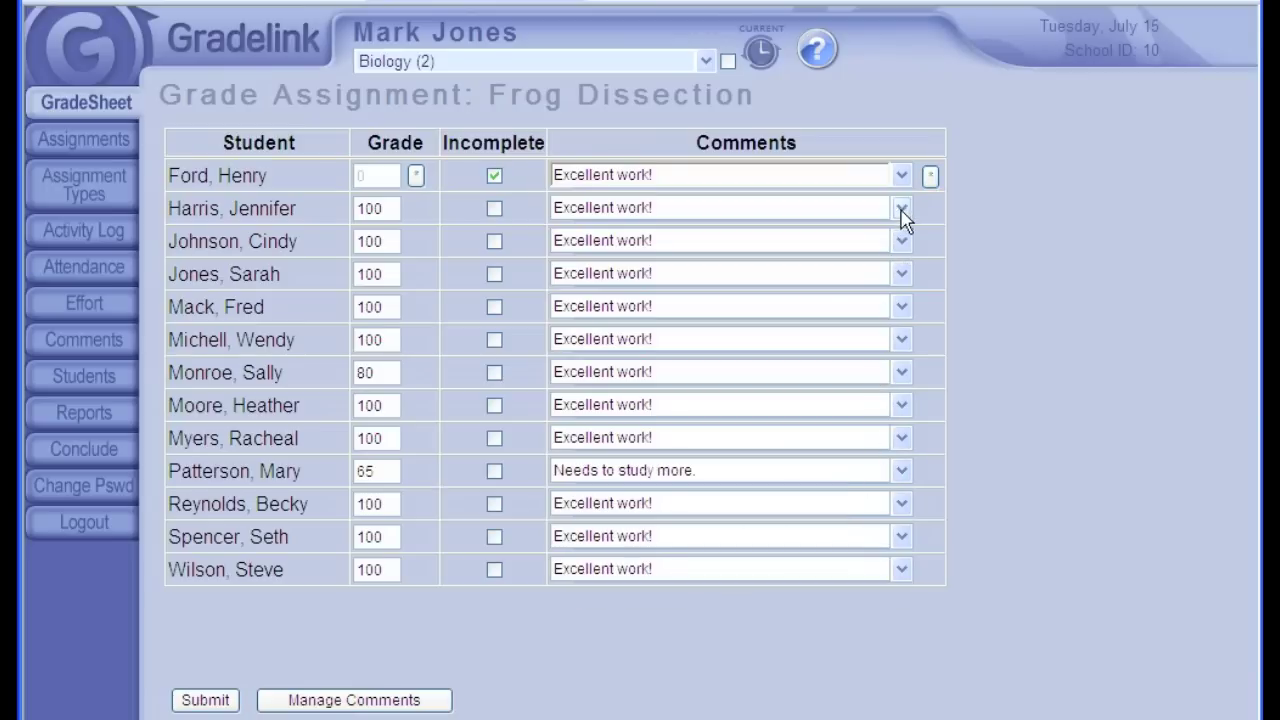
Set the first student's comment to "Failed to turn in assignment. Turn in for half credit."
{"action": "left_click", "coordinate": [901, 175]}
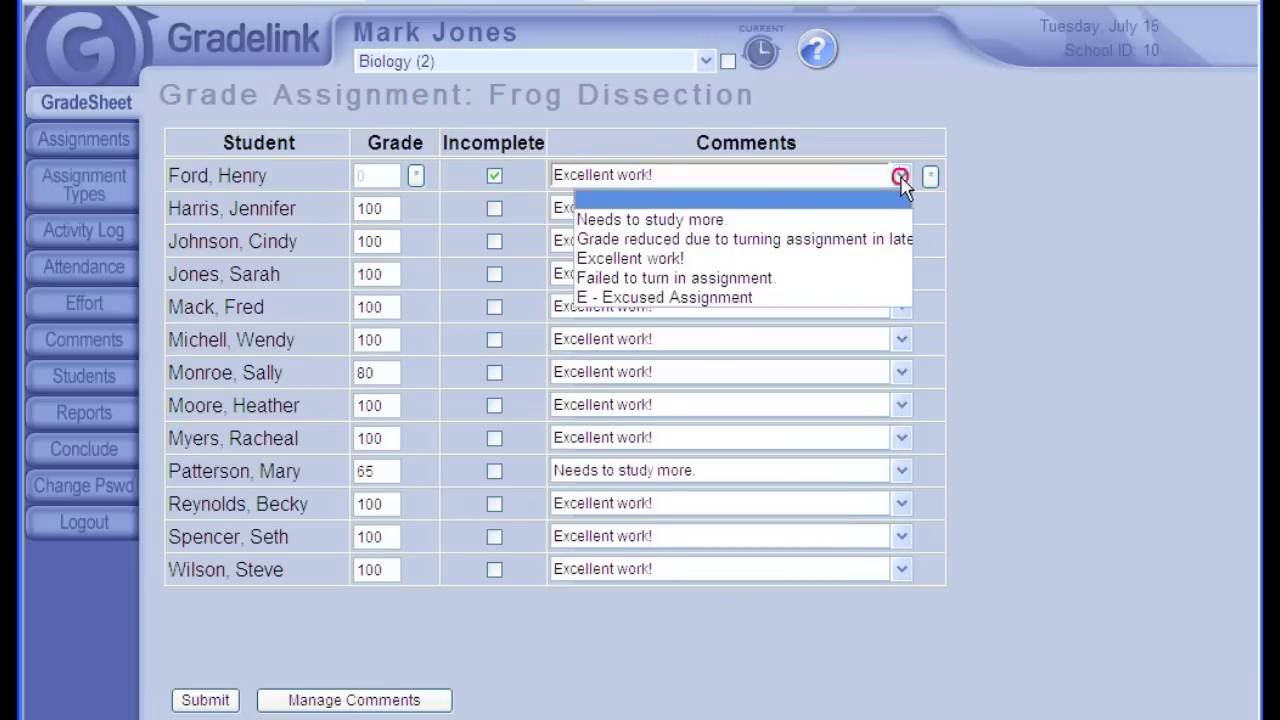
{"action": "left_click", "coordinate": [864, 278]}
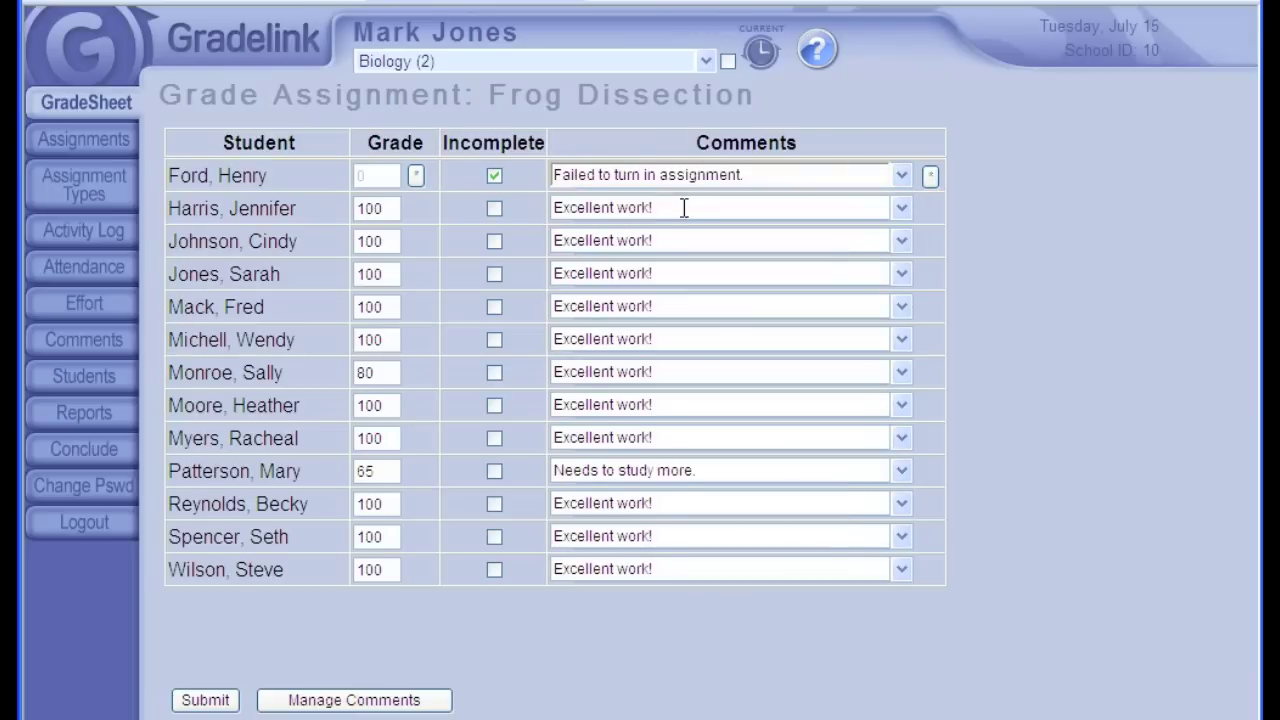
{"action": "left_click", "coordinate": [764, 175]}
{"action": "type", "text": "Turn in for half credit."}
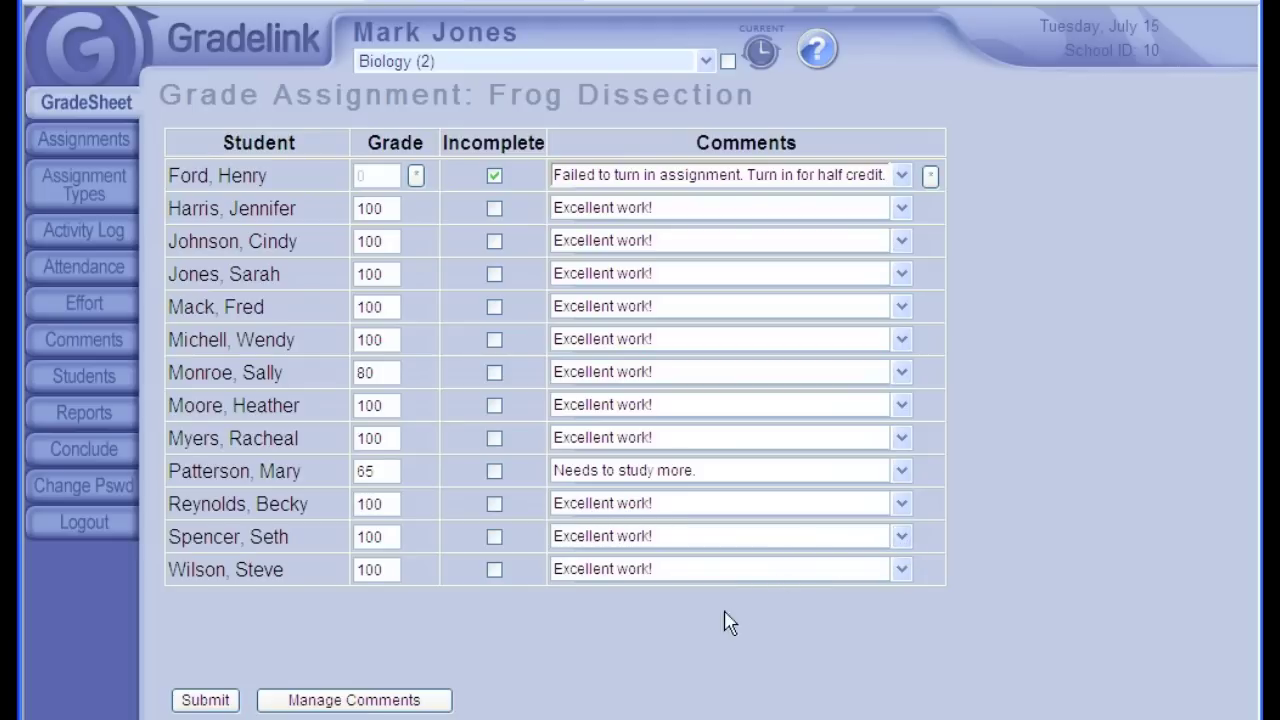
Add "Shows marked improvement" to the list of predefined assignment comments
{"action": "left_click", "coordinate": [420, 700]}
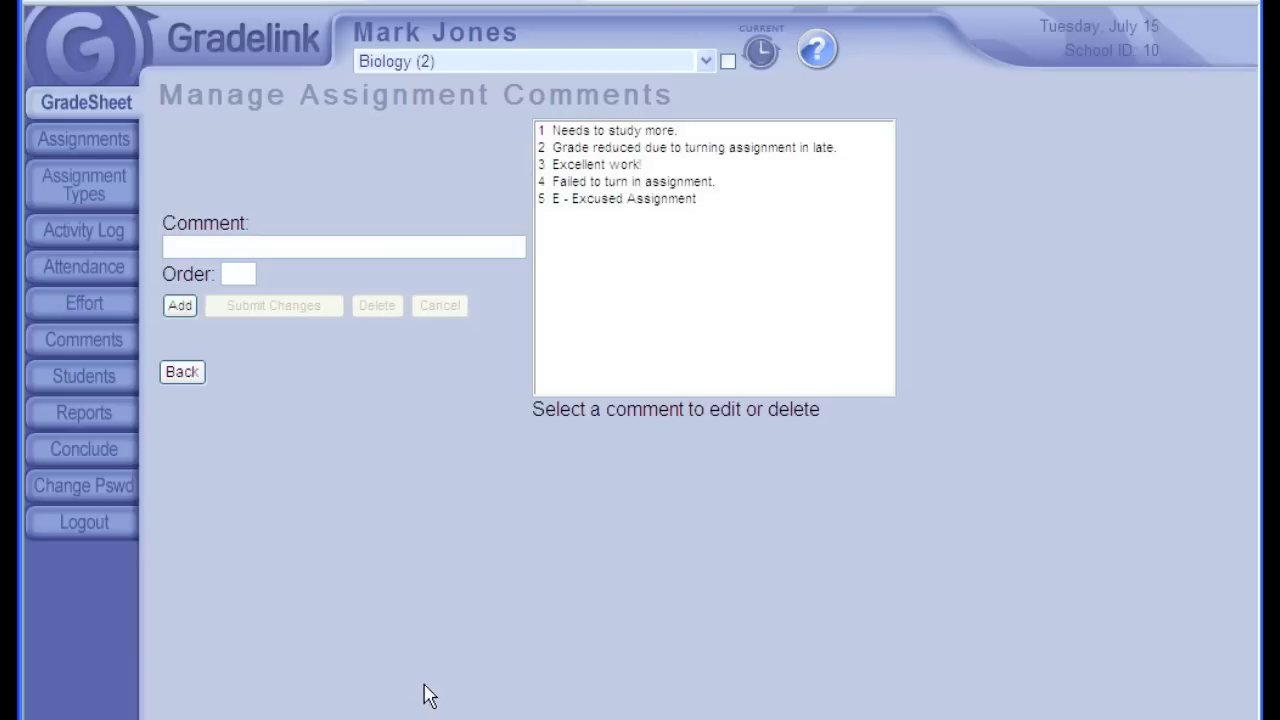
{"action": "left_click", "coordinate": [269, 244]}
{"action": "type", "text": "Shows marked improvement"}
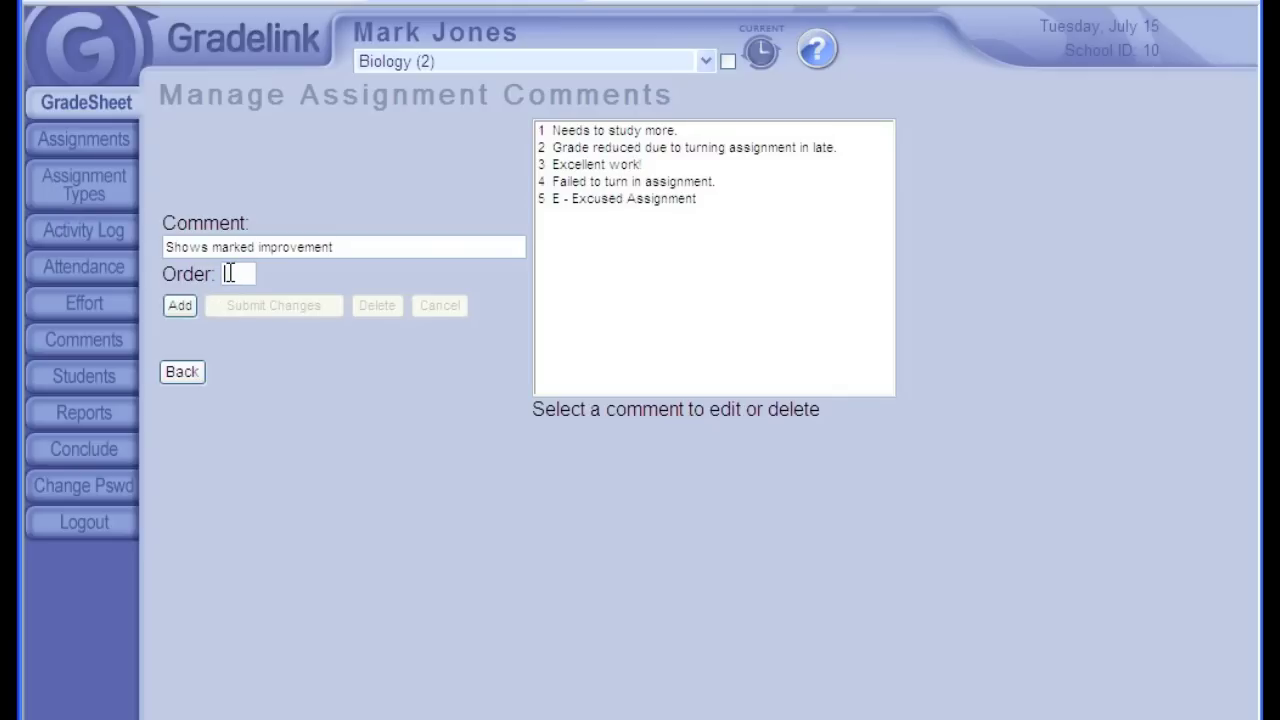
{"action": "left_click", "coordinate": [183, 305]}
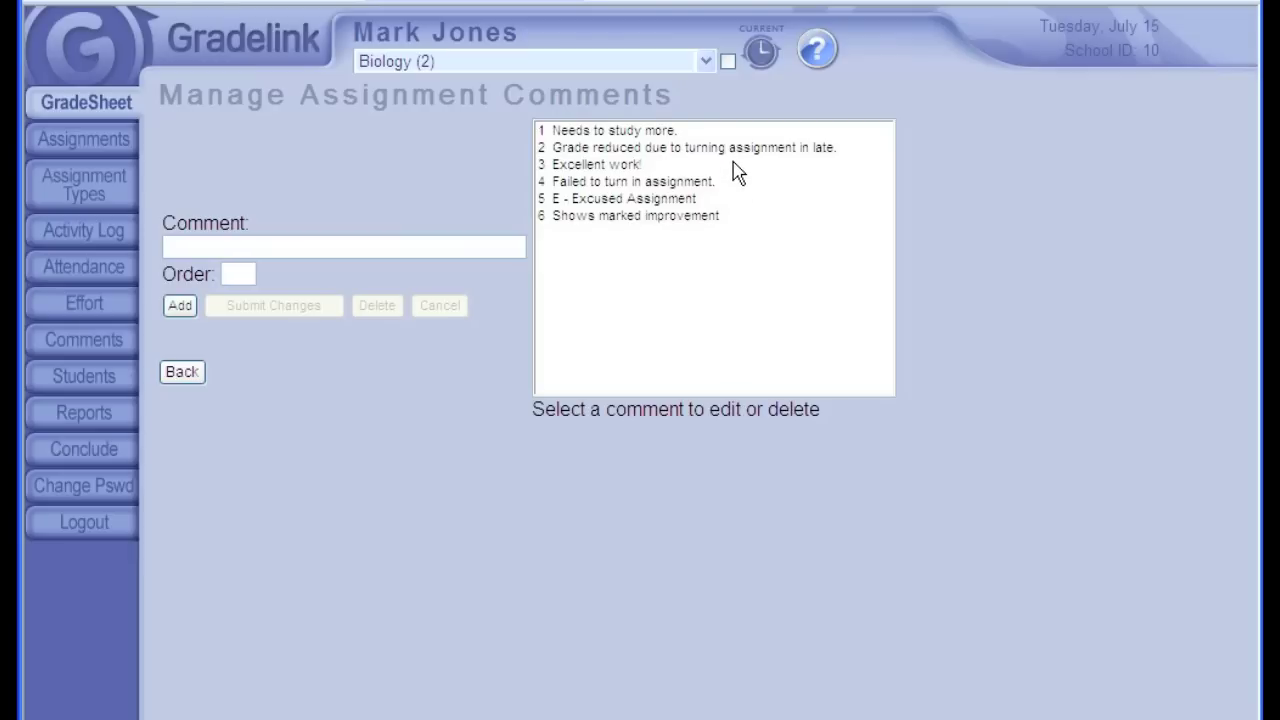
Extend the predefined comment "Needs to study more." to read "Needs to study more. See me."
{"action": "left_click", "coordinate": [687, 132]}
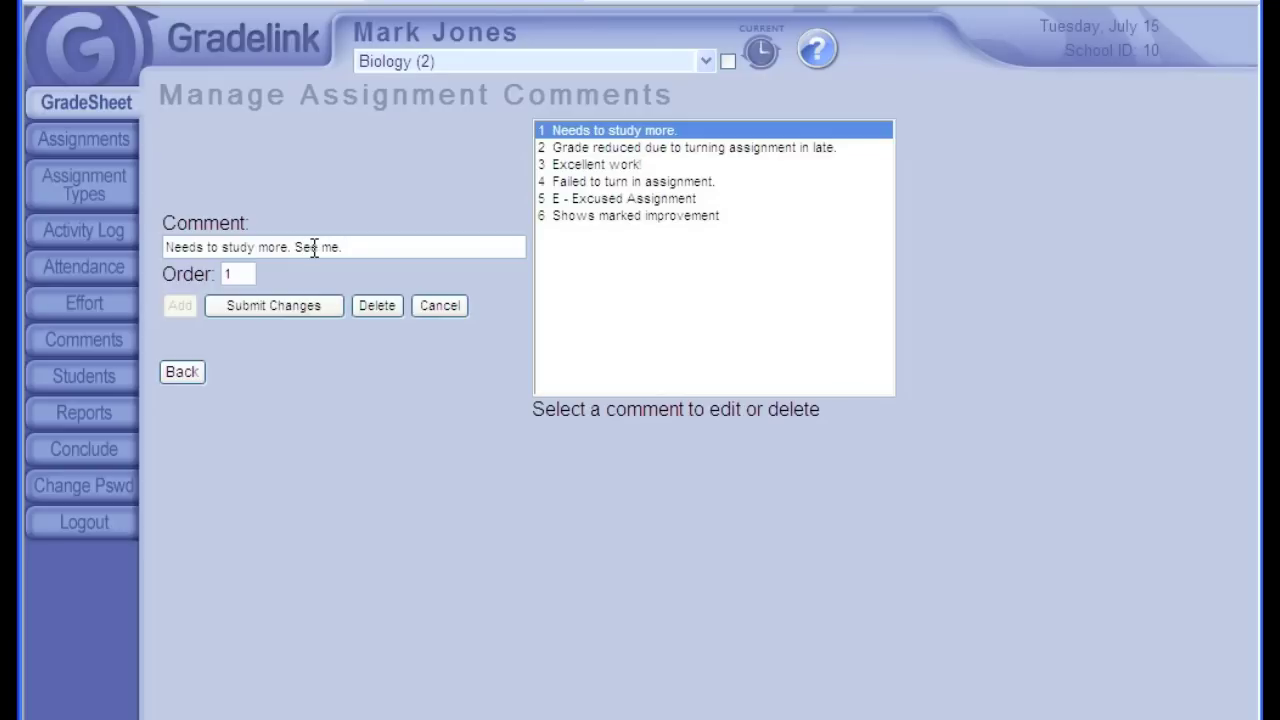
{"action": "type", "text": "See me."}
{"action": "left_click", "coordinate": [298, 306]}
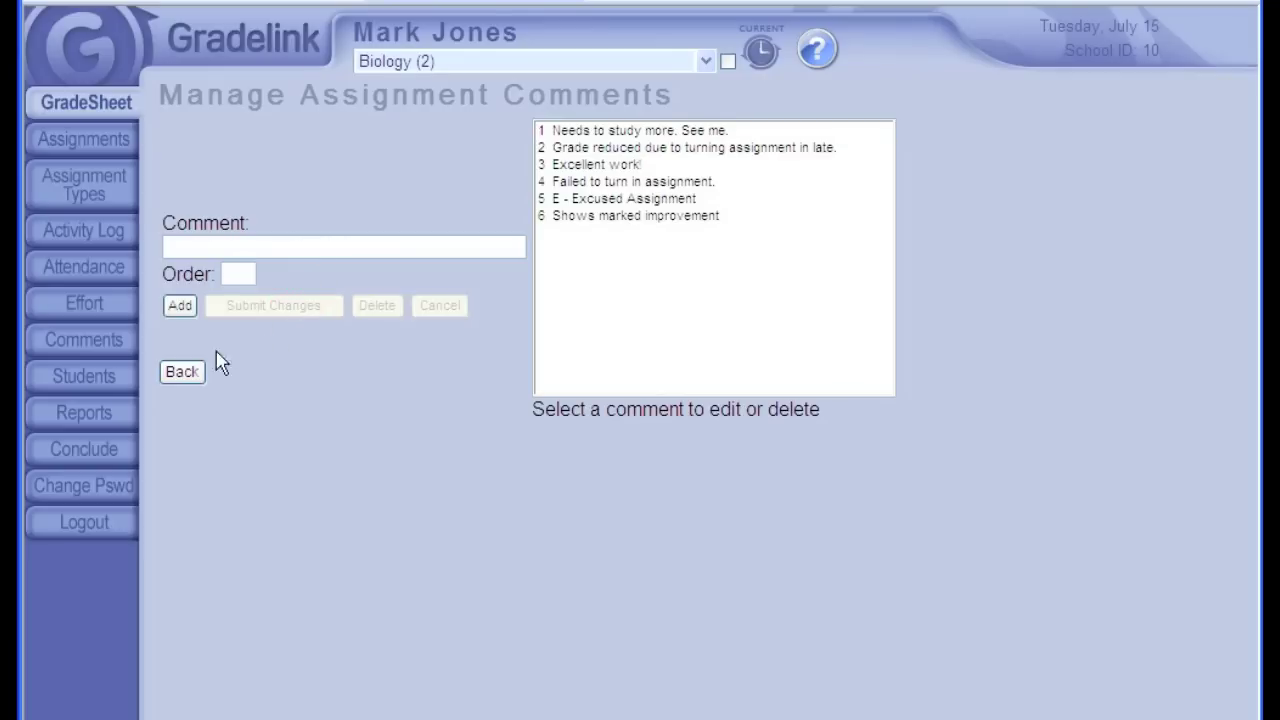
Check the comment choices for the first student on the Frog Dissection grading page, and return to the grade sheet
{"action": "left_click", "coordinate": [186, 373]}
{"action": "left_click", "coordinate": [901, 178]}
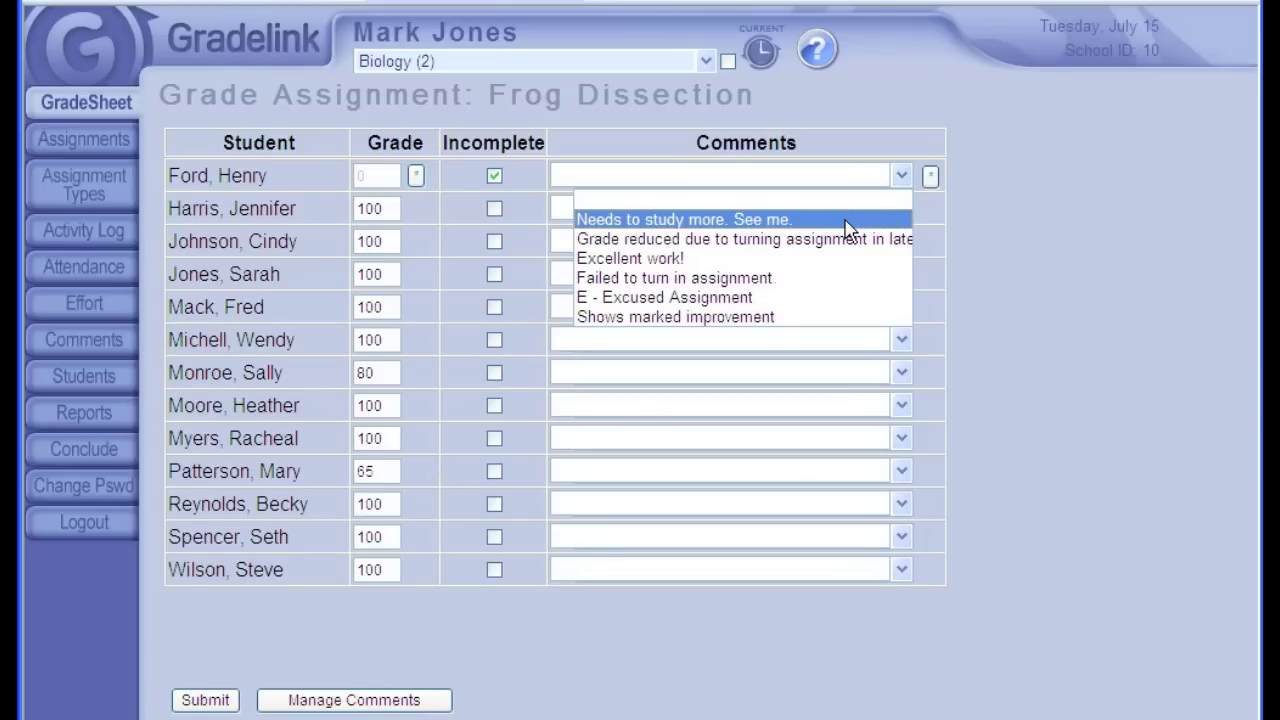
{"action": "left_click", "coordinate": [1016, 325]}
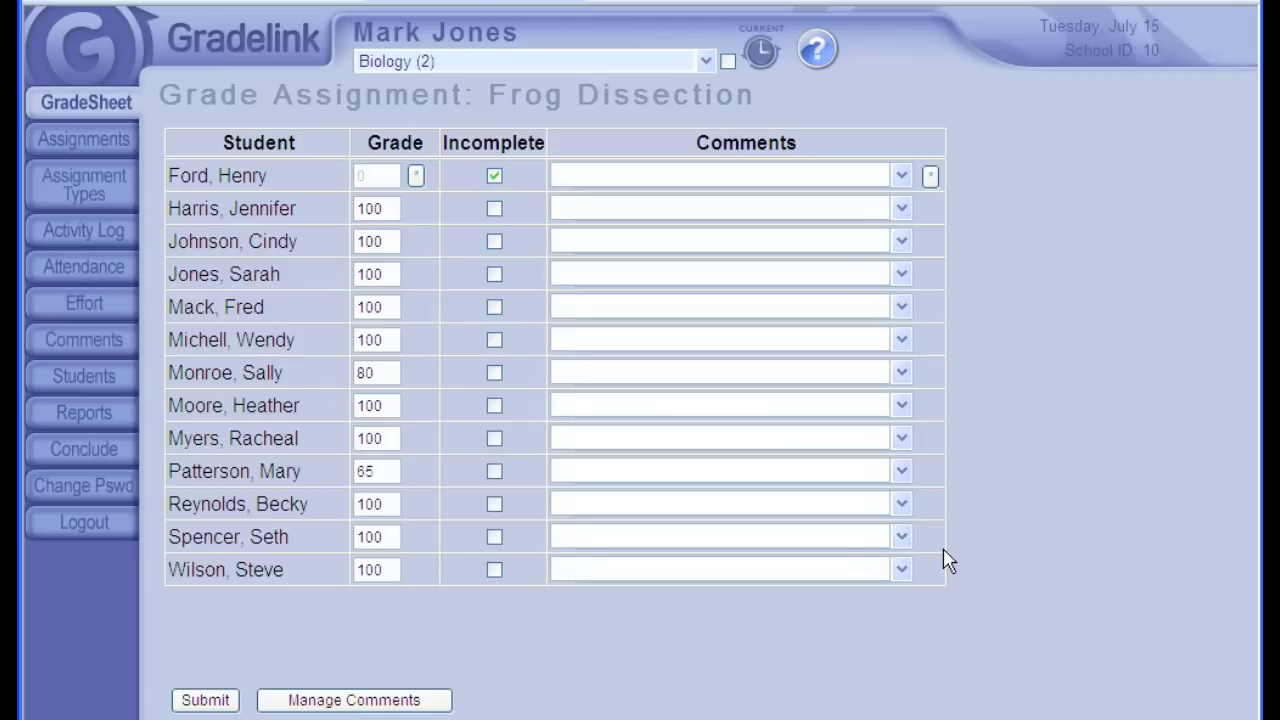
{"action": "left_click", "coordinate": [100, 105]}
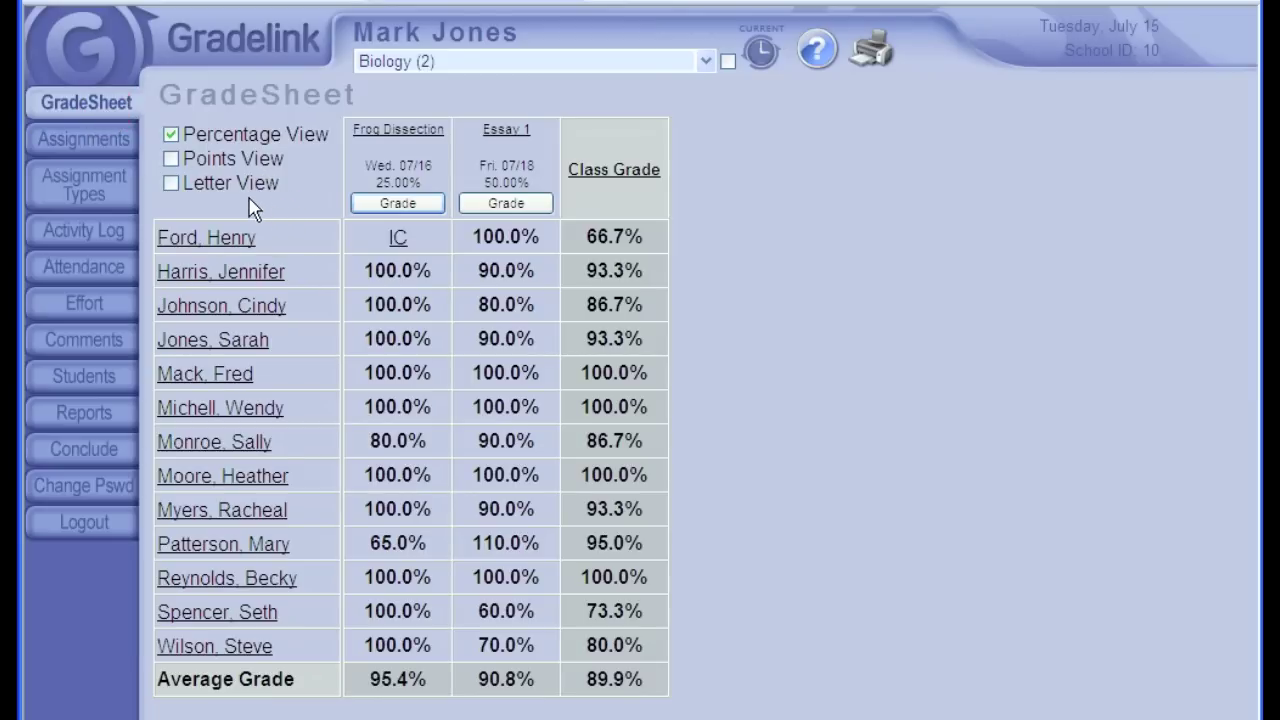
Delete the Frog Dissection assignment together with all grades associated with it
{"action": "left_click", "coordinate": [384, 130]}
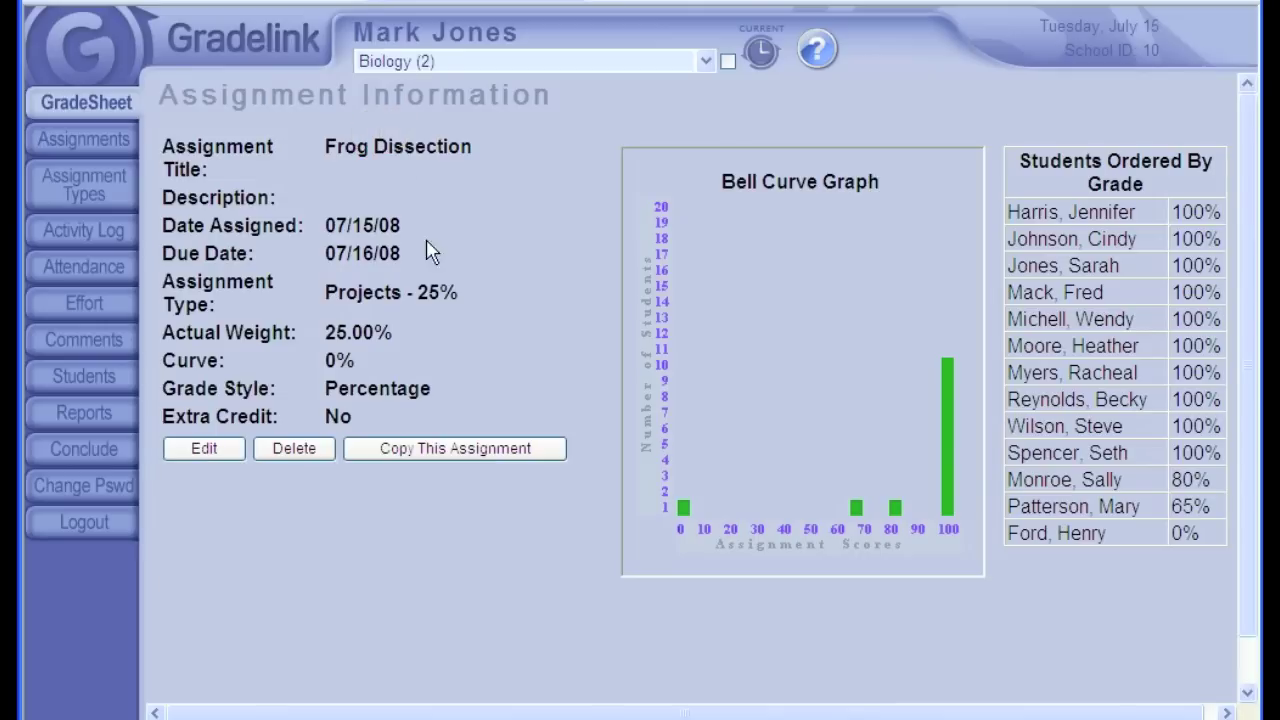
{"action": "left_click", "coordinate": [305, 458]}
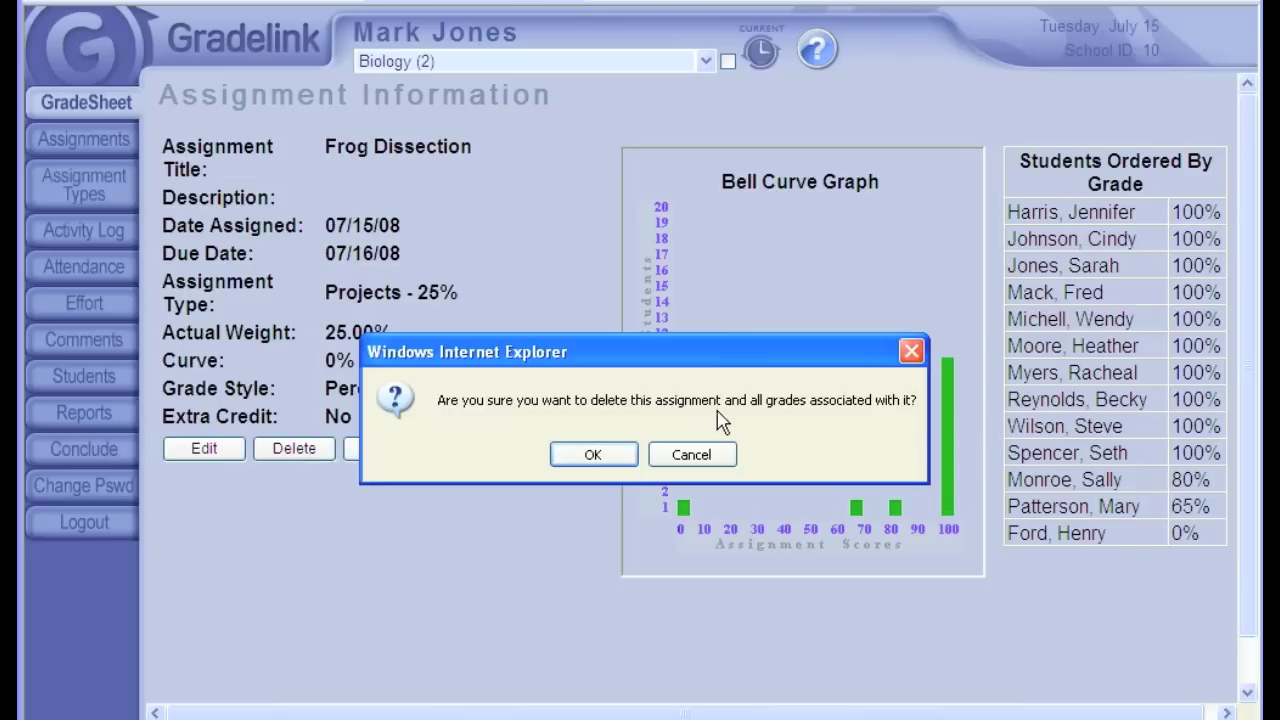
{"action": "left_click", "coordinate": [568, 466]}
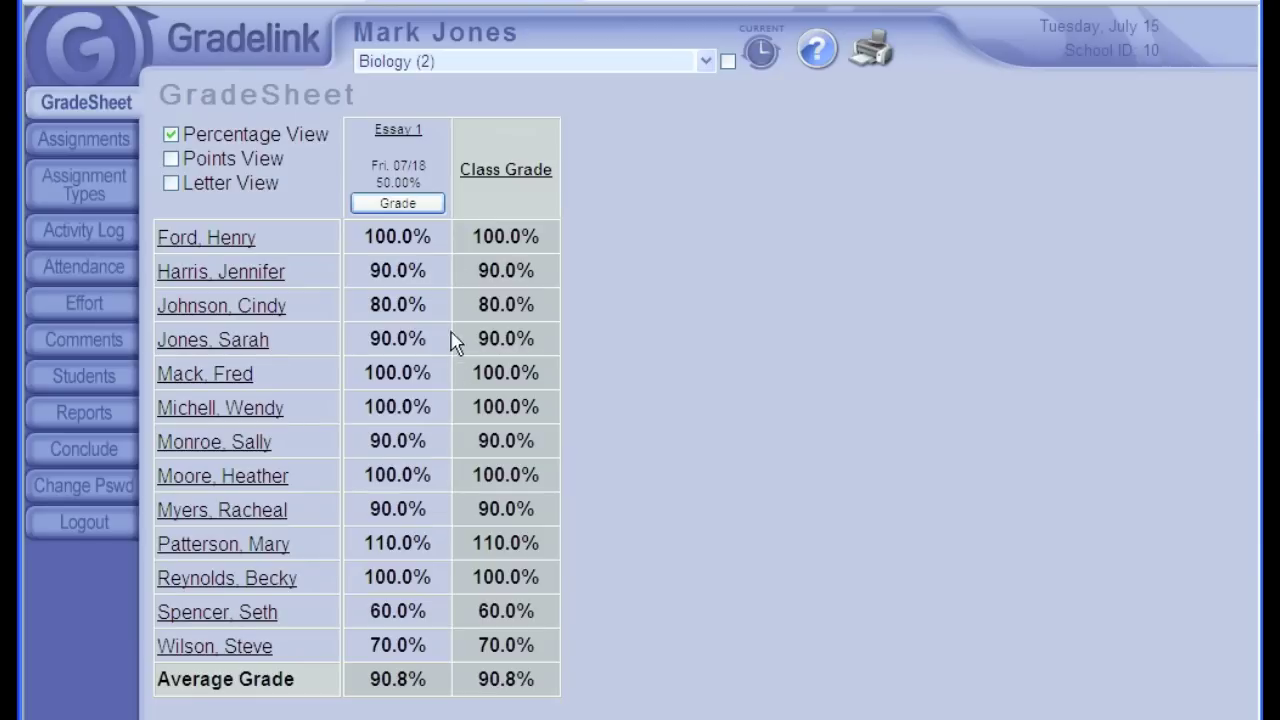
Apply a 10% curve to the Essay 1 assignment
{"action": "left_click", "coordinate": [399, 131]}
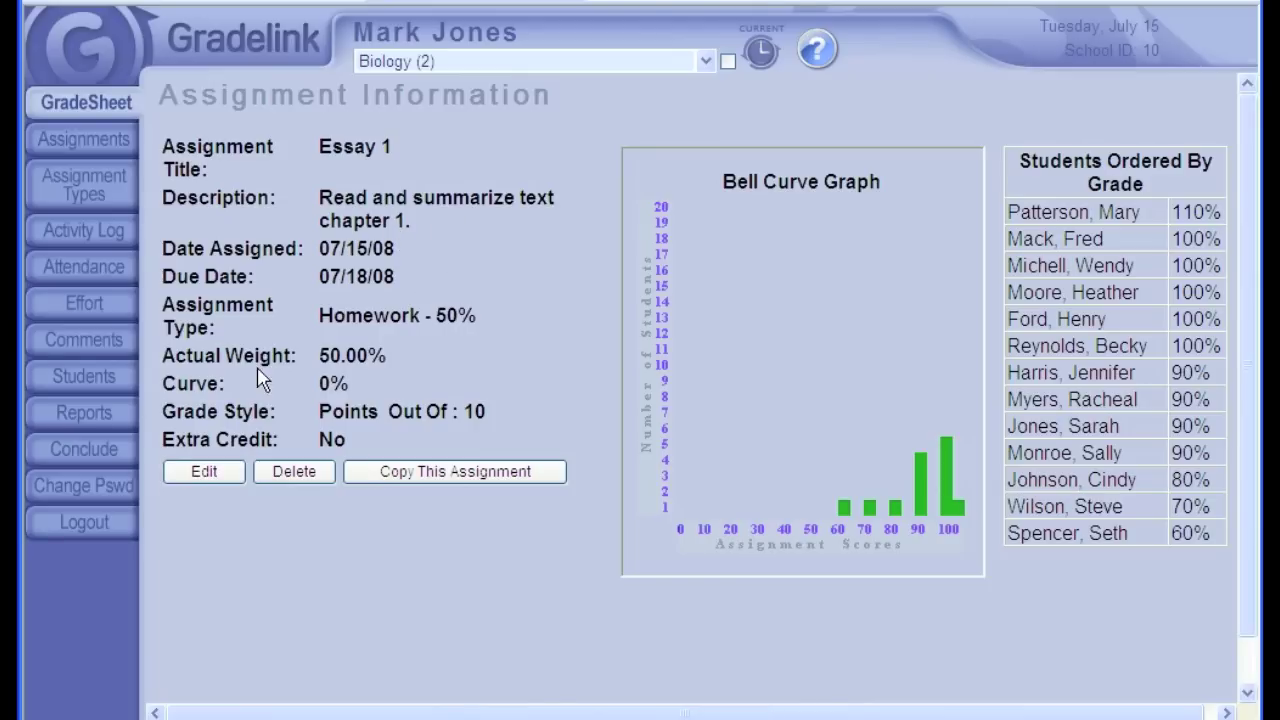
{"action": "left_click", "coordinate": [200, 472]}
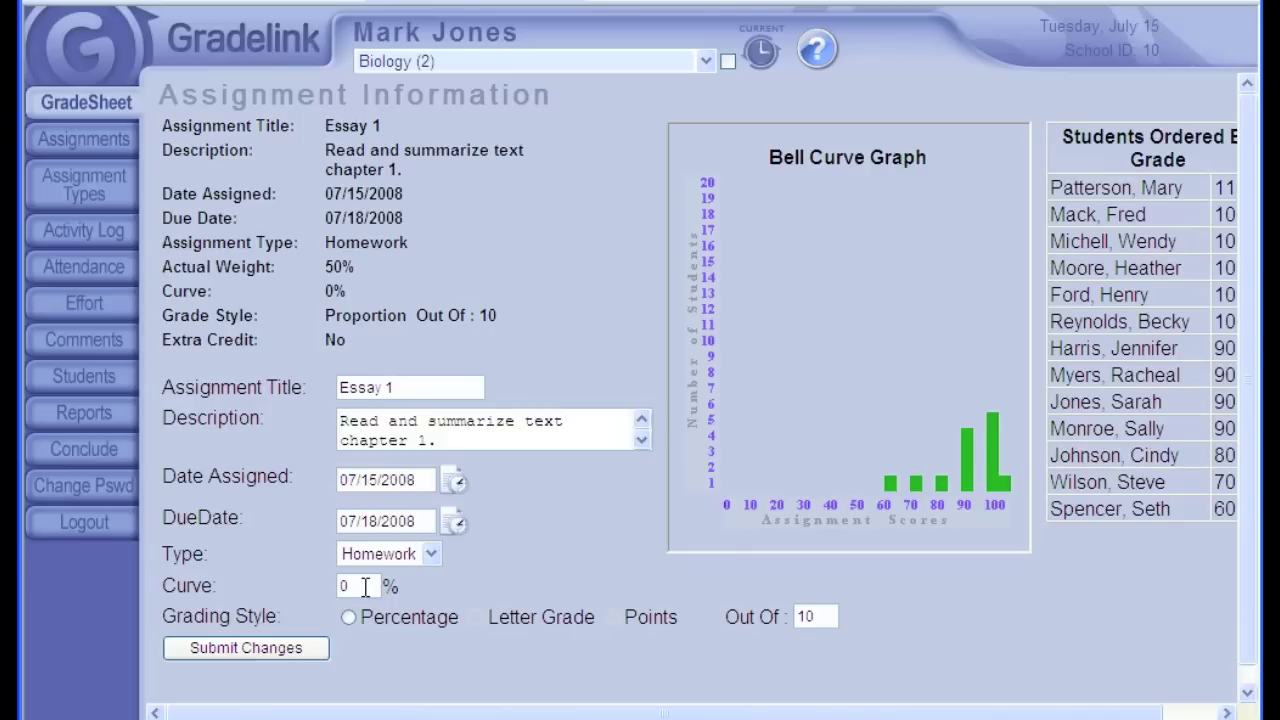
{"action": "left_click_drag", "start_coordinate": [359, 589], "coordinate": [343, 590]}
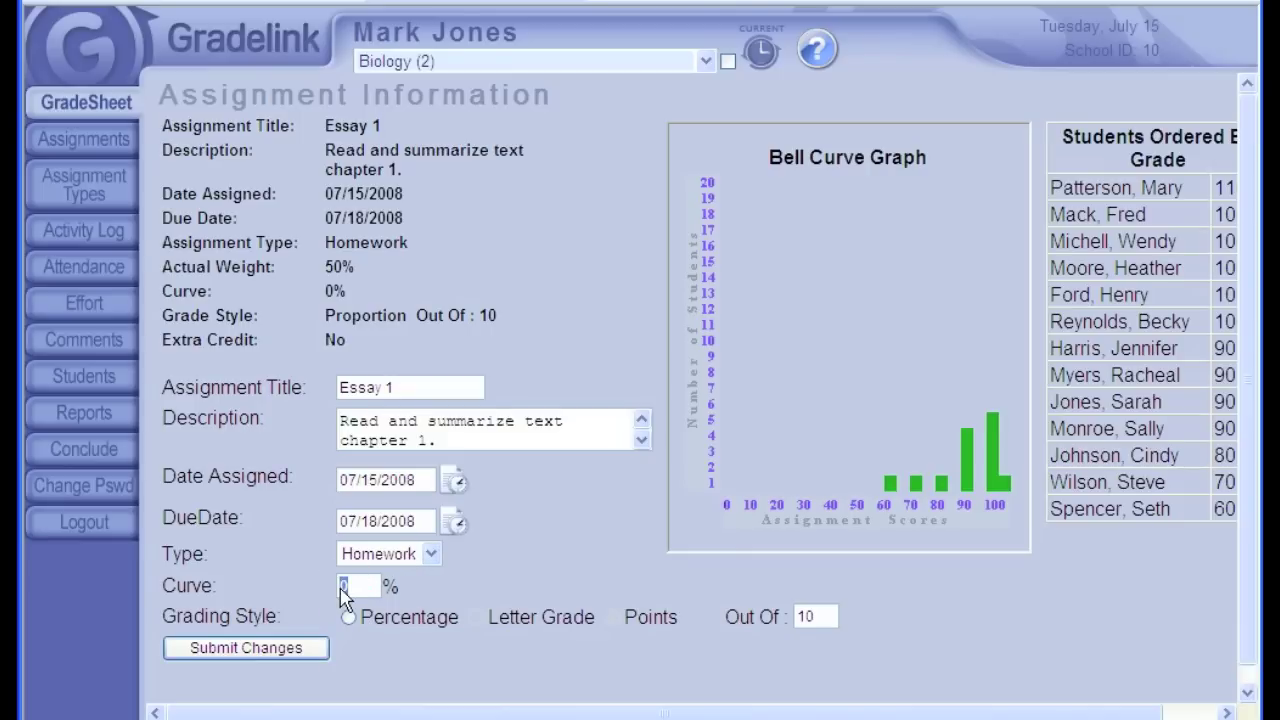
{"action": "type", "text": "10"}
{"action": "left_click", "coordinate": [292, 652]}
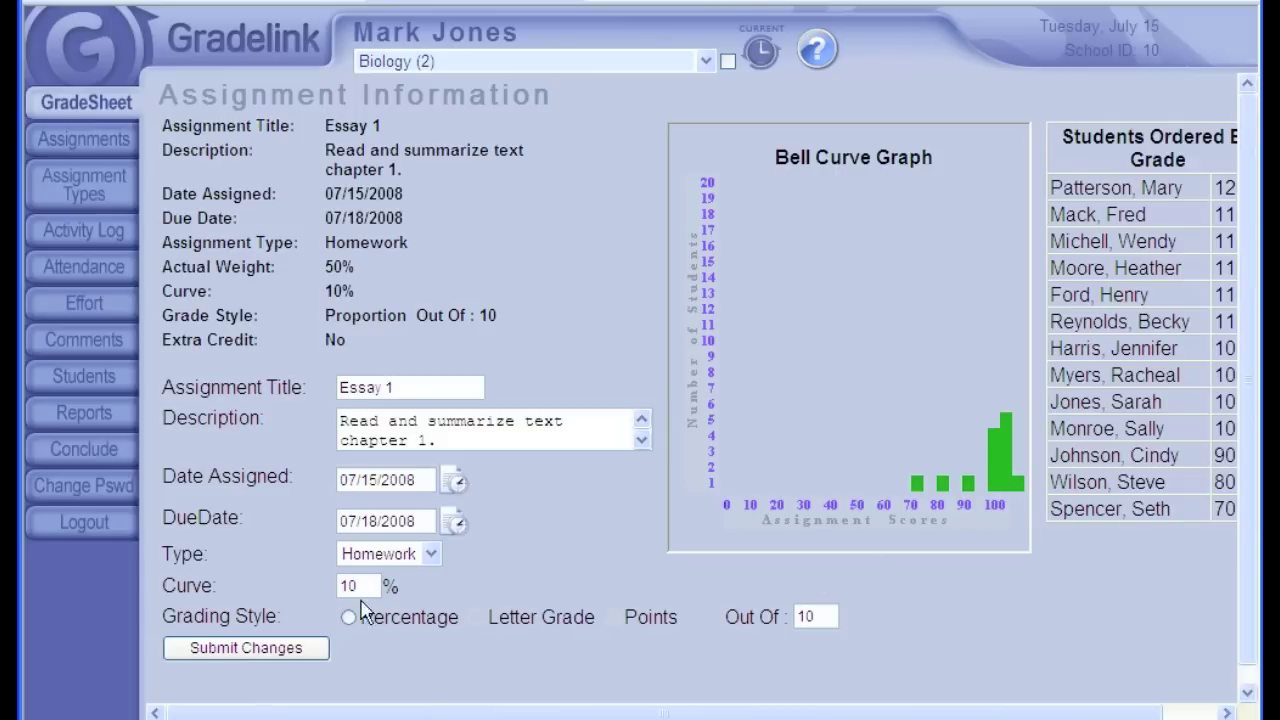
Set the Essay 1 curve back to 0% and return to the grade sheet
{"action": "left_click", "coordinate": [266, 576]}
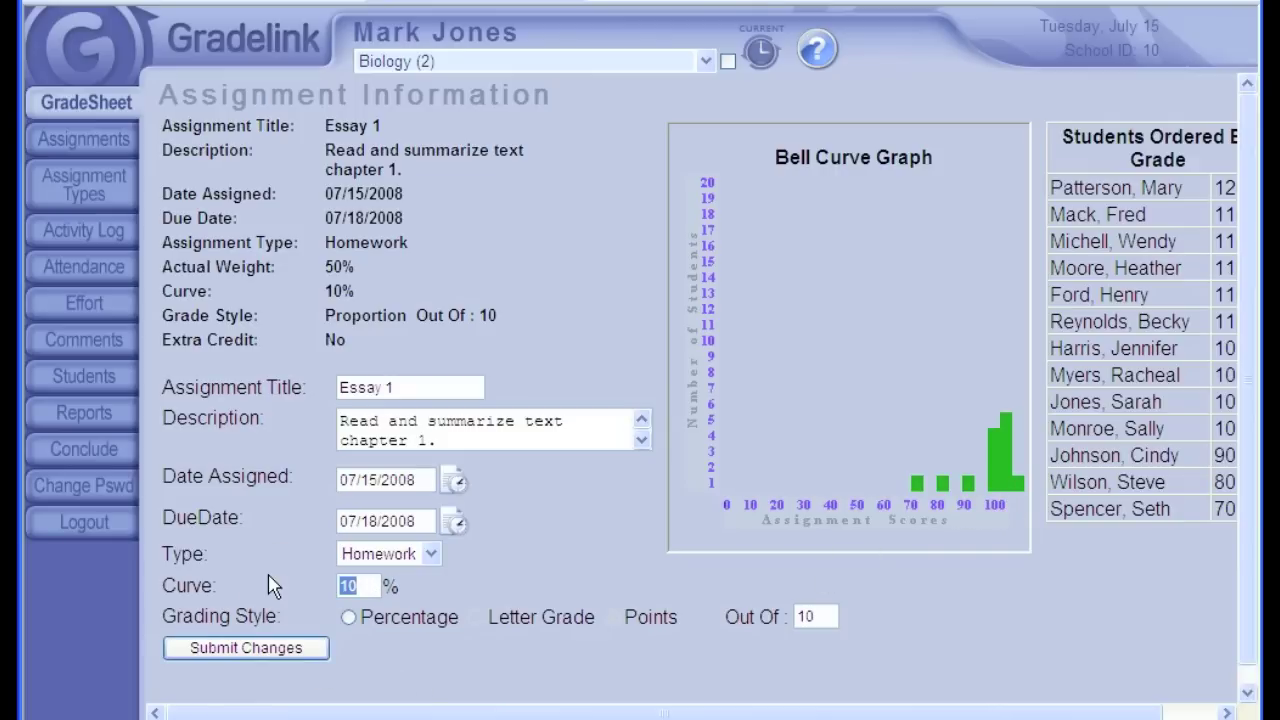
{"action": "type", "text": "0"}
{"action": "left_click", "coordinate": [289, 650]}
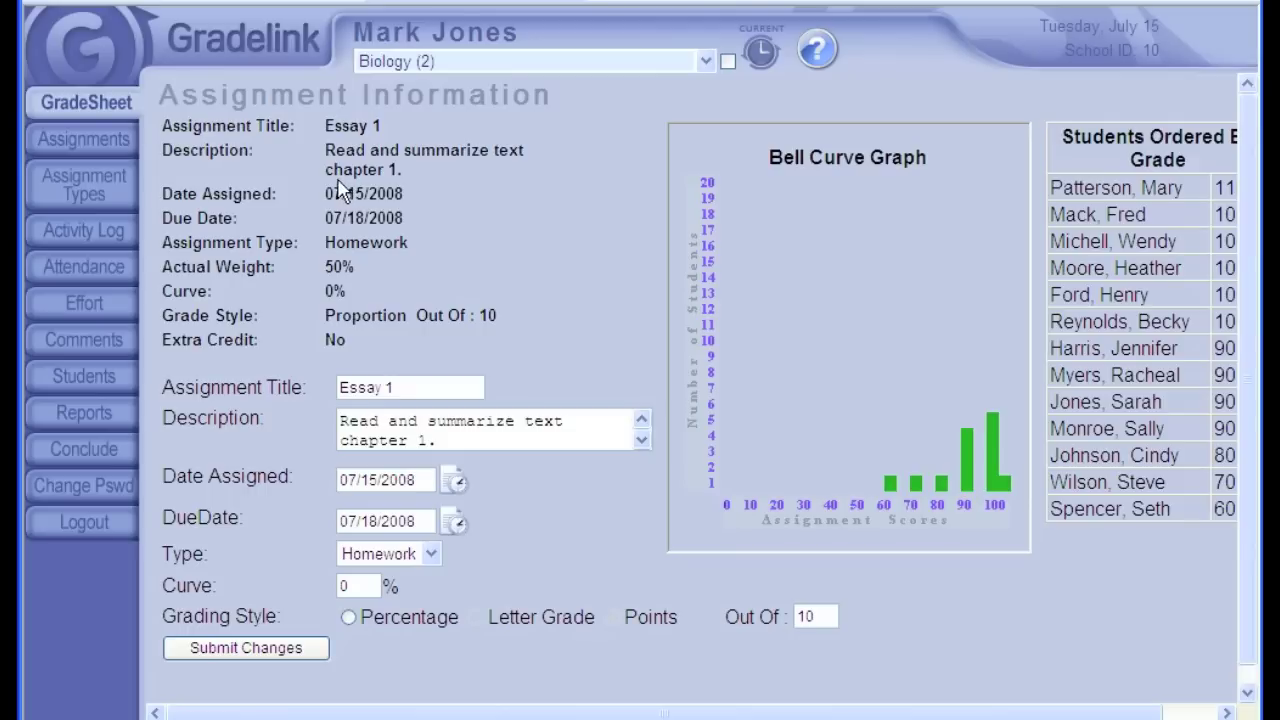
{"action": "left_click", "coordinate": [118, 110]}
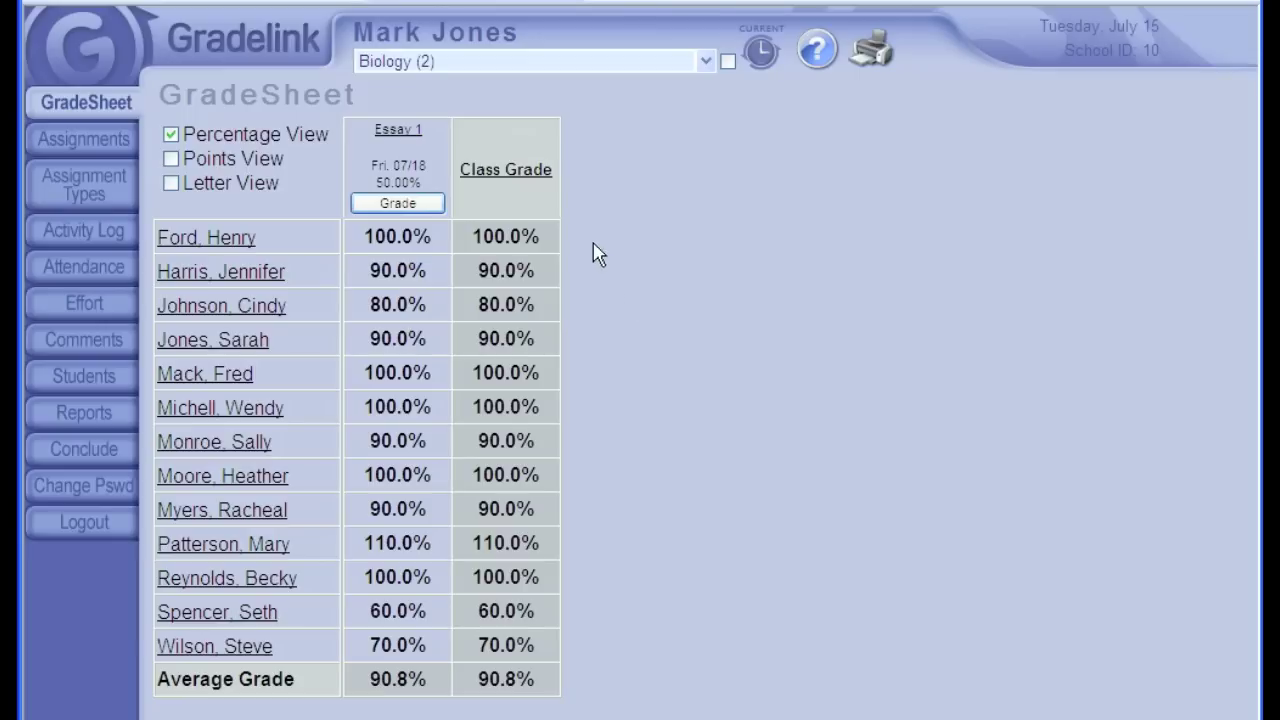
Apply a 5% class curve to the Biology class grade and return to the grade sheet
{"action": "left_click", "coordinate": [528, 171]}
{"action": "left_click", "coordinate": [384, 180]}
{"action": "type", "text": "5"}
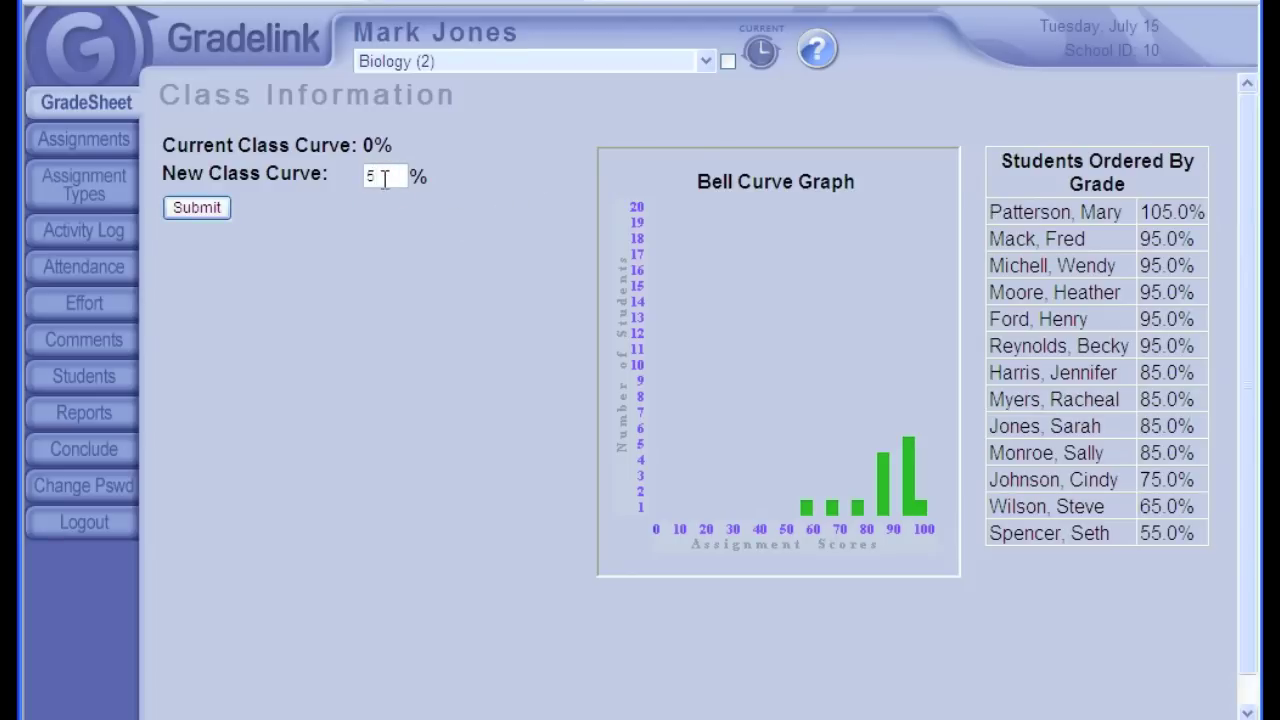
{"action": "left_click", "coordinate": [199, 208]}
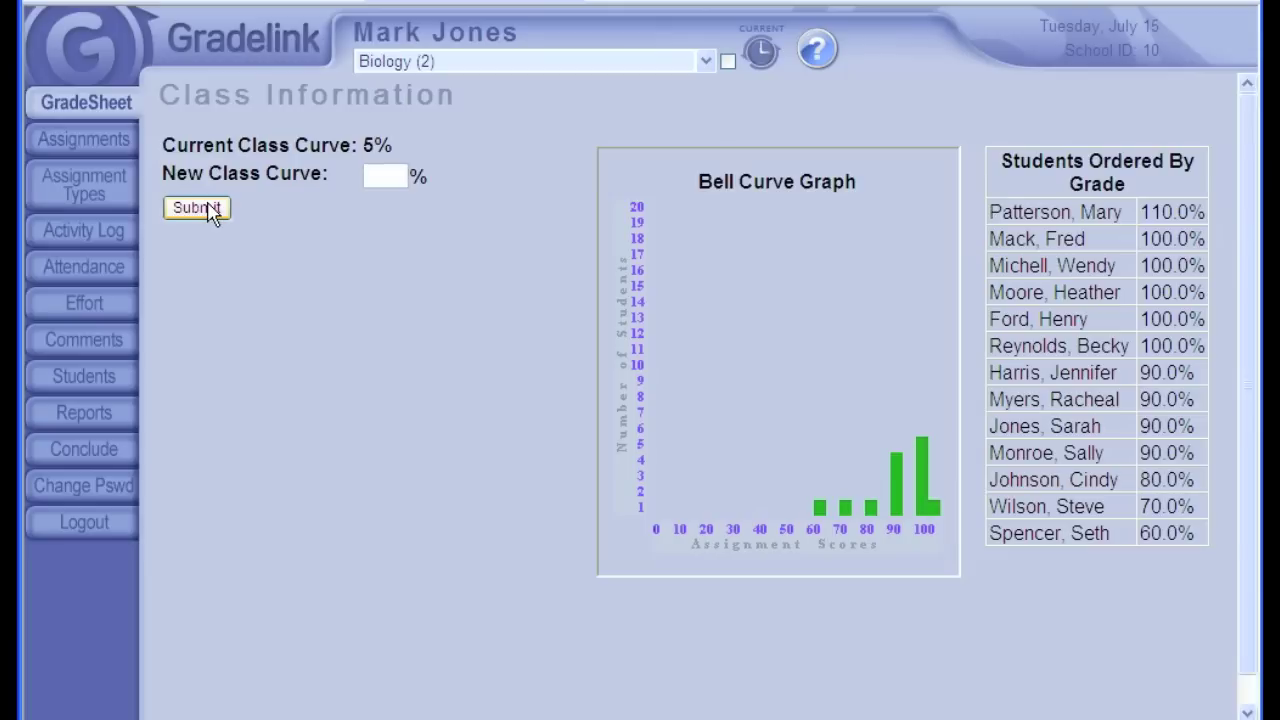
{"action": "left_click", "coordinate": [128, 102]}
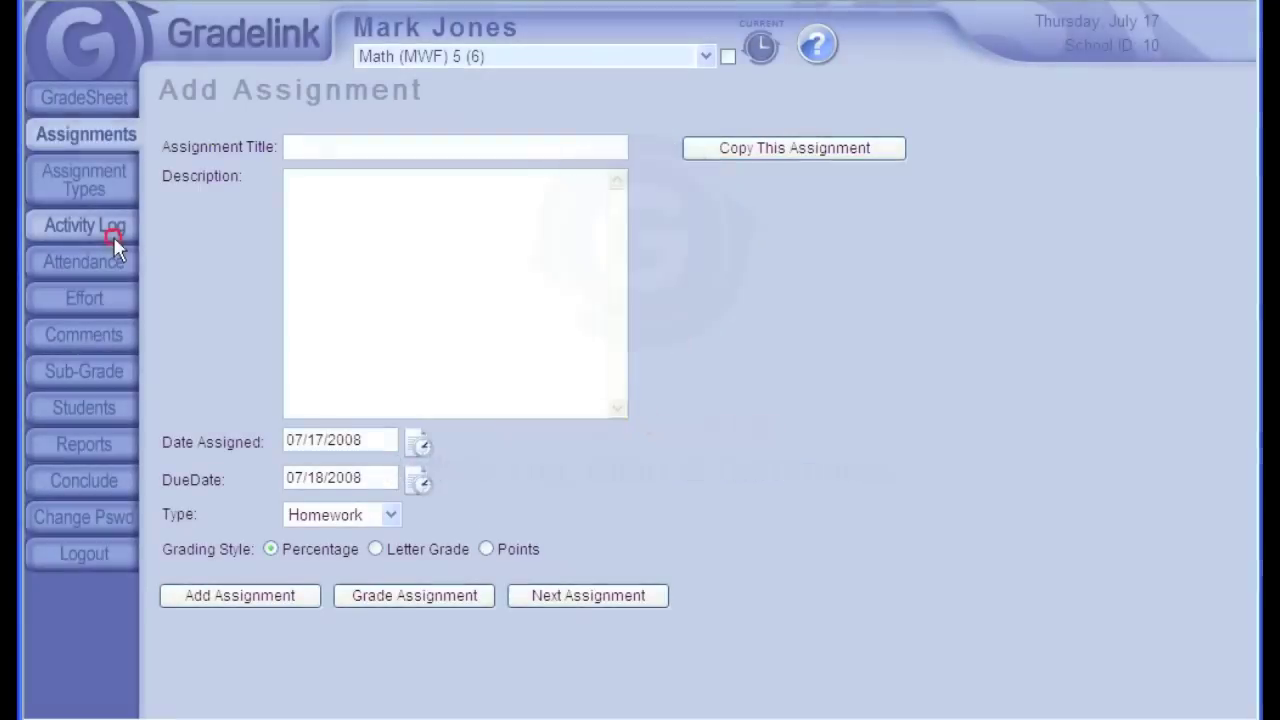
Assign comment codes 2, 4 and 16 to the second student in Math (MWF) 5 and submit them
{"action": "left_click", "coordinate": [113, 238]}
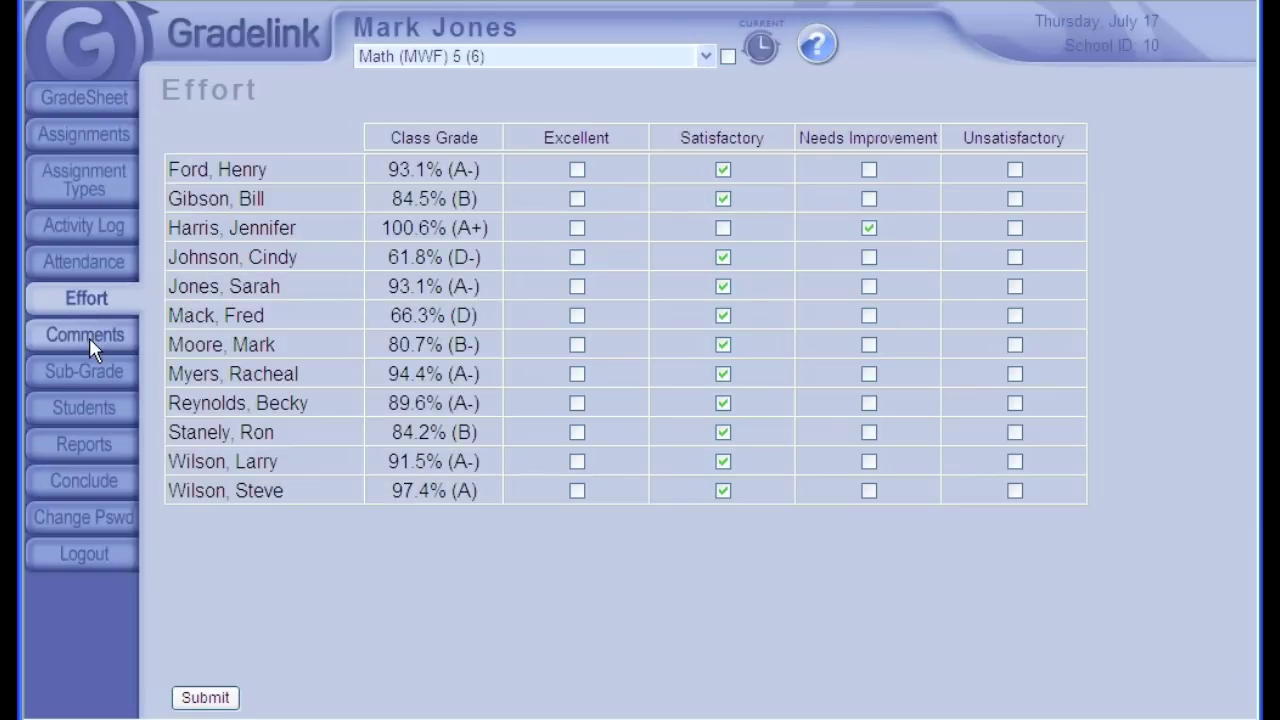
{"action": "left_click", "coordinate": [89, 337]}
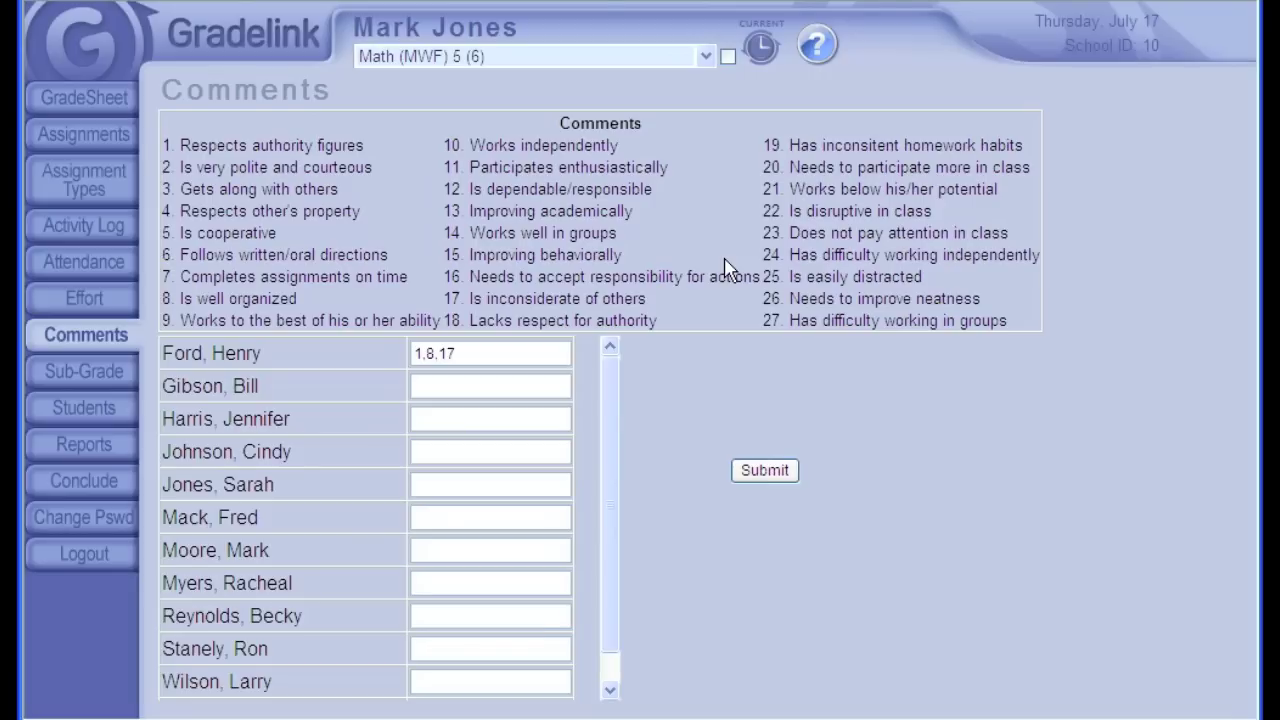
{"action": "left_click", "coordinate": [479, 376]}
{"action": "type", "text": "2,4,16"}
{"action": "left_click", "coordinate": [768, 478]}
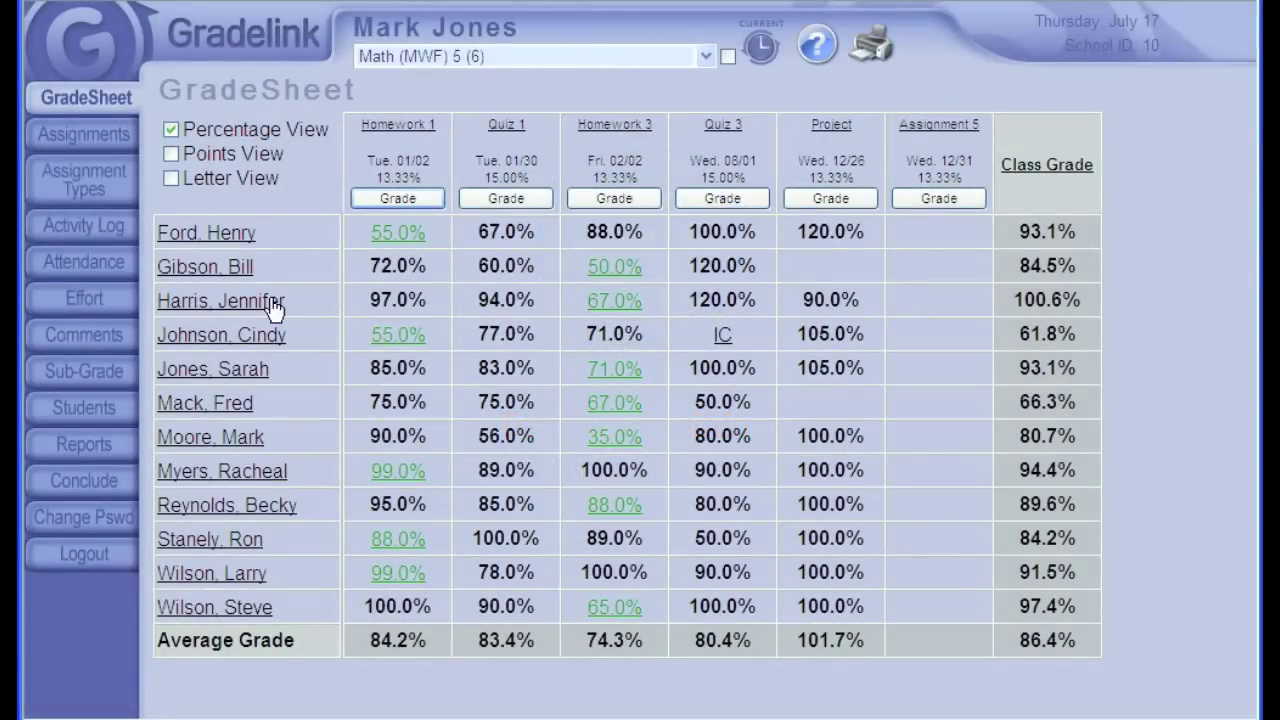
Add an attendance record for 07/17/2008 in the Attendance 5 class
{"action": "left_click", "coordinate": [84, 258]}
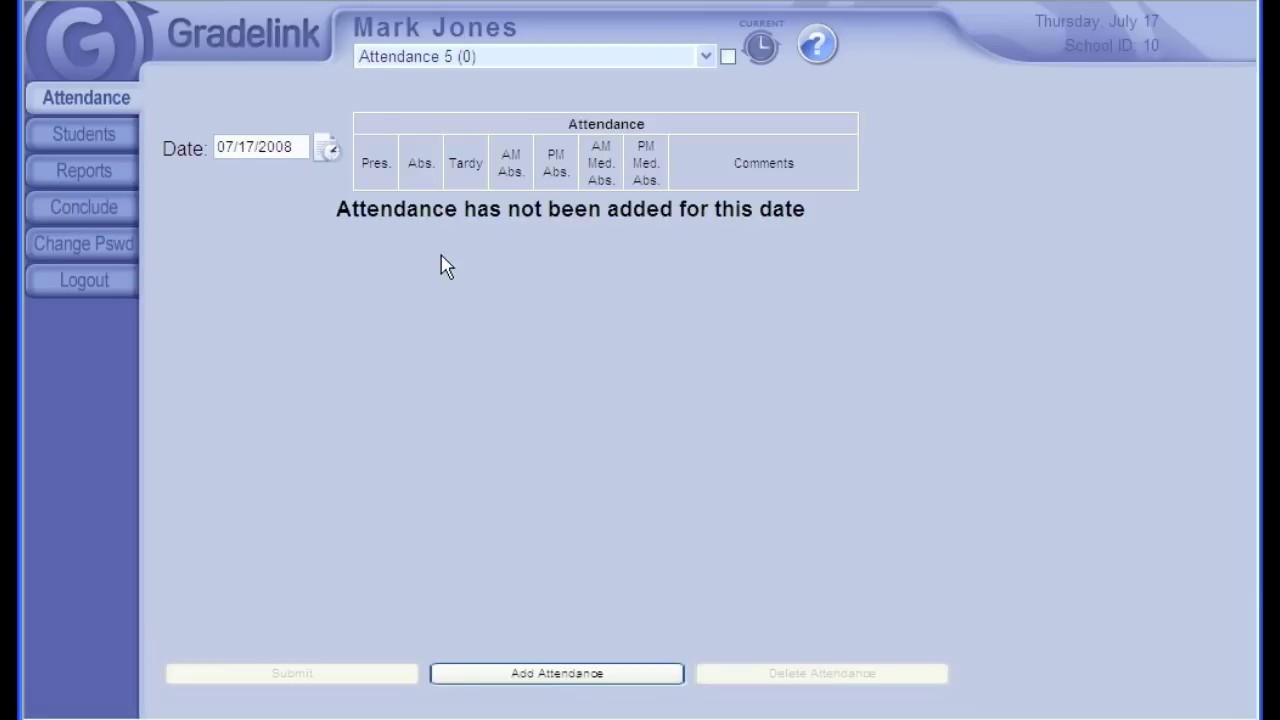
{"action": "left_click", "coordinate": [705, 60]}
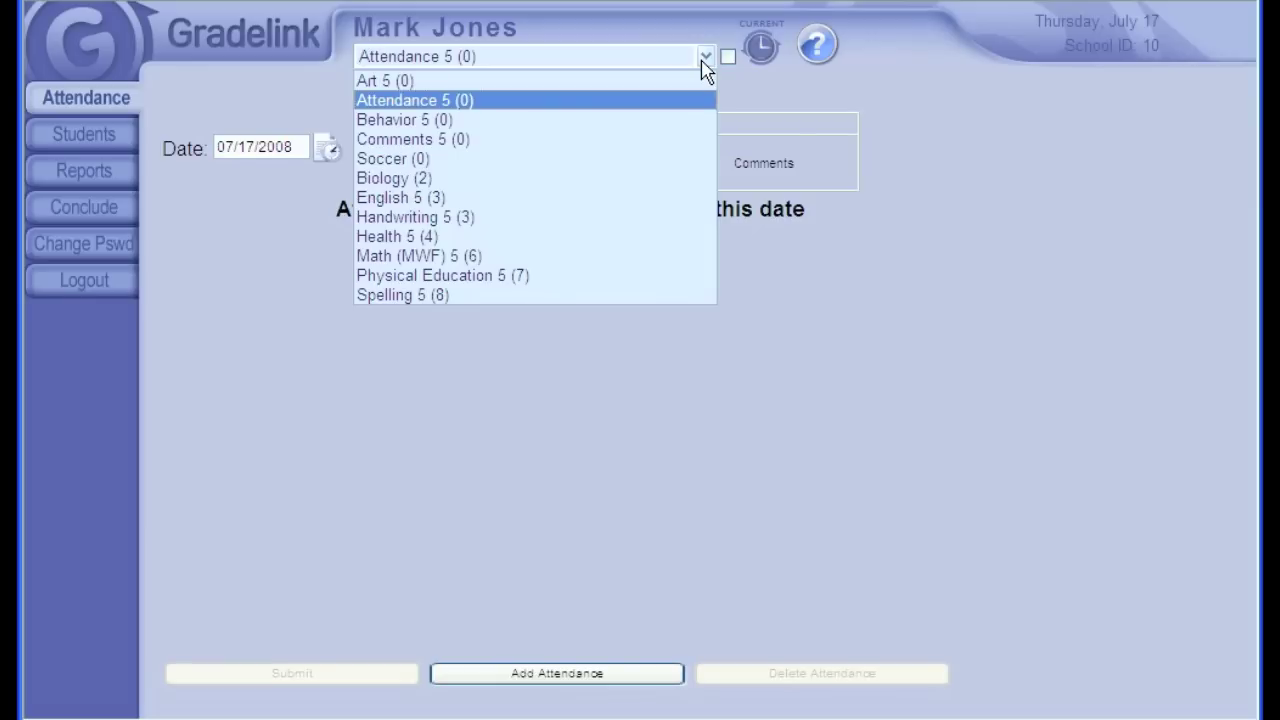
{"action": "left_click", "coordinate": [705, 62]}
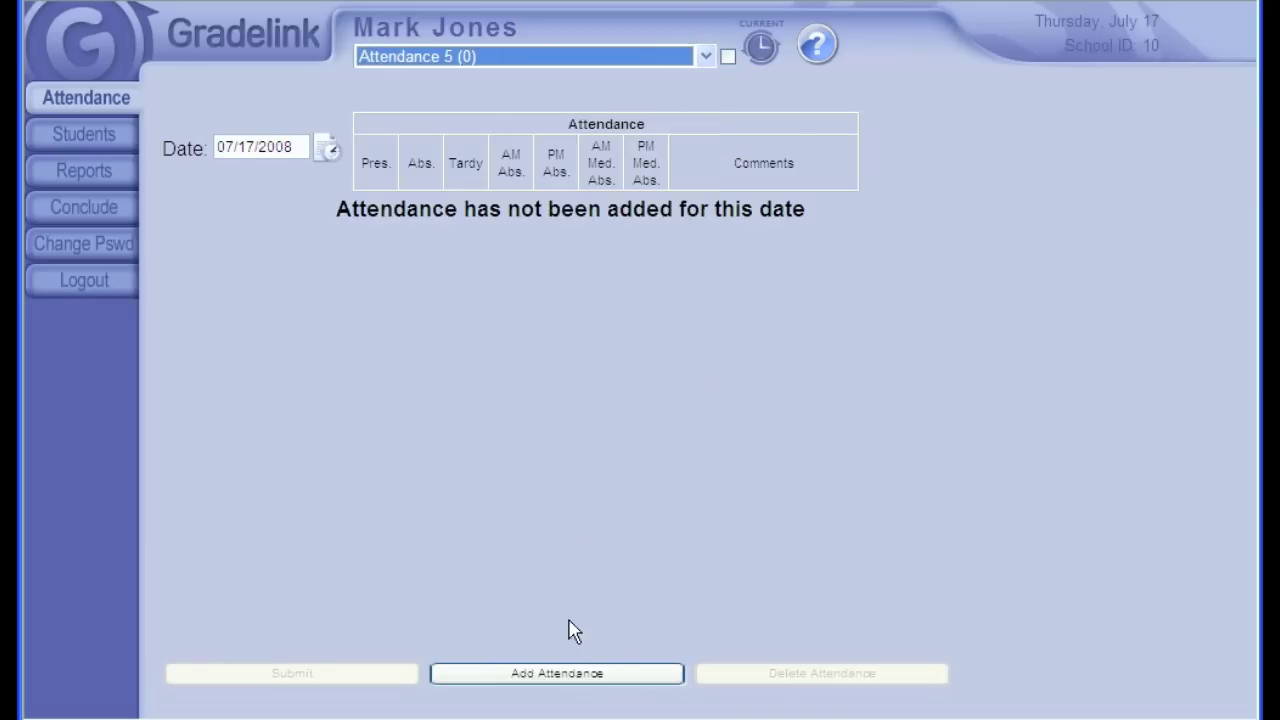
{"action": "left_click", "coordinate": [573, 676]}
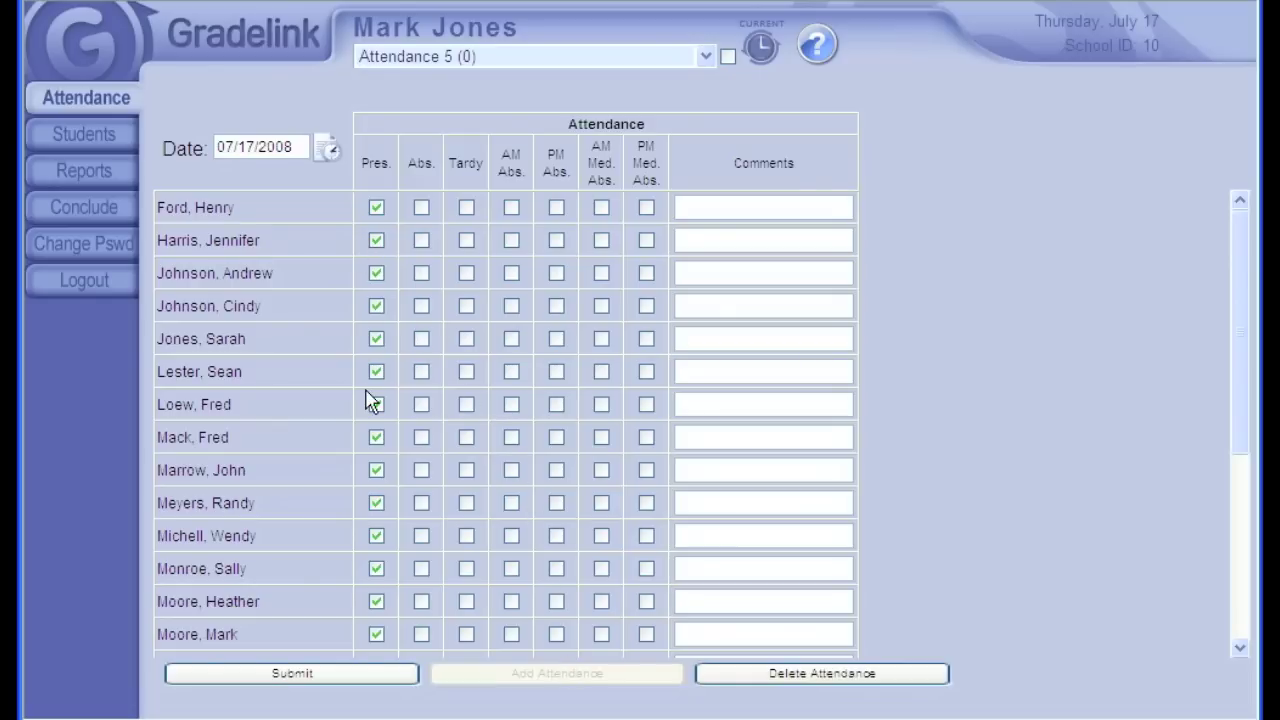
Mark the first student absent, the third student tardy and the ninth student PM absent
{"action": "left_click", "coordinate": [420, 210]}
{"action": "left_click", "coordinate": [465, 275]}
{"action": "left_click", "coordinate": [556, 470]}
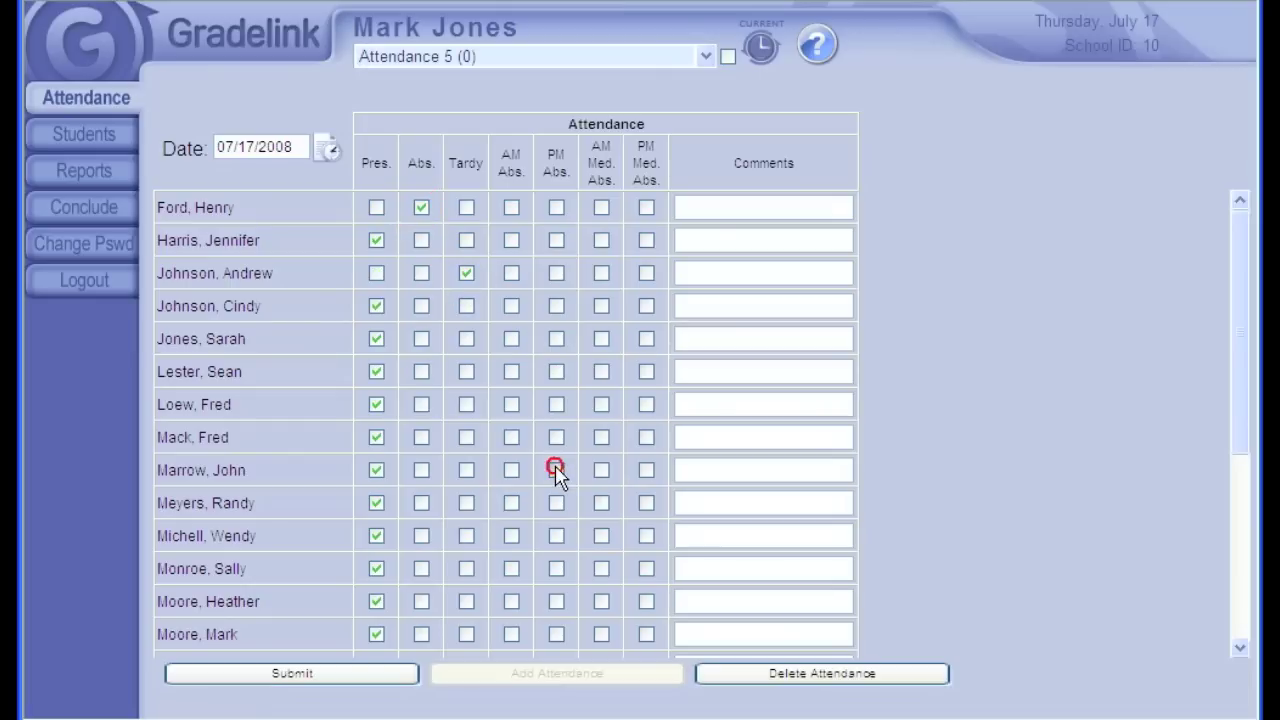
Add the attendance comment "Sick with the flu" for the first student and submit the attendance
{"action": "left_click", "coordinate": [774, 205]}
{"action": "type", "text": "Sick with the fl"}
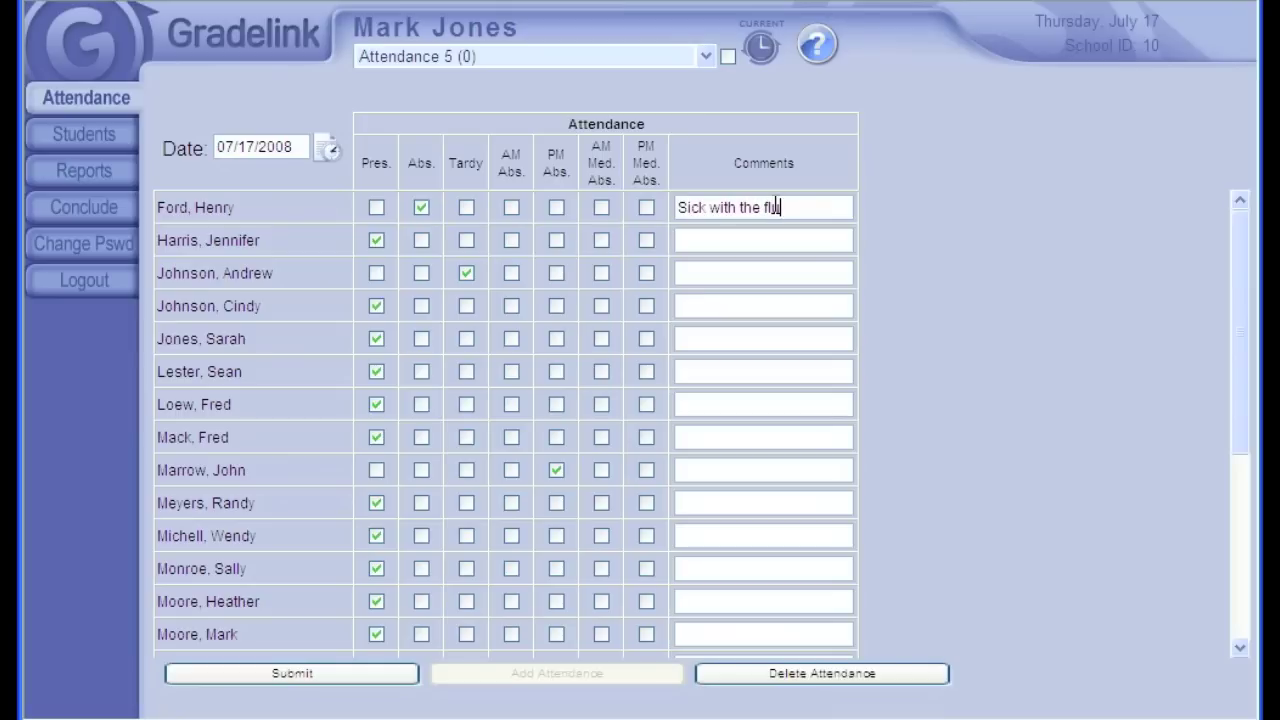
{"action": "type", "text": "u"}
{"action": "left_click", "coordinate": [318, 677]}
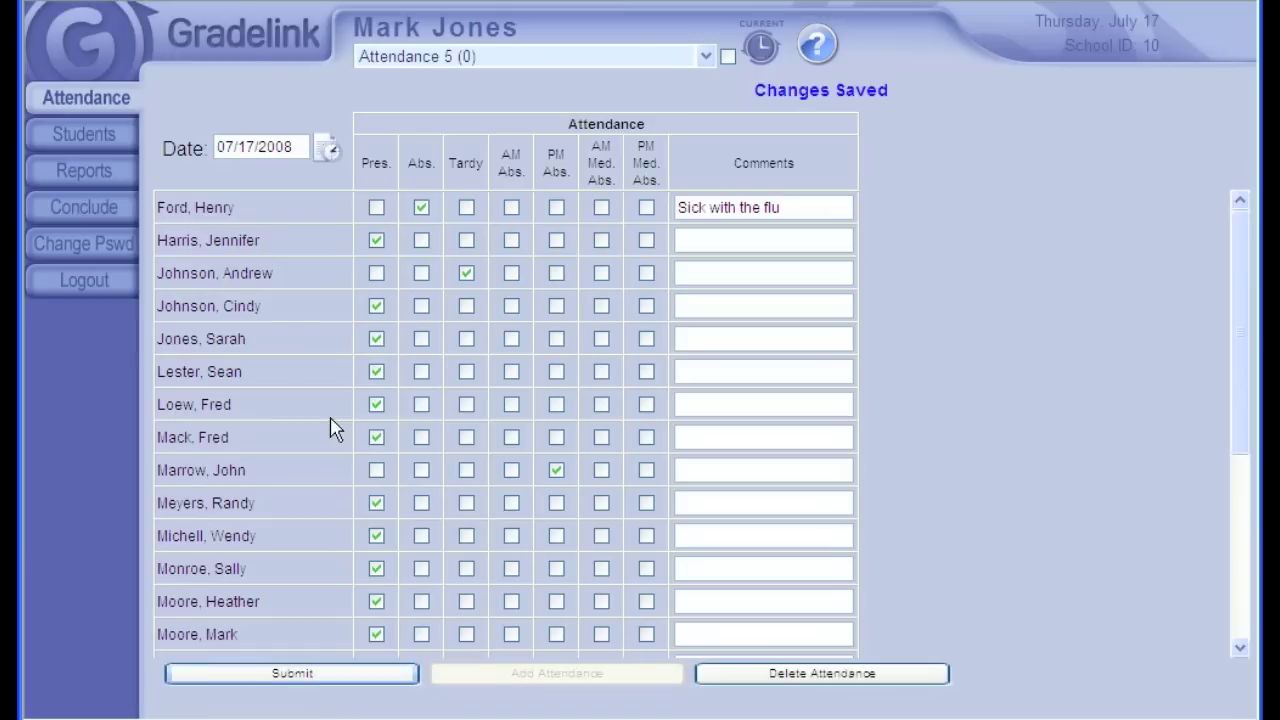
Switch to the Math (MWF) 5 grade sheet and check the notice beside the first student's name
{"action": "left_click", "coordinate": [703, 55]}
{"action": "left_click", "coordinate": [641, 257]}
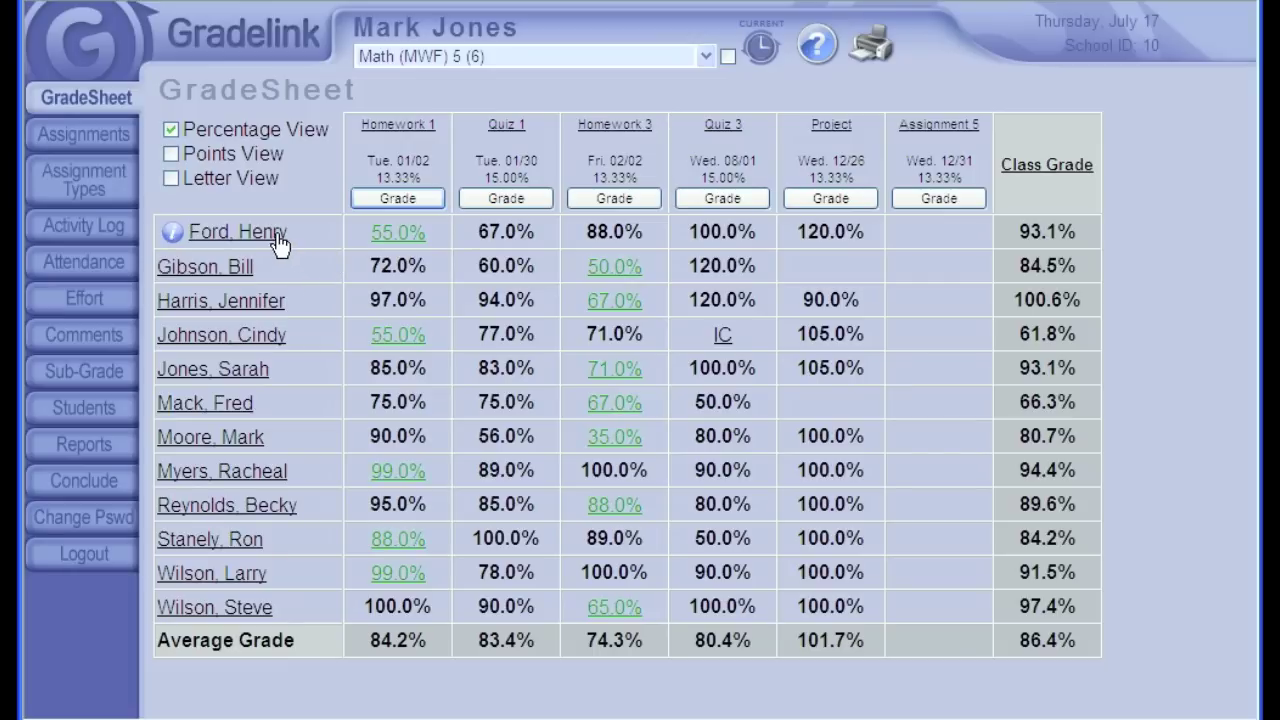
{"action": "mouse_move", "coordinate": [280, 242]}
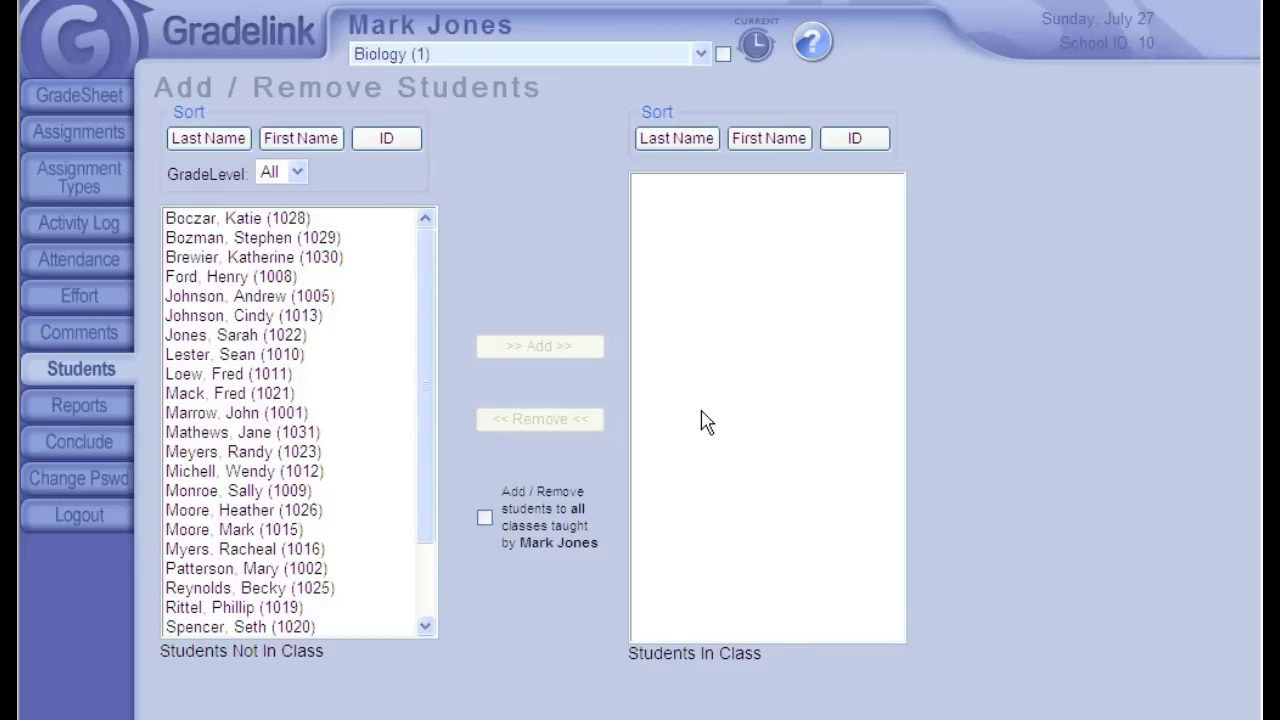
Add the fourth listed student to the Biology class, and remove that student again along with the associated grades
{"action": "left_click", "coordinate": [300, 283]}
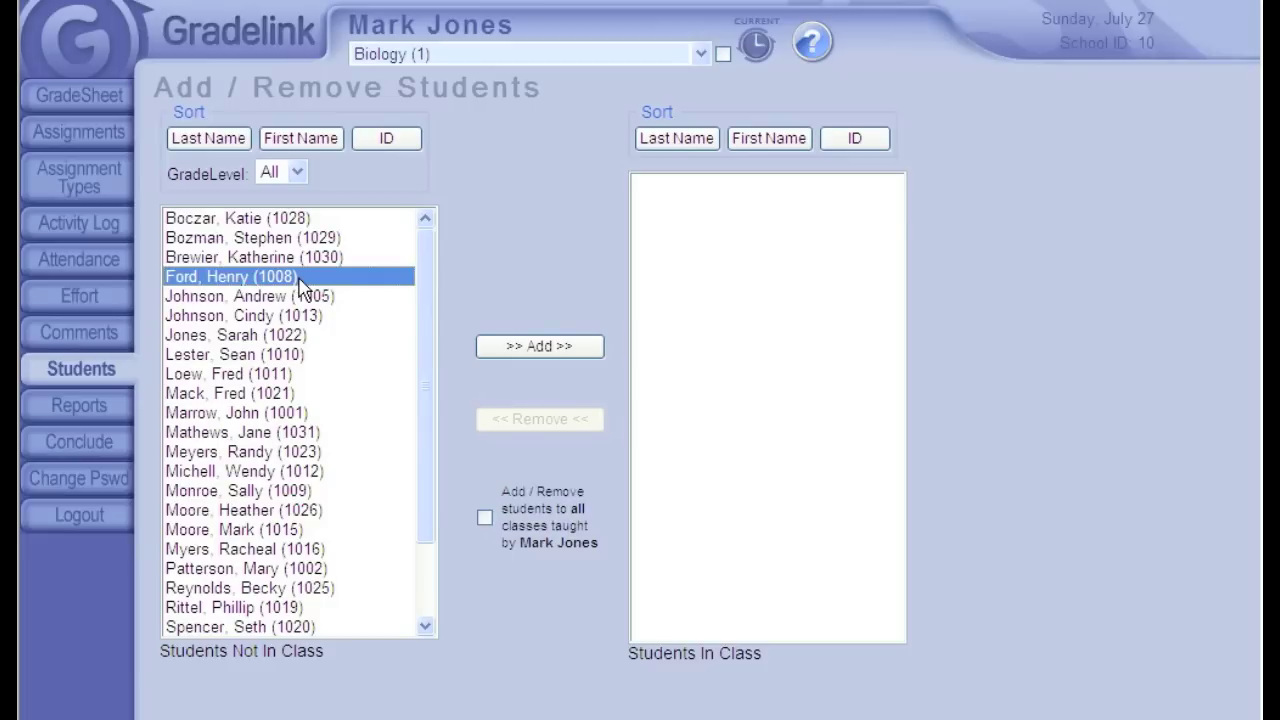
{"action": "left_click", "coordinate": [540, 350]}
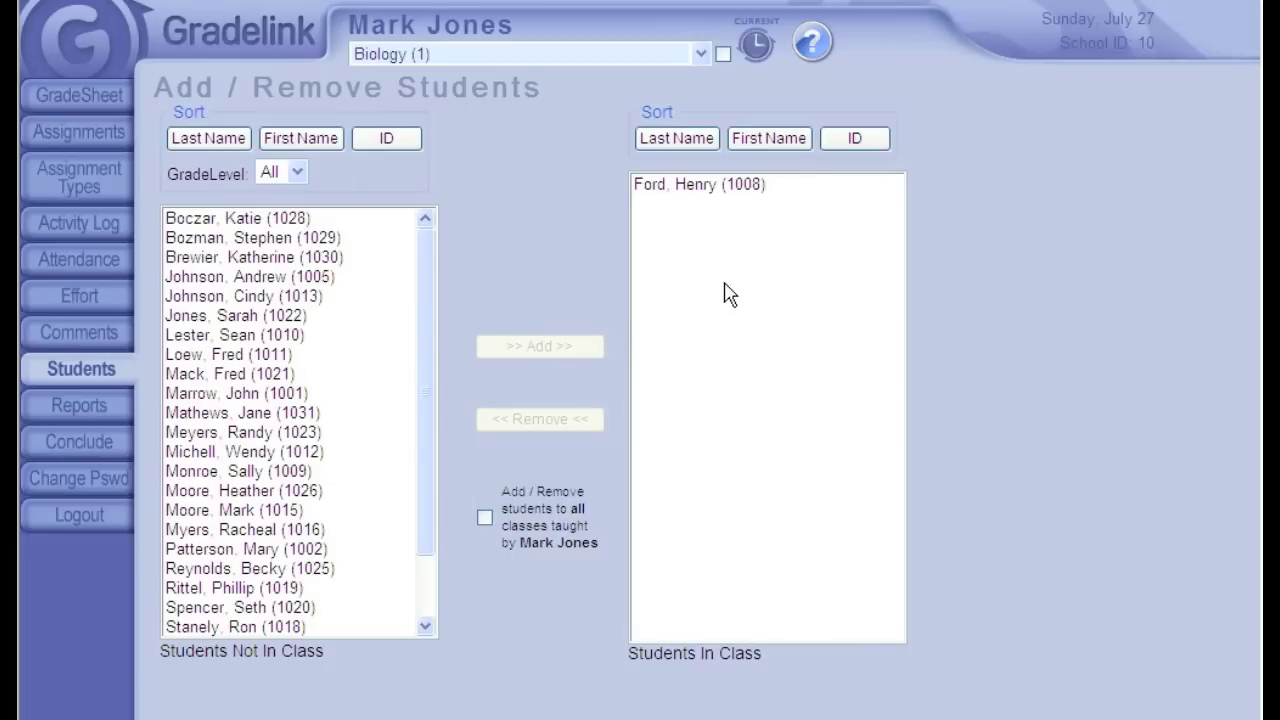
{"action": "left_click", "coordinate": [677, 188]}
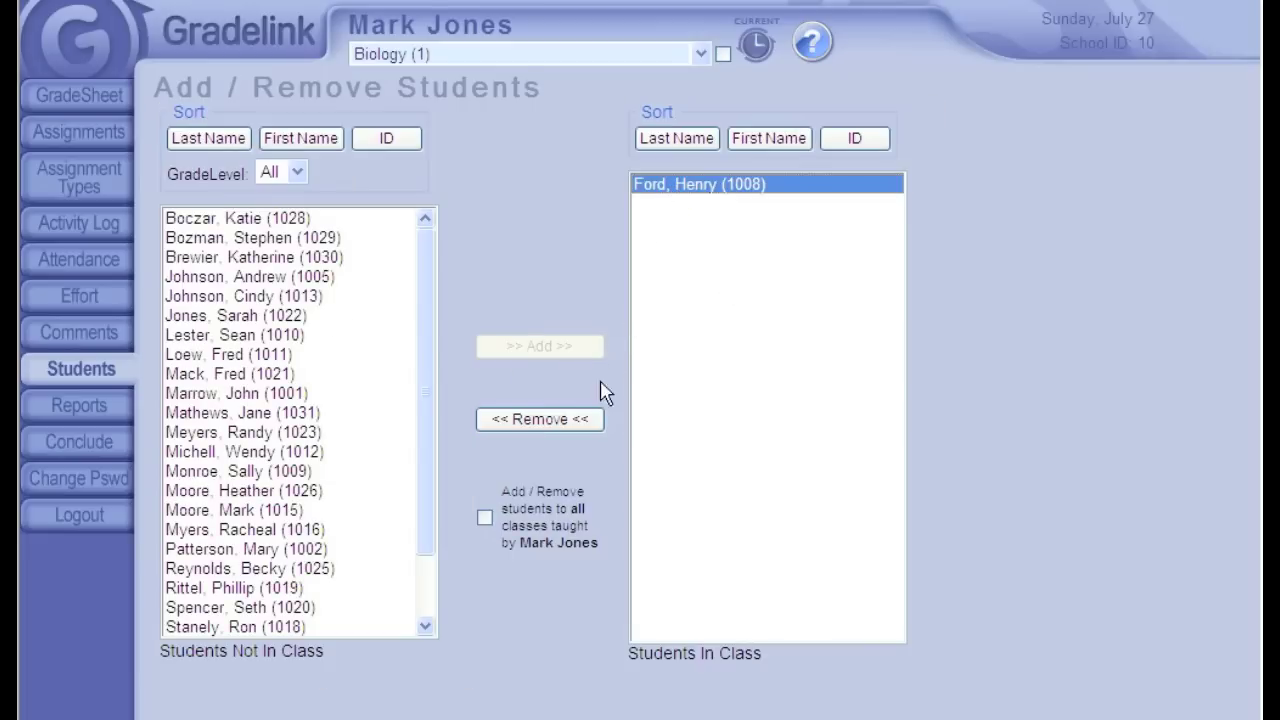
{"action": "left_click", "coordinate": [575, 421]}
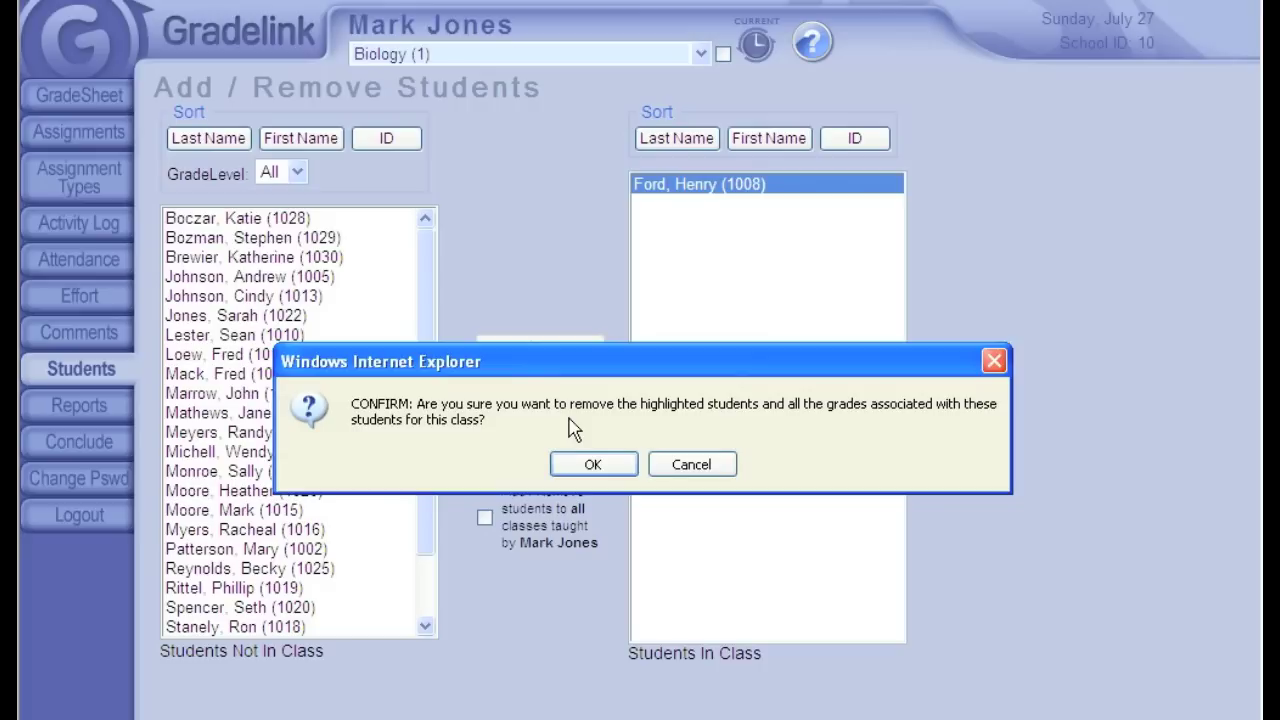
{"action": "left_click", "coordinate": [594, 466]}
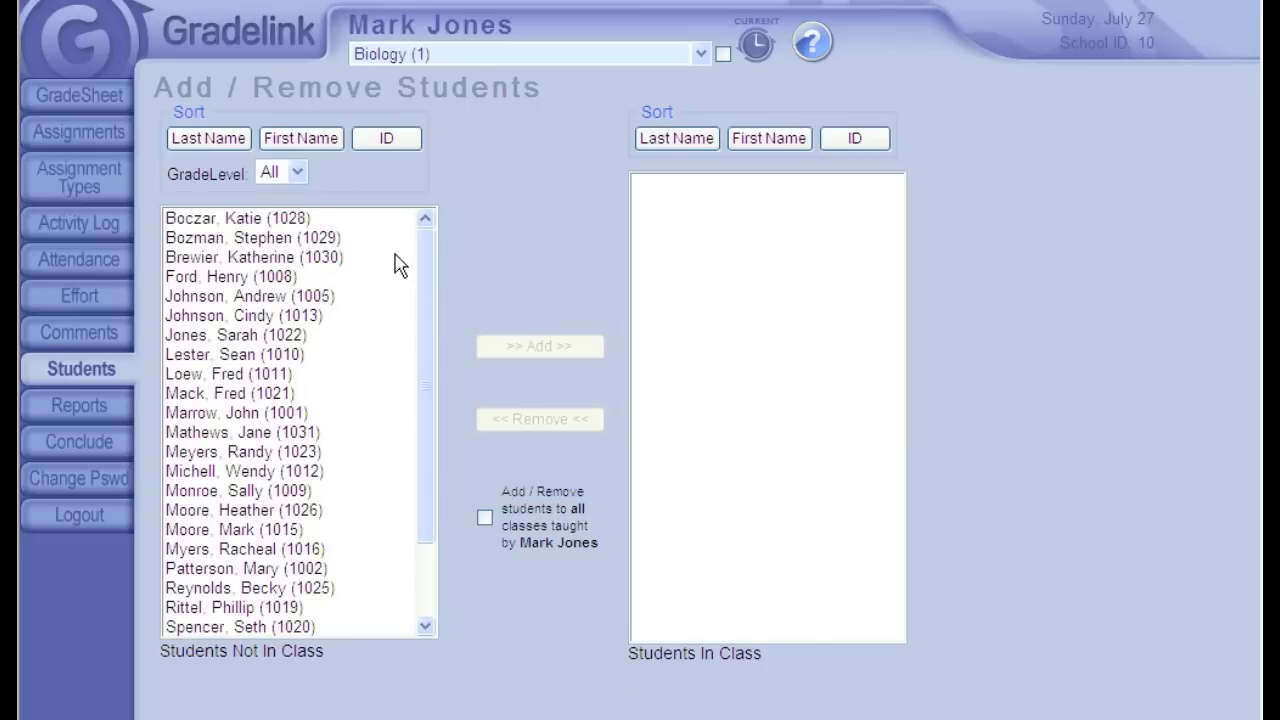
Filter the available students to grade level 5 and add the first nine to the Biology class
{"action": "left_click", "coordinate": [297, 174]}
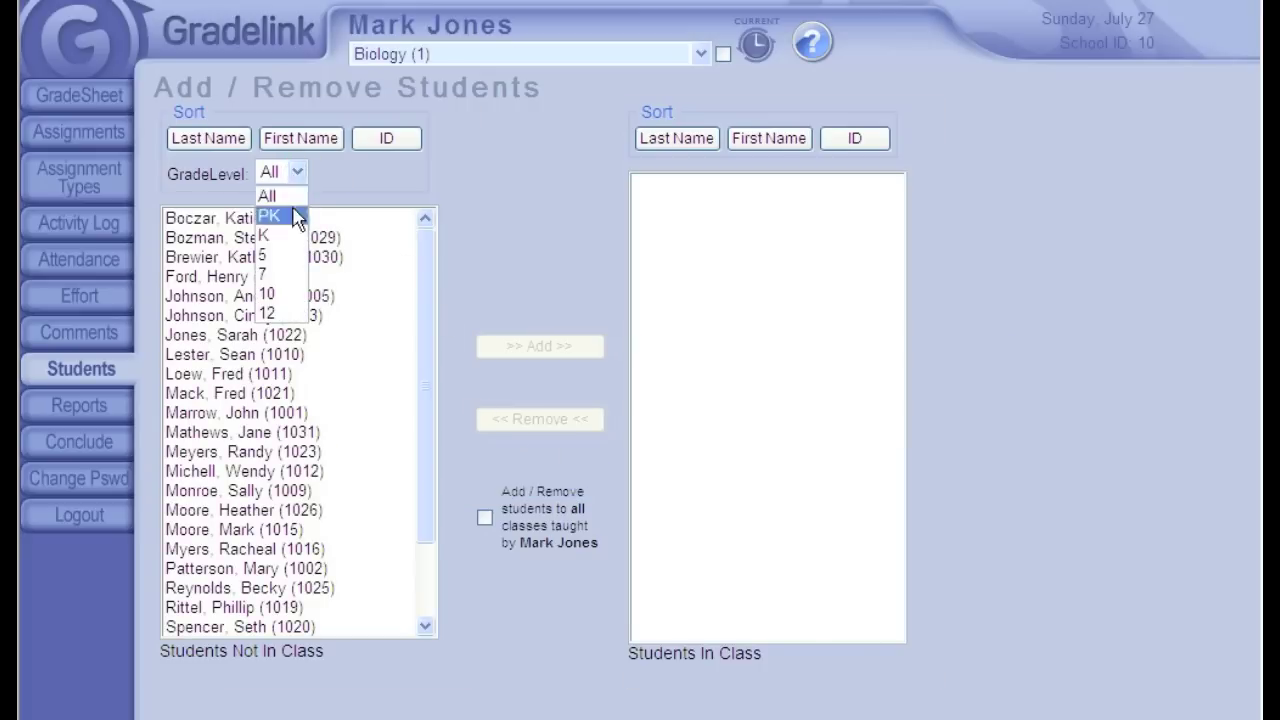
{"action": "left_click", "coordinate": [277, 258]}
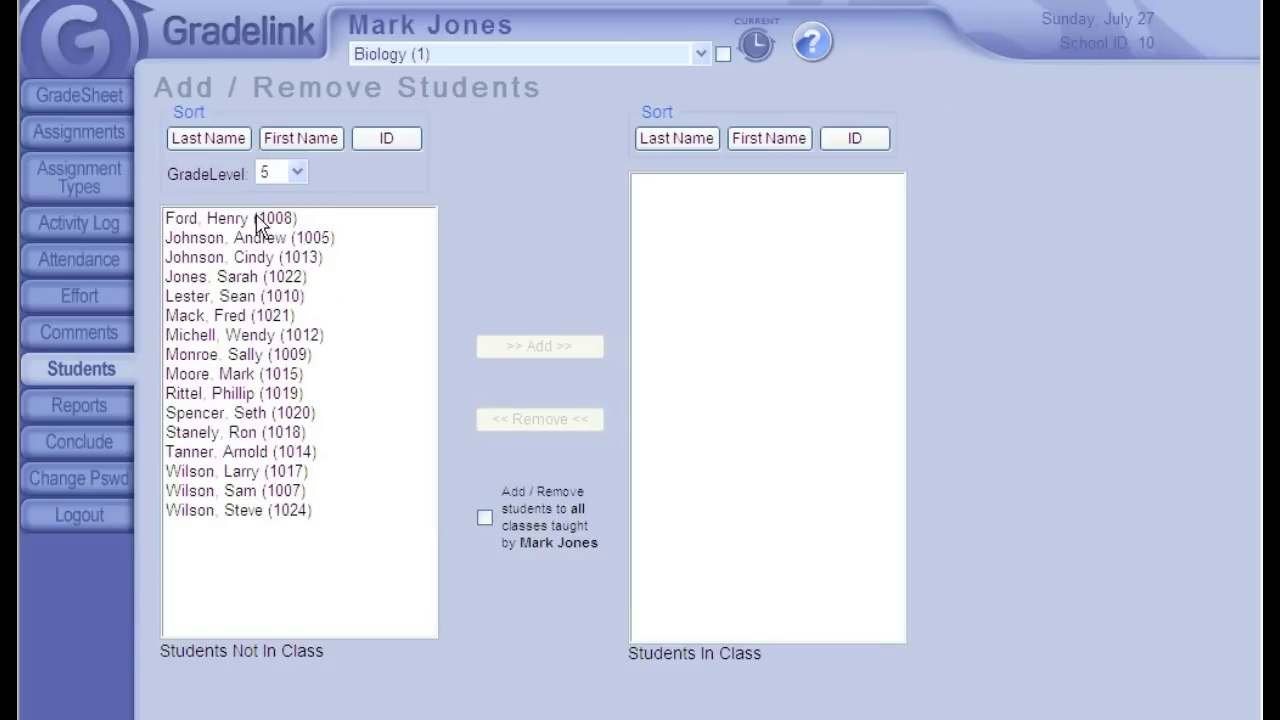
{"action": "left_click_drag", "start_coordinate": [262, 220], "coordinate": [252, 374]}
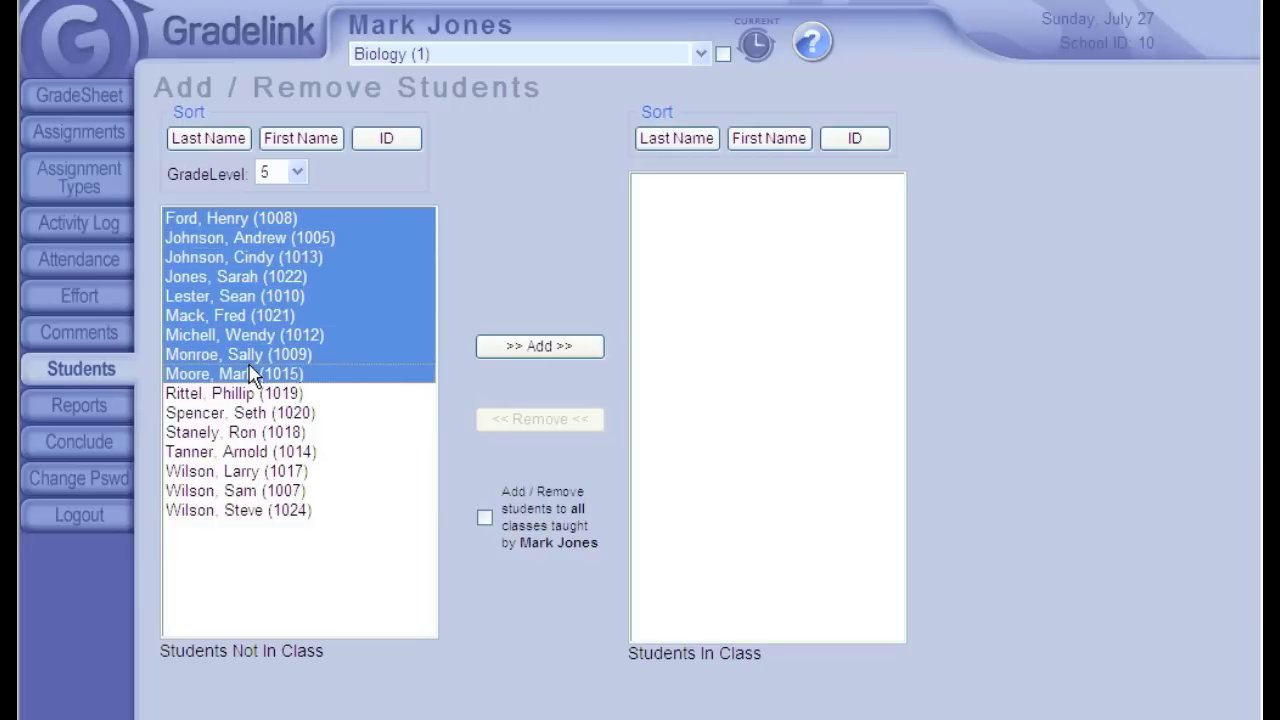
{"action": "left_click", "coordinate": [548, 346]}
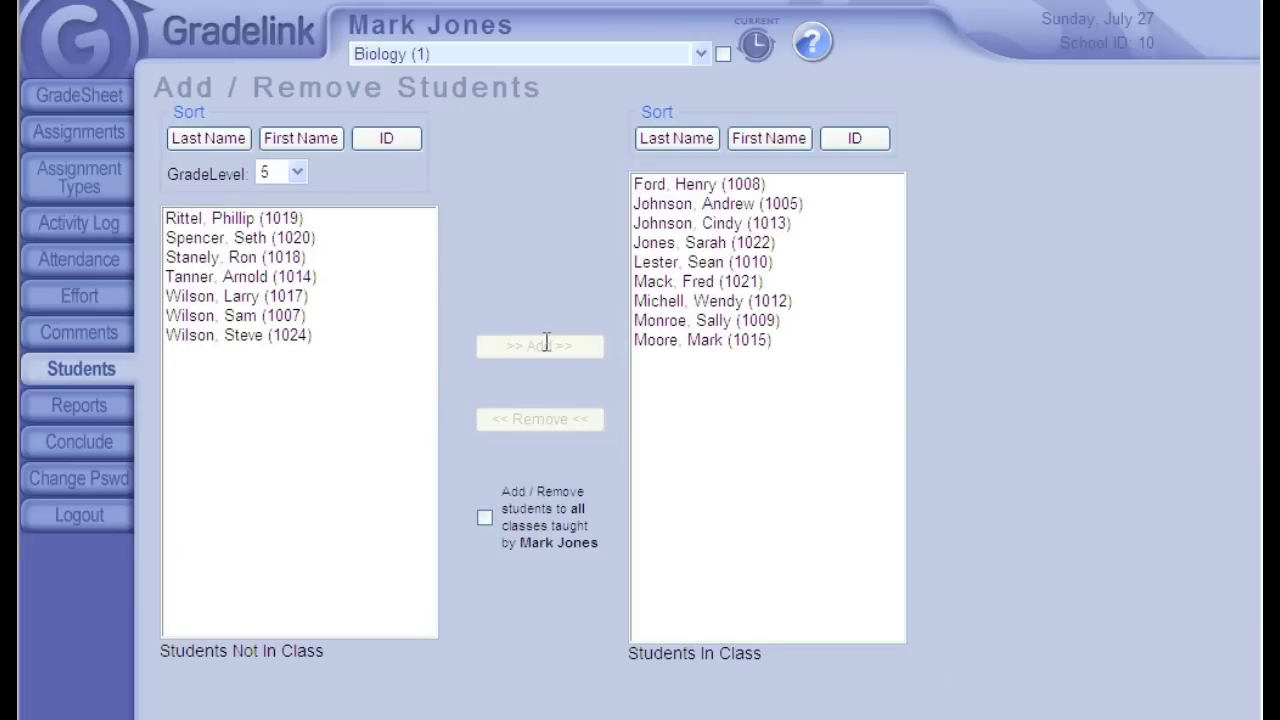
Add the second and fourth listed grade level 5 students to the Biology class
{"action": "left_click", "coordinate": [280, 239]}
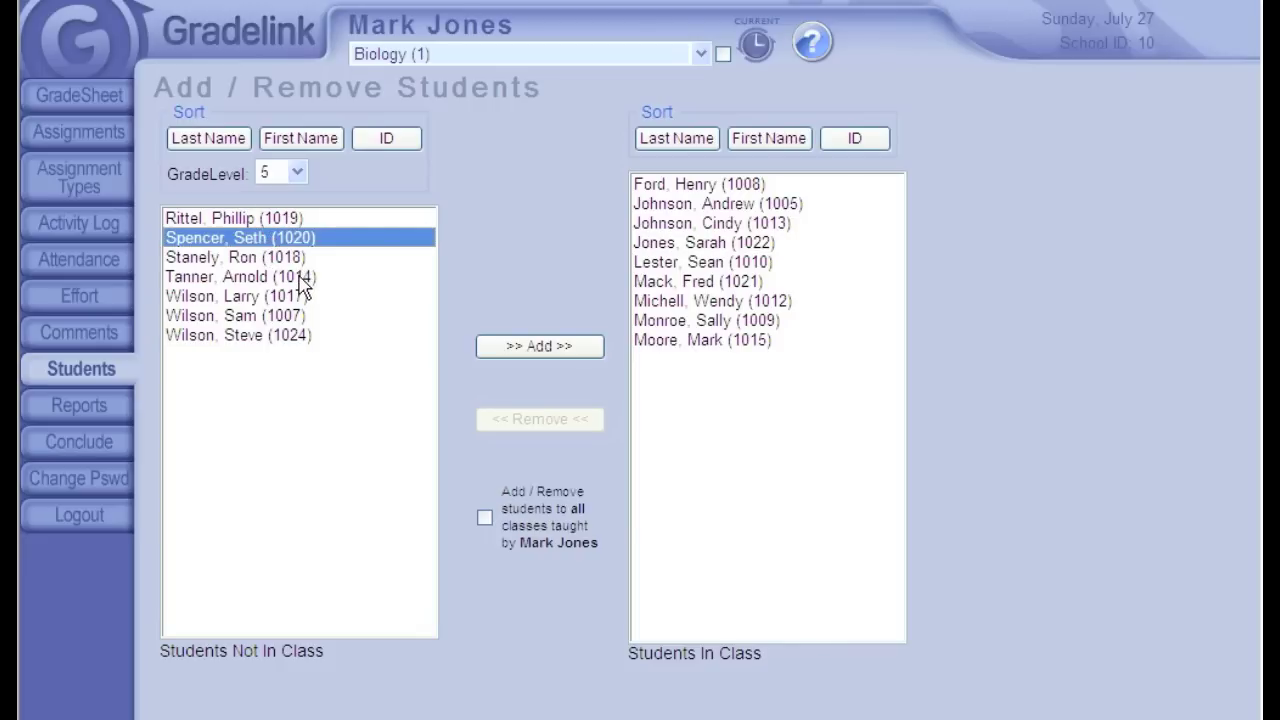
{"action": "left_click", "coordinate": [303, 278], "text": "ctrl"}
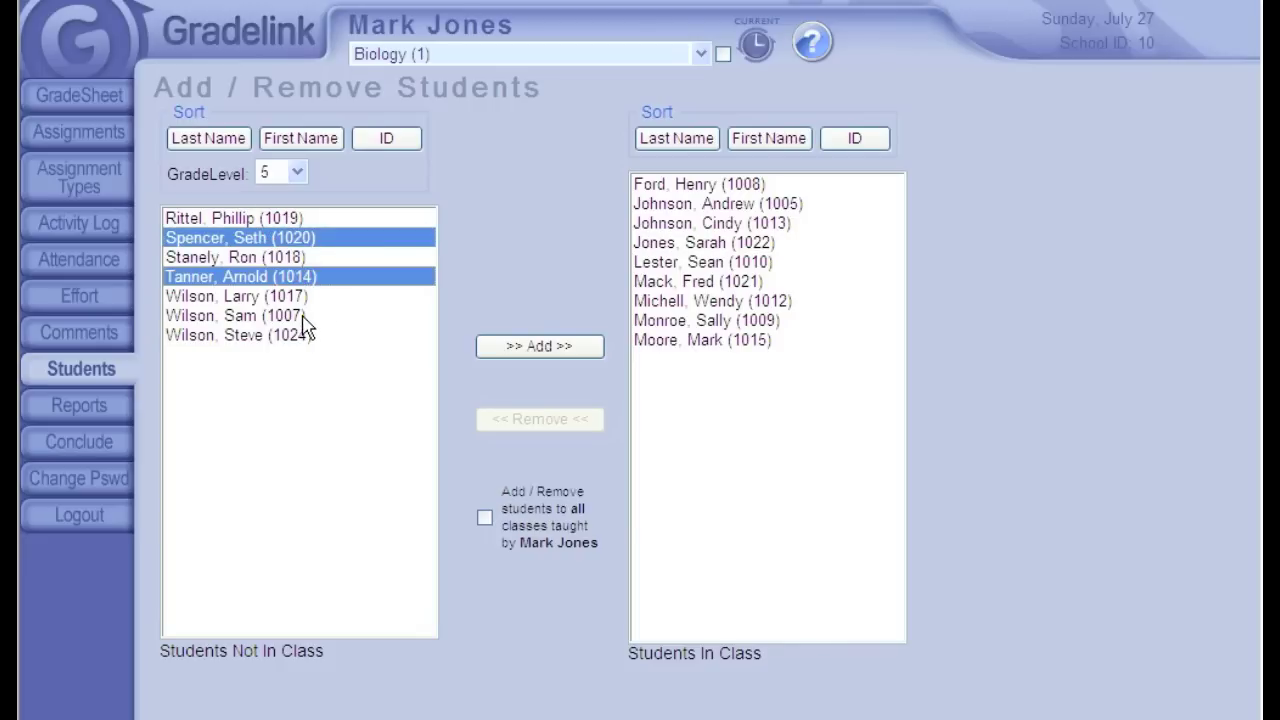
{"action": "left_click", "coordinate": [556, 350]}
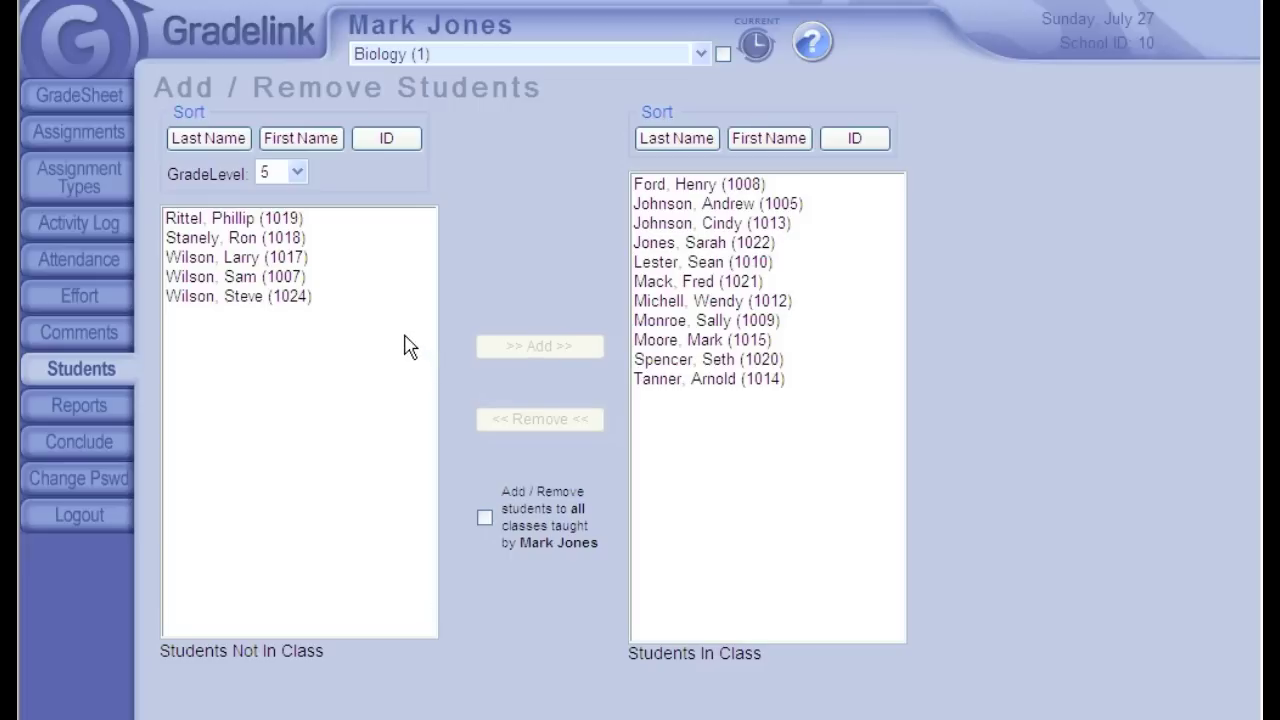
Add the last three available grade level 5 students to all classes taught by this teacher
{"action": "left_click_drag", "start_coordinate": [283, 257], "coordinate": [272, 316]}
{"action": "left_click", "coordinate": [483, 517]}
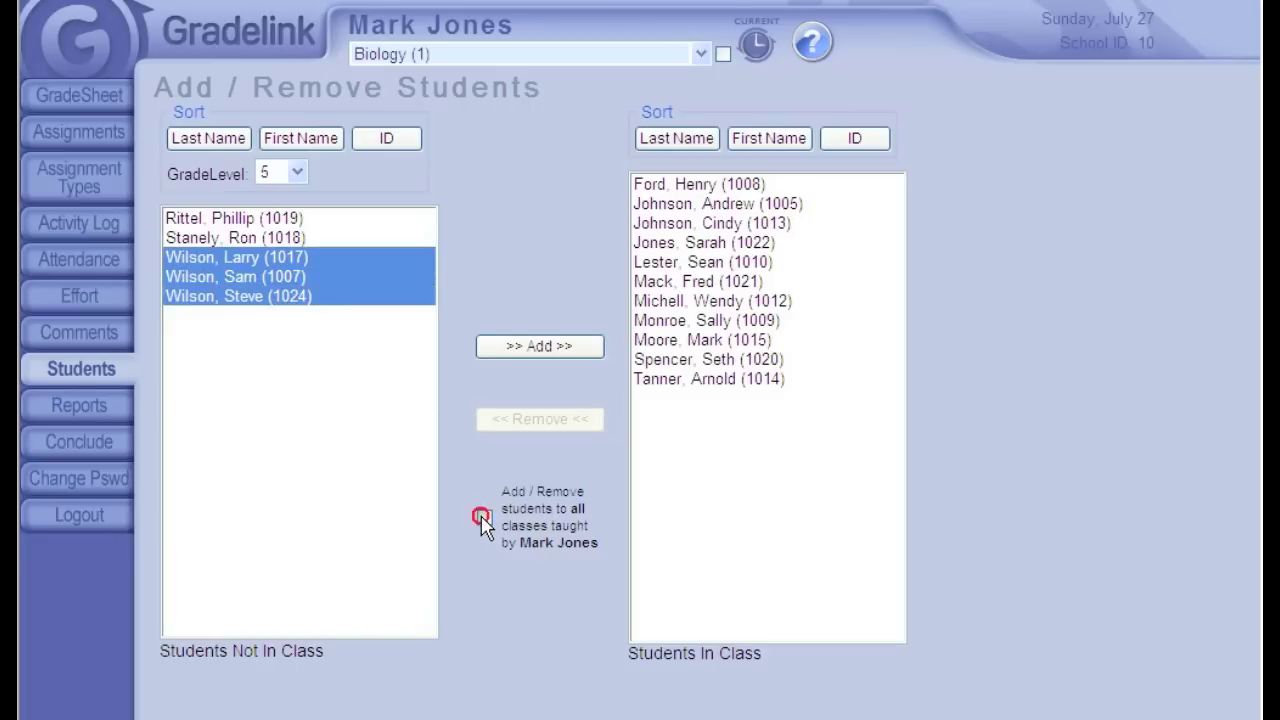
{"action": "left_click", "coordinate": [541, 349]}
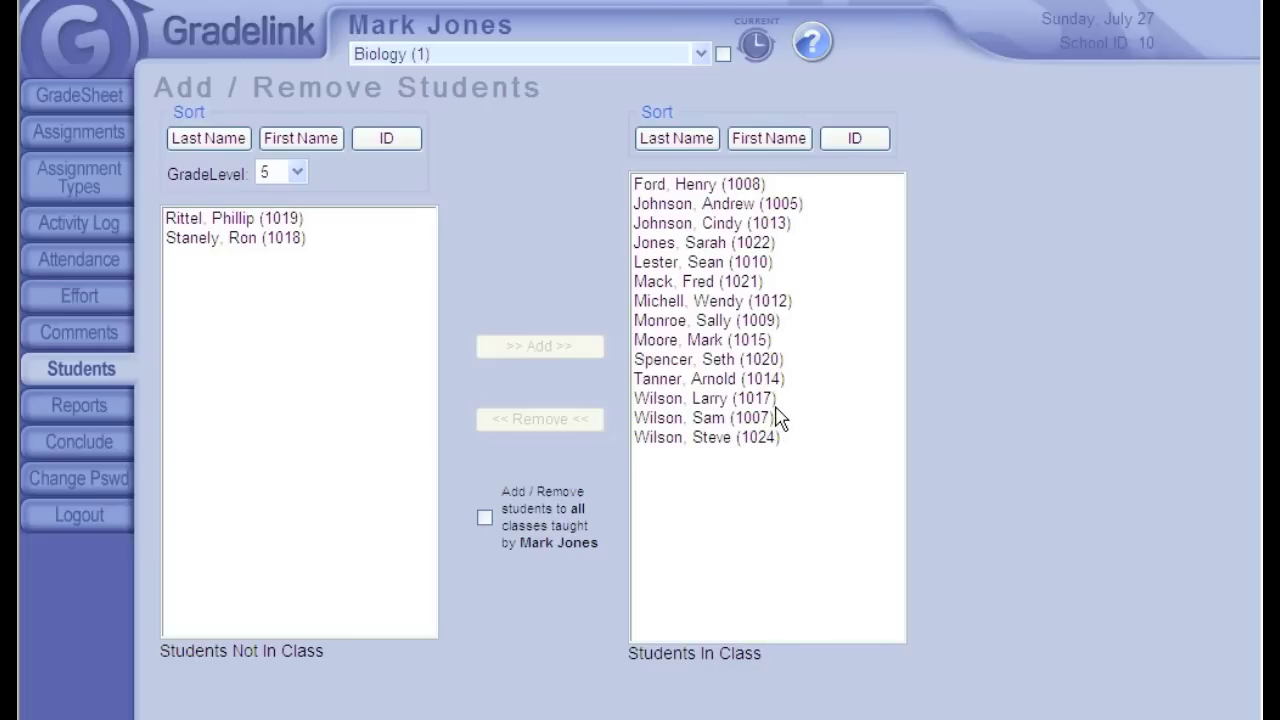
From the Math (MWF) 5 roster, remove the last three students from all of the teacher's classes, and open another class's roster
{"action": "left_click", "coordinate": [700, 53]}
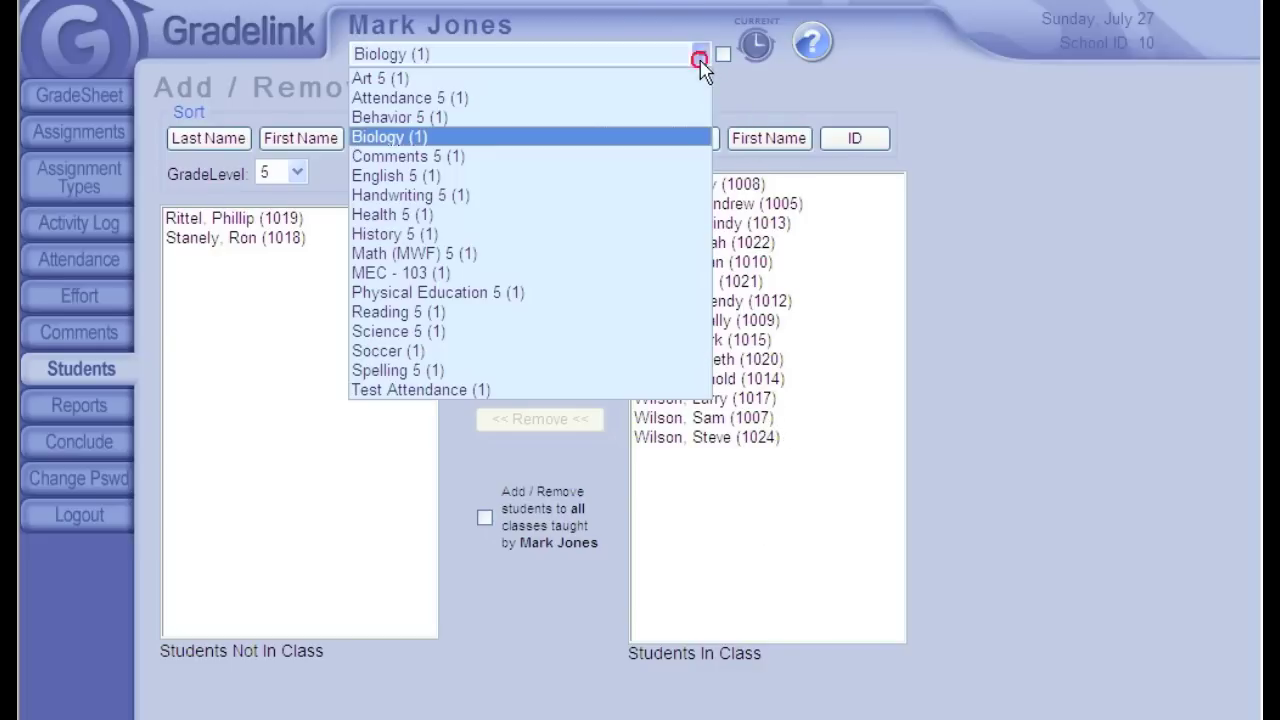
{"action": "left_click", "coordinate": [607, 256]}
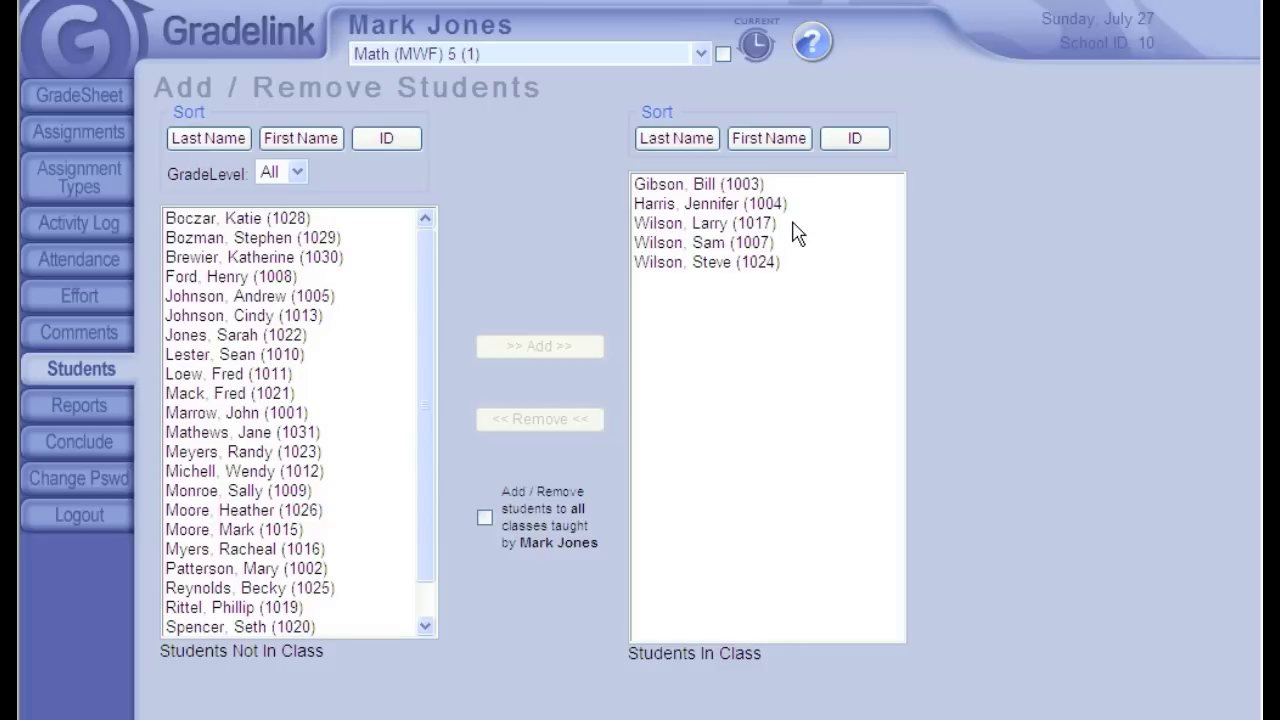
{"action": "left_click_drag", "start_coordinate": [793, 223], "coordinate": [788, 256]}
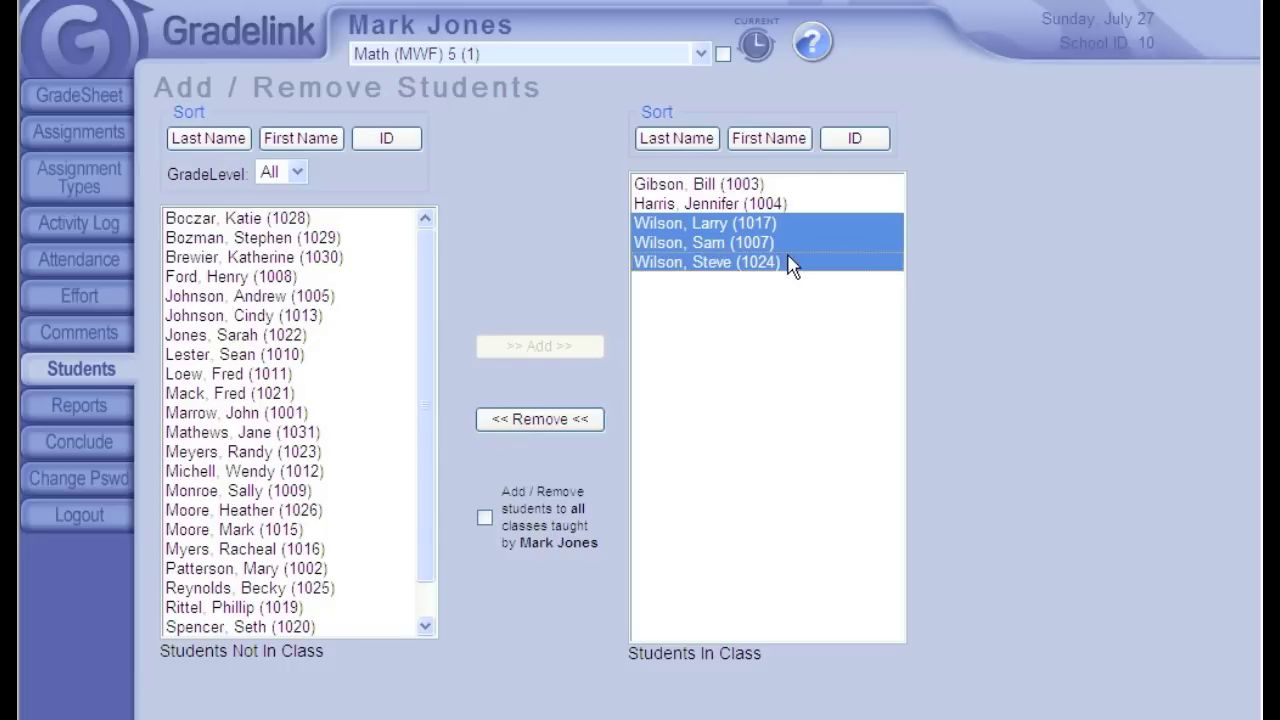
{"action": "left_click", "coordinate": [485, 518]}
{"action": "left_click", "coordinate": [551, 424]}
{"action": "left_click", "coordinate": [570, 461]}
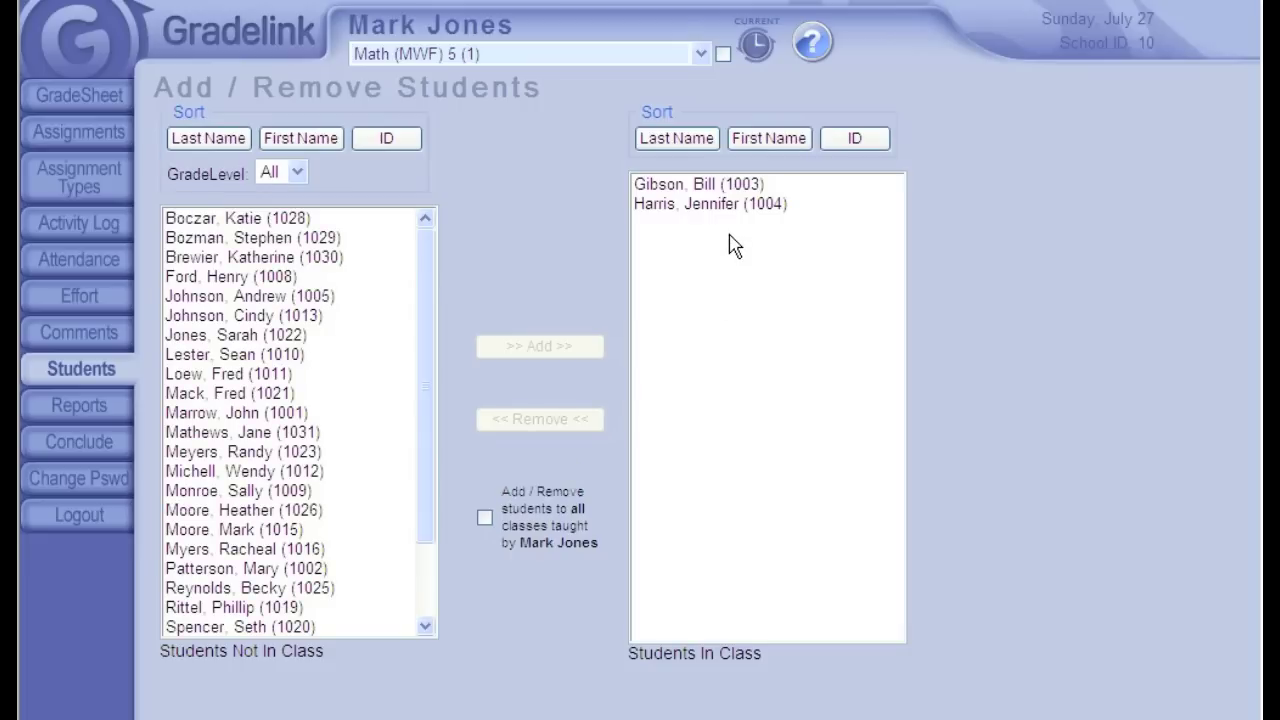
{"action": "left_click", "coordinate": [701, 54]}
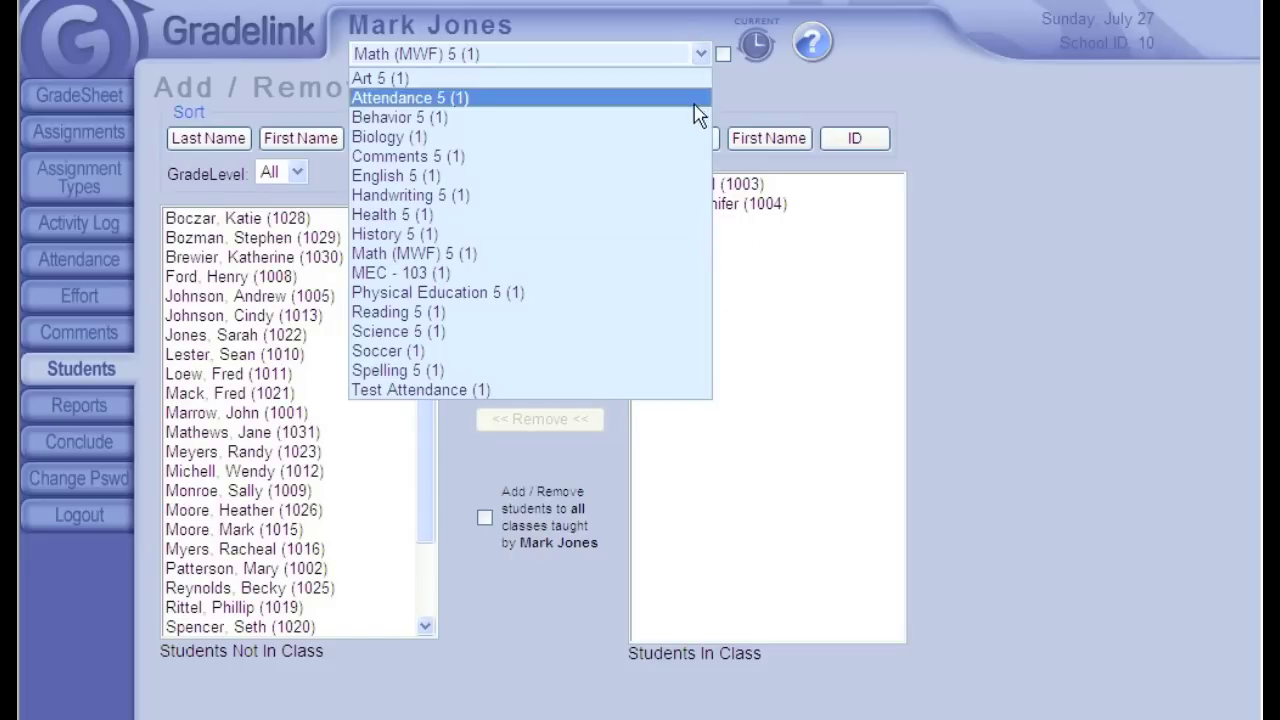
{"action": "left_click", "coordinate": [668, 148]}
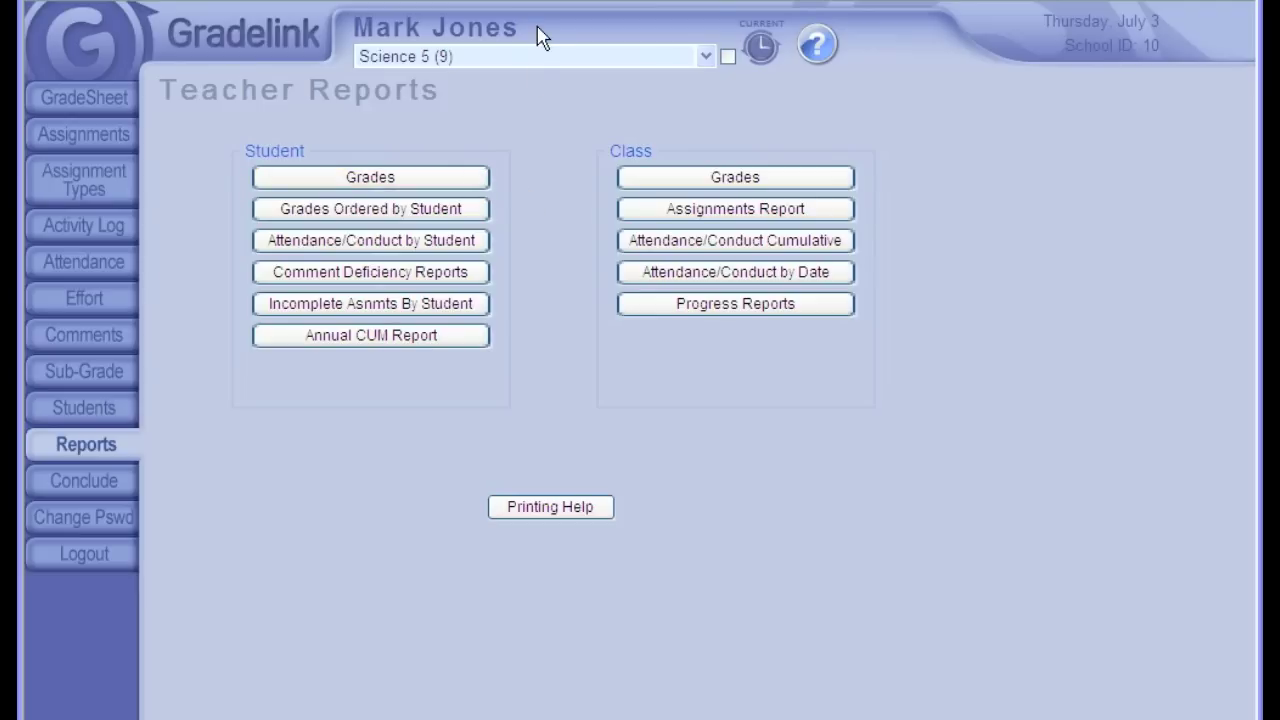
Generate the student grades report titled "Science 5 Progress Report" with a signature line, and view another student's report
{"action": "left_click", "coordinate": [463, 180]}
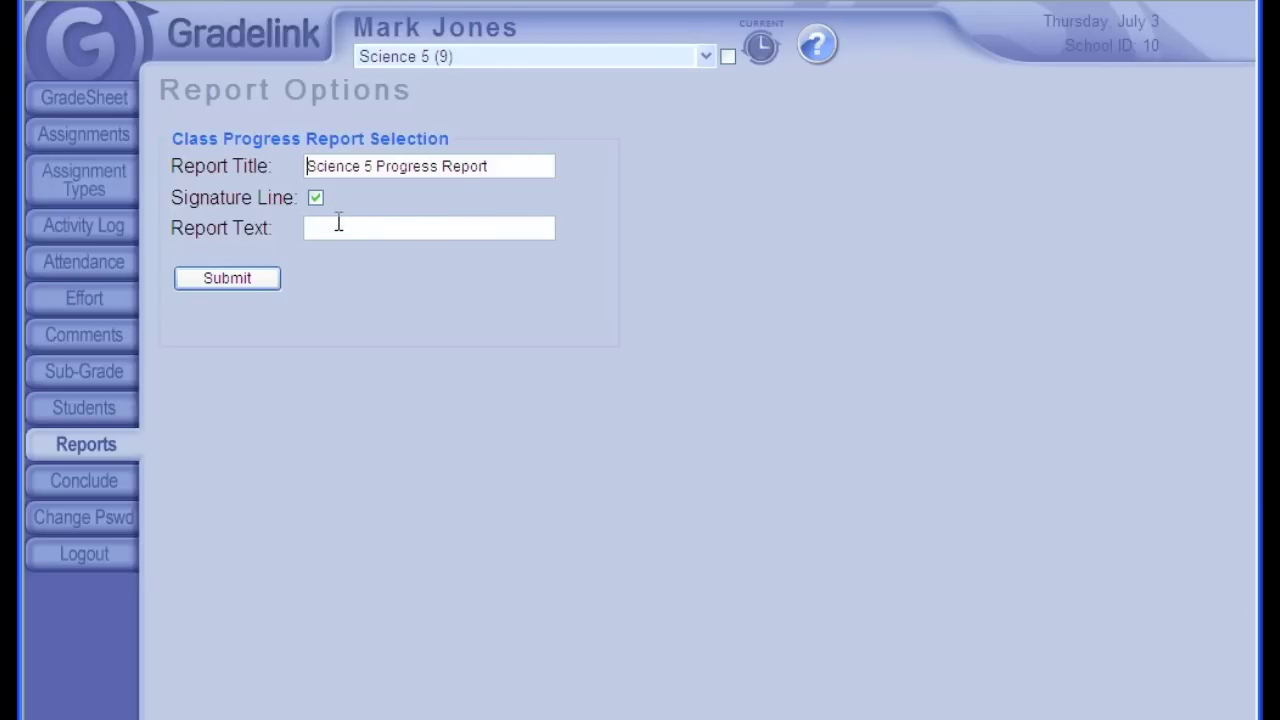
{"action": "left_click", "coordinate": [271, 278]}
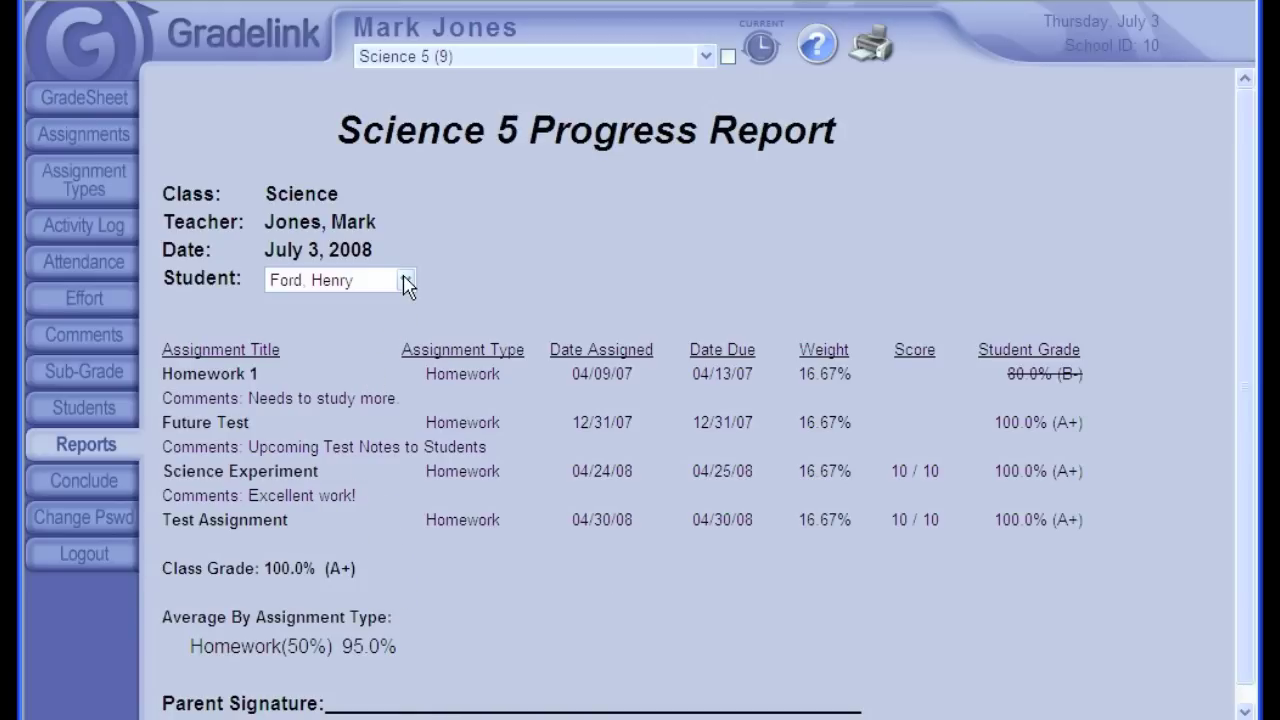
{"action": "left_click", "coordinate": [405, 280]}
{"action": "left_click", "coordinate": [392, 364]}
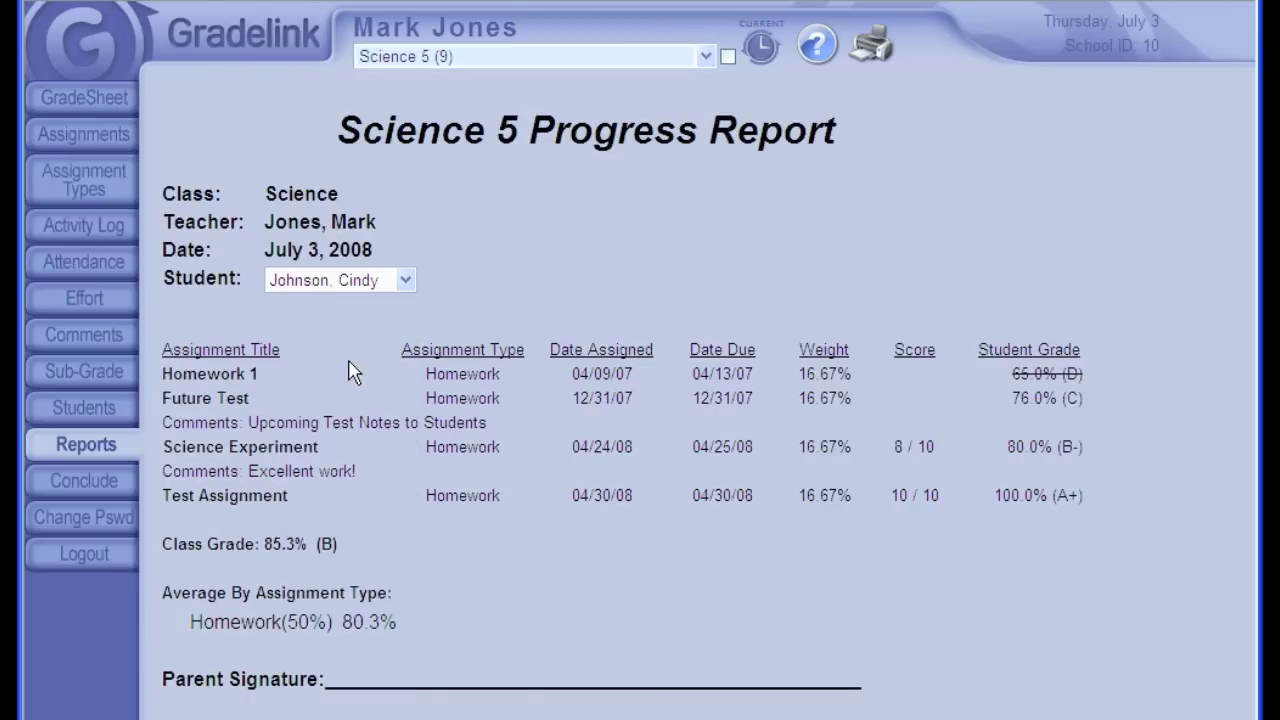
Generate the class grades report for Science 5, keeping the title "Science 5 Progress Report" and the signature line
{"action": "left_click", "coordinate": [114, 449]}
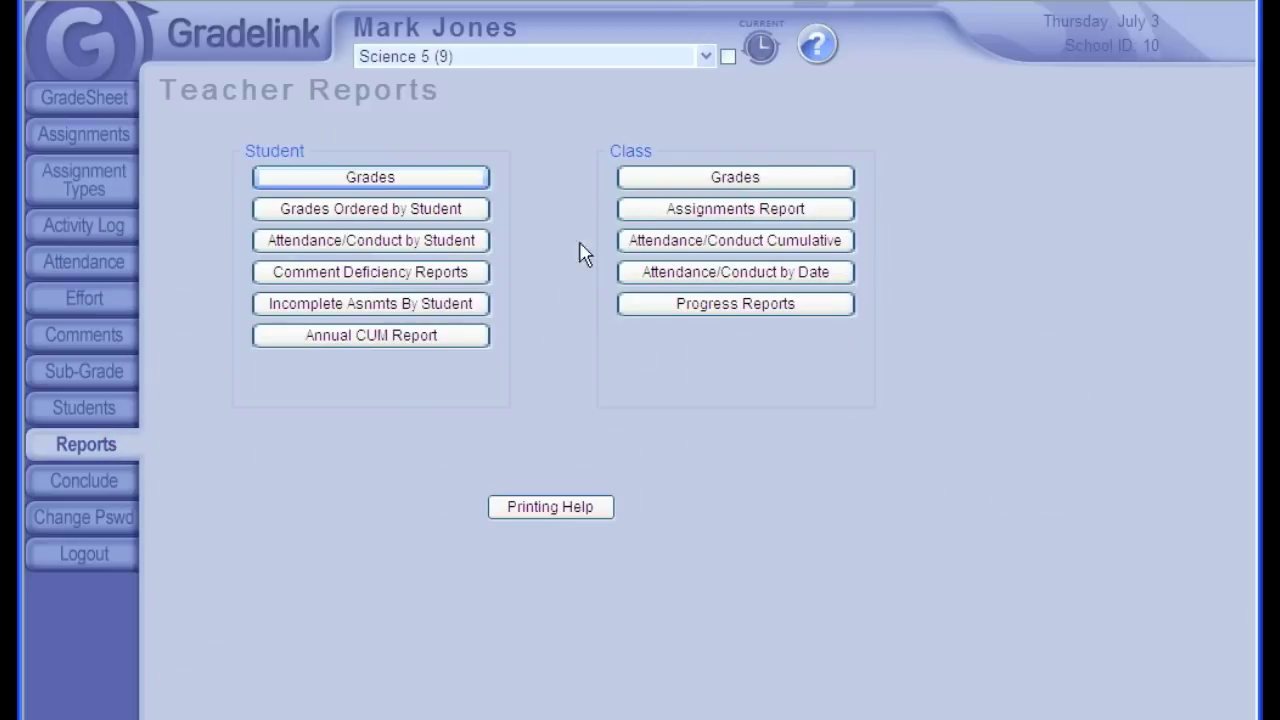
{"action": "left_click", "coordinate": [673, 186]}
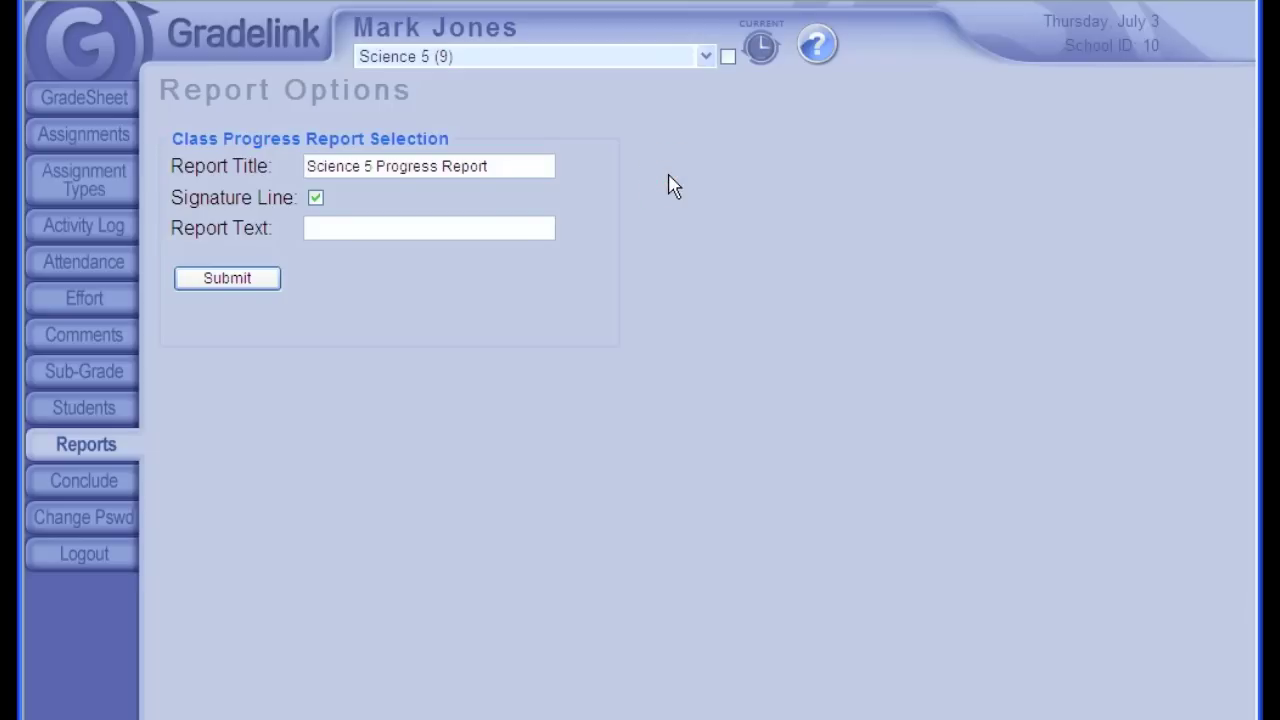
{"action": "left_click", "coordinate": [276, 290]}
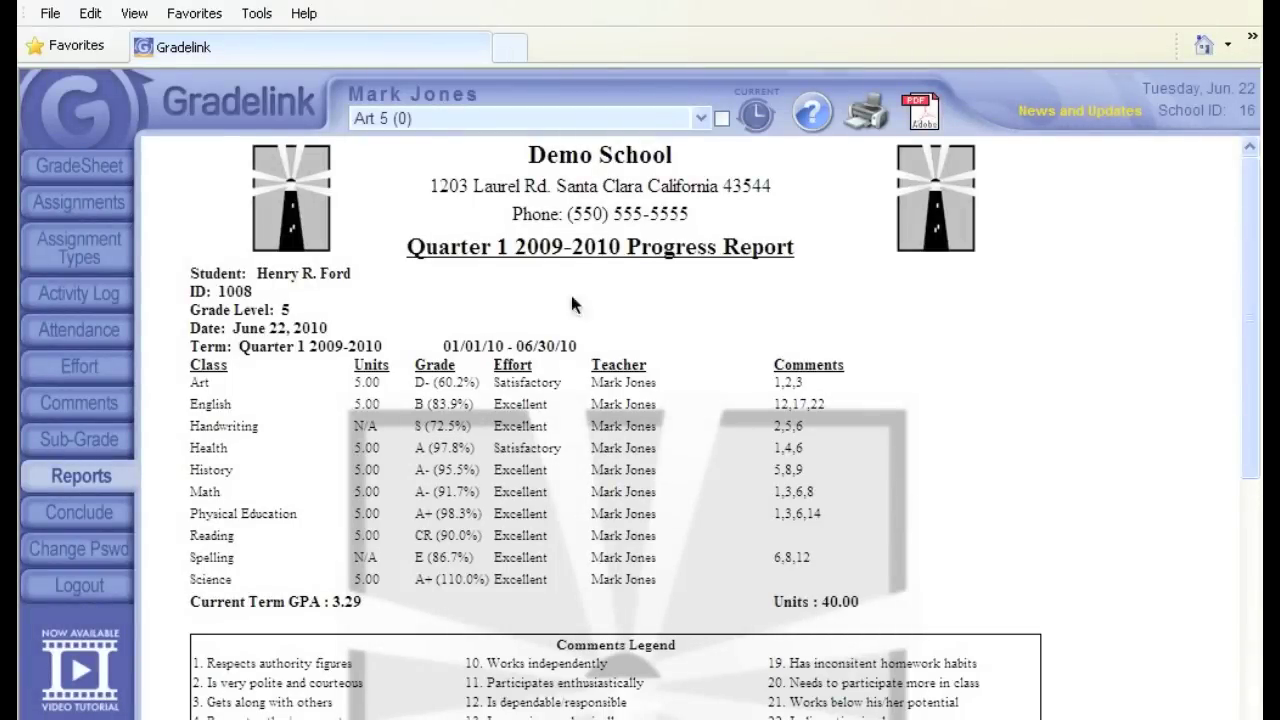
Open the browser's page setup for the progress report and keep the header and footer fields blank
{"action": "left_click", "coordinate": [50, 13]}
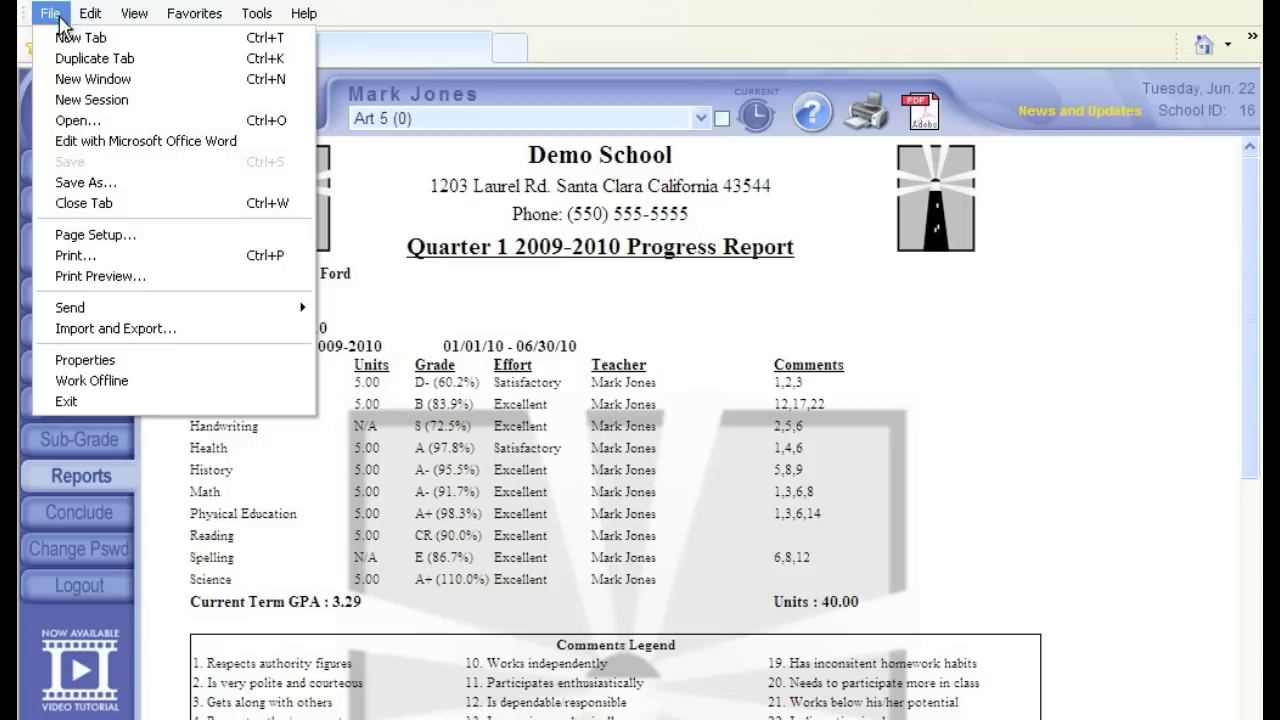
{"action": "left_click", "coordinate": [175, 246]}
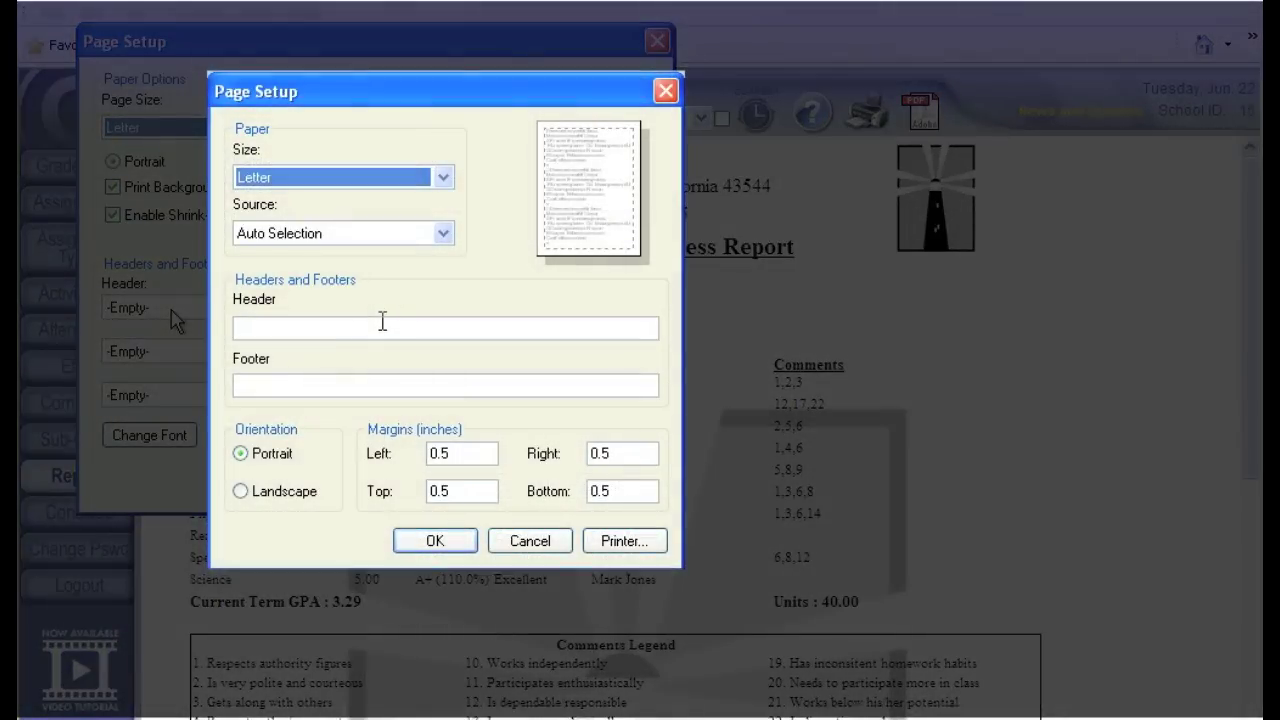
{"action": "left_click", "coordinate": [315, 331]}
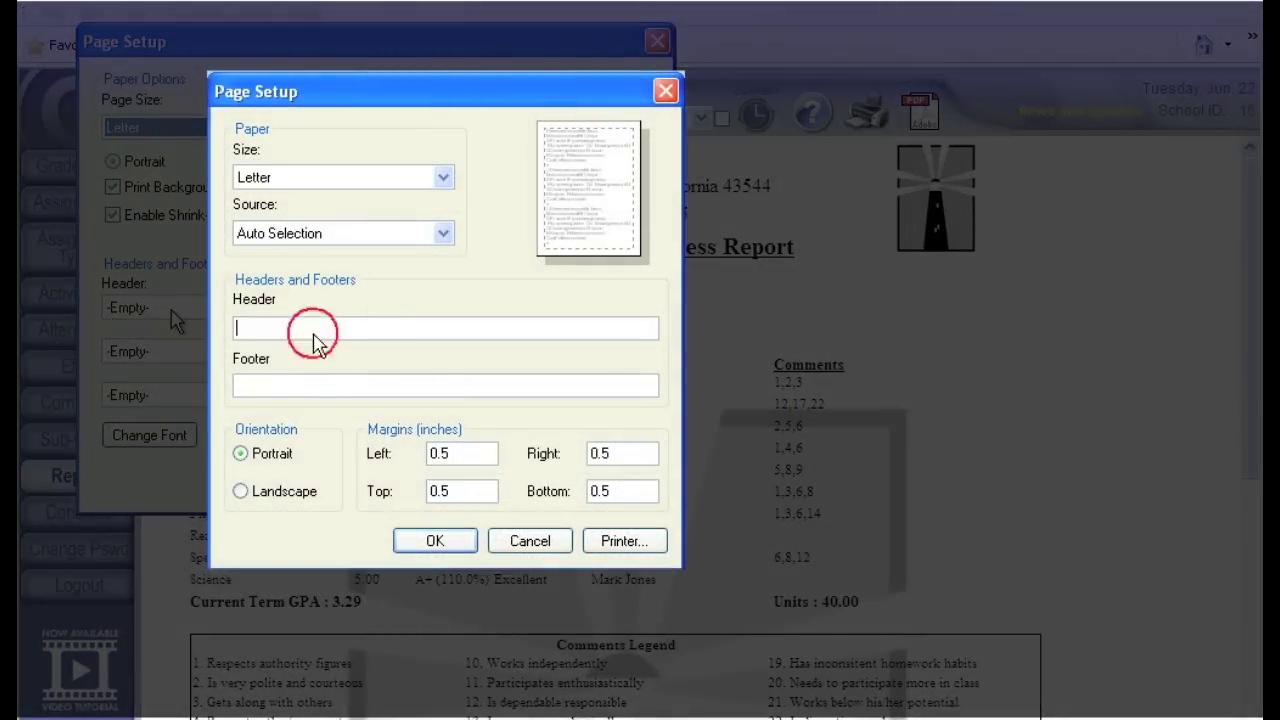
{"action": "left_click", "coordinate": [305, 386]}
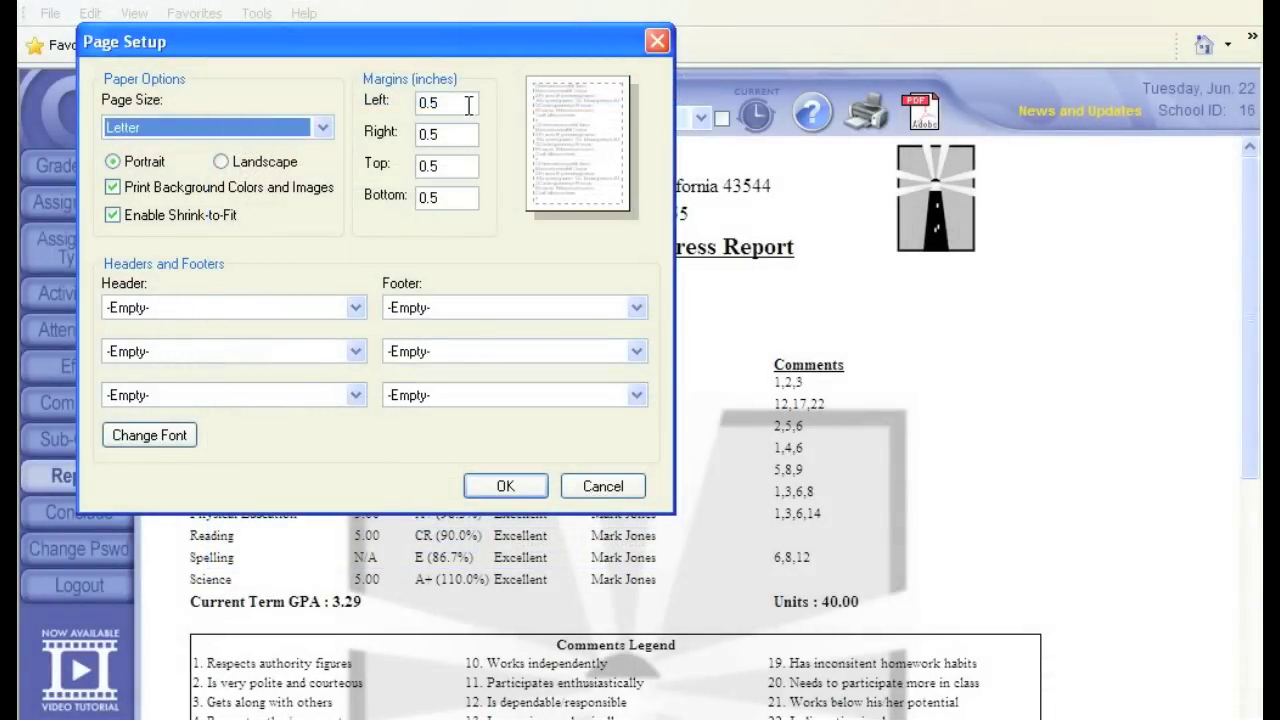
Set the left, right, top and bottom page margins to 0.166 inches and apply the page setup
{"action": "left_click_drag", "start_coordinate": [468, 104], "coordinate": [378, 105]}
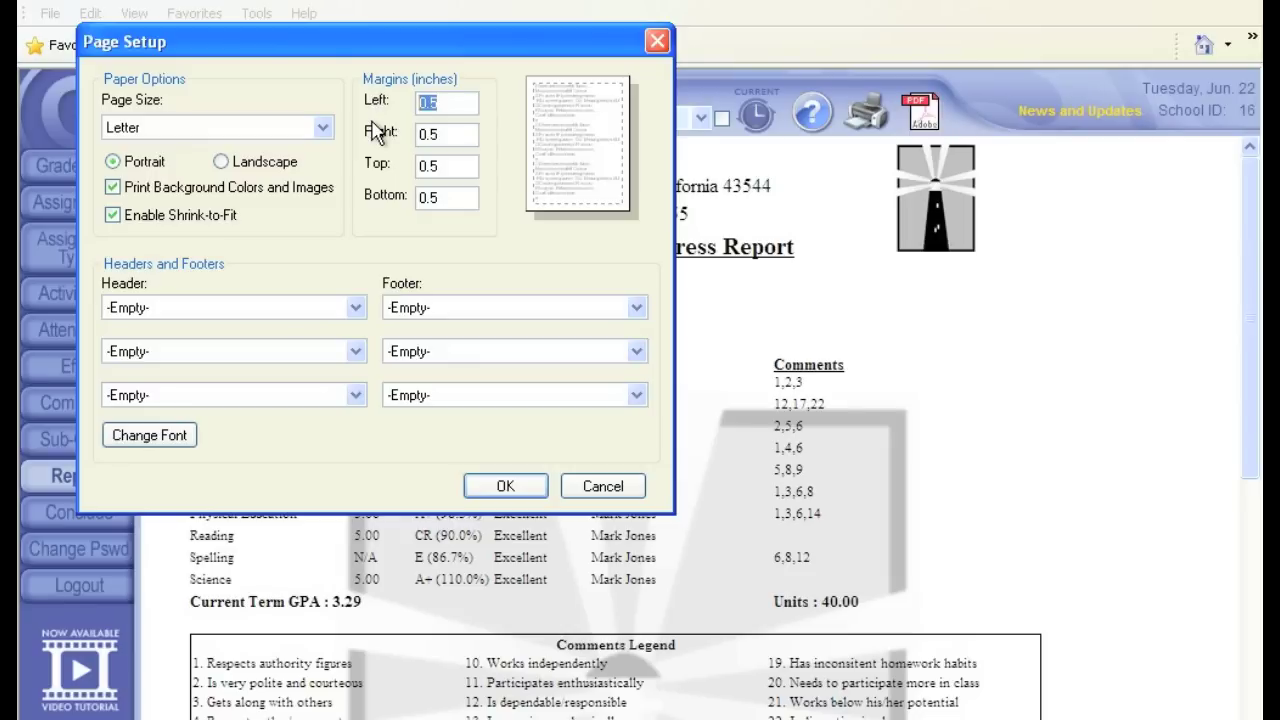
{"action": "type", "text": "0.166"}
{"action": "key", "text": "Tab"}
{"action": "type", "text": "0.166"}
{"action": "key", "text": "Tab"}
{"action": "type", "text": "0.166"}
{"action": "key", "text": "Tab"}
{"action": "type", "text": "0.166"}
{"action": "key", "text": "Tab"}
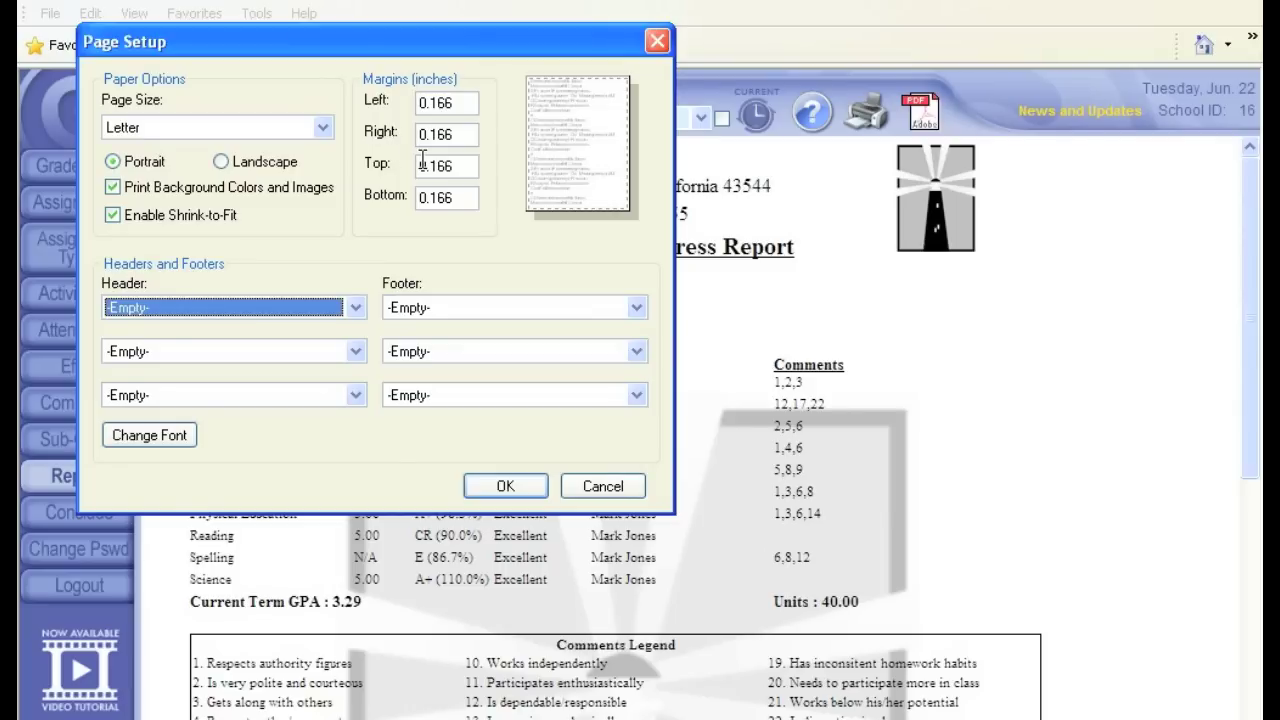
{"action": "left_click", "coordinate": [505, 486]}
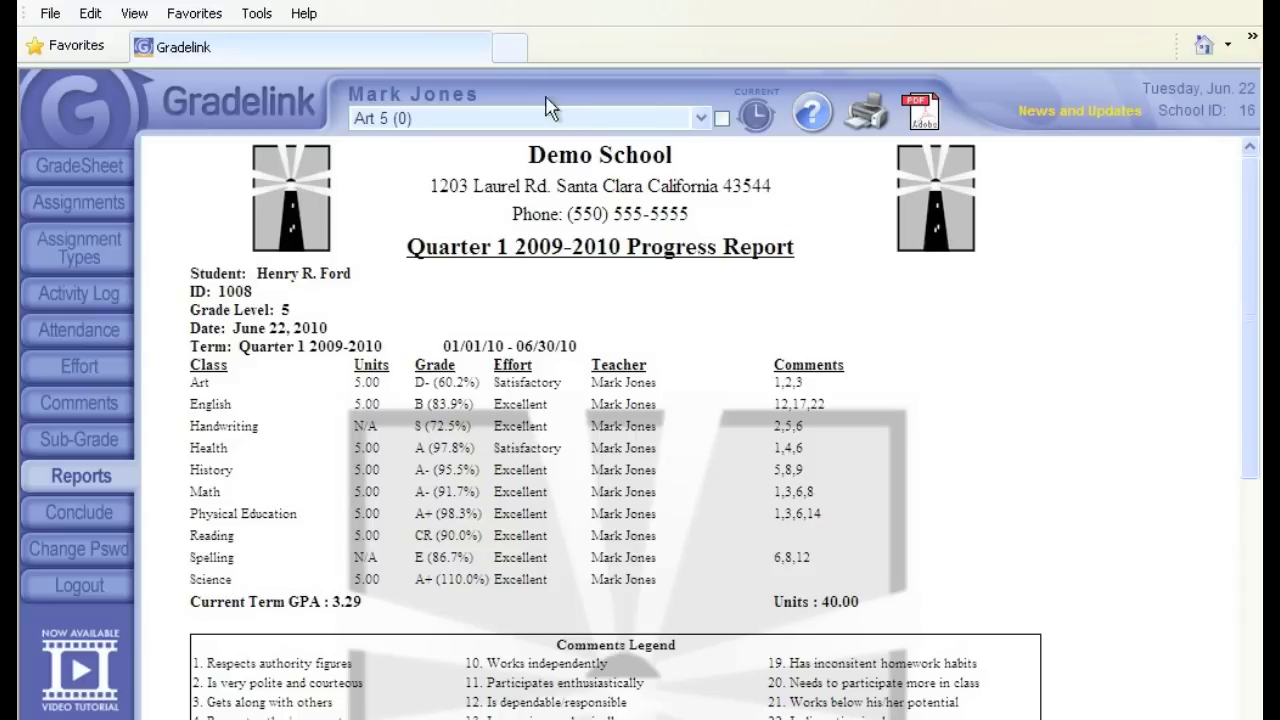
Enable printing of background colors and images in the browser's advanced Internet options
{"action": "left_click", "coordinate": [260, 16]}
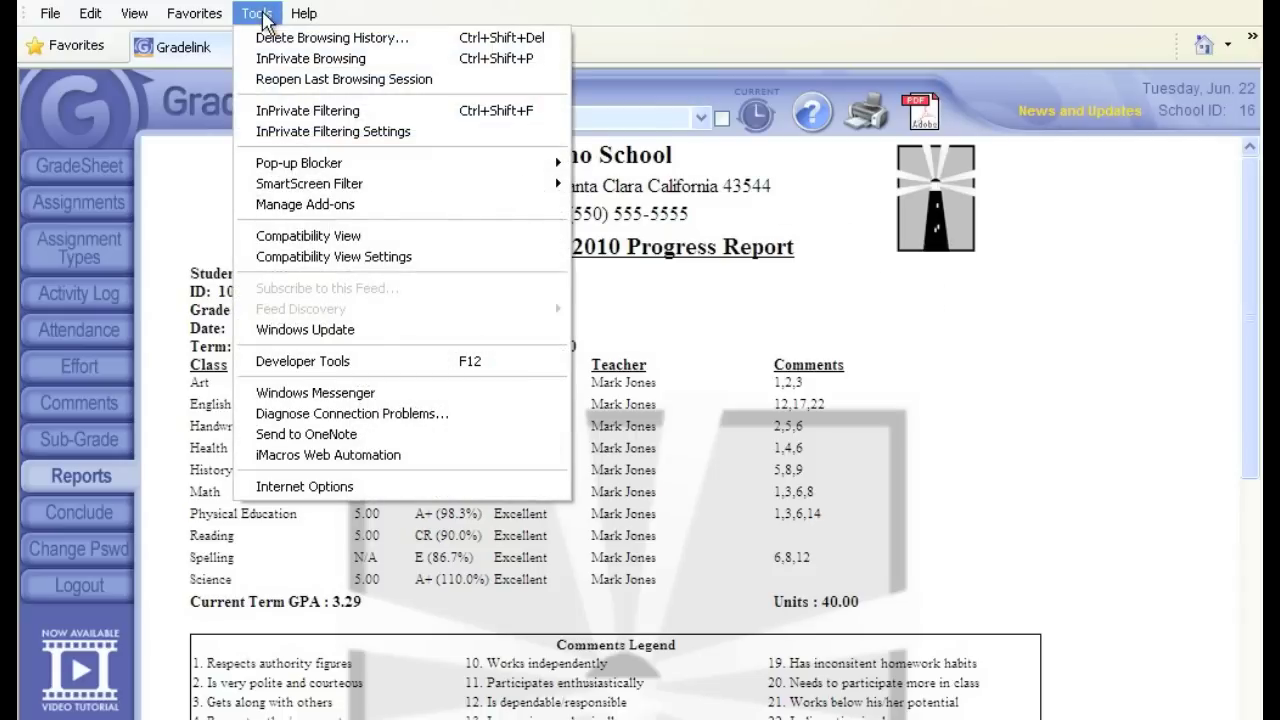
{"action": "left_click", "coordinate": [420, 487]}
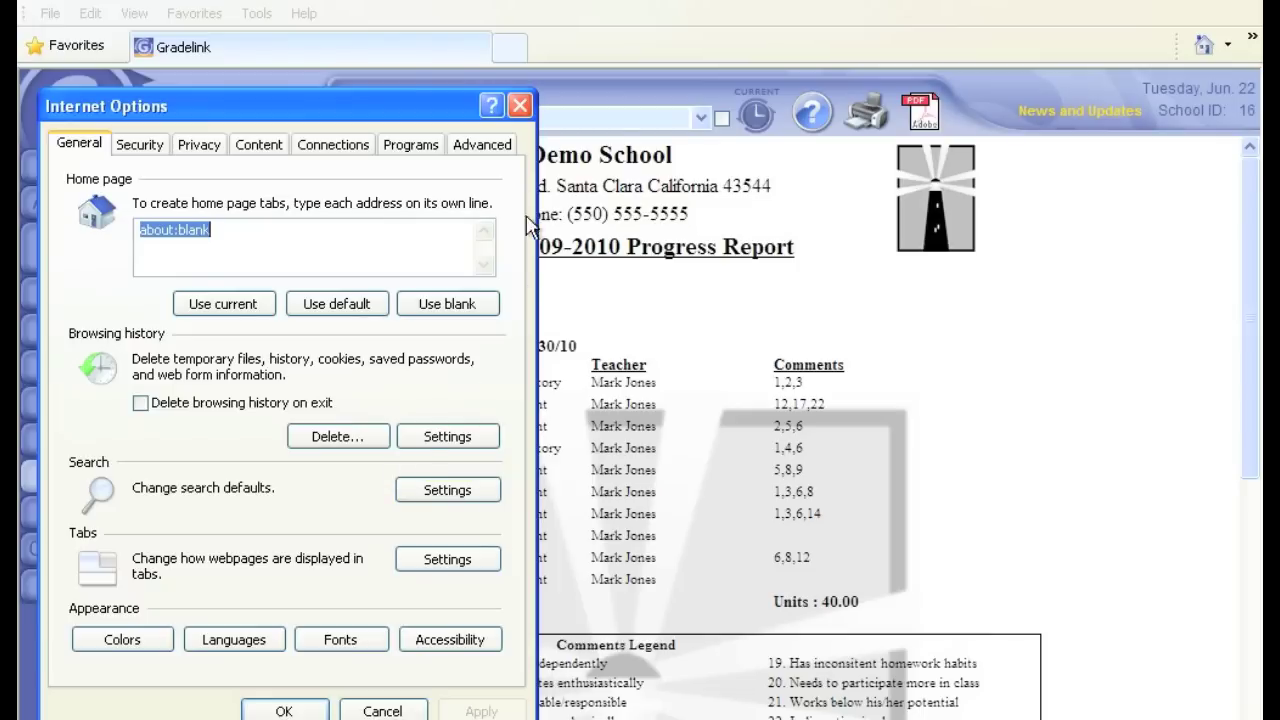
{"action": "left_click", "coordinate": [486, 146]}
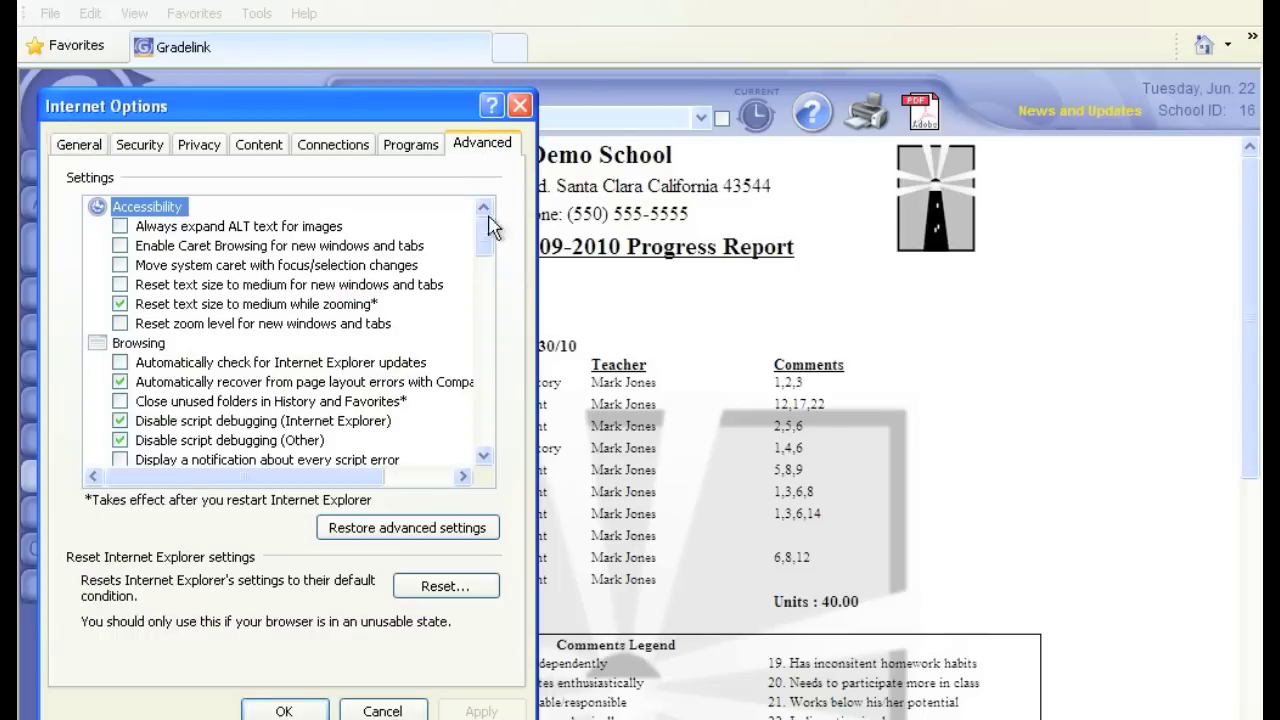
{"action": "left_click_drag", "start_coordinate": [490, 250], "coordinate": [501, 390]}
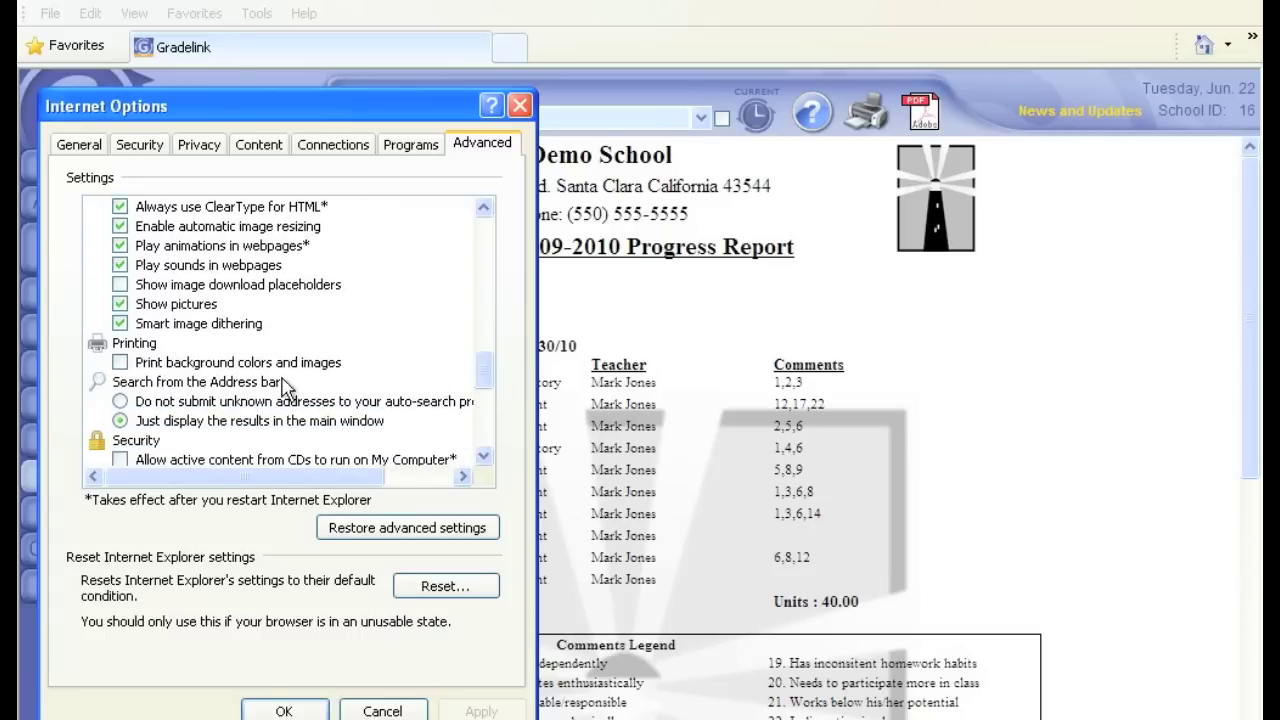
{"action": "left_click", "coordinate": [120, 366]}
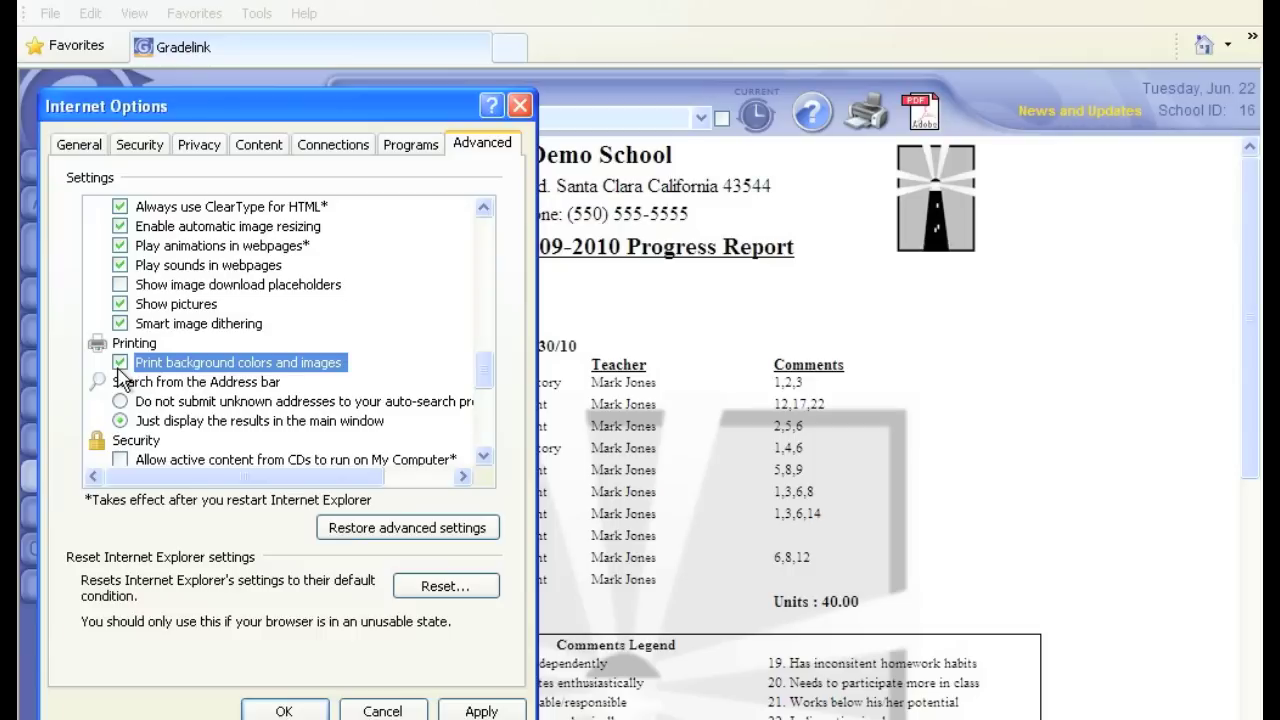
{"action": "left_click", "coordinate": [311, 708]}
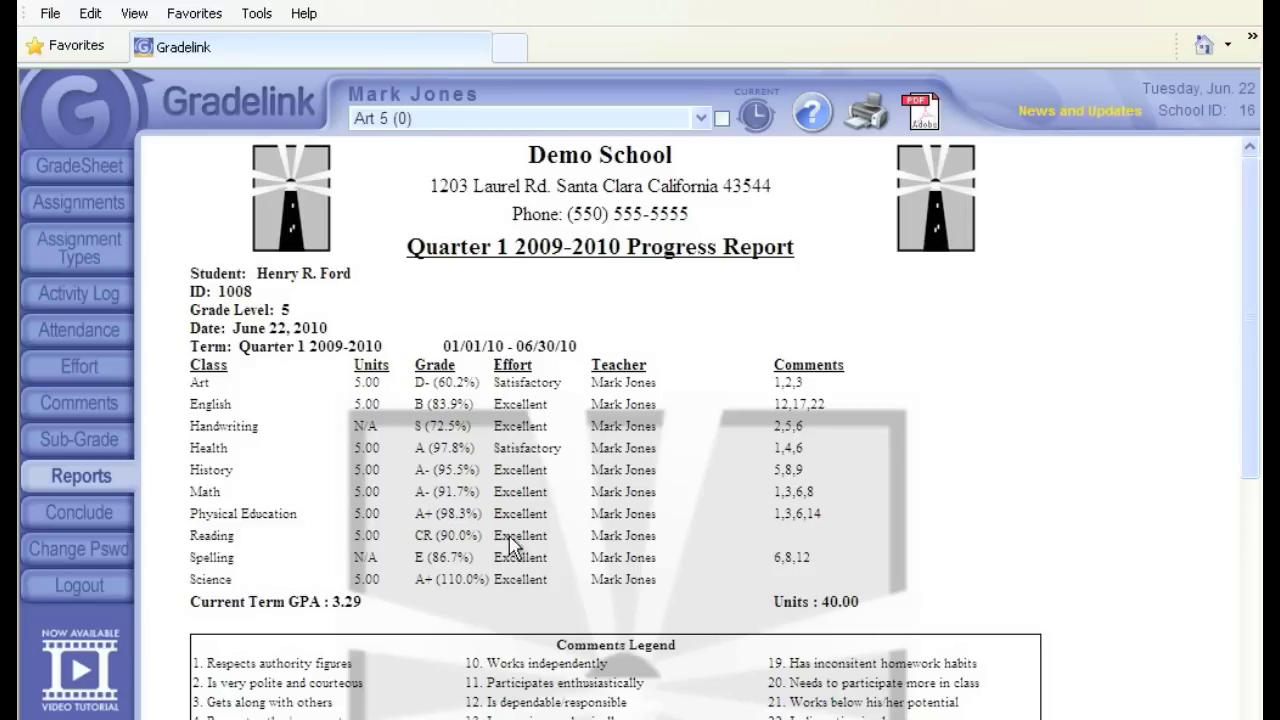
Print all pages of the progress report on the Samsung ML-2850 Series, accepting its current printing preferences
{"action": "left_click", "coordinate": [876, 136]}
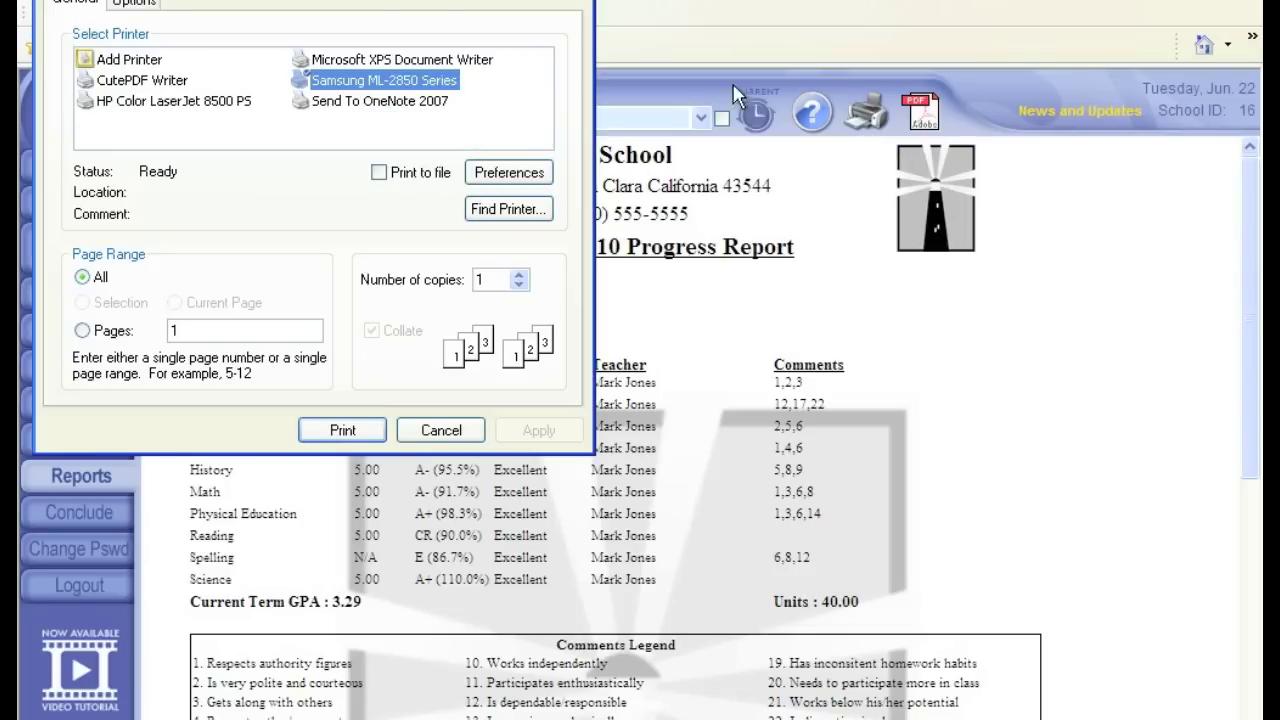
{"action": "left_click", "coordinate": [537, 179]}
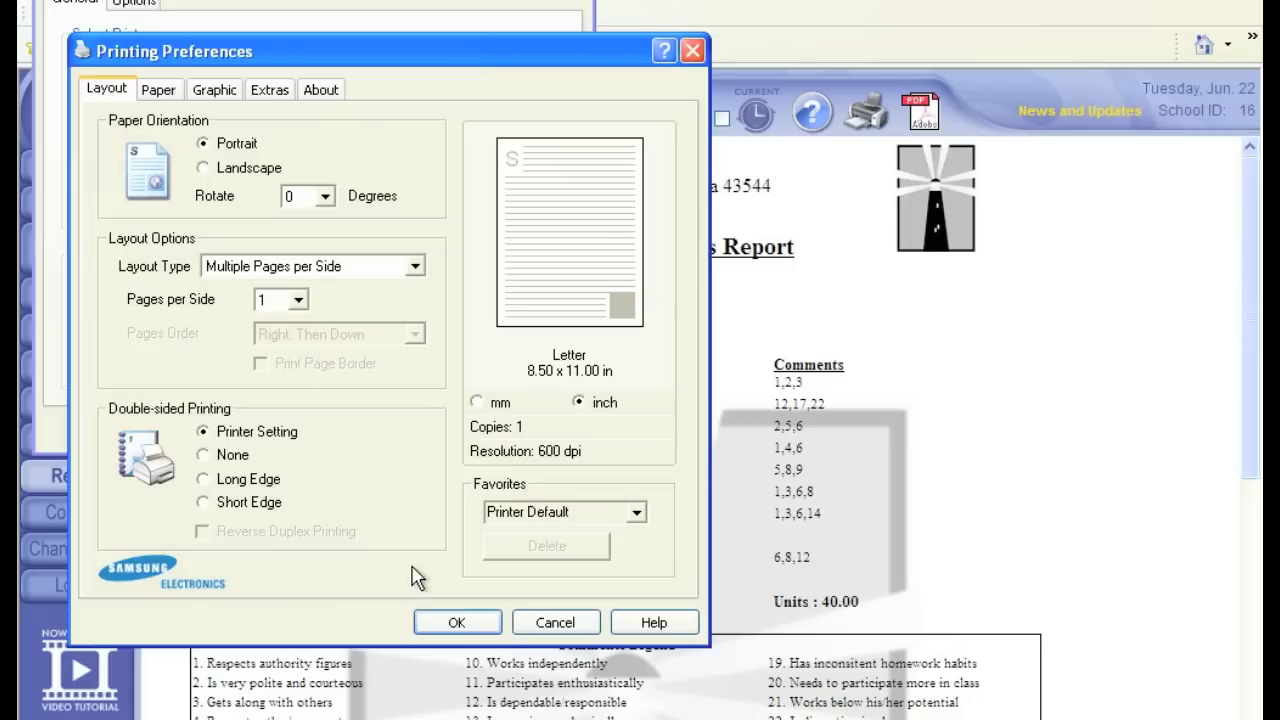
{"action": "left_click", "coordinate": [456, 623]}
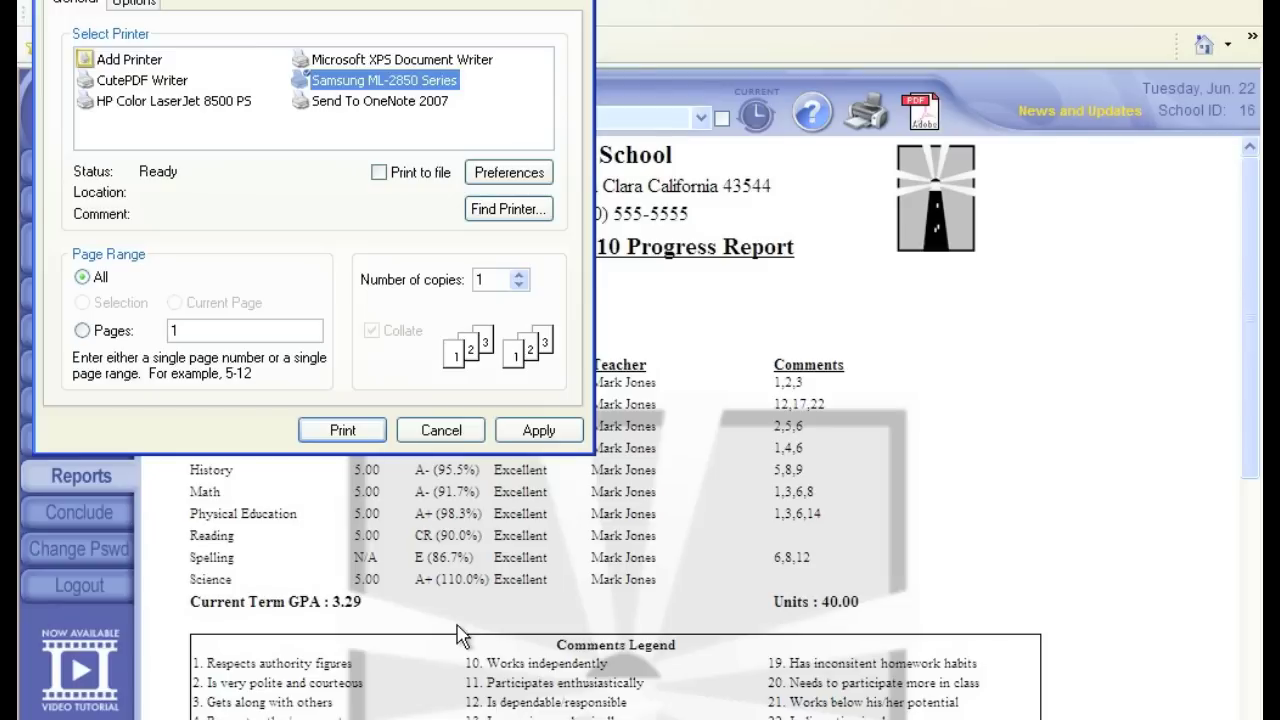
{"action": "left_click", "coordinate": [369, 434]}
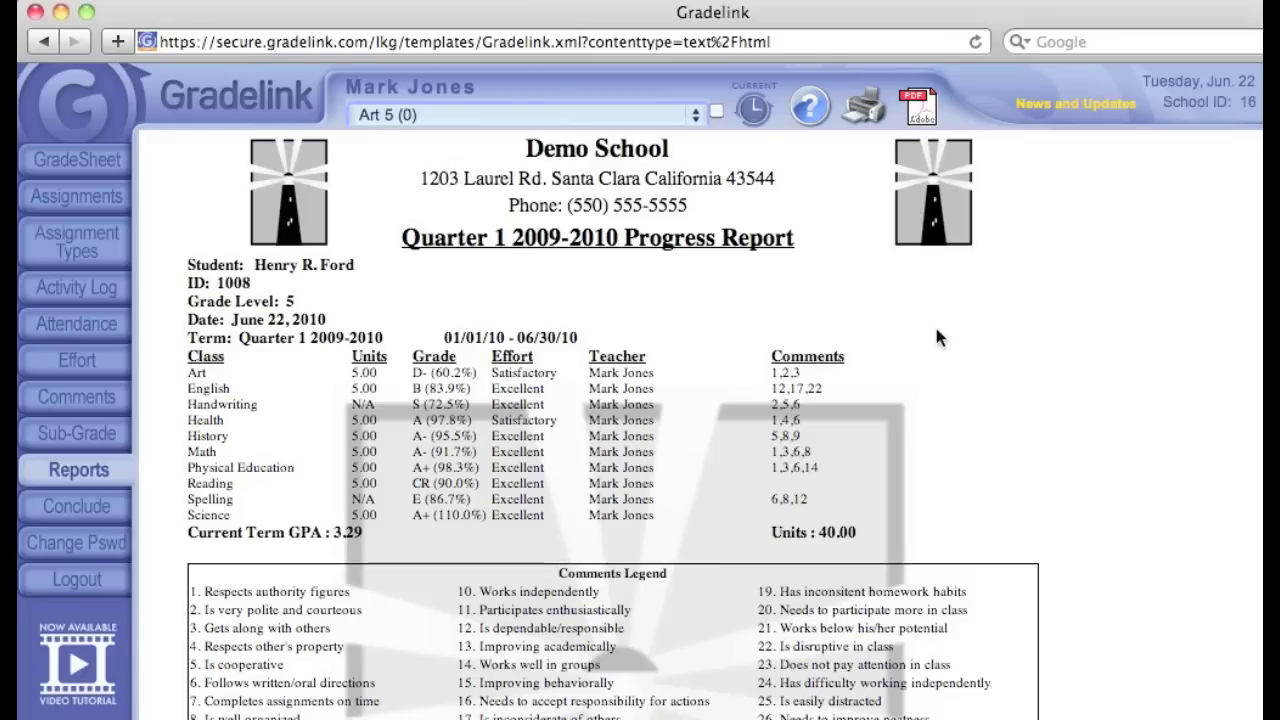
Open the student's Quarter 1 2009-2010 progress report as a PDF
{"action": "left_click", "coordinate": [920, 108]}
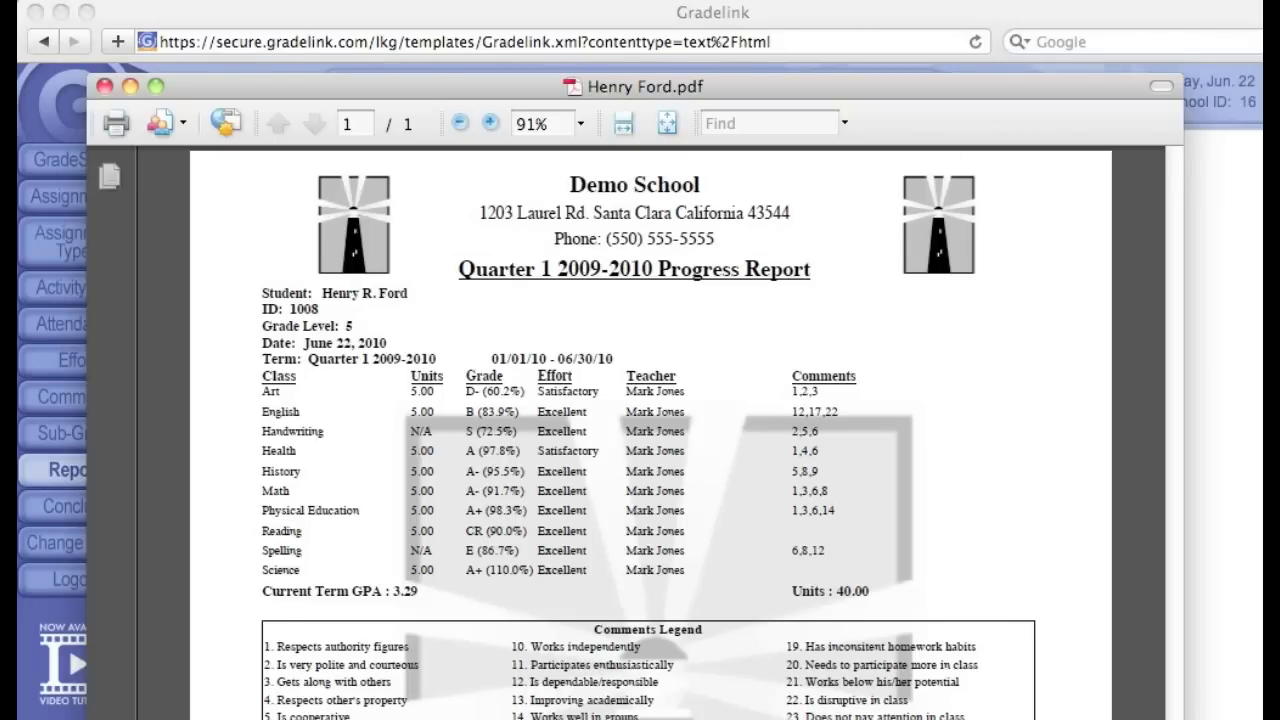
Open the expanded print settings for the progress report PDF and set page scaling to None
{"action": "left_click", "coordinate": [117, 128]}
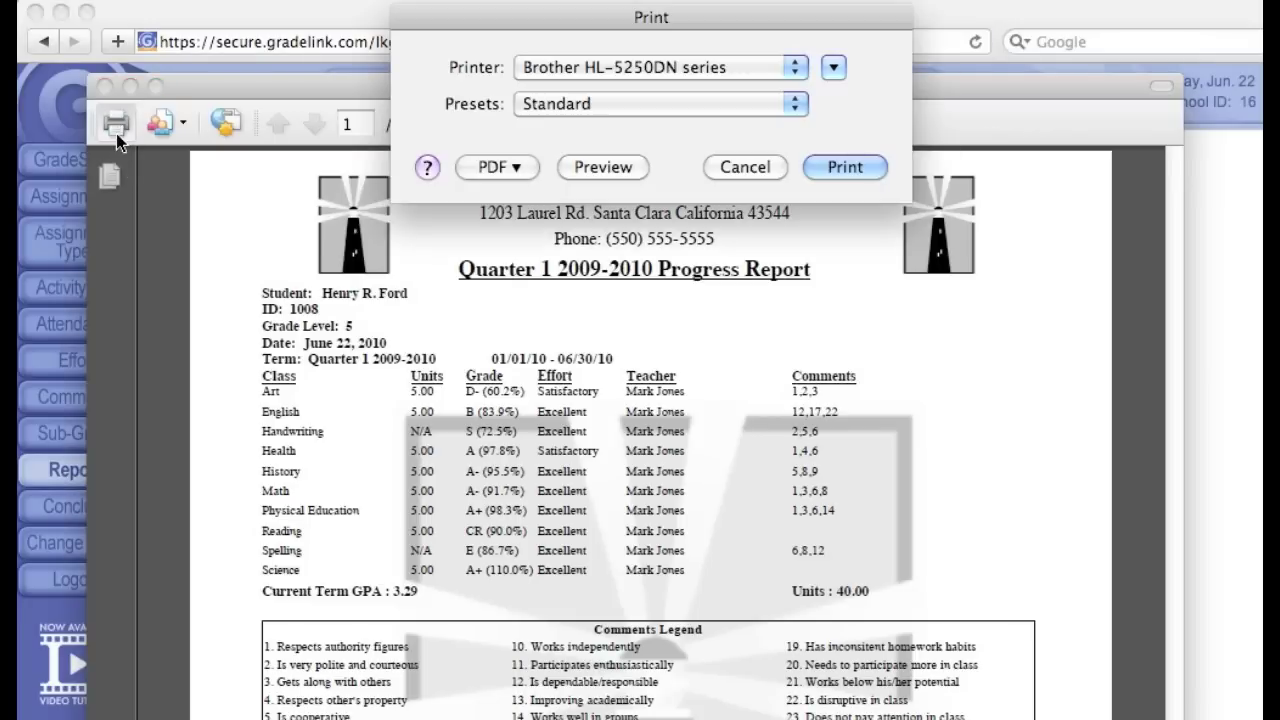
{"action": "left_click", "coordinate": [834, 68]}
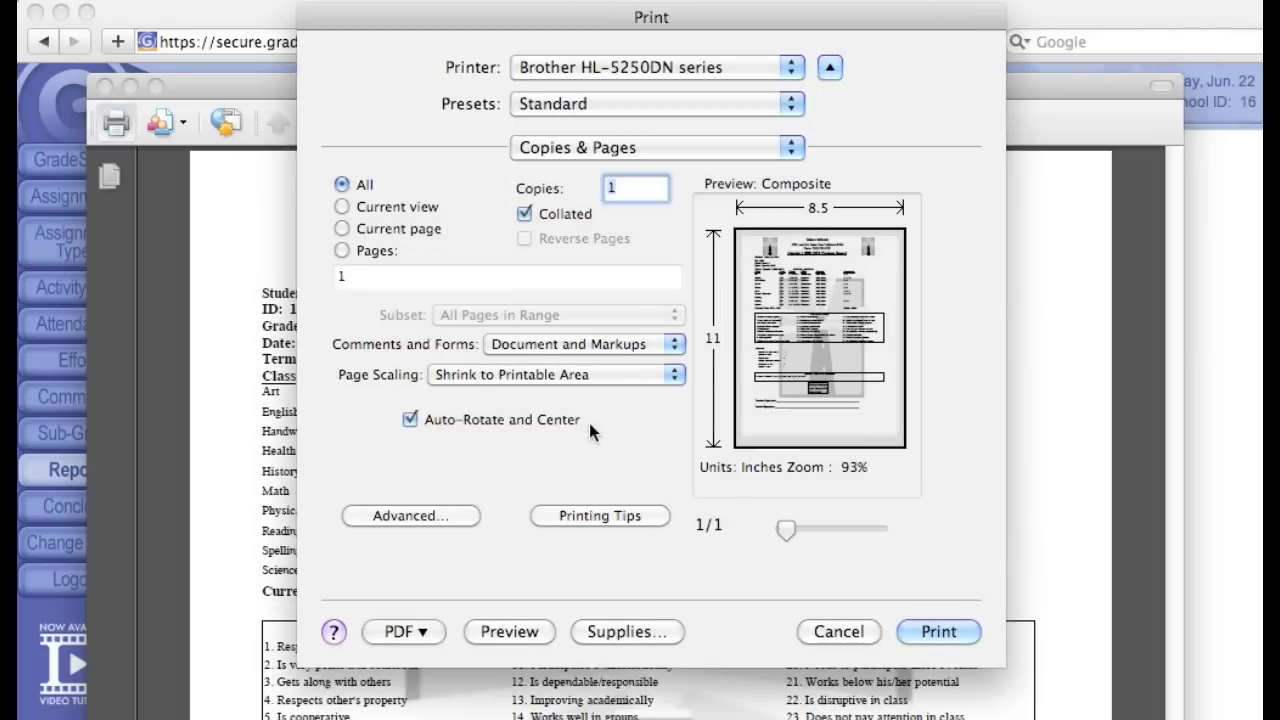
{"action": "left_click", "coordinate": [459, 375]}
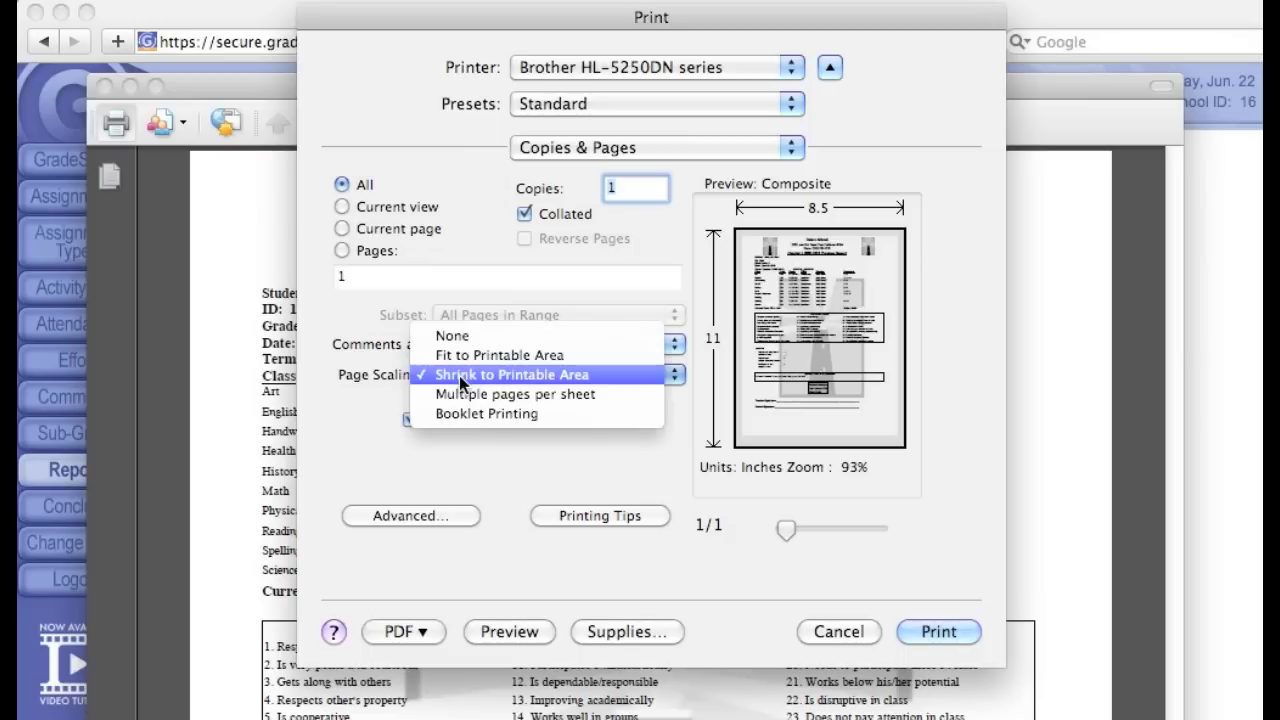
{"action": "left_click", "coordinate": [471, 339]}
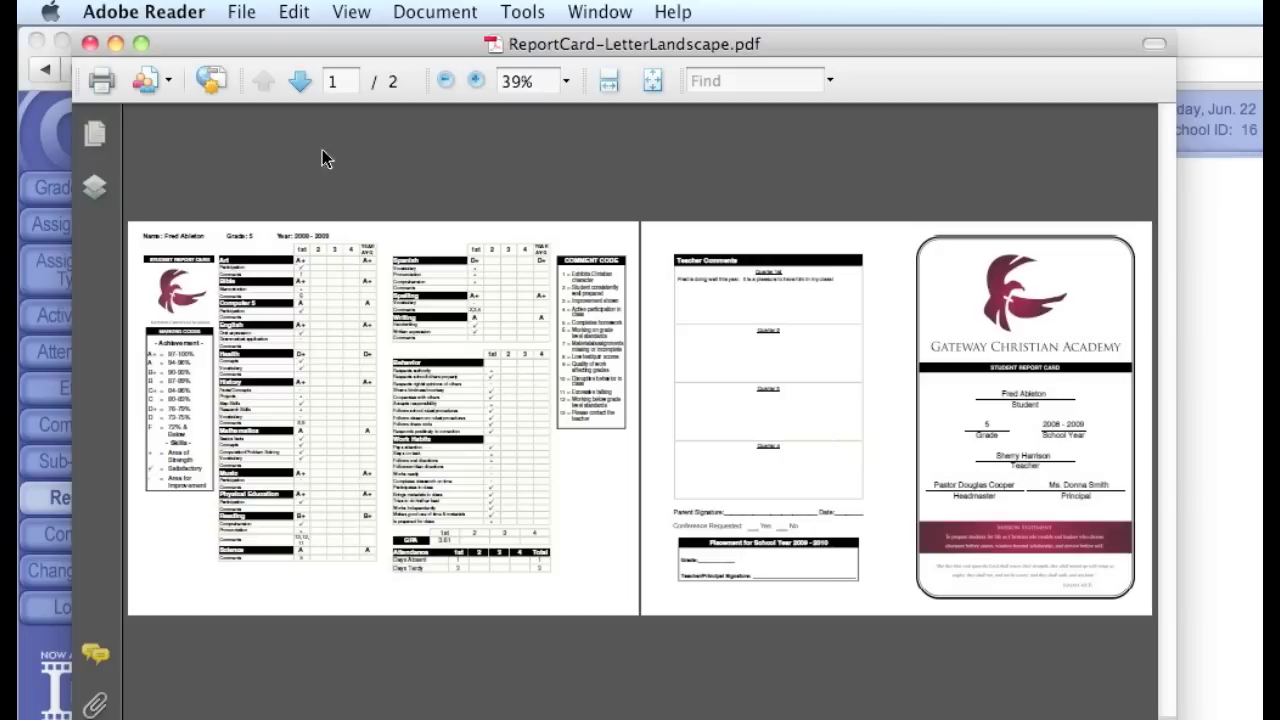
Set up the ReportCard-LetterLandscape.pdf page as landscape US Letter and apply the page setup
{"action": "left_click", "coordinate": [243, 13]}
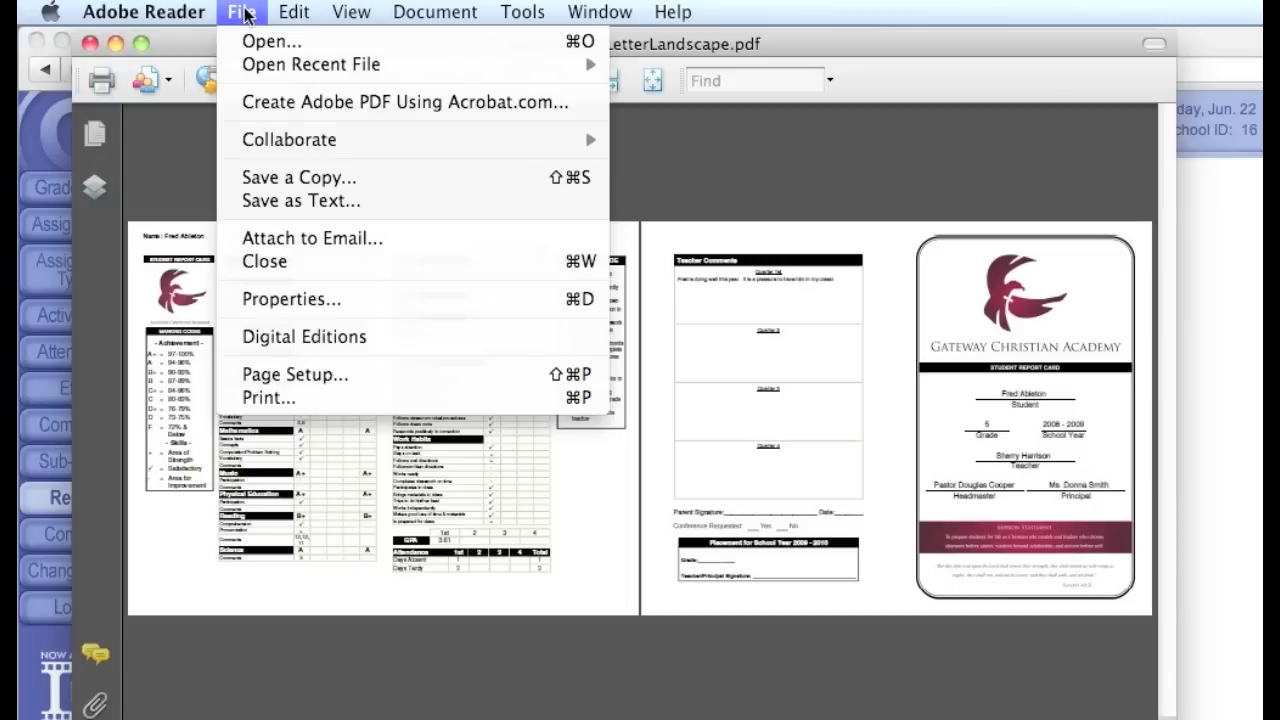
{"action": "left_click", "coordinate": [340, 377]}
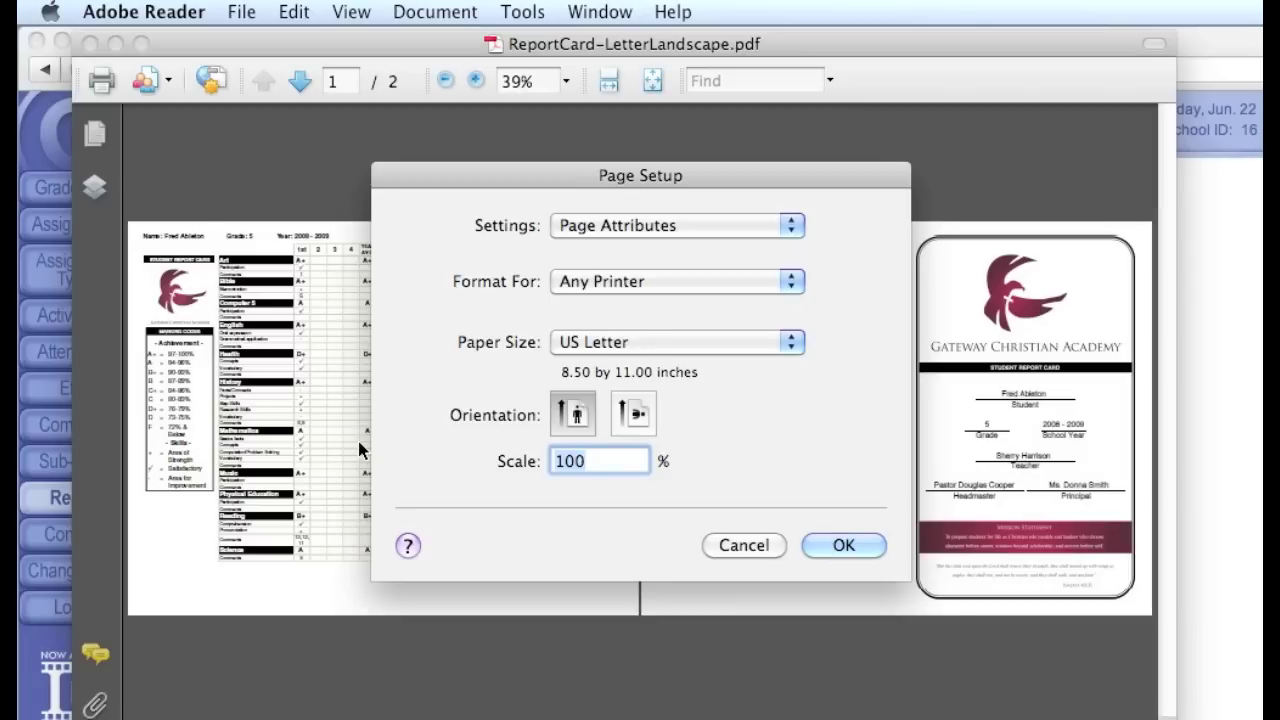
{"action": "left_click", "coordinate": [631, 416]}
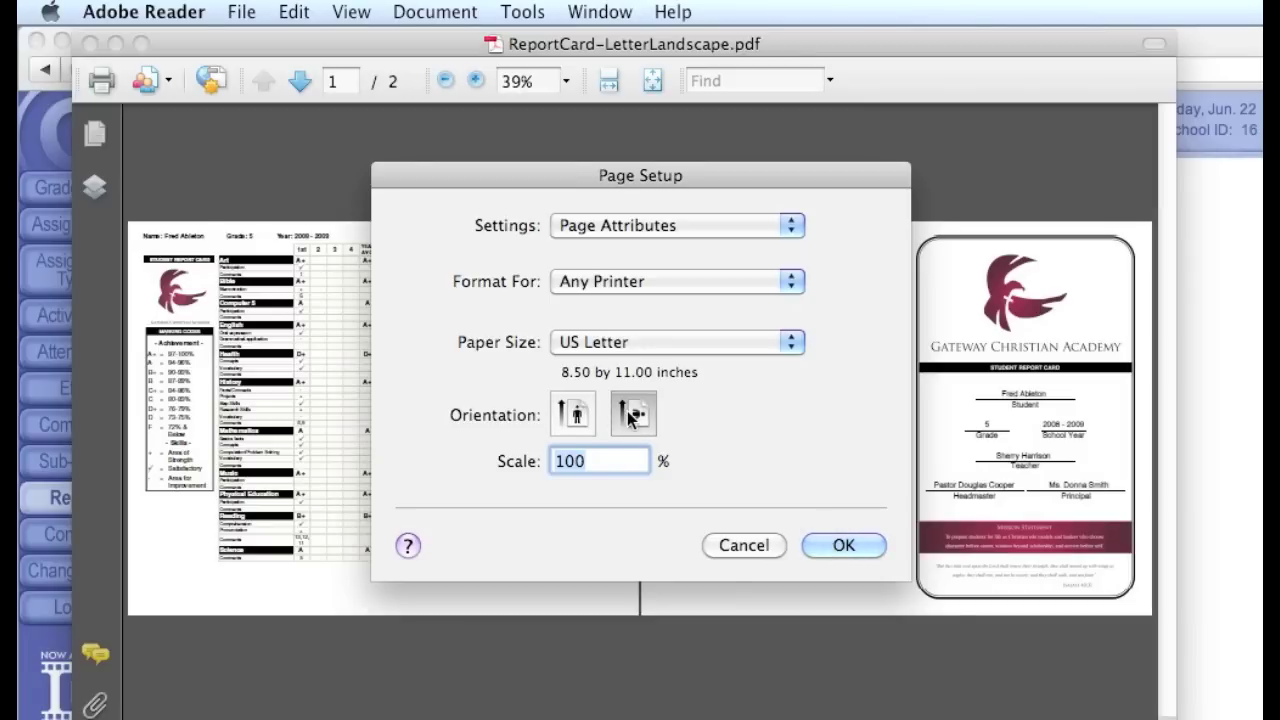
{"action": "left_click", "coordinate": [654, 340]}
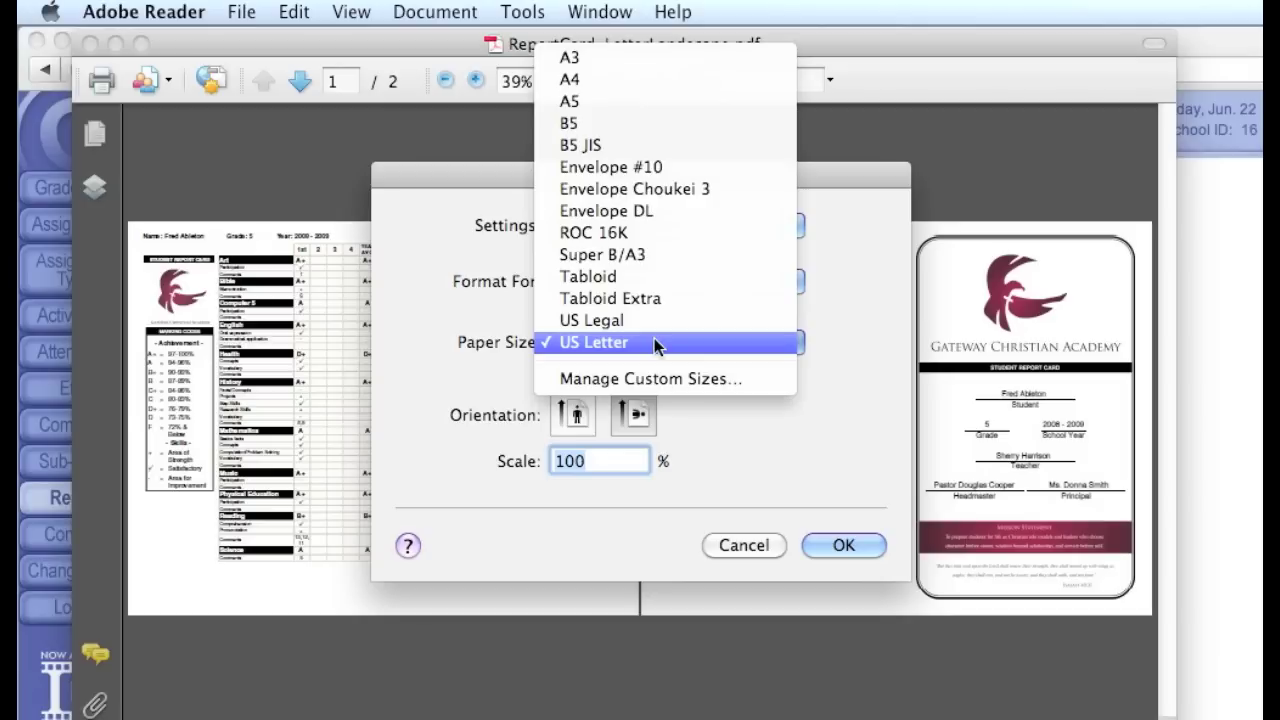
{"action": "left_click", "coordinate": [654, 340]}
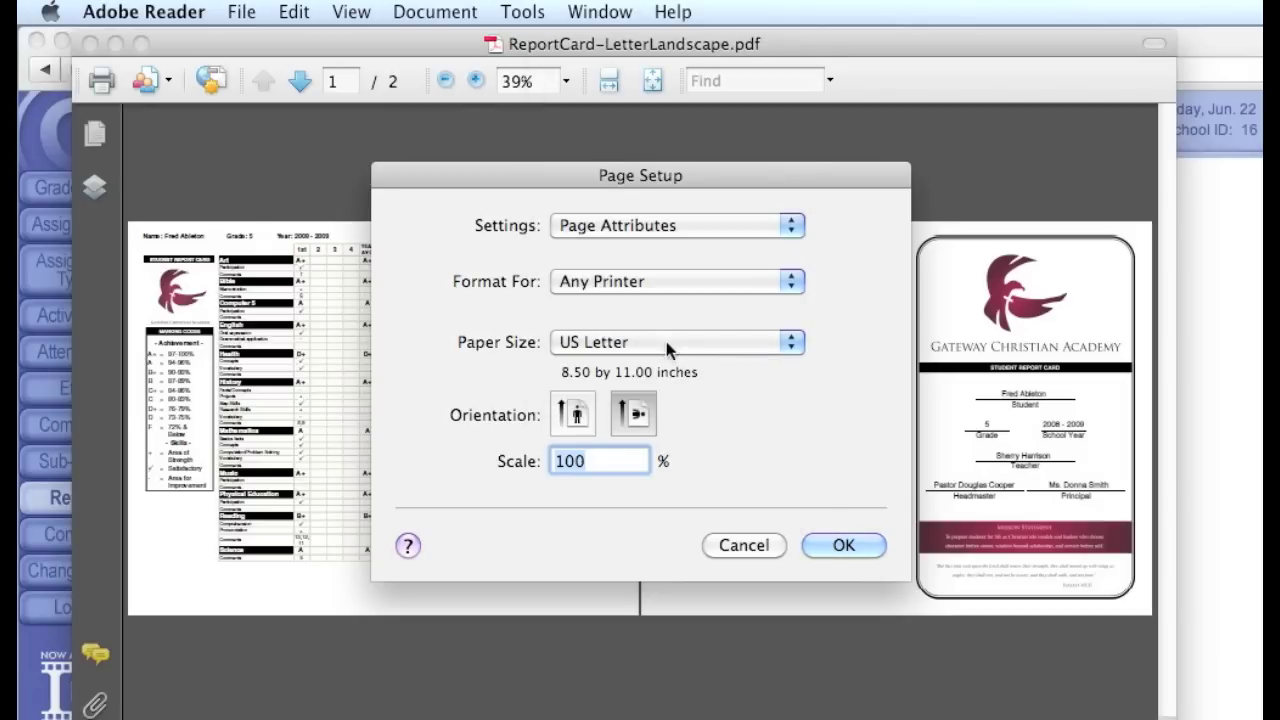
{"action": "left_click", "coordinate": [849, 546]}
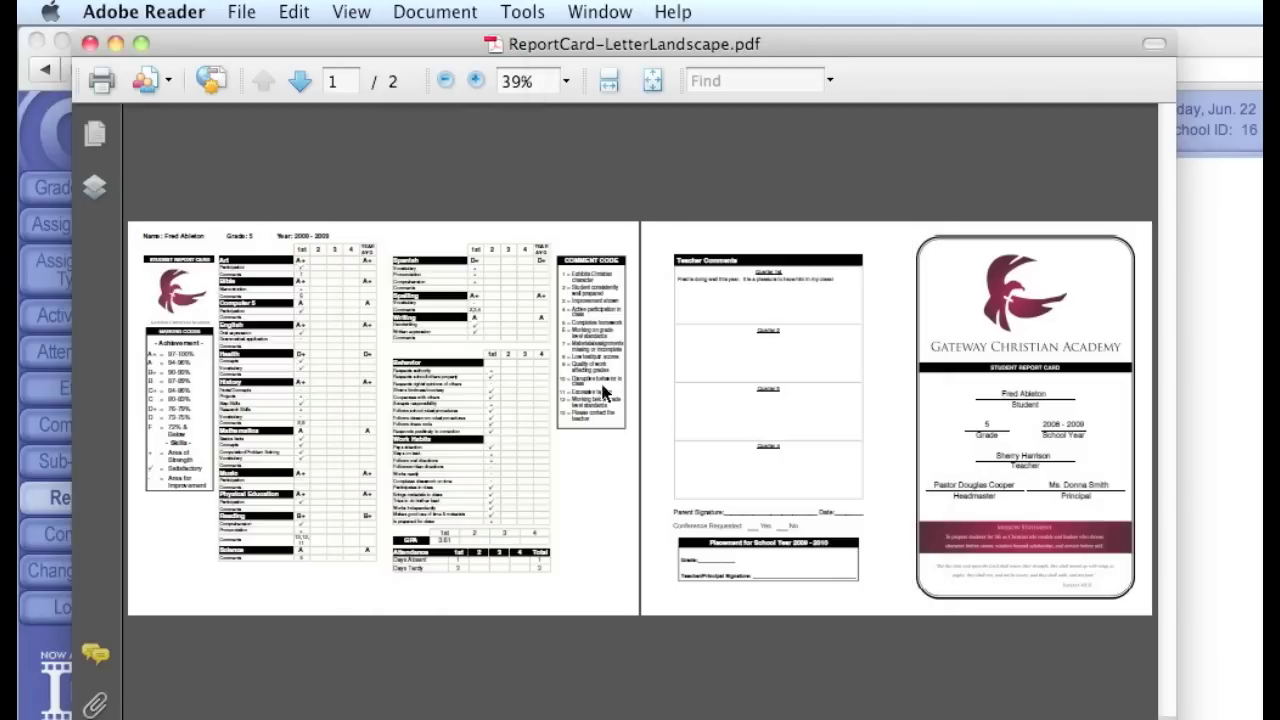
Print all pages of the landscape report card two-sided with short-edge binding
{"action": "left_click", "coordinate": [102, 82]}
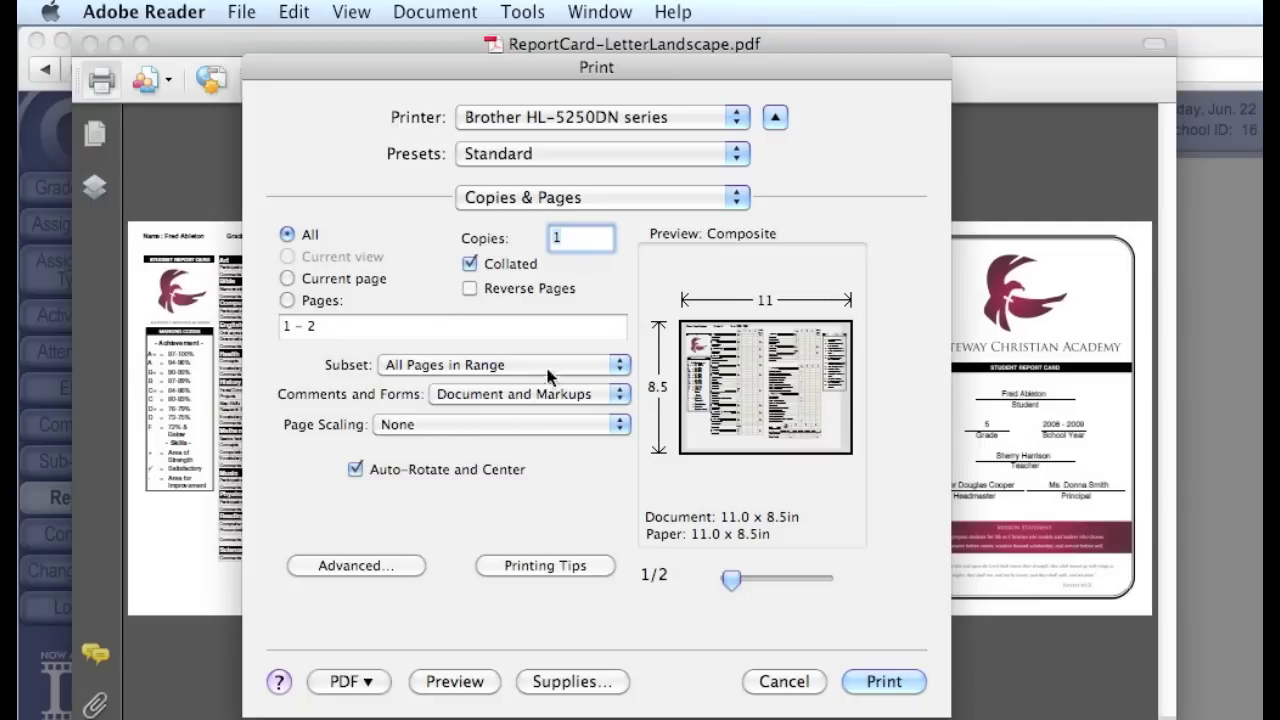
{"action": "left_click", "coordinate": [590, 200]}
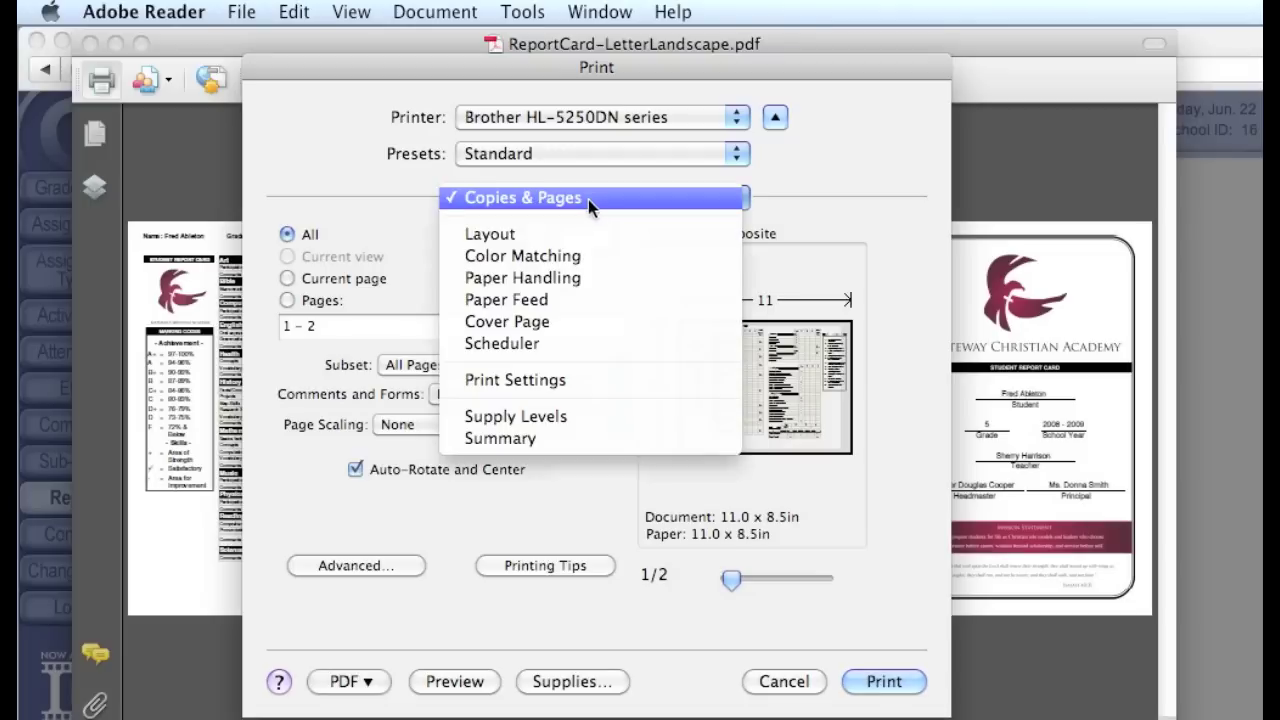
{"action": "left_click", "coordinate": [593, 238]}
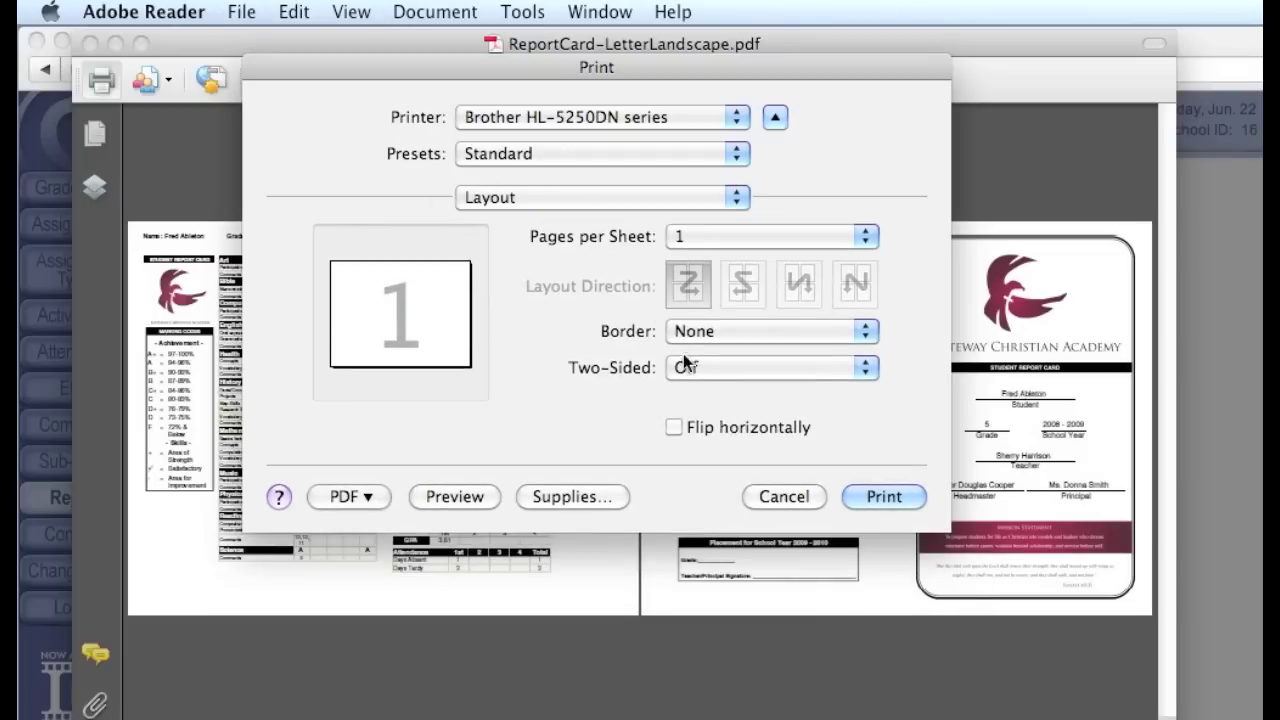
{"action": "left_click", "coordinate": [730, 368]}
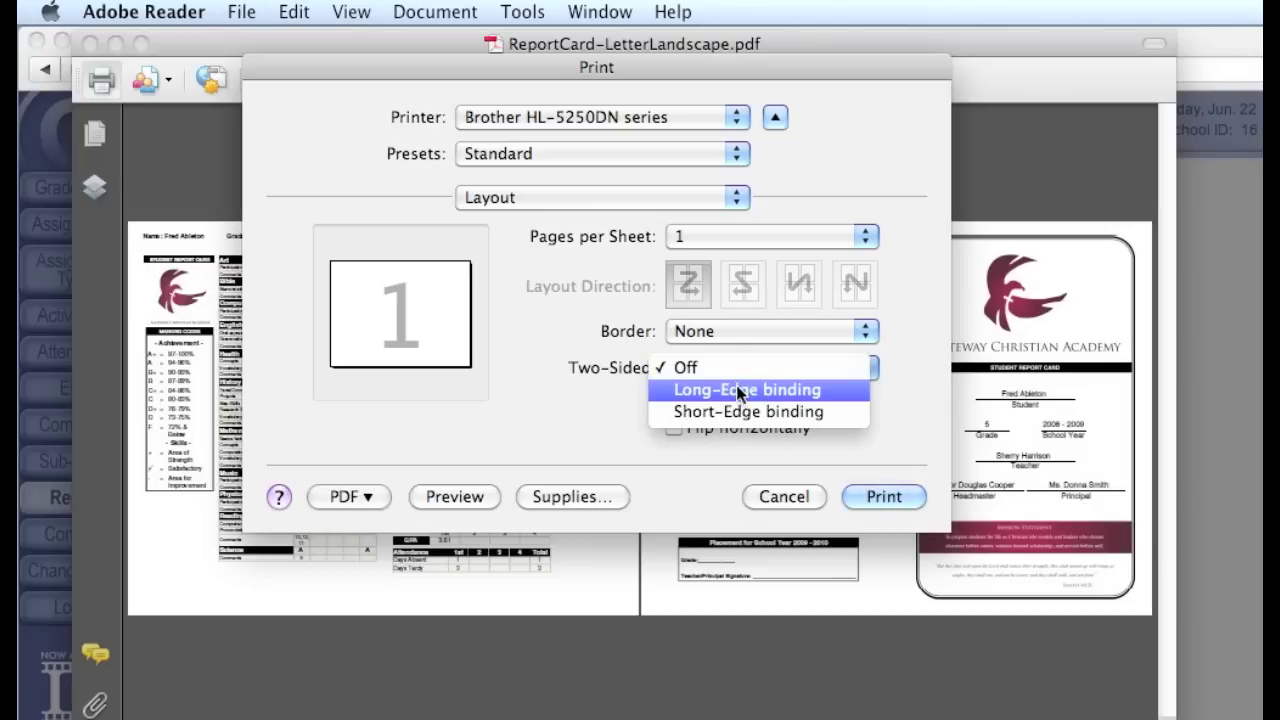
{"action": "left_click", "coordinate": [727, 411]}
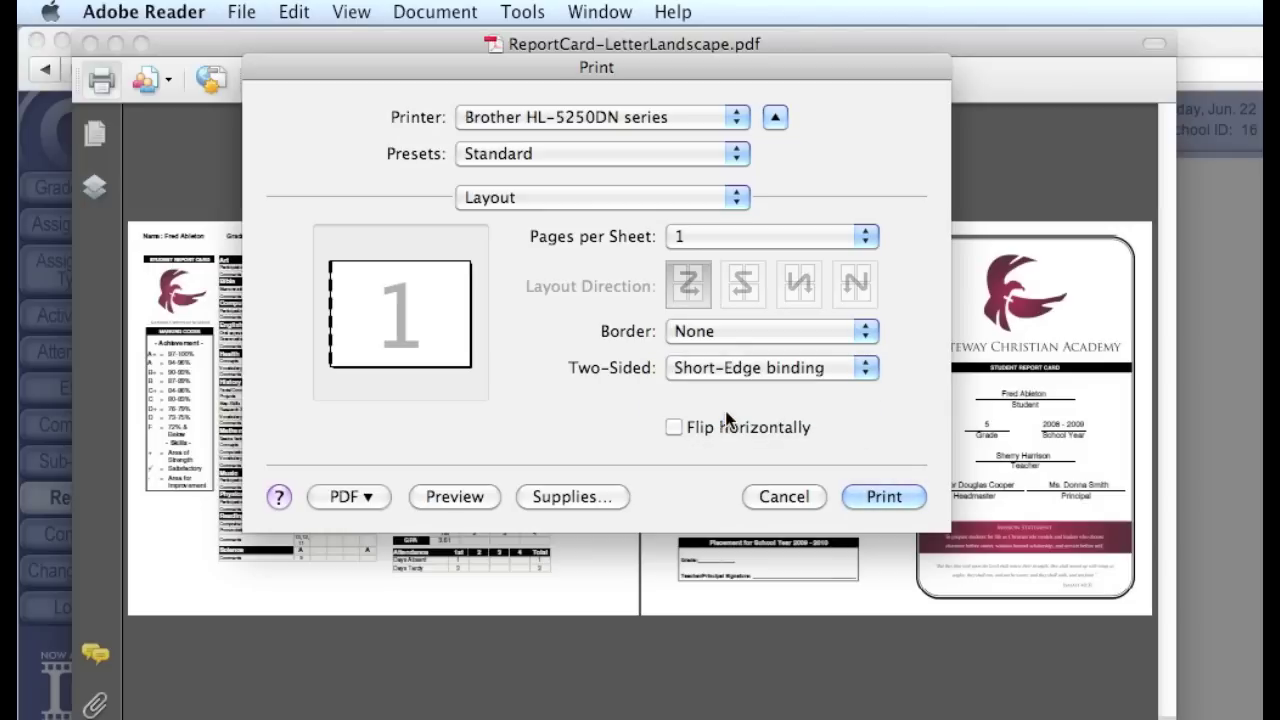
{"action": "left_click", "coordinate": [902, 495]}
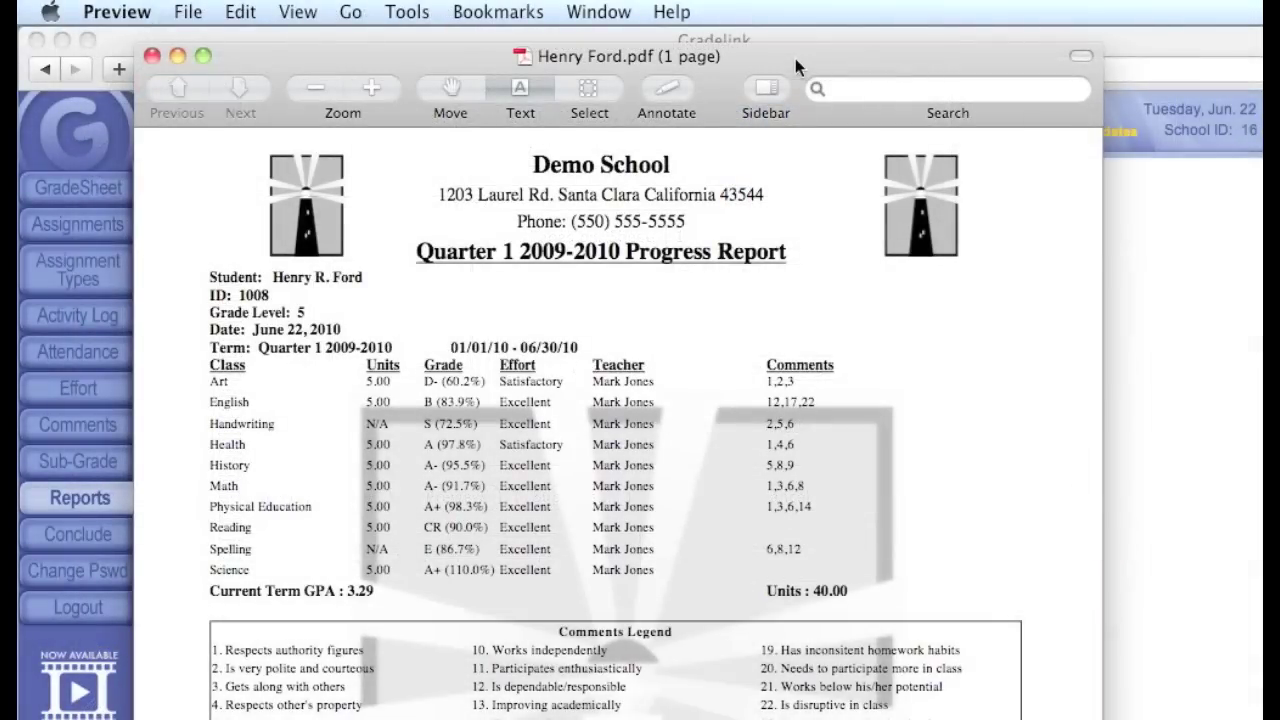
Switch to Preview and print the student's progress report PDF, with two-sided printing off in the layout settings
{"action": "left_click", "coordinate": [188, 12]}
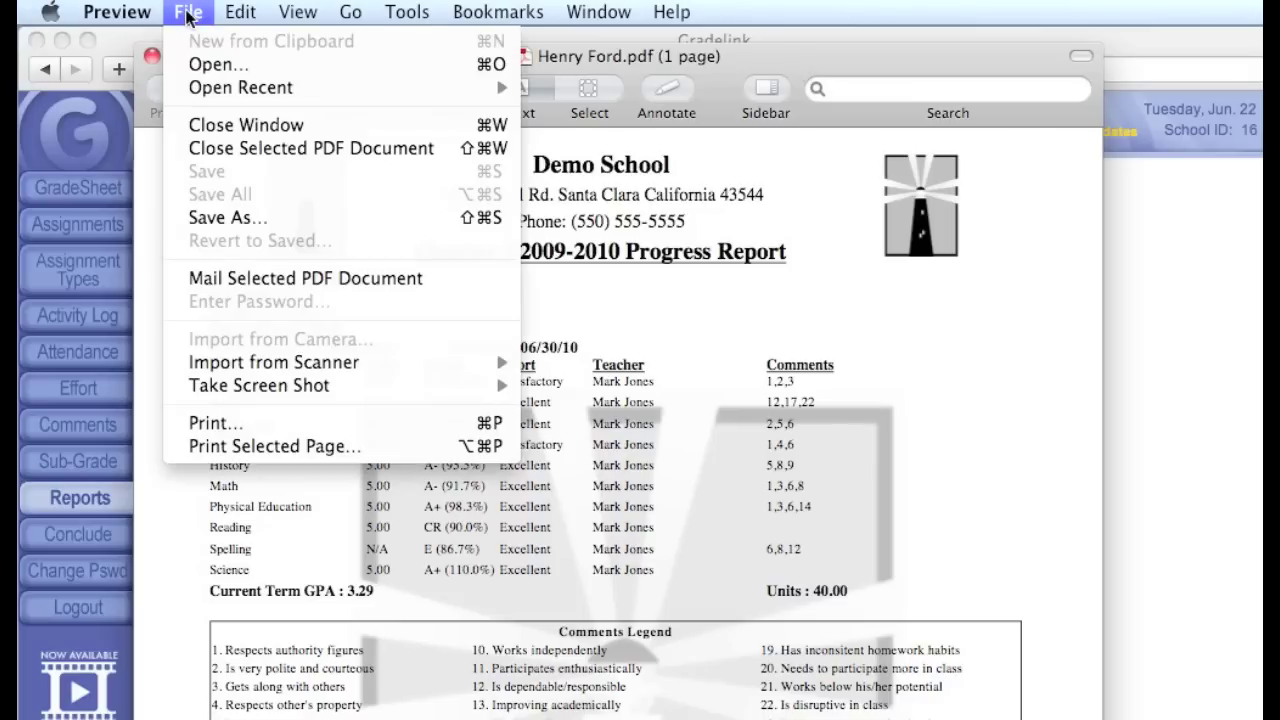
{"action": "left_click", "coordinate": [334, 425]}
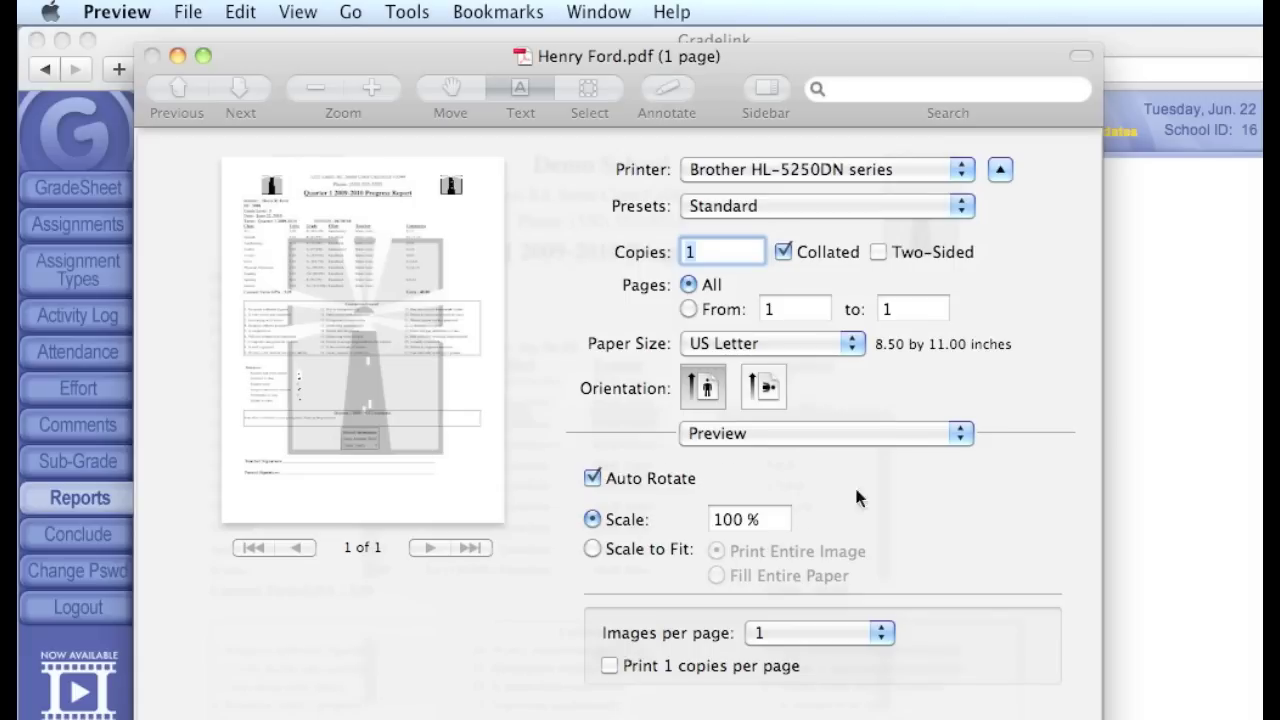
{"action": "left_click", "coordinate": [887, 439]}
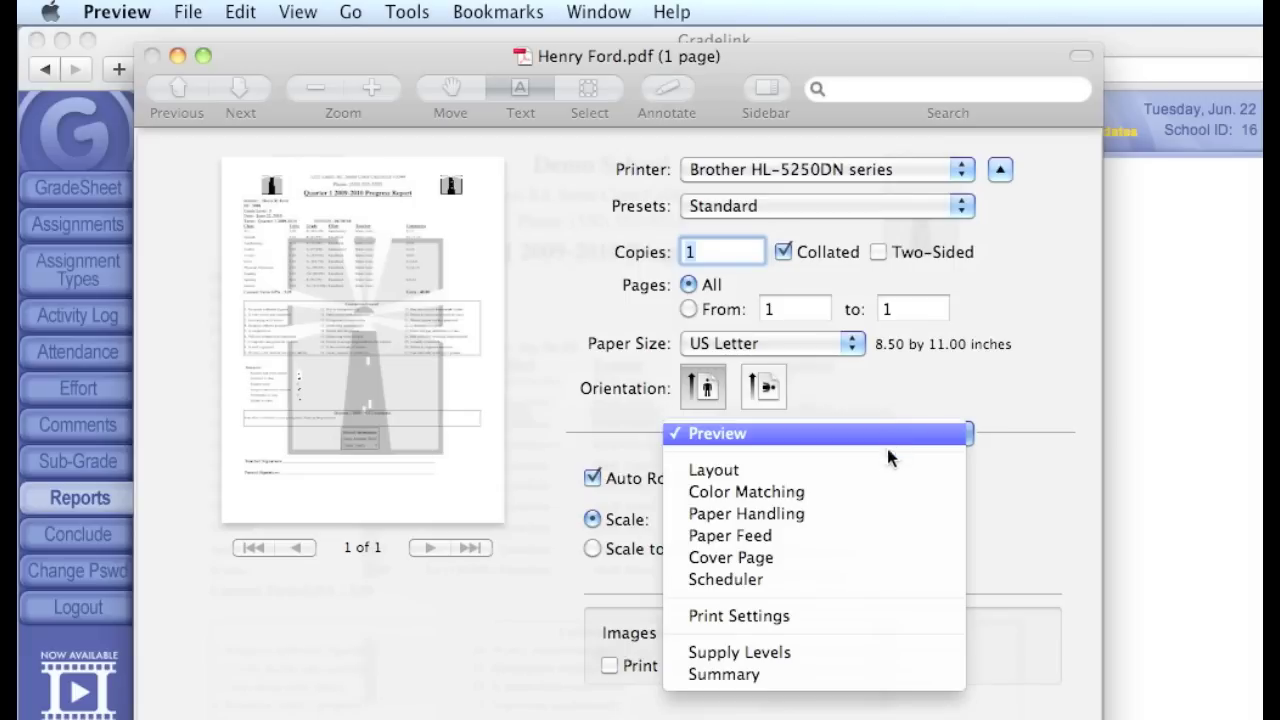
{"action": "left_click", "coordinate": [884, 471]}
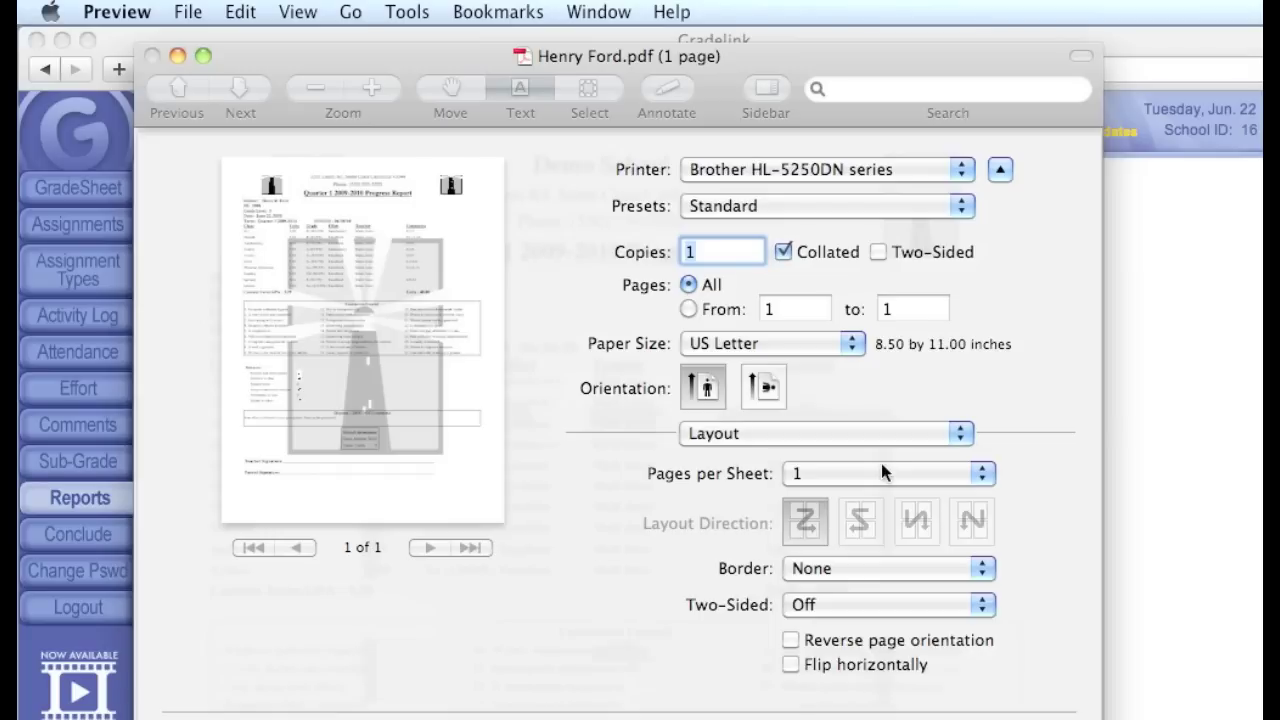
{"action": "left_click", "coordinate": [874, 605]}
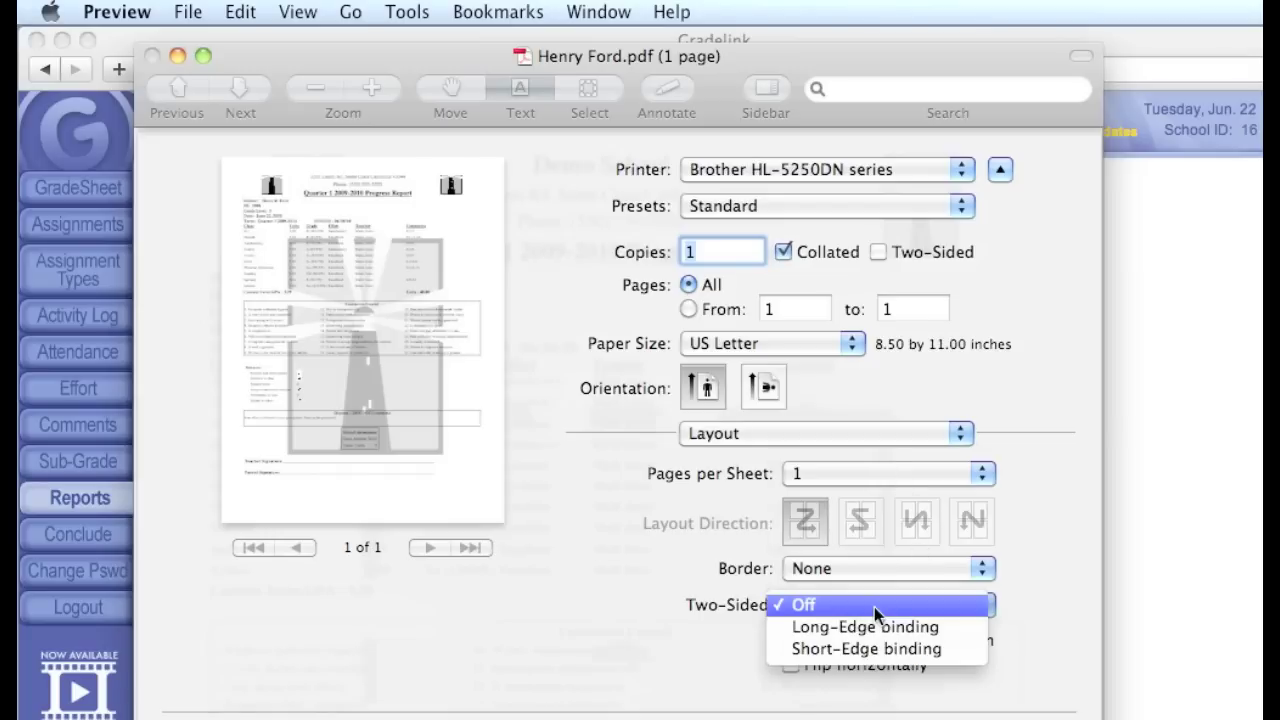
{"action": "left_click", "coordinate": [884, 676]}
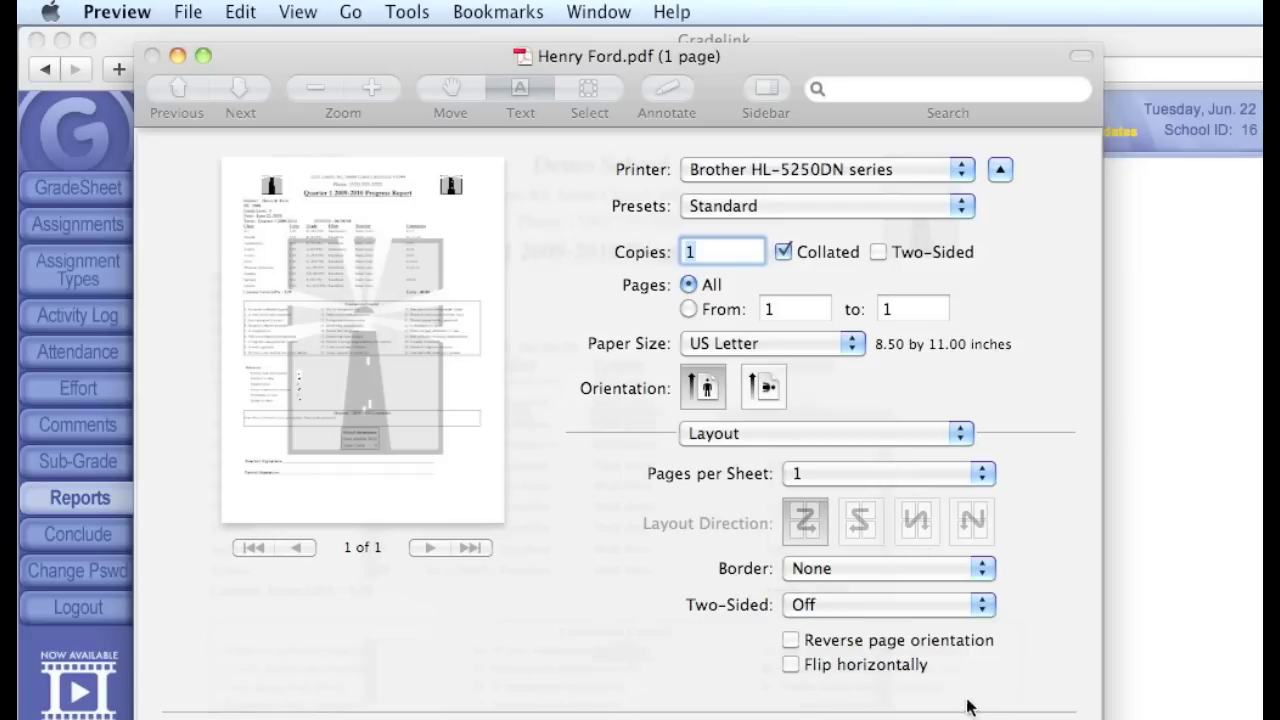
{"action": "left_click", "coordinate": [980, 708]}
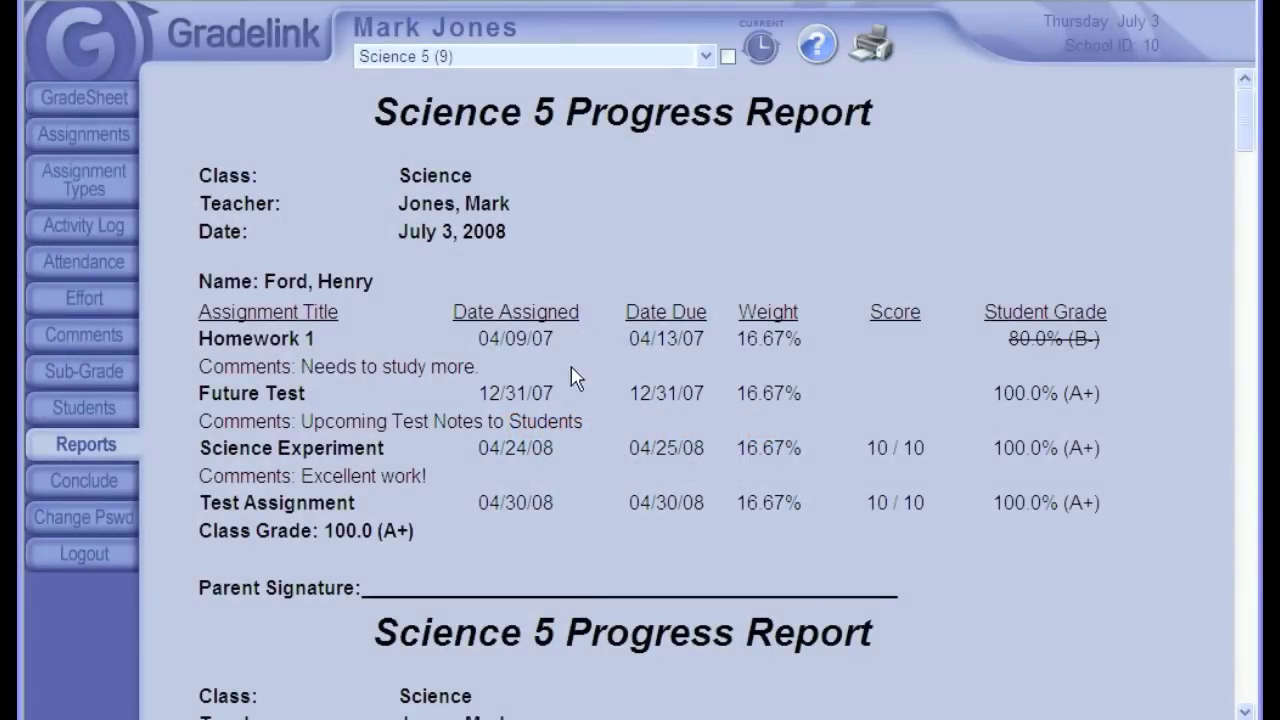
Generate the Incomplete Assignments By Student report for all students and classes, with a signature line and ungraded assignments included
{"action": "left_click", "coordinate": [84, 443]}
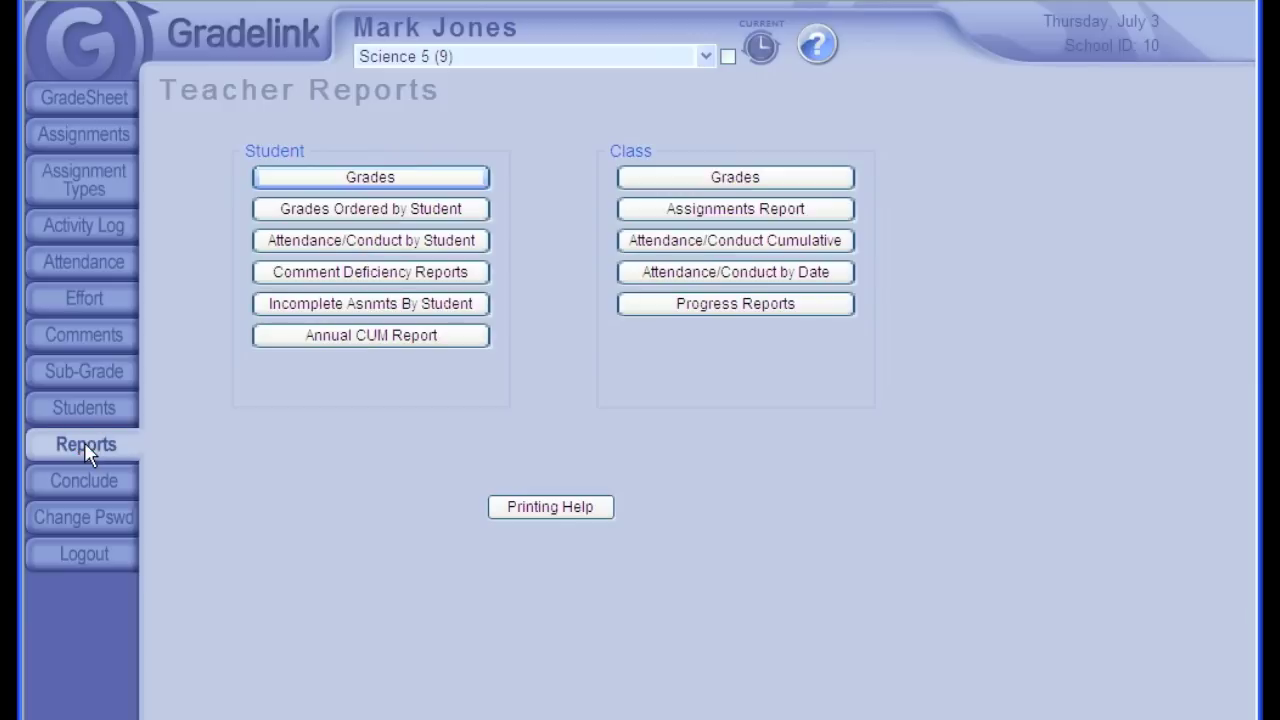
{"action": "left_click", "coordinate": [266, 312]}
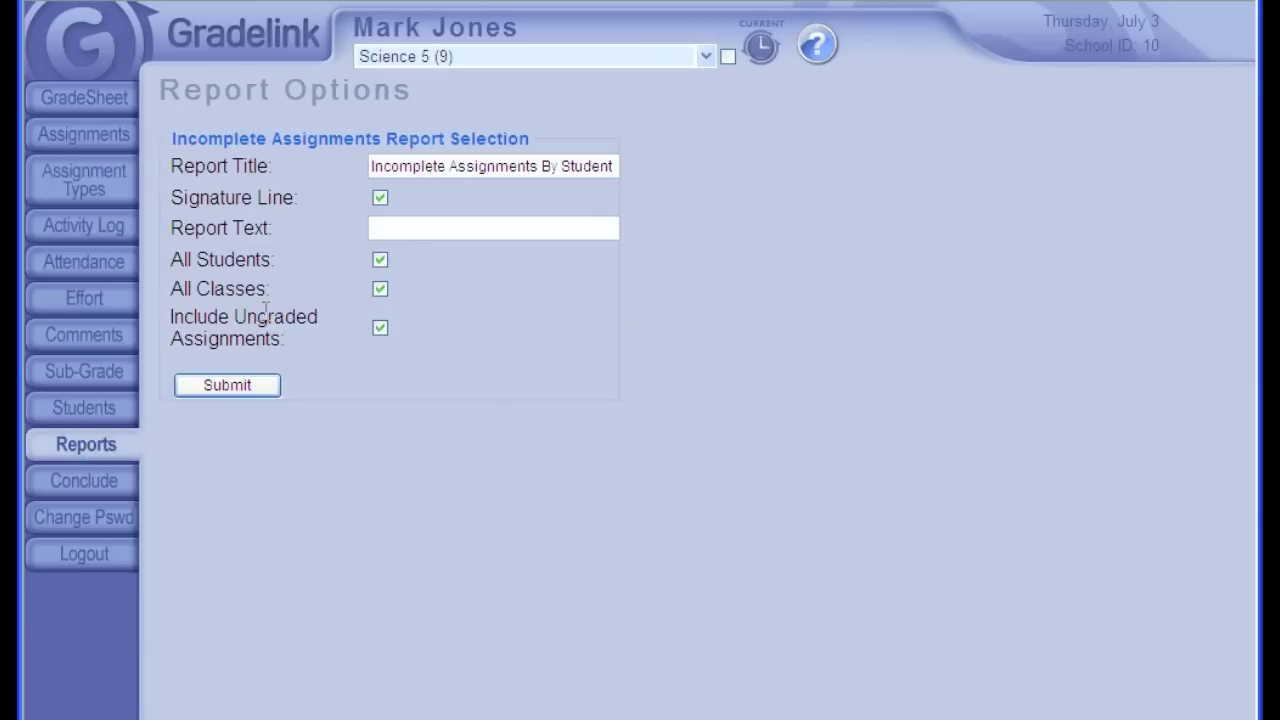
{"action": "left_click", "coordinate": [262, 389]}
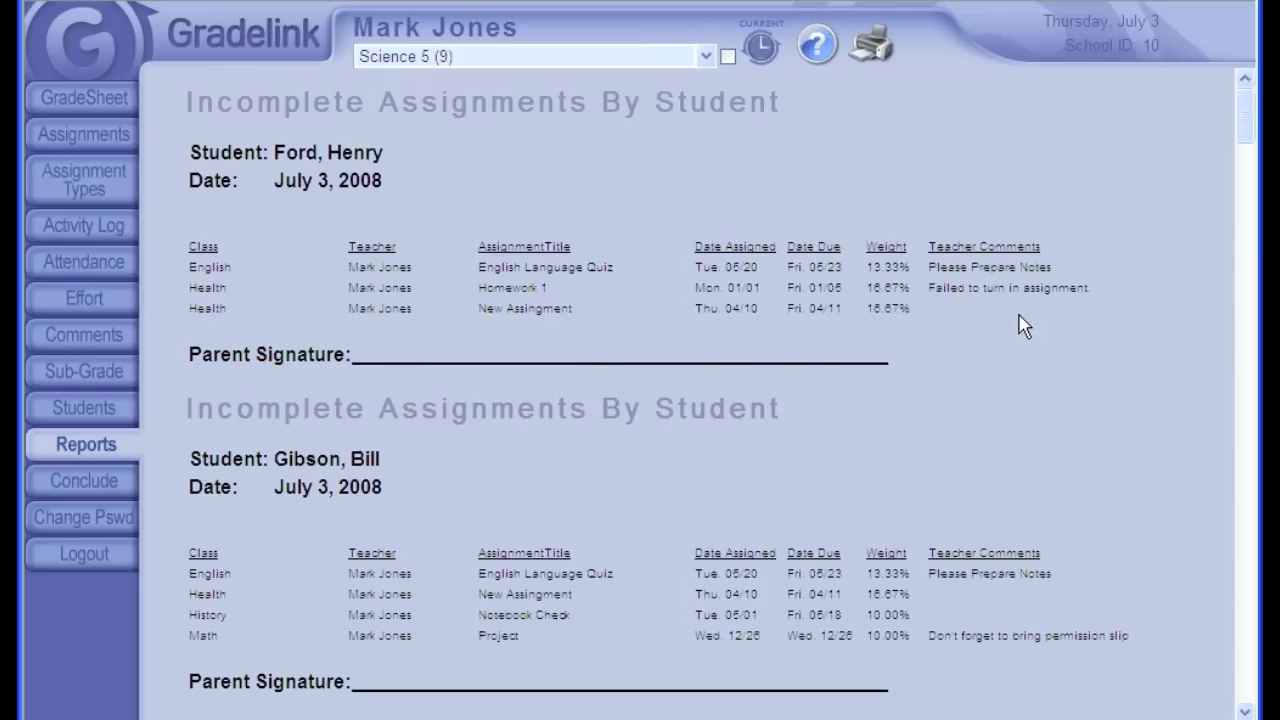
Generate an individual progress report for one student, using the default title, options and General report profile
{"action": "left_click", "coordinate": [92, 447]}
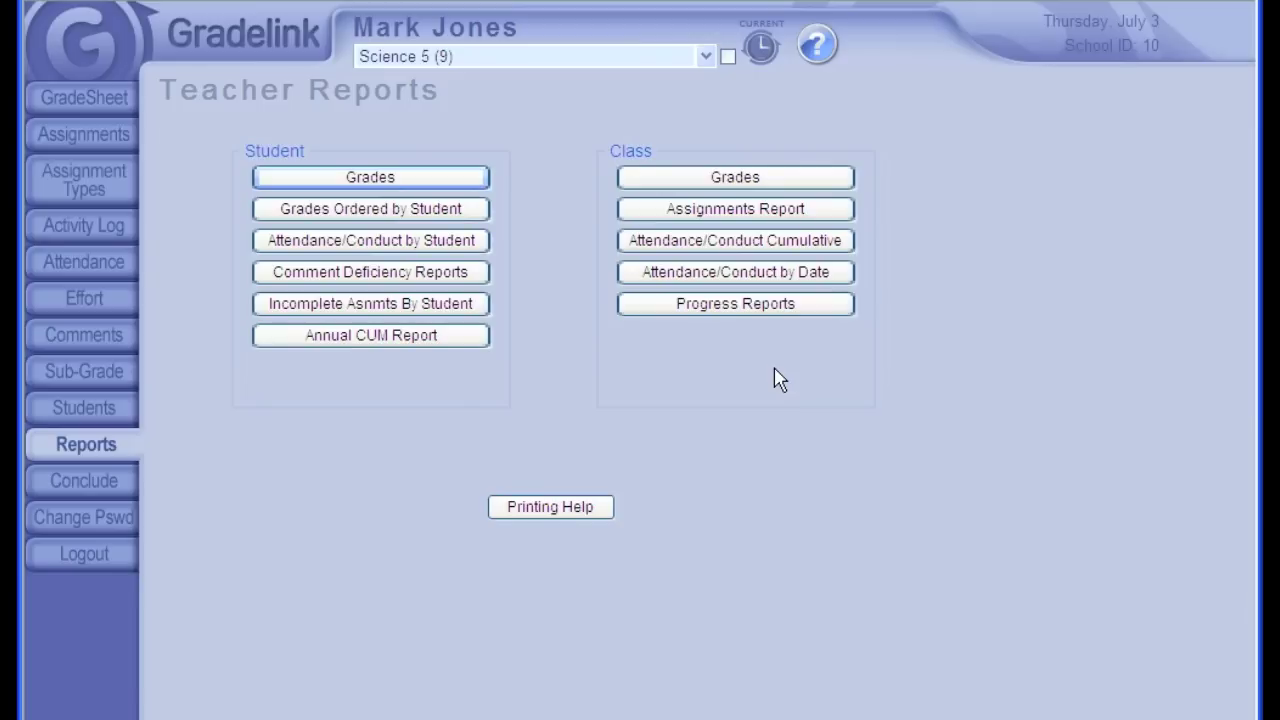
{"action": "left_click", "coordinate": [780, 318]}
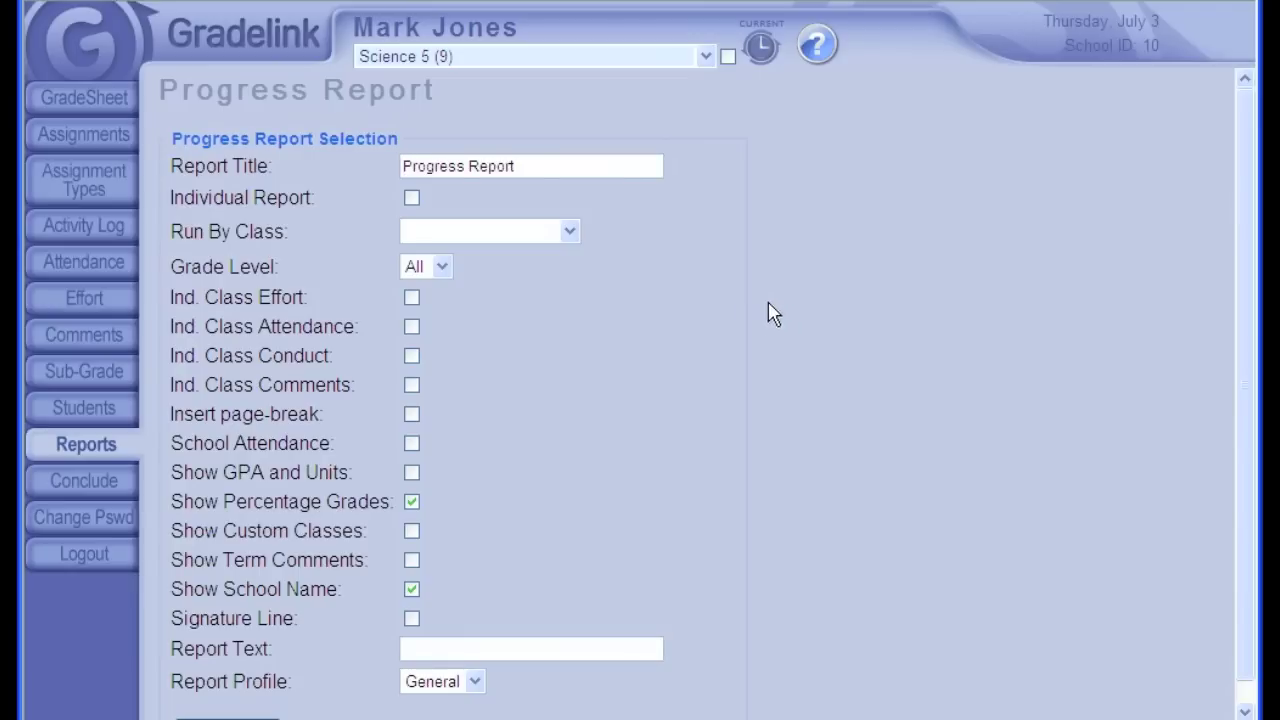
{"action": "left_click", "coordinate": [411, 198]}
{"action": "left_click", "coordinate": [858, 185]}
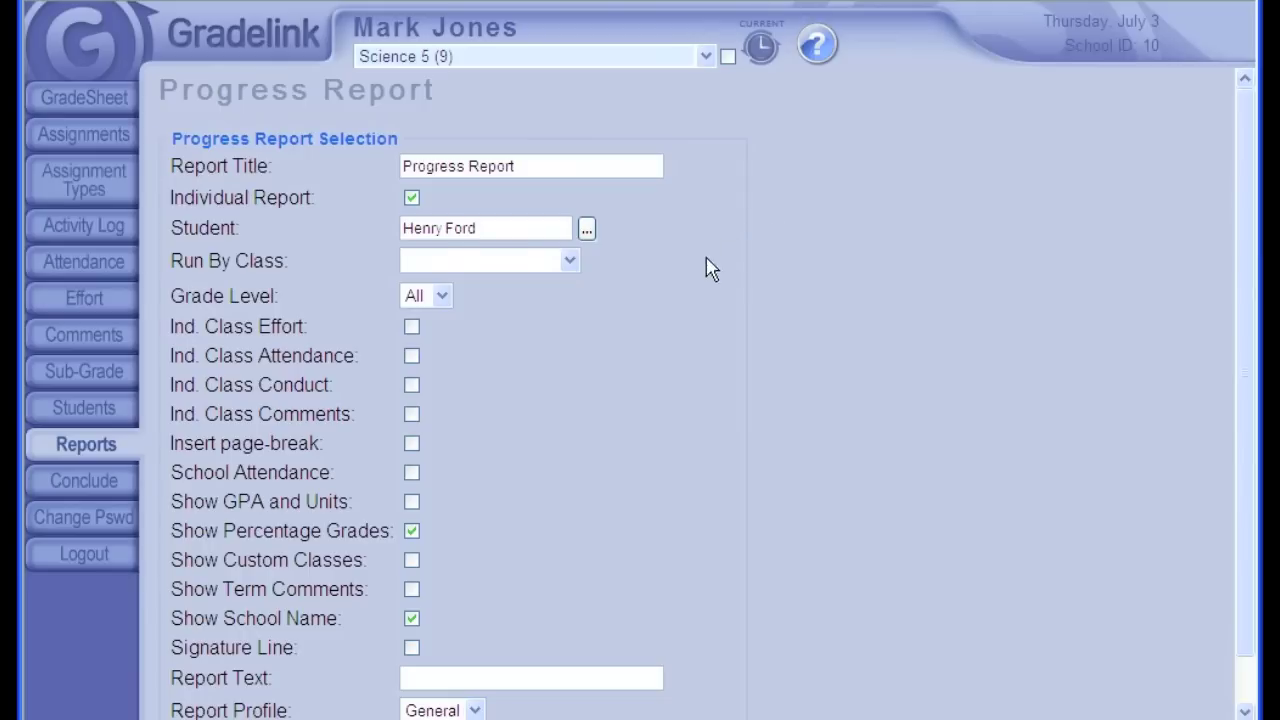
{"action": "scroll", "coordinate": [697, 285], "scroll_direction": "down", "scroll_amount": 1}
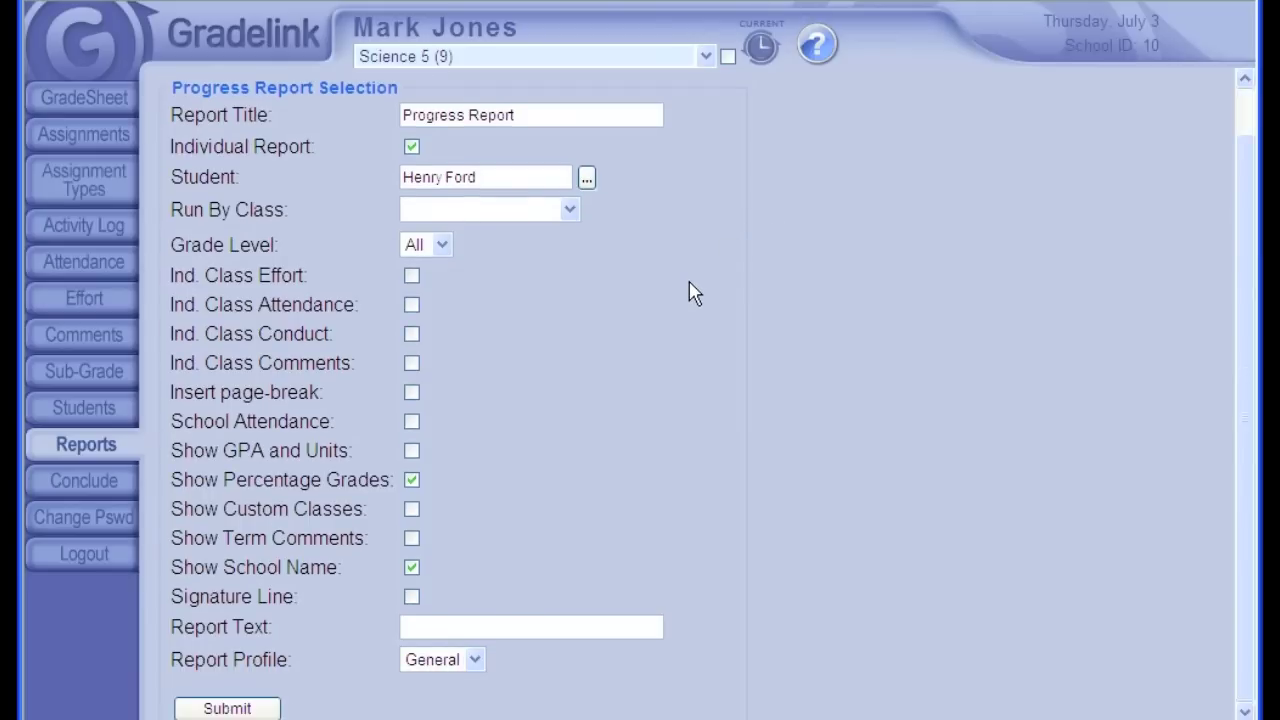
{"action": "left_click", "coordinate": [260, 706]}
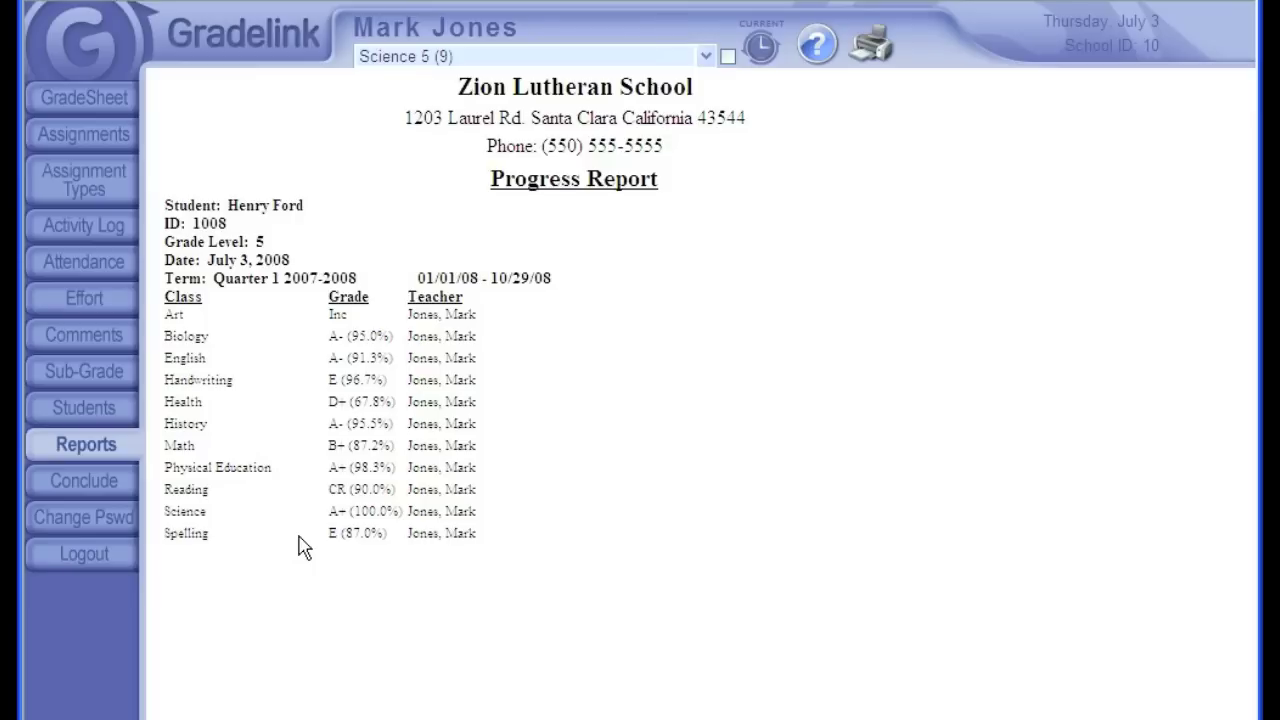
Start another individual progress report for the same student and title it "Progress Report - Quarter 1"
{"action": "left_click", "coordinate": [127, 448]}
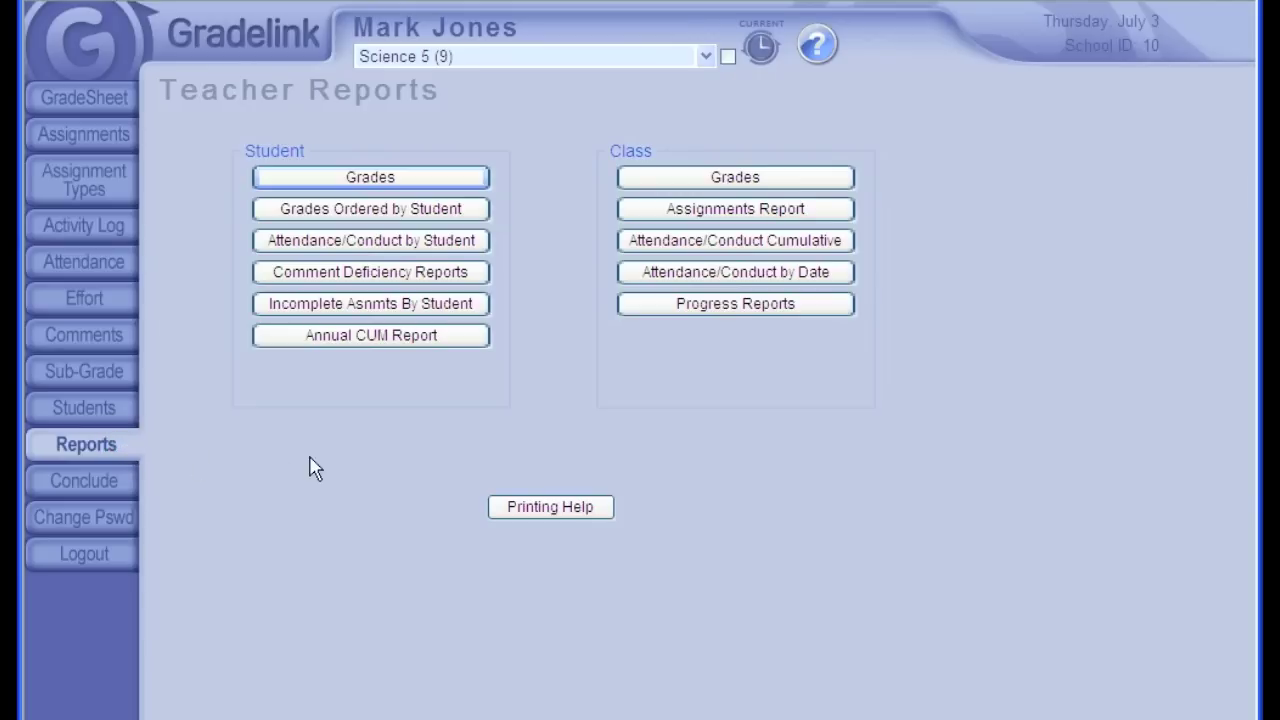
{"action": "left_click", "coordinate": [748, 312]}
{"action": "left_click", "coordinate": [412, 199]}
{"action": "left_click", "coordinate": [900, 187]}
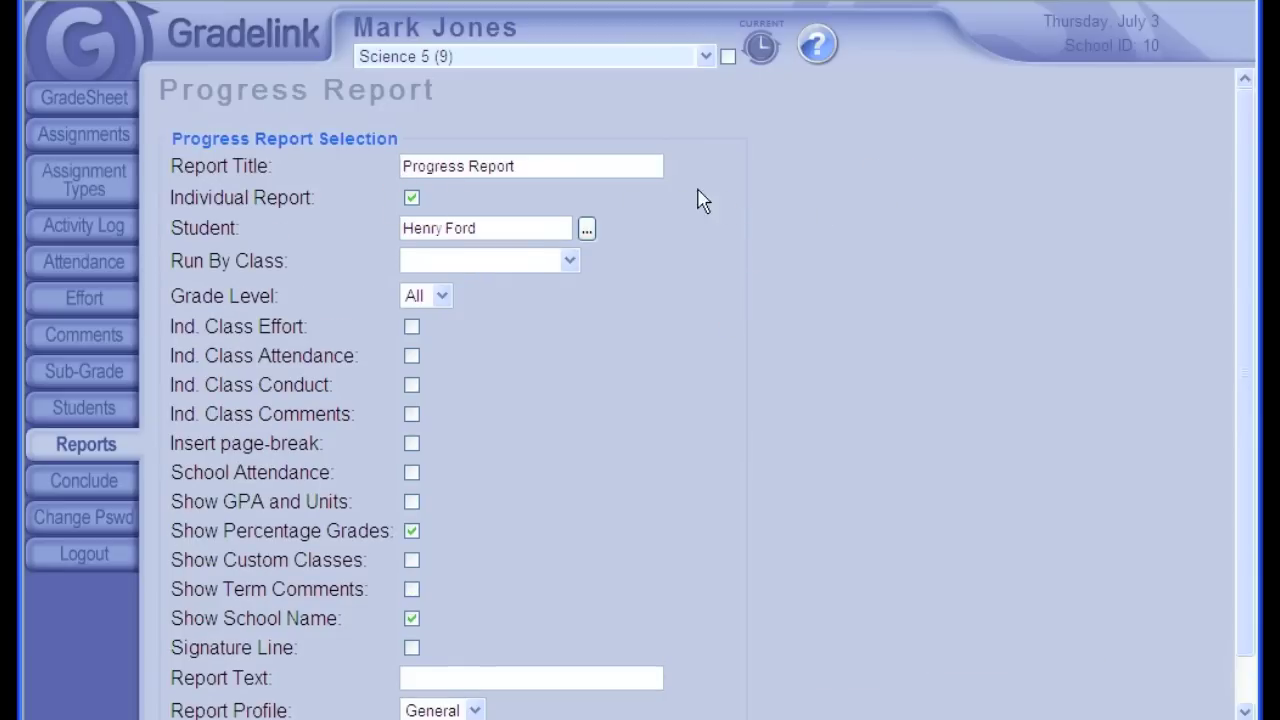
{"action": "left_click", "coordinate": [601, 167]}
{"action": "type", "text": "- Quarter 1"}
Include individual class effort, individual class comments, school attendance, GPA and units, and a signature line in the progress report
{"action": "left_click", "coordinate": [411, 327]}
{"action": "left_click", "coordinate": [411, 414]}
{"action": "left_click", "coordinate": [411, 476]}
{"action": "left_click", "coordinate": [411, 502]}
{"action": "left_click", "coordinate": [411, 649]}
Set the progress report's text to "Have a nice weekend!"
{"action": "left_click", "coordinate": [459, 677]}
{"action": "type", "text": "Have a nice weeke"}
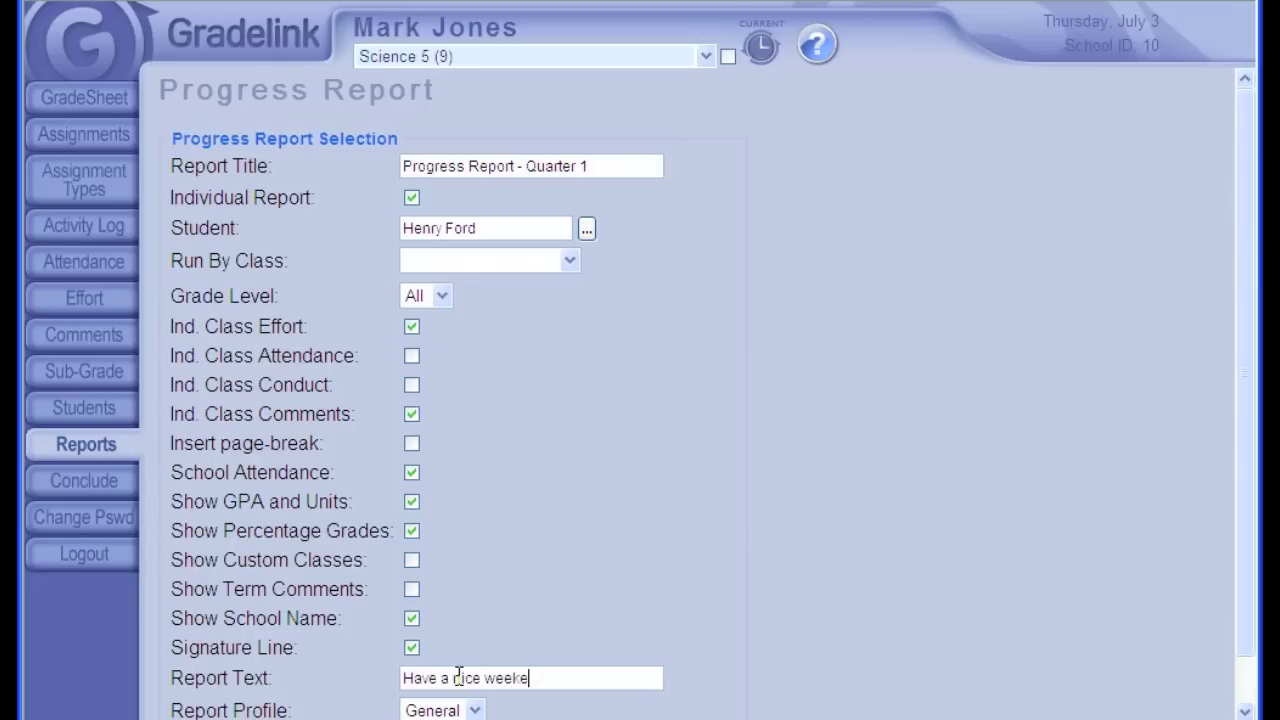
{"action": "type", "text": "nd!"}
{"action": "scroll", "coordinate": [694, 648], "scroll_direction": "down", "scroll_amount": 1}
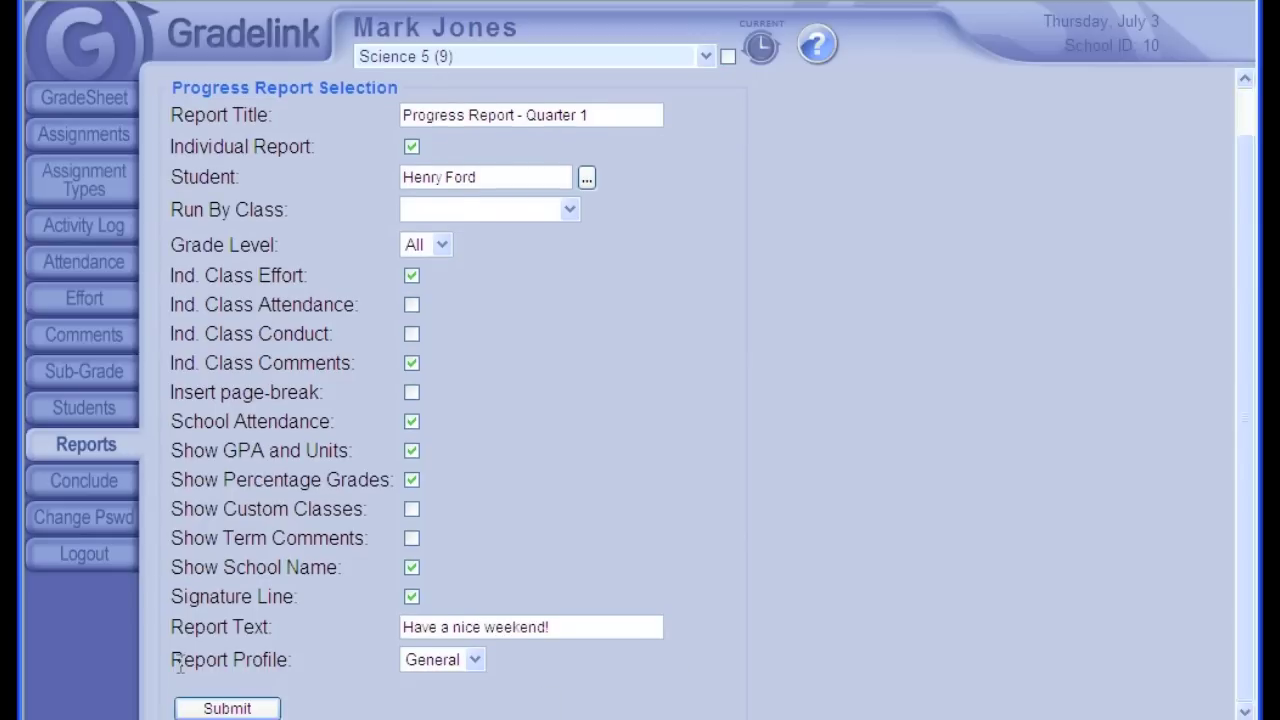
Generate the configured individual progress report and review its class grades, comments legend and school attendance
{"action": "left_click", "coordinate": [200, 706]}
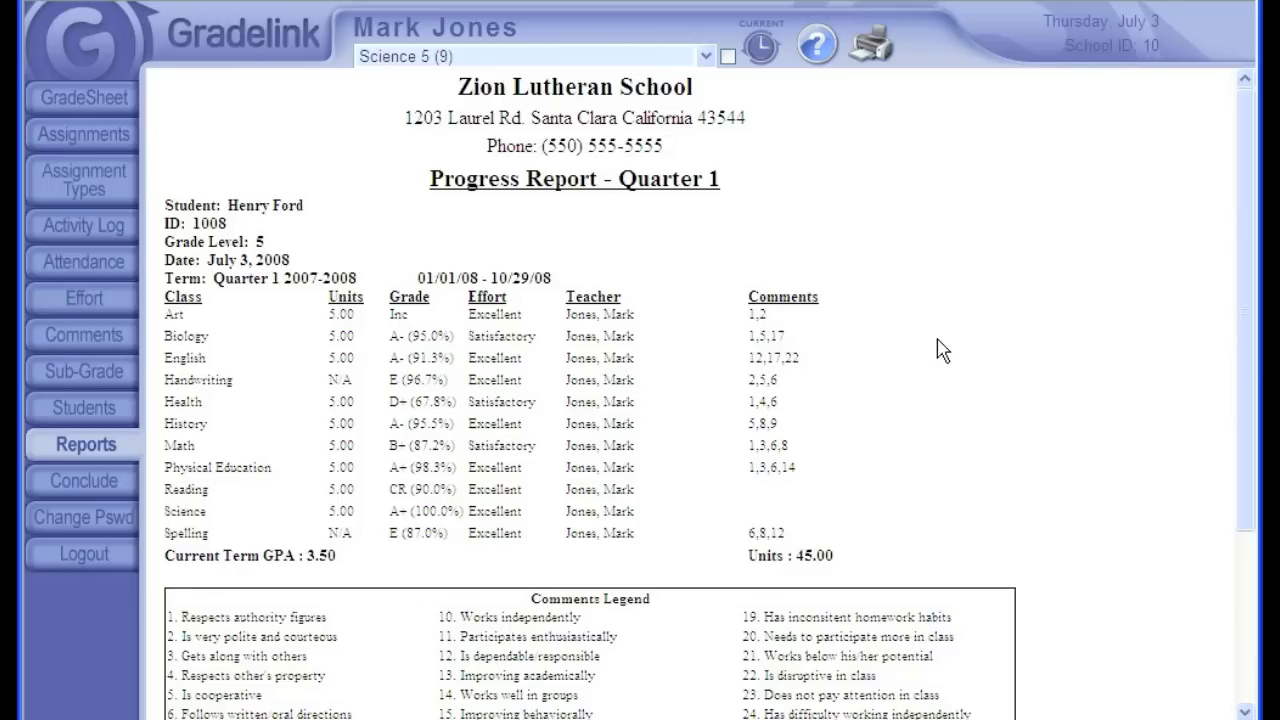
{"action": "scroll", "coordinate": [941, 349], "scroll_direction": "down", "scroll_amount": 1}
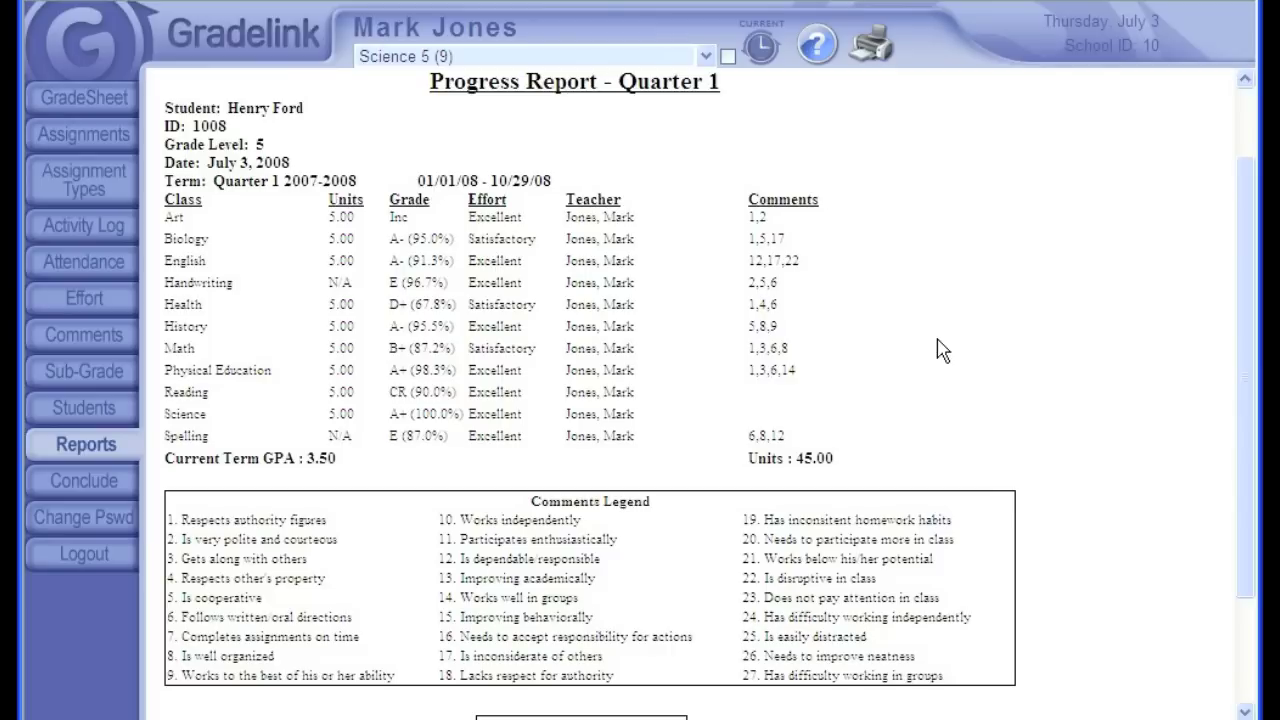
{"action": "scroll", "coordinate": [941, 349], "scroll_direction": "down", "scroll_amount": 2}
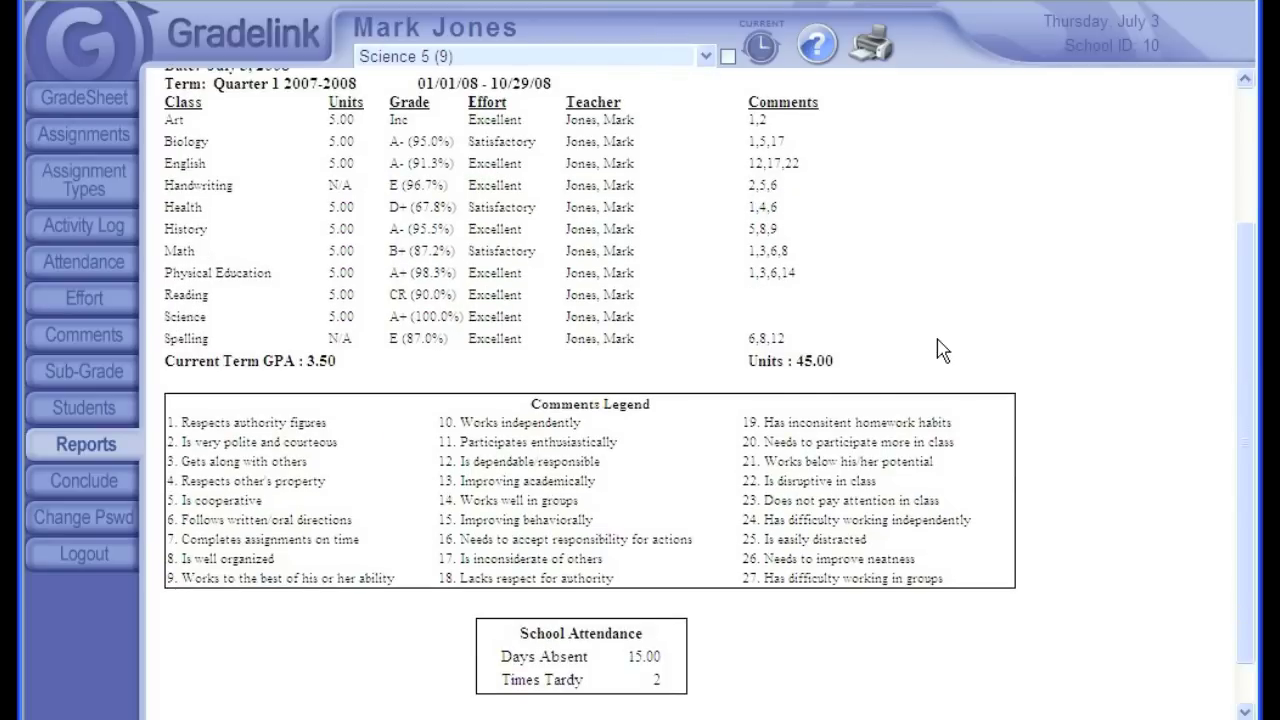
Generate the Assignments Report for the Science 5 class and its student report of grades ordered by student
{"action": "left_click", "coordinate": [106, 449]}
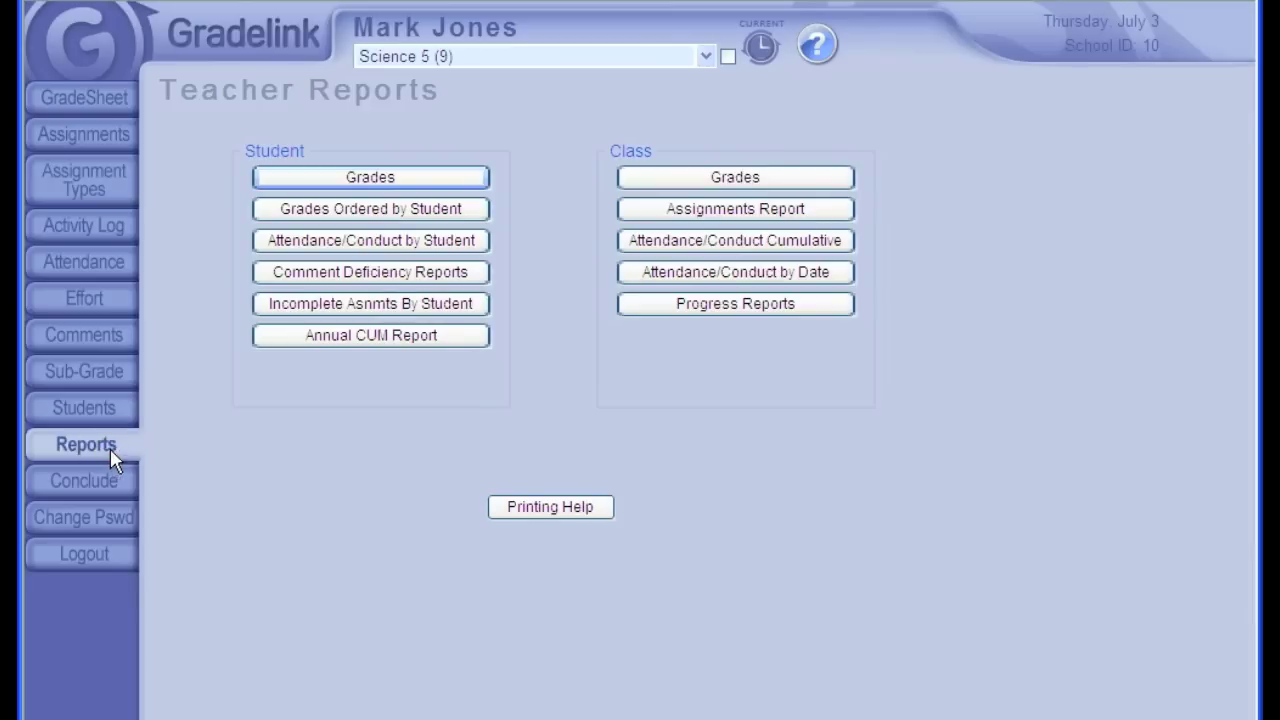
{"action": "left_click", "coordinate": [652, 209]}
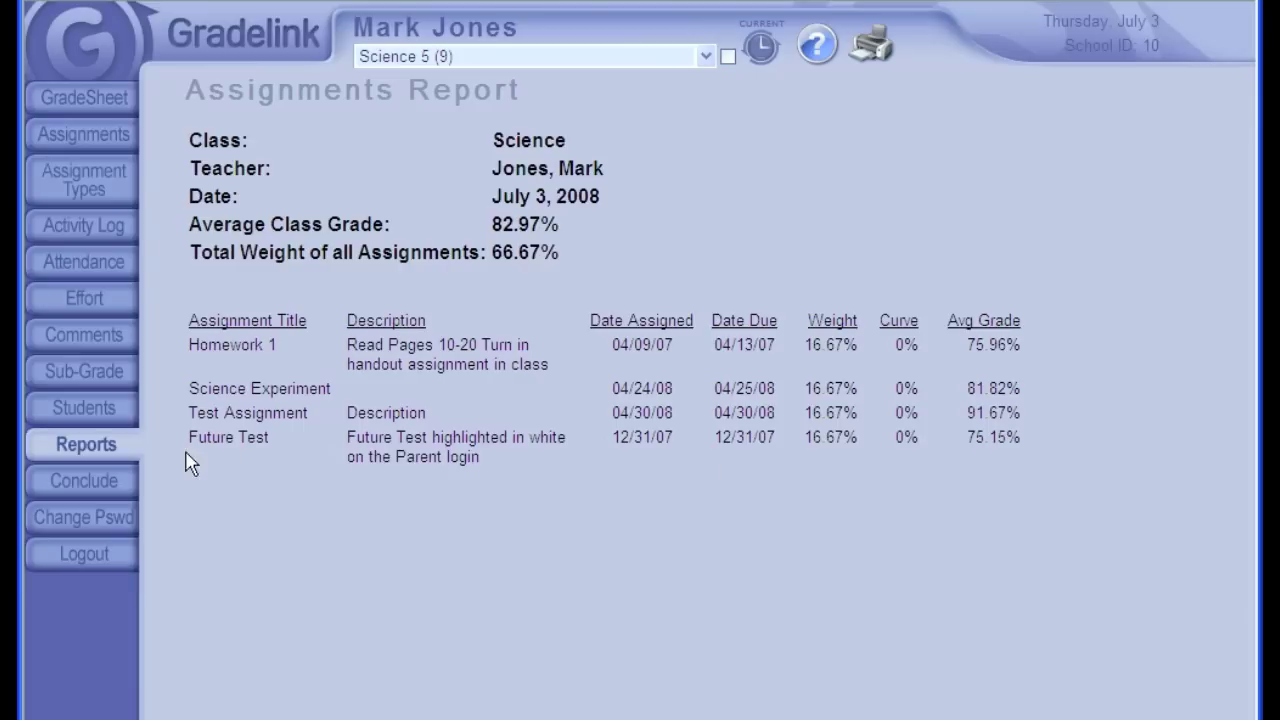
{"action": "left_click", "coordinate": [80, 450]}
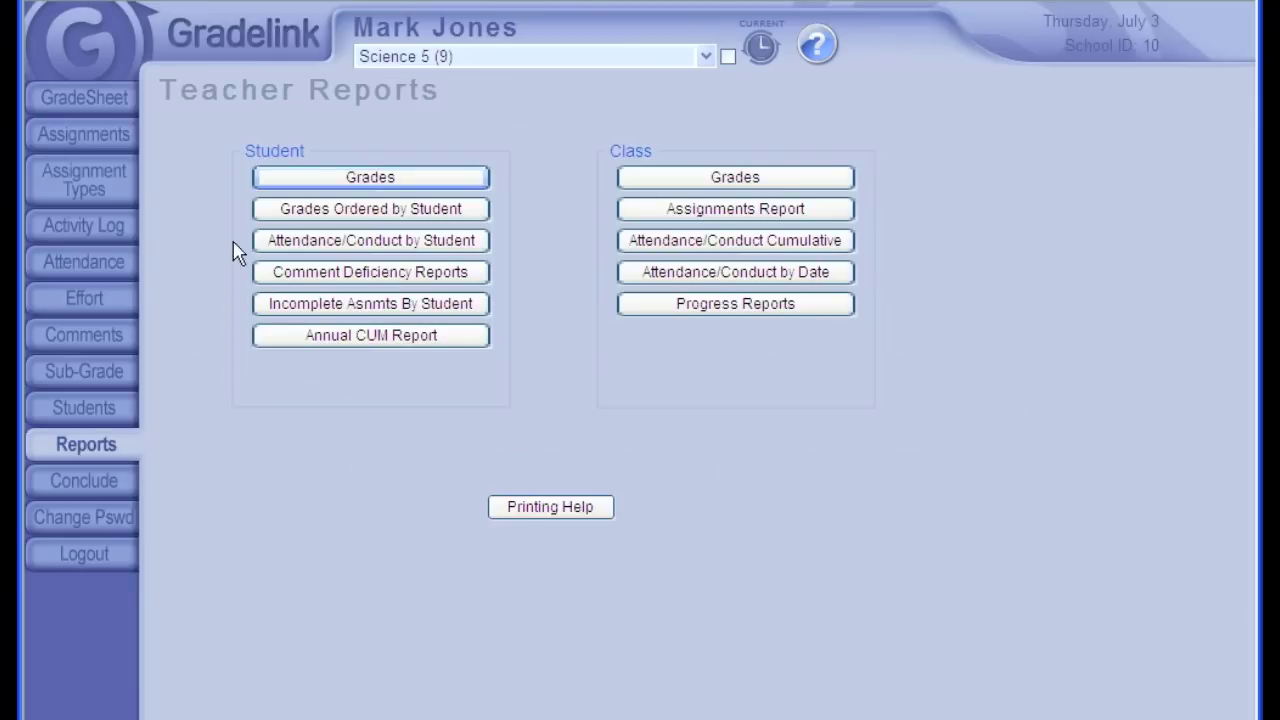
{"action": "left_click", "coordinate": [281, 220]}
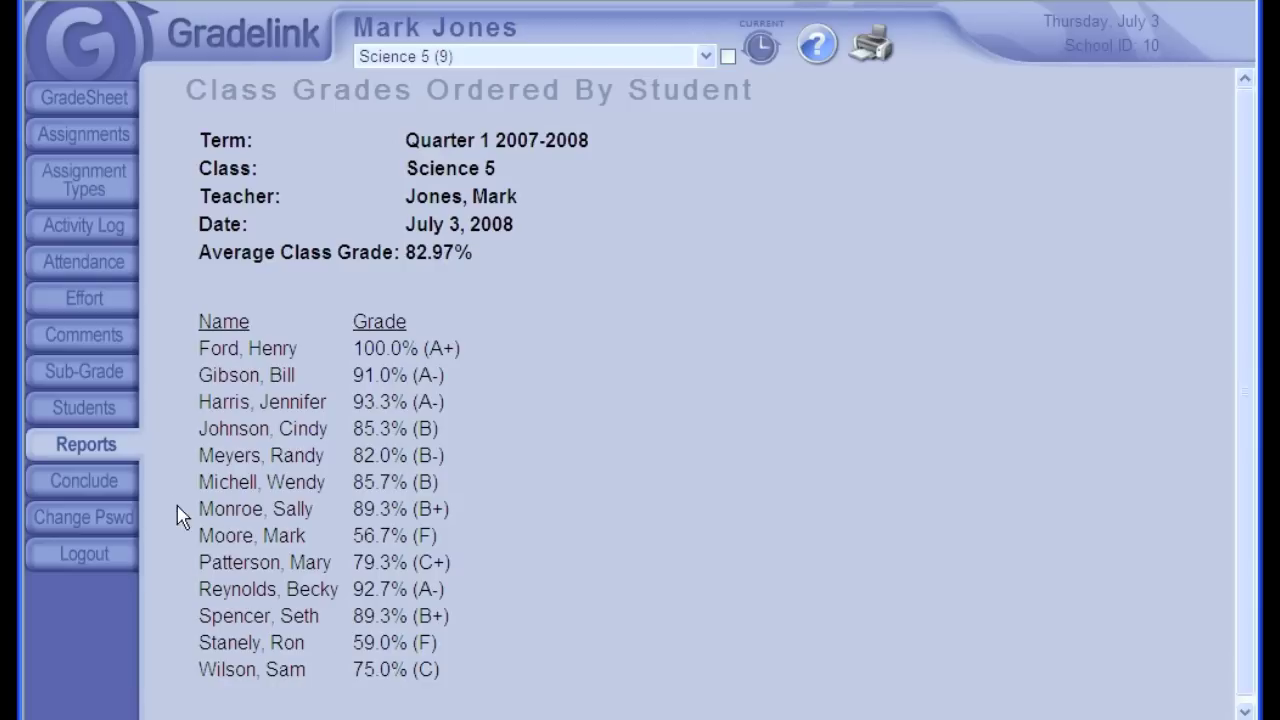
Submit deficiency report comments: "Not paying attention." for the first listed student and "Failed to turn in major project." for the second
{"action": "left_click", "coordinate": [108, 450]}
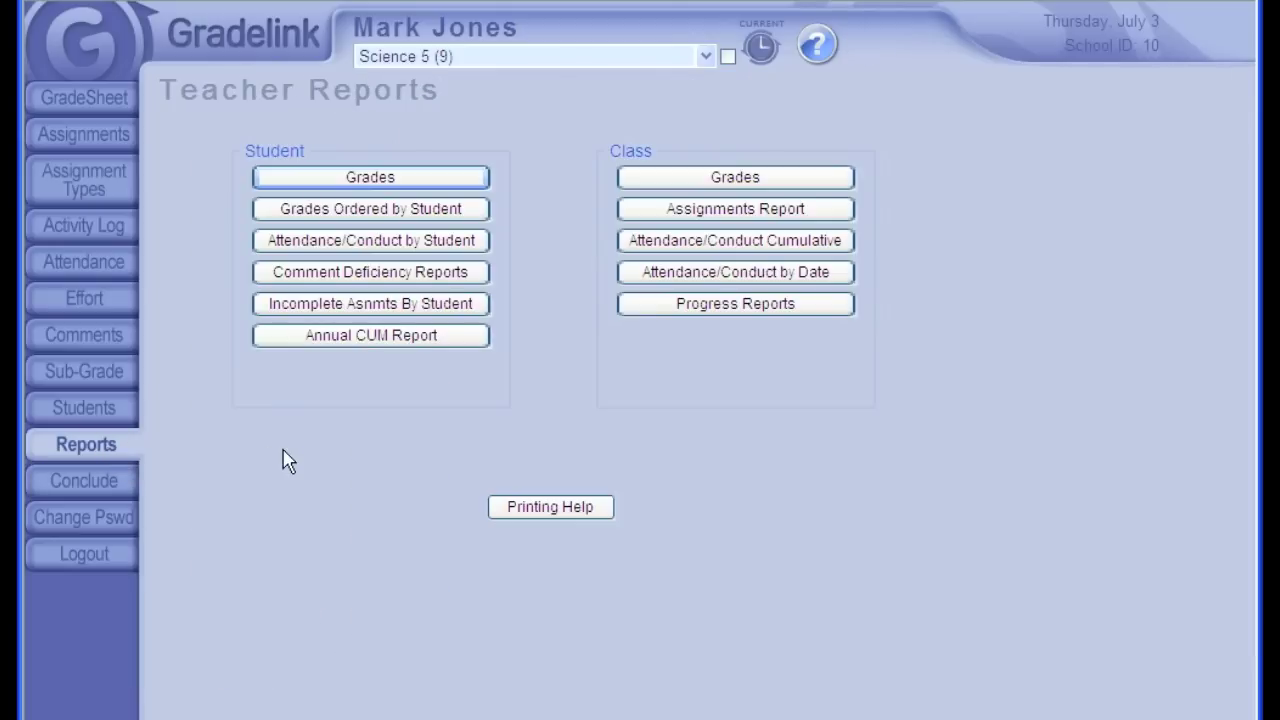
{"action": "left_click", "coordinate": [296, 275]}
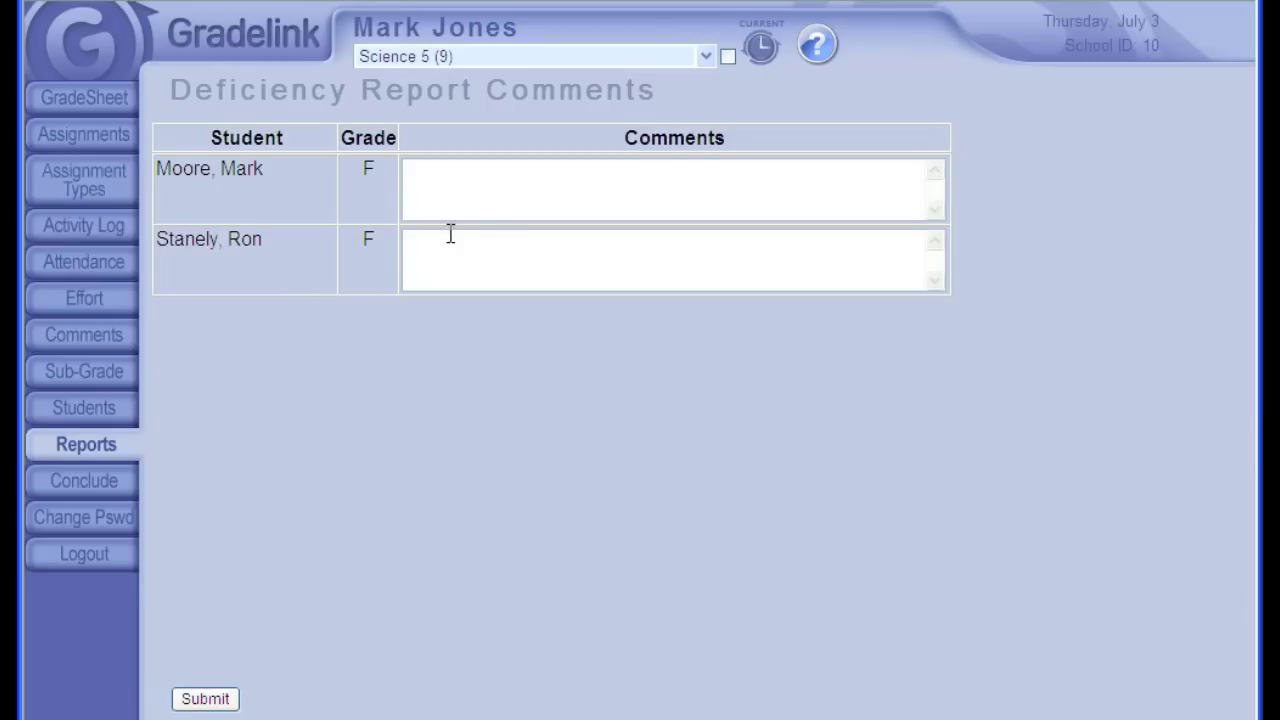
{"action": "left_click", "coordinate": [476, 212]}
{"action": "type", "text": "Not paying attention."}
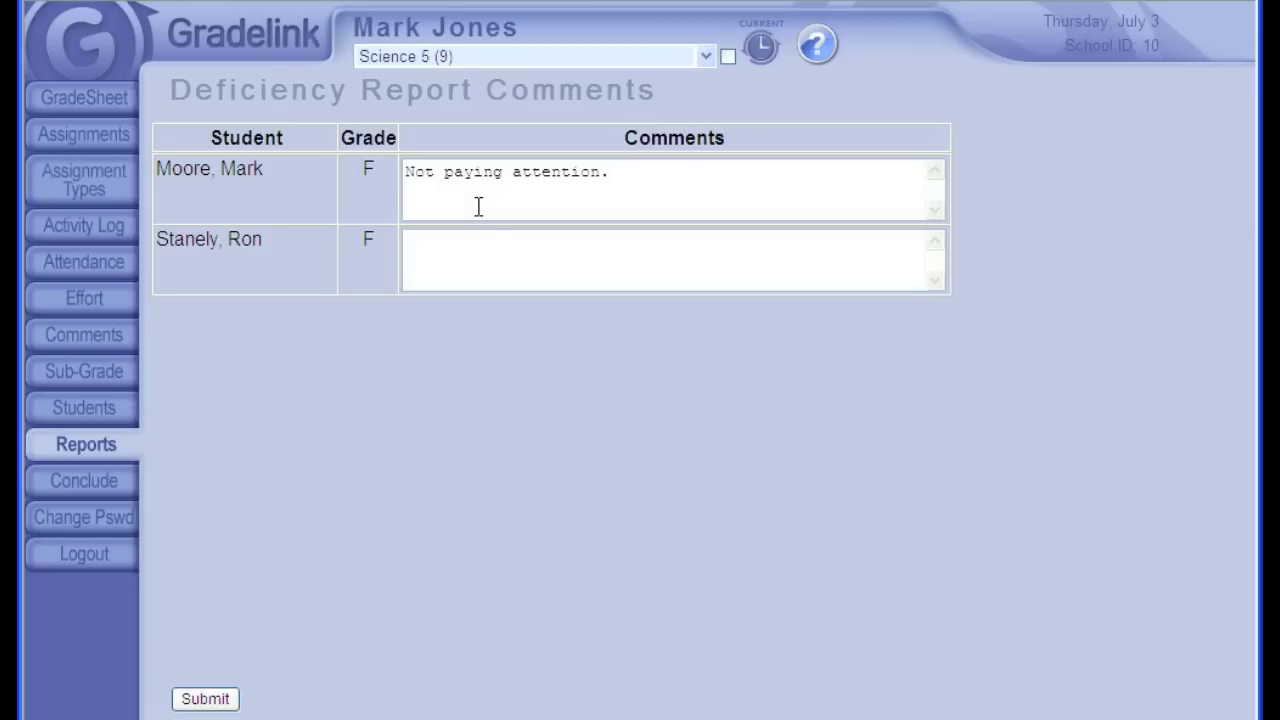
{"action": "left_click", "coordinate": [469, 262]}
{"action": "type", "text": "Failed to turn in major project."}
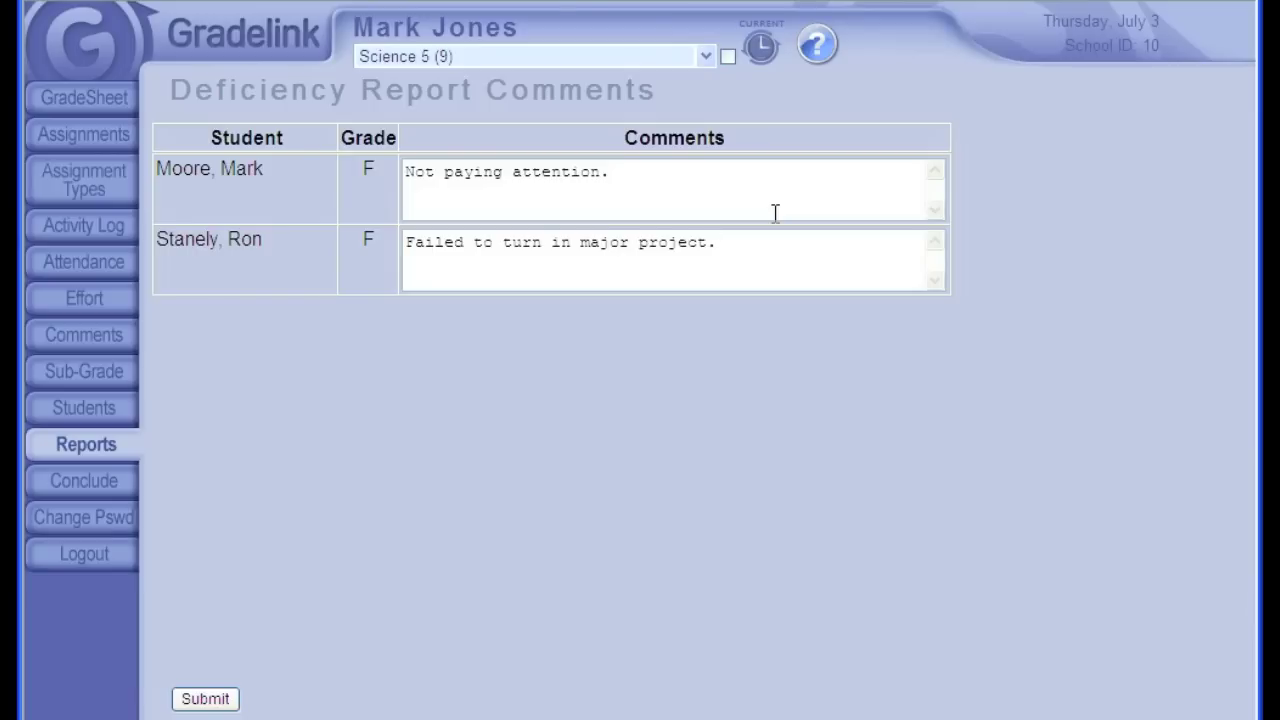
{"action": "left_click", "coordinate": [208, 697]}
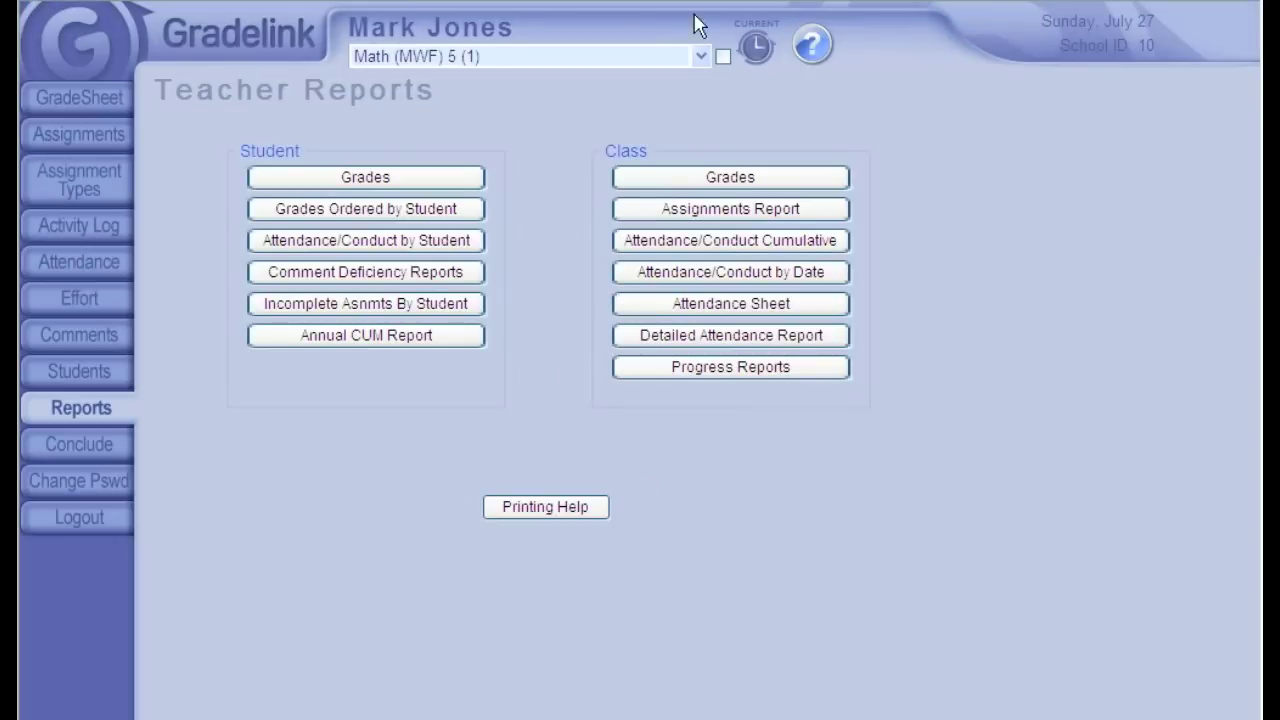
Switch to the Attendance 5 (1) class and generate the attendance/conduct by student report with the default title and signature line
{"action": "left_click", "coordinate": [700, 54]}
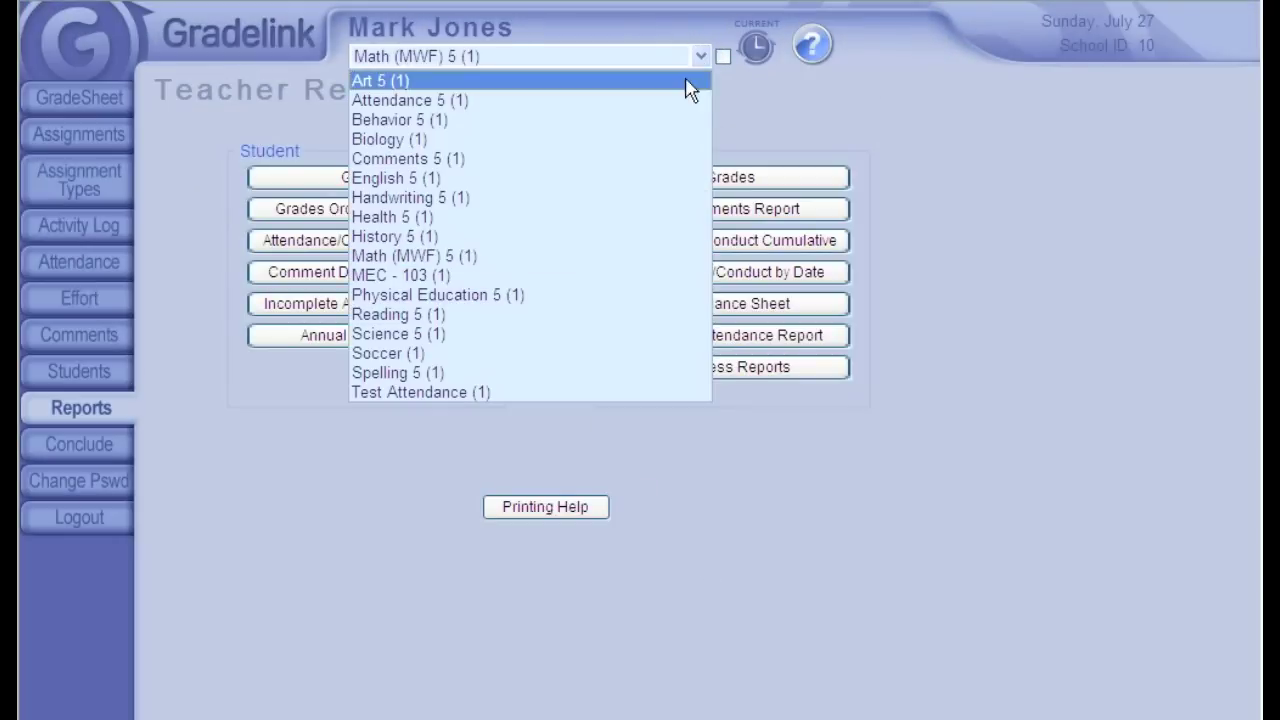
{"action": "left_click", "coordinate": [676, 99]}
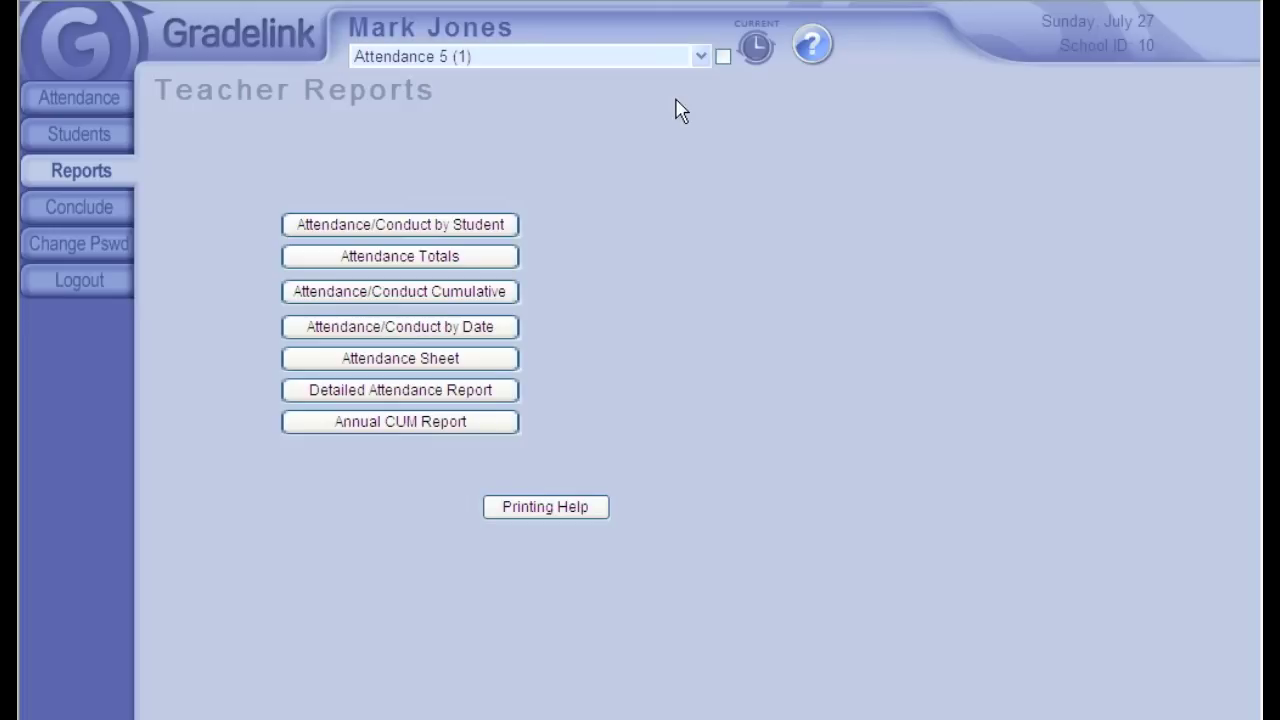
{"action": "left_click", "coordinate": [465, 228]}
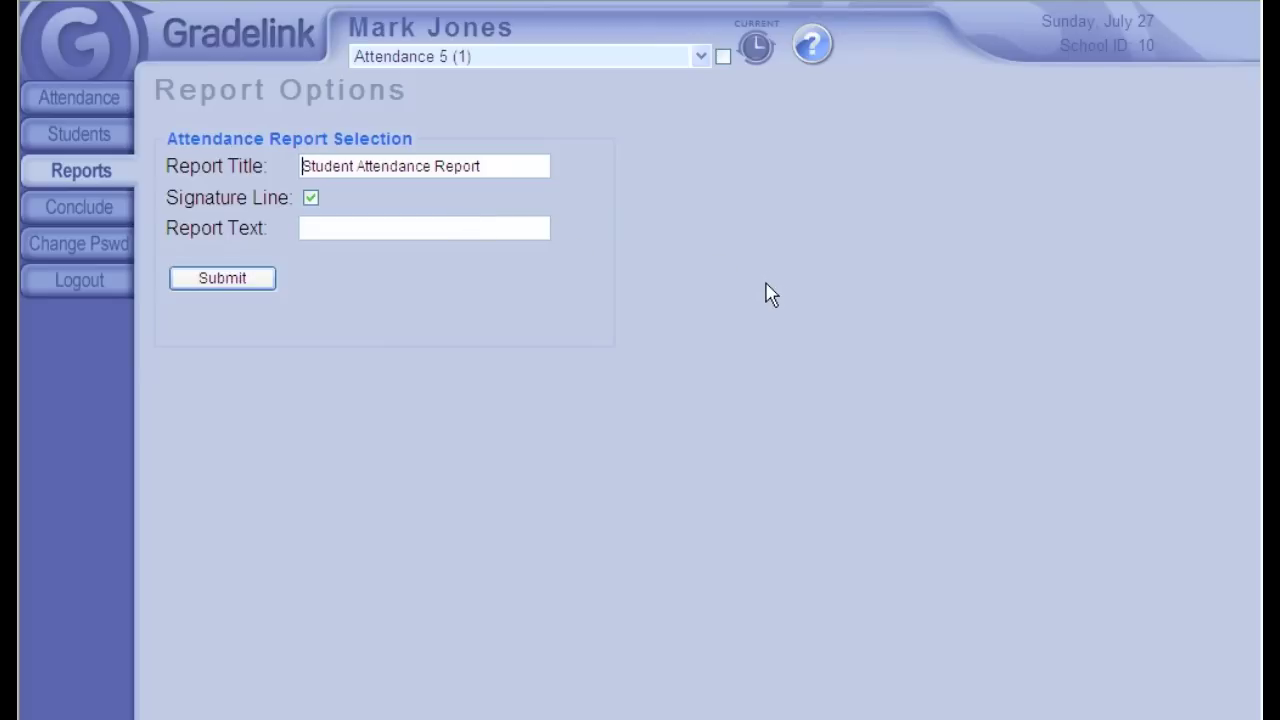
{"action": "left_click", "coordinate": [251, 287]}
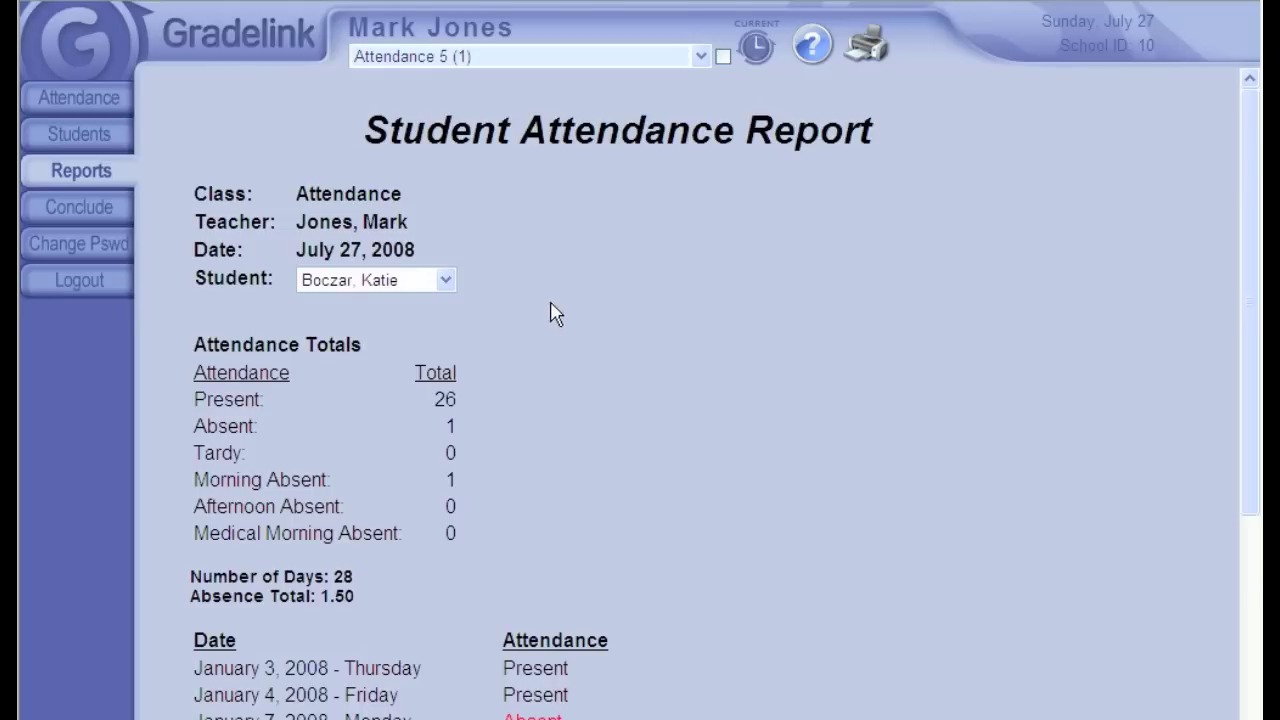
Review the daily attendance in the student attendance report and switch the report to the fifth listed student
{"action": "scroll", "coordinate": [686, 446], "scroll_direction": "down", "scroll_amount": 3}
{"action": "scroll", "coordinate": [692, 455], "scroll_direction": "down", "scroll_amount": 2}
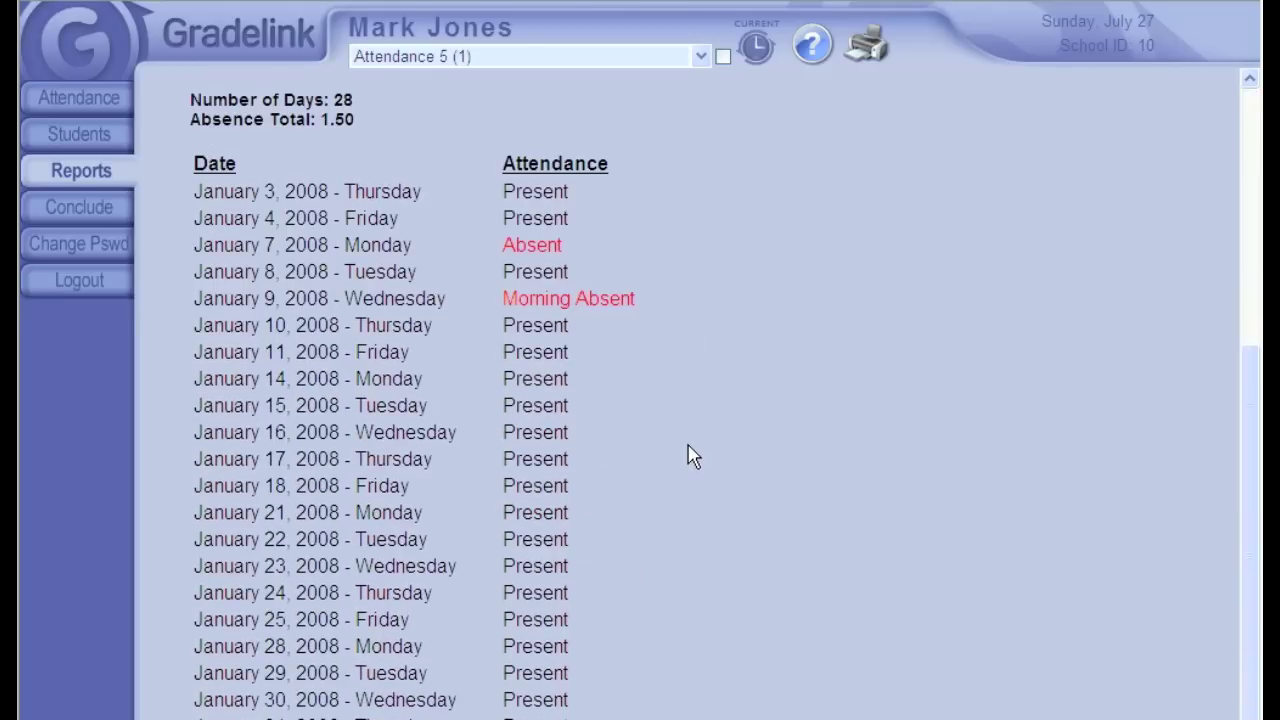
{"action": "scroll", "coordinate": [692, 455], "scroll_direction": "up", "scroll_amount": 5}
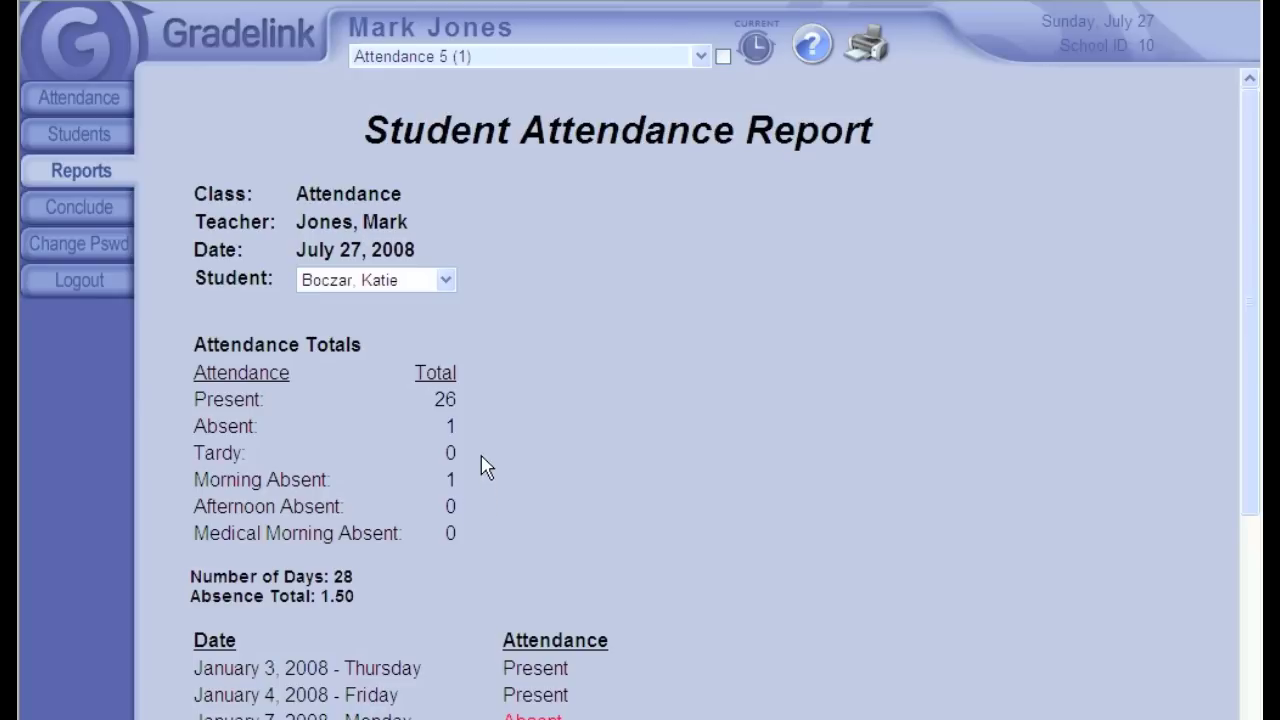
{"action": "left_click", "coordinate": [445, 280]}
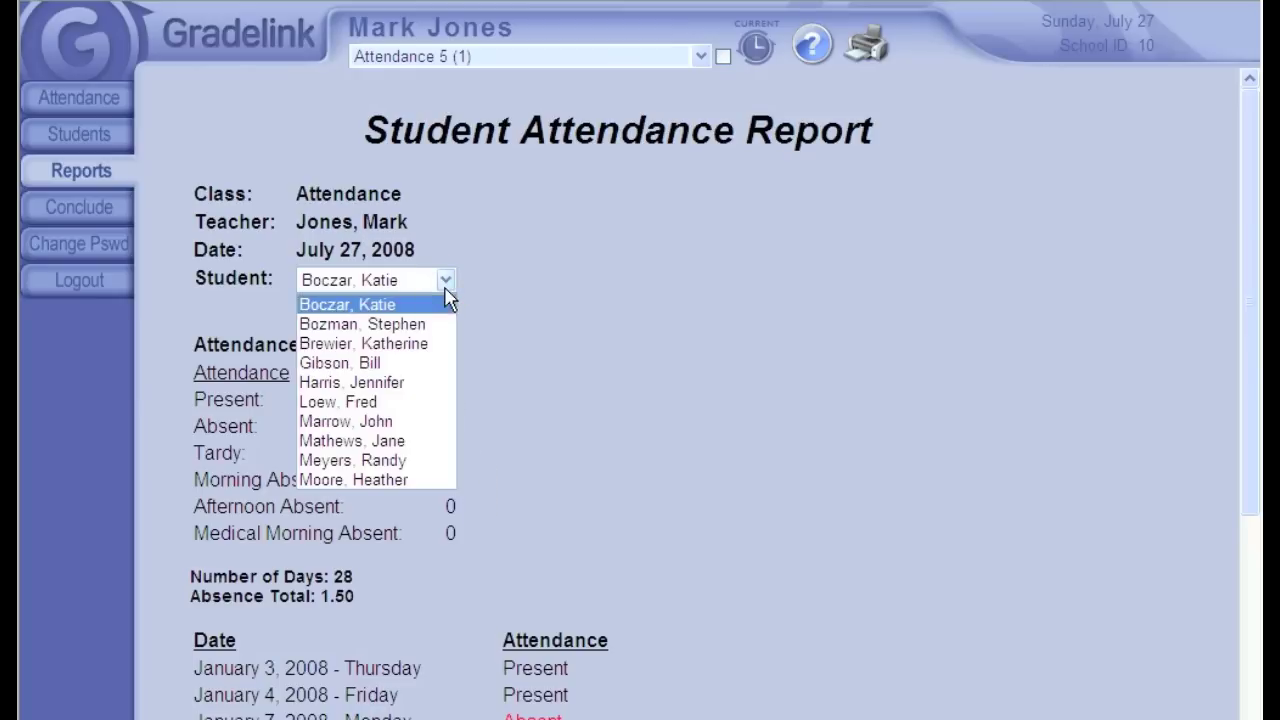
{"action": "left_click", "coordinate": [418, 386]}
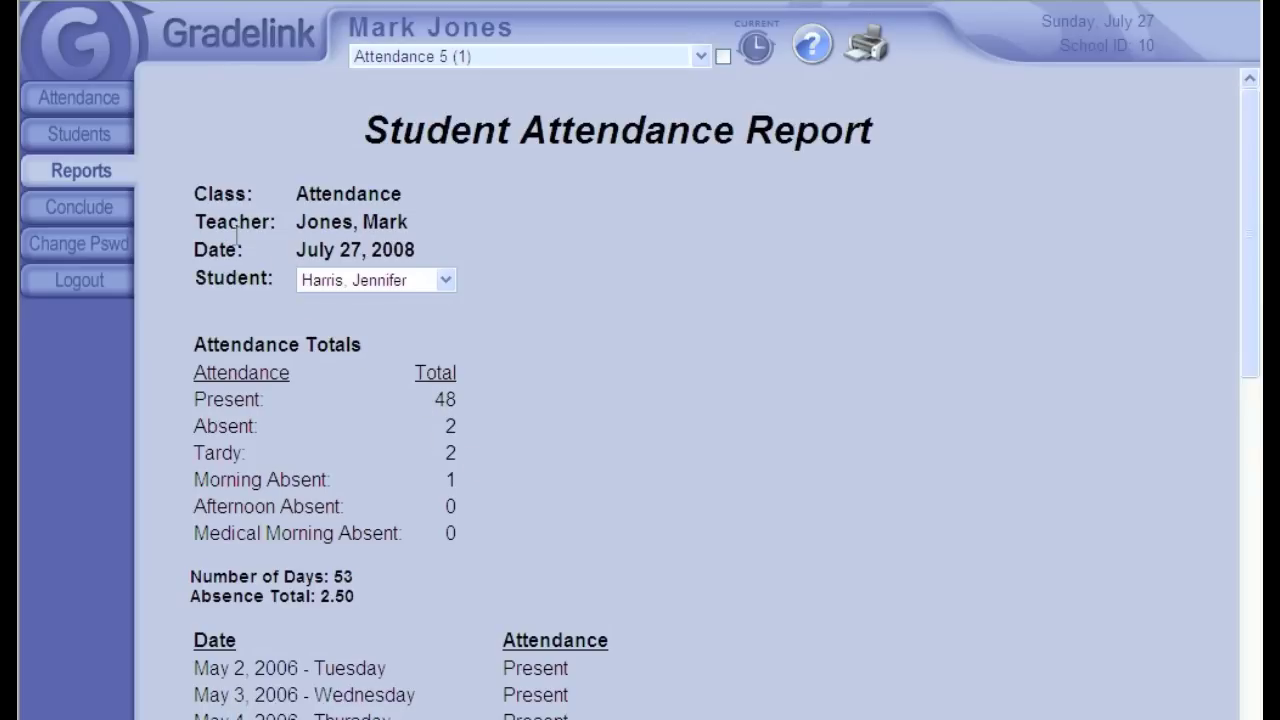
Generate the class attendance sheet for 01/01/2008 to 02/19/2008 and return to its date range settings
{"action": "left_click", "coordinate": [94, 173]}
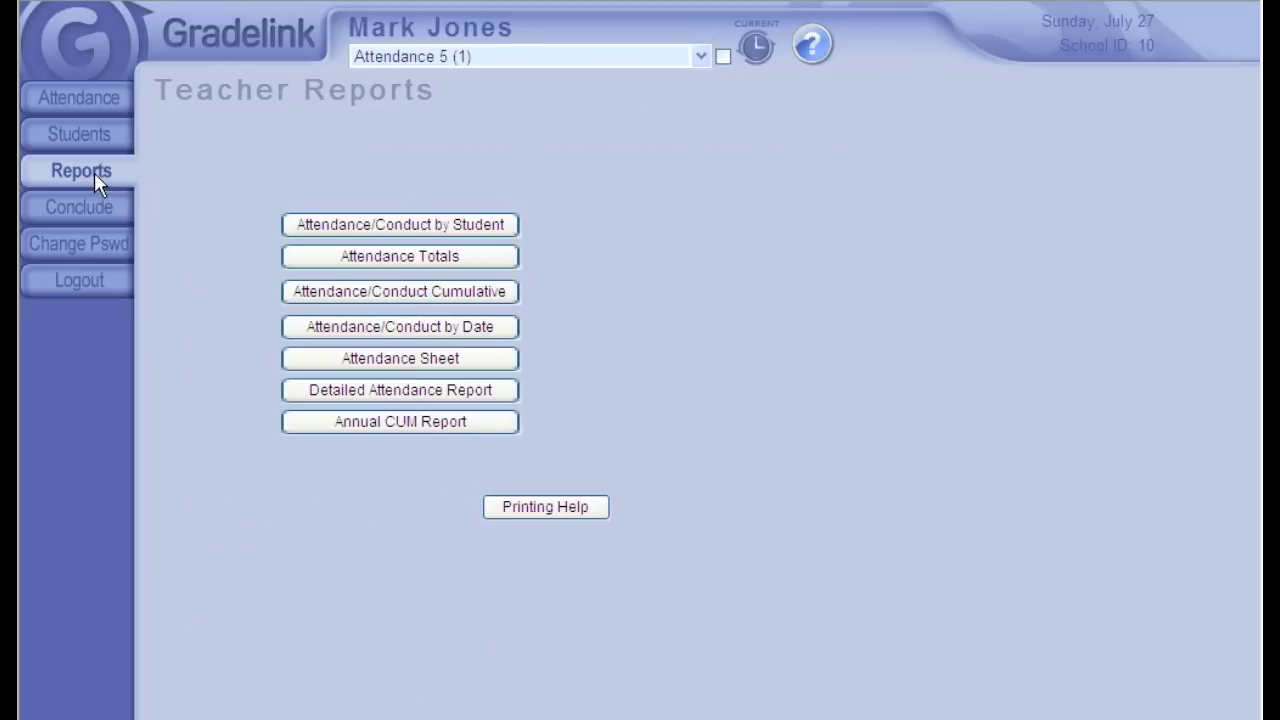
{"action": "left_click", "coordinate": [420, 370]}
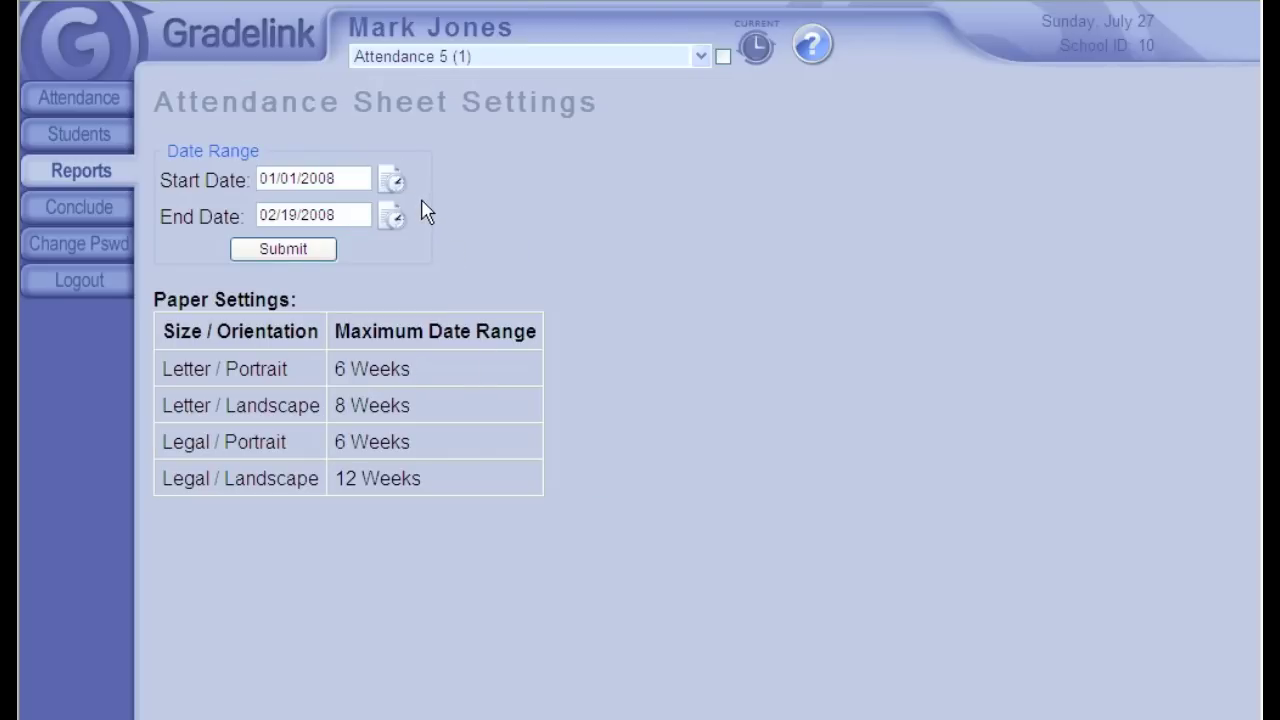
{"action": "left_click", "coordinate": [329, 249]}
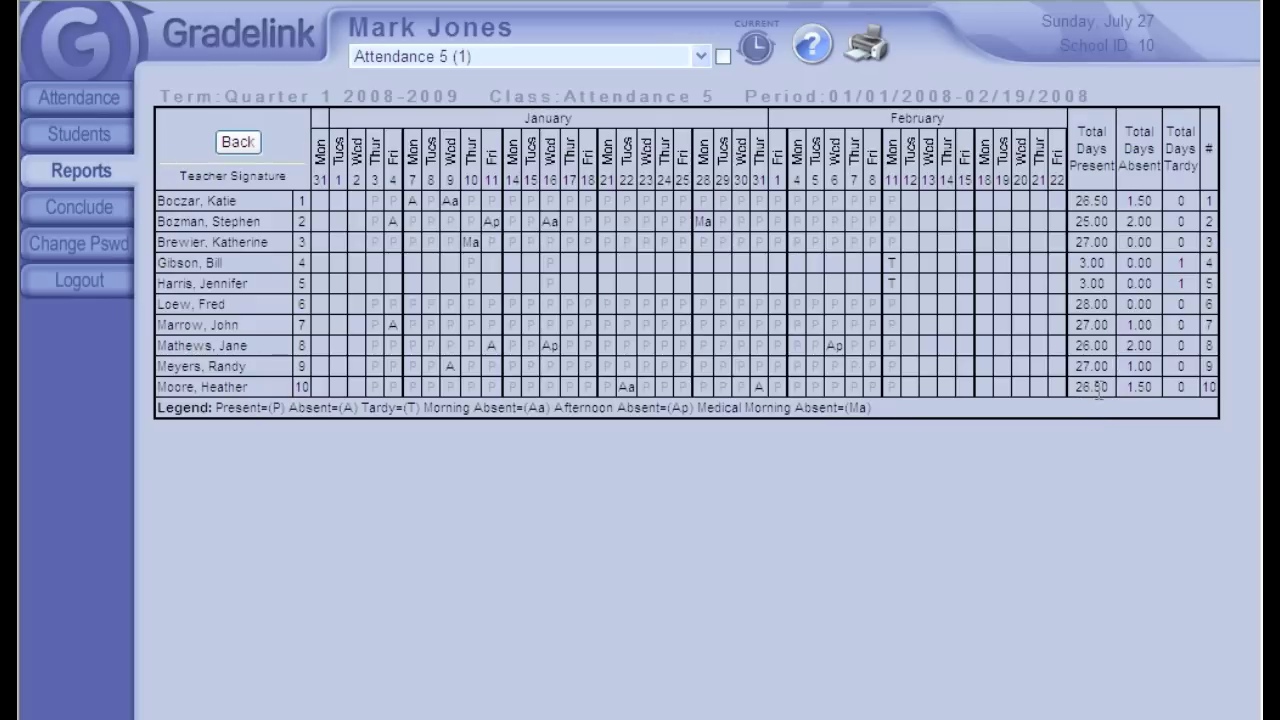
{"action": "left_click", "coordinate": [245, 142]}
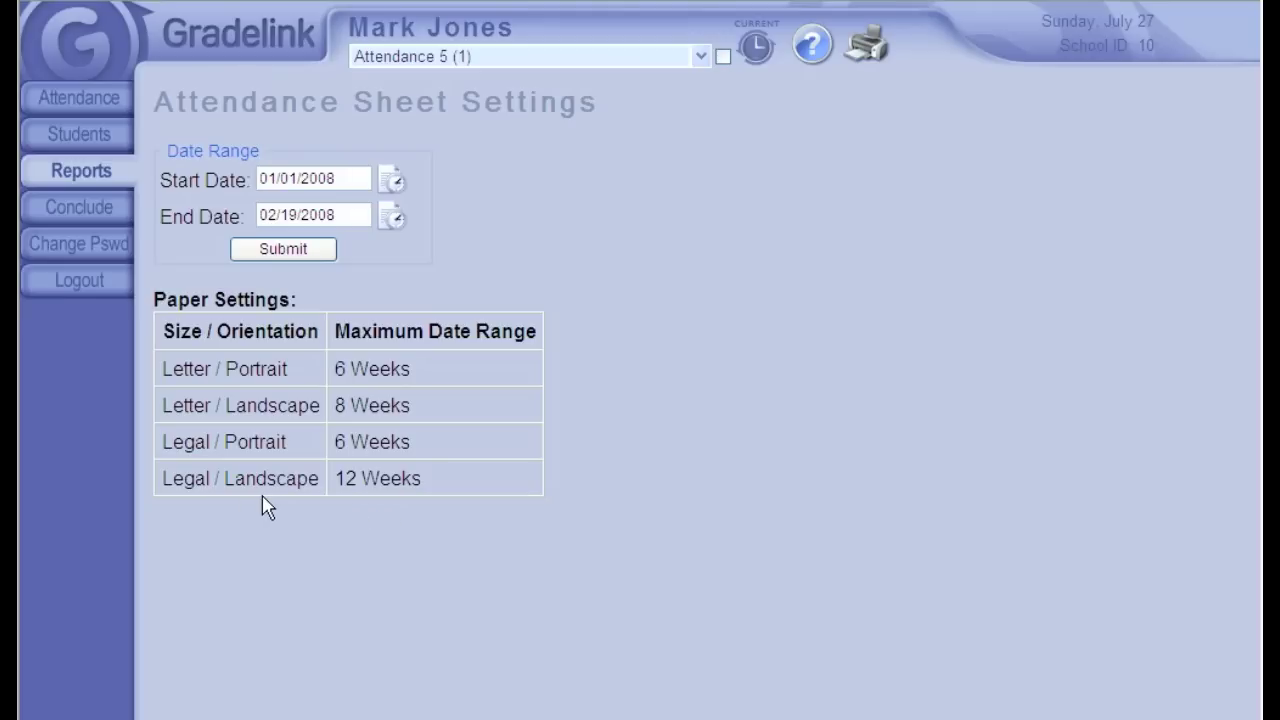
Generate the Detailed Attendance Report for Quarters 1 to 4 of 2008-2009 without Excel export and review its entries
{"action": "left_click", "coordinate": [87, 182]}
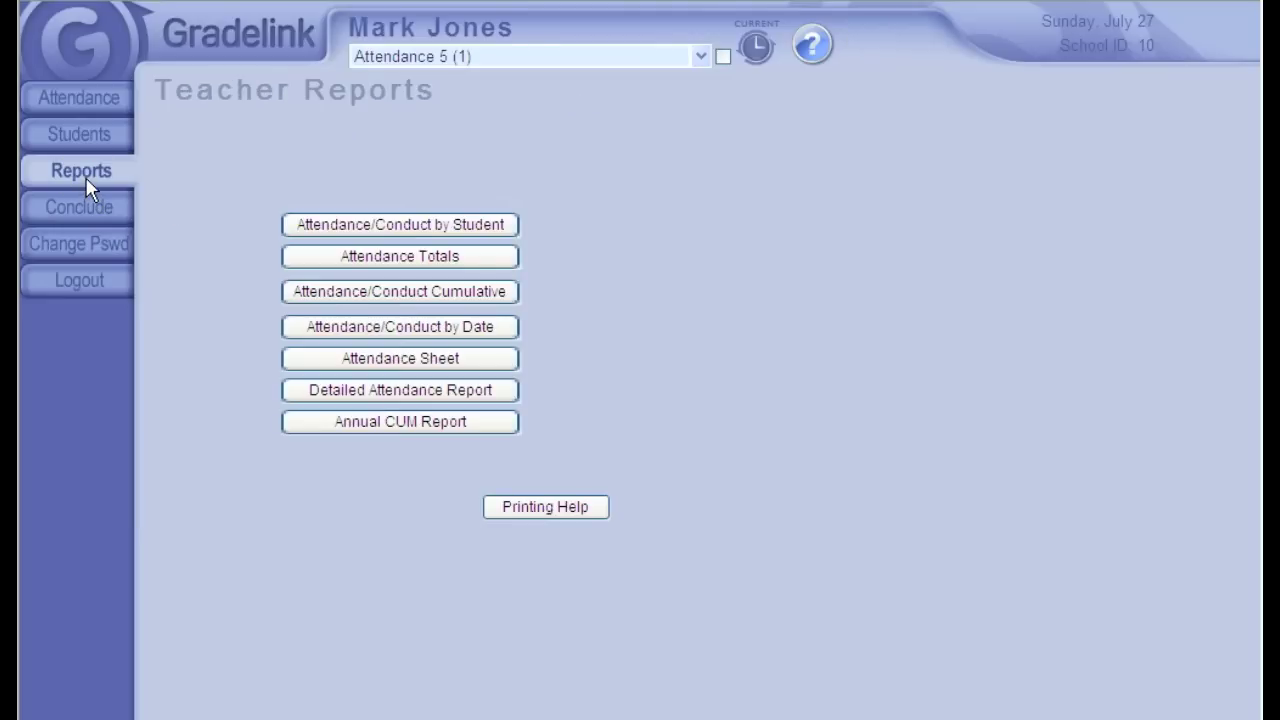
{"action": "left_click", "coordinate": [503, 403]}
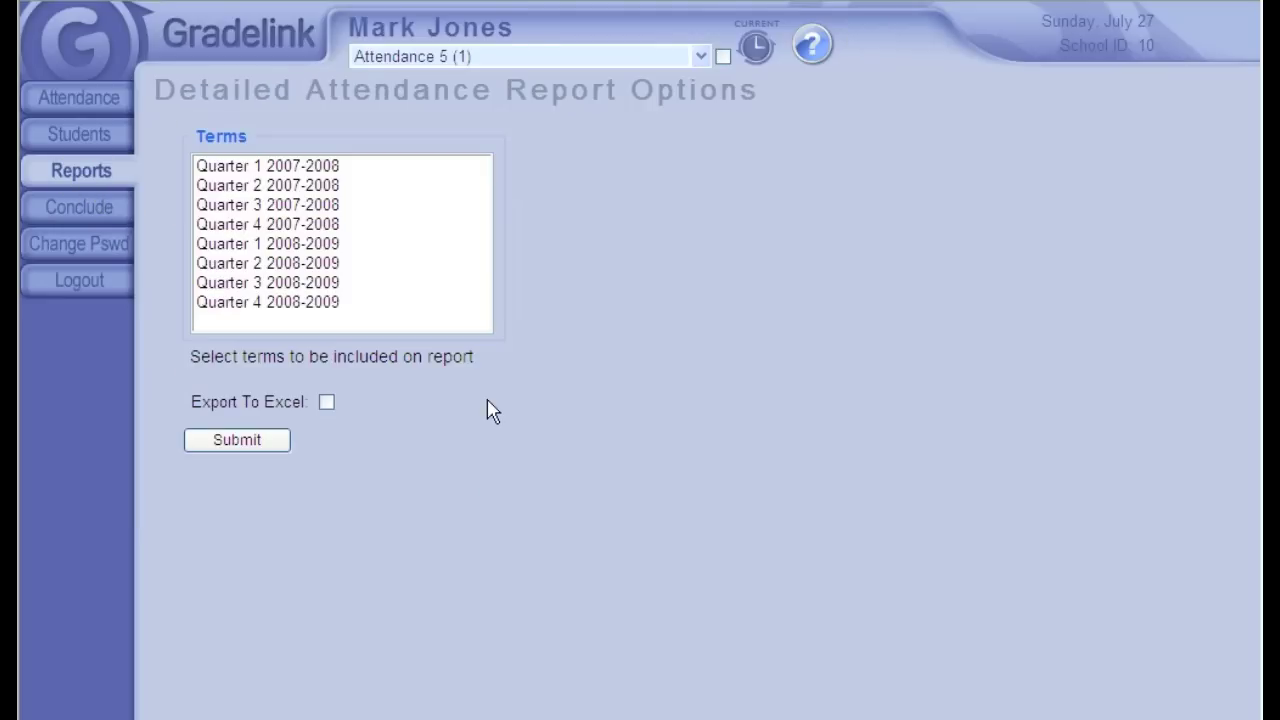
{"action": "left_click_drag", "start_coordinate": [334, 250], "coordinate": [334, 308]}
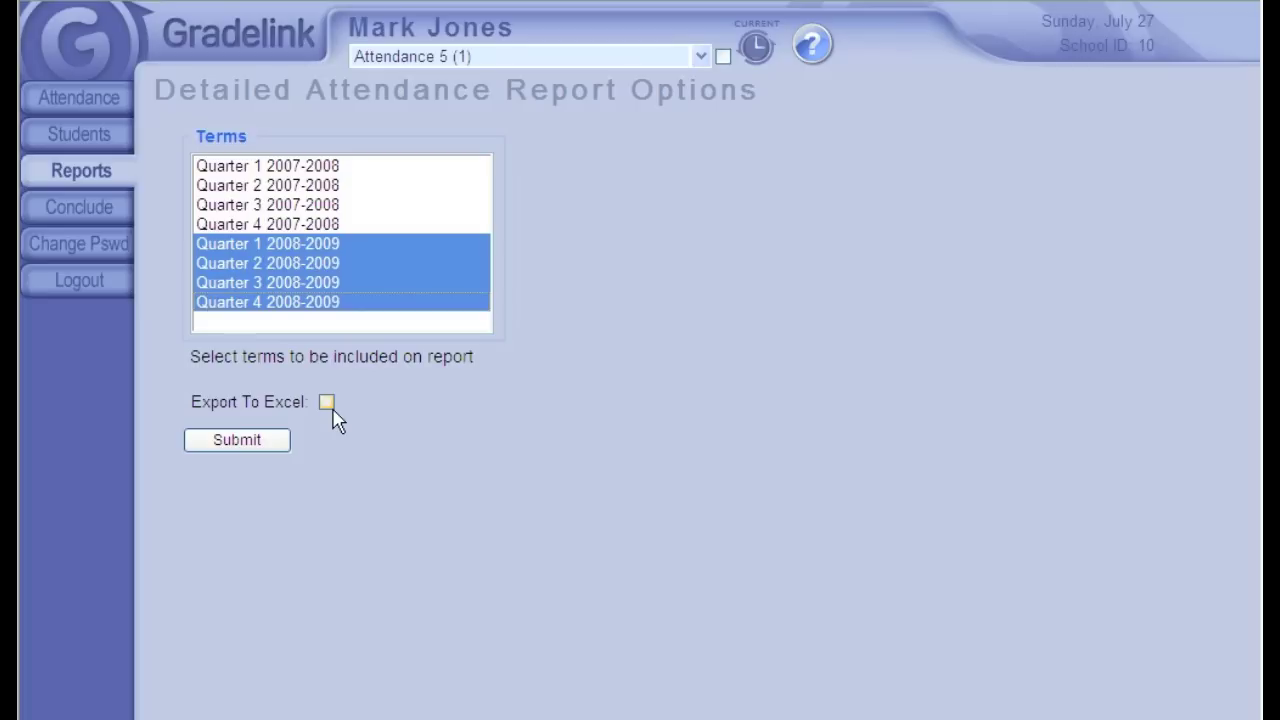
{"action": "left_click", "coordinate": [252, 442]}
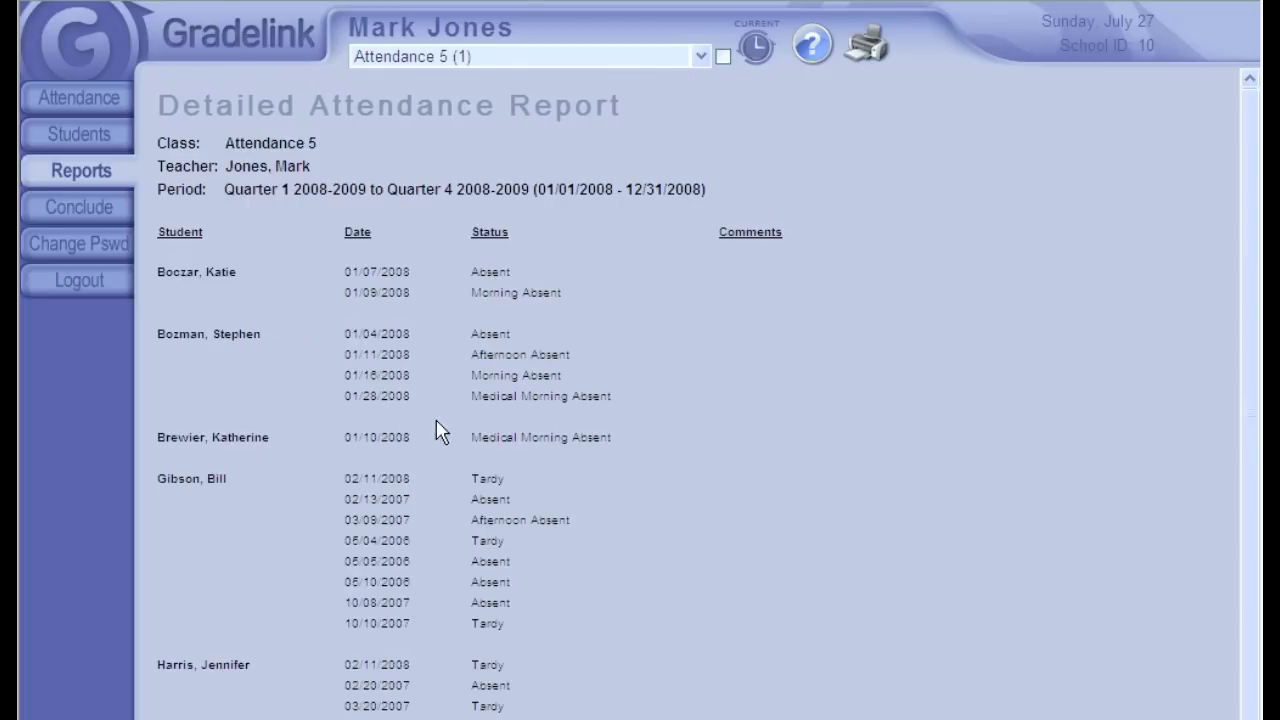
{"action": "scroll", "coordinate": [516, 472], "scroll_direction": "down", "scroll_amount": 1}
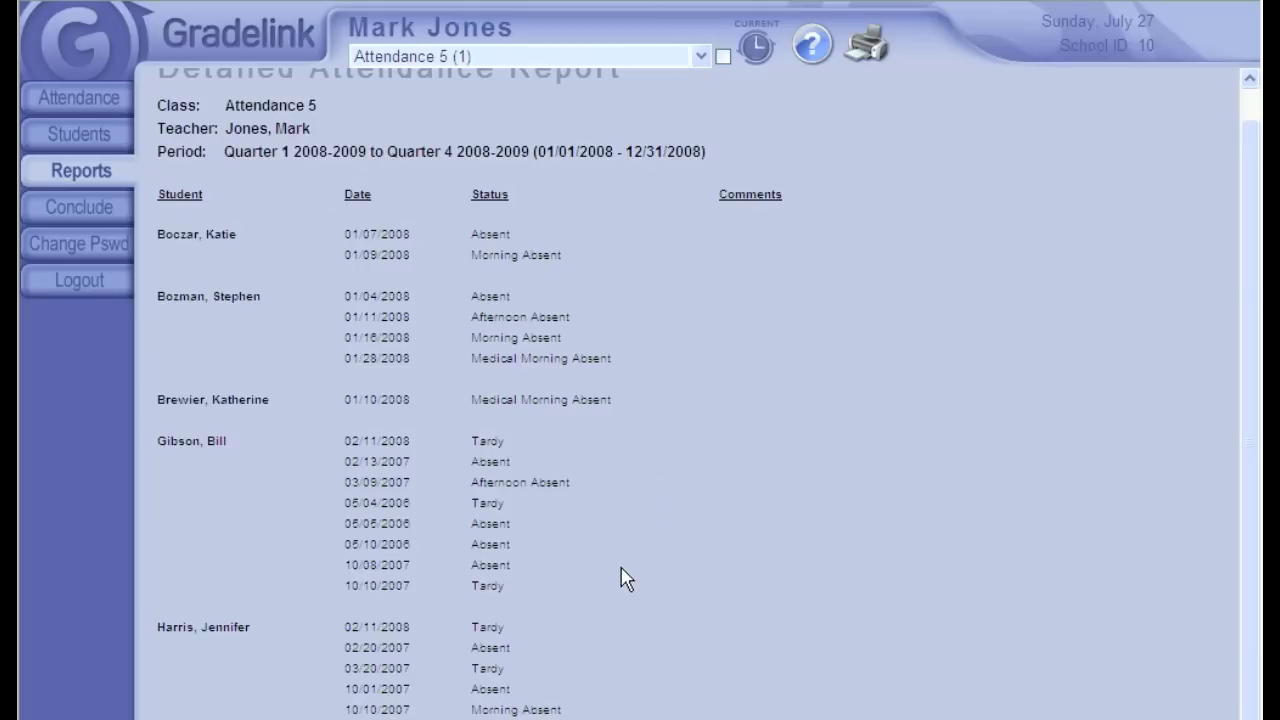
{"action": "scroll", "coordinate": [621, 578], "scroll_direction": "down", "scroll_amount": 3}
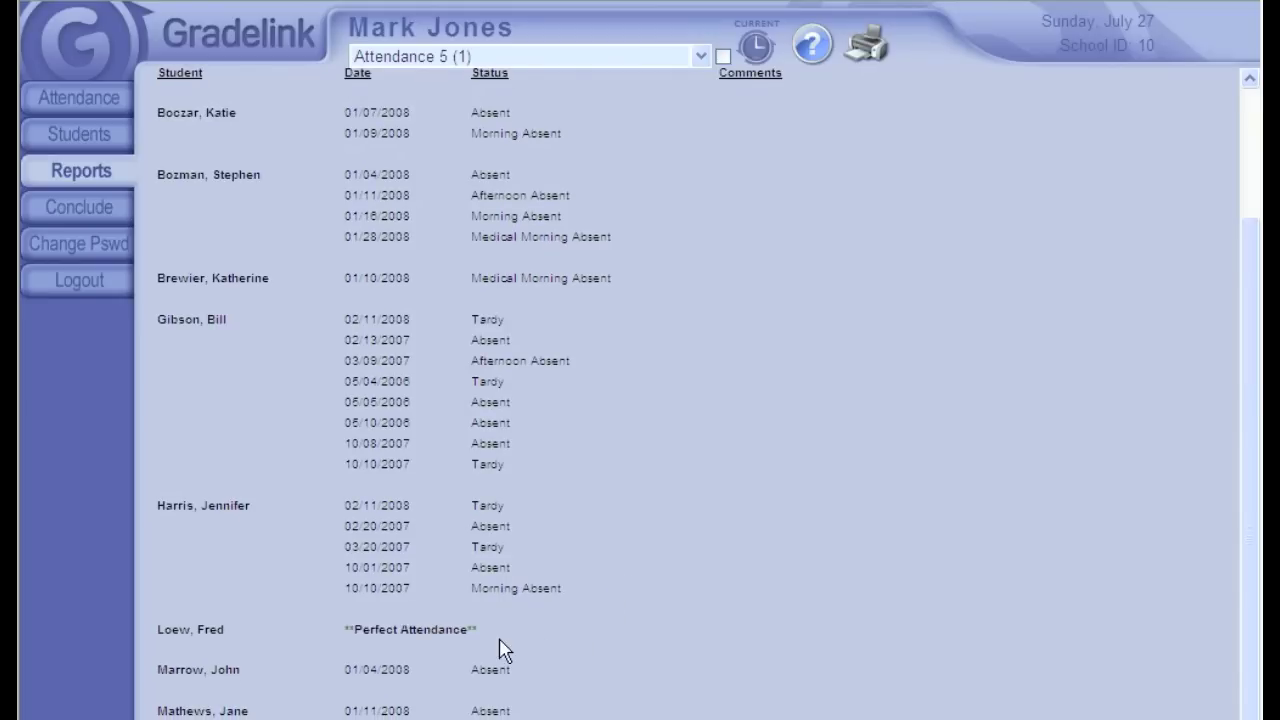
{"action": "scroll", "coordinate": [497, 650], "scroll_direction": "up", "scroll_amount": 4}
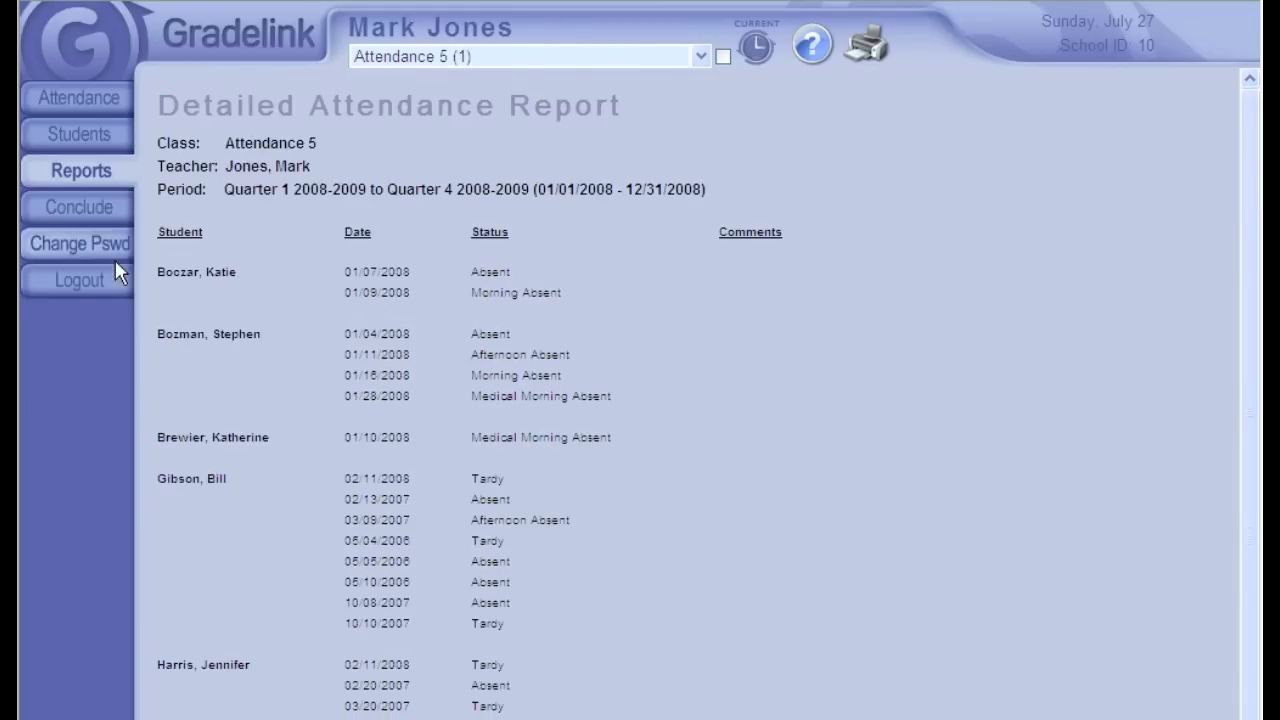
Generate the Annual CUM Report for the Attendance 5 class, covering Quarters 1 to 4 of 2007-2008
{"action": "left_click", "coordinate": [95, 174]}
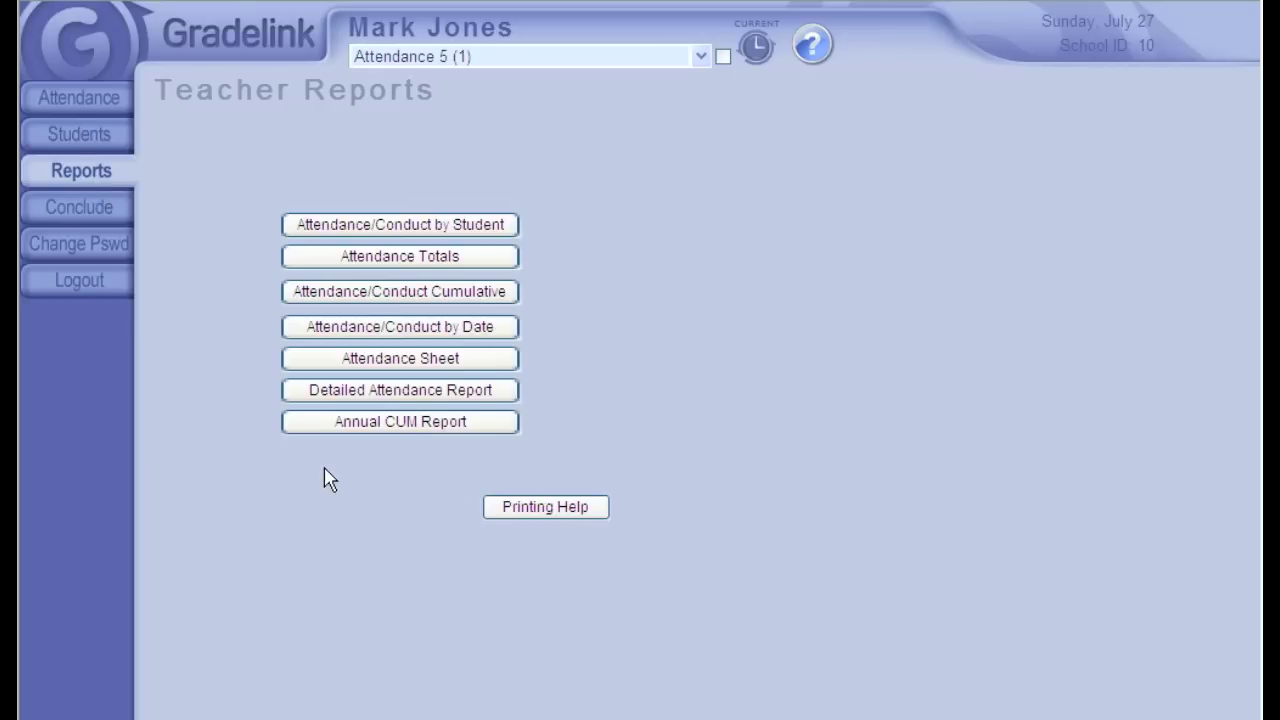
{"action": "left_click", "coordinate": [397, 423]}
{"action": "left_click_drag", "start_coordinate": [322, 166], "coordinate": [322, 232]}
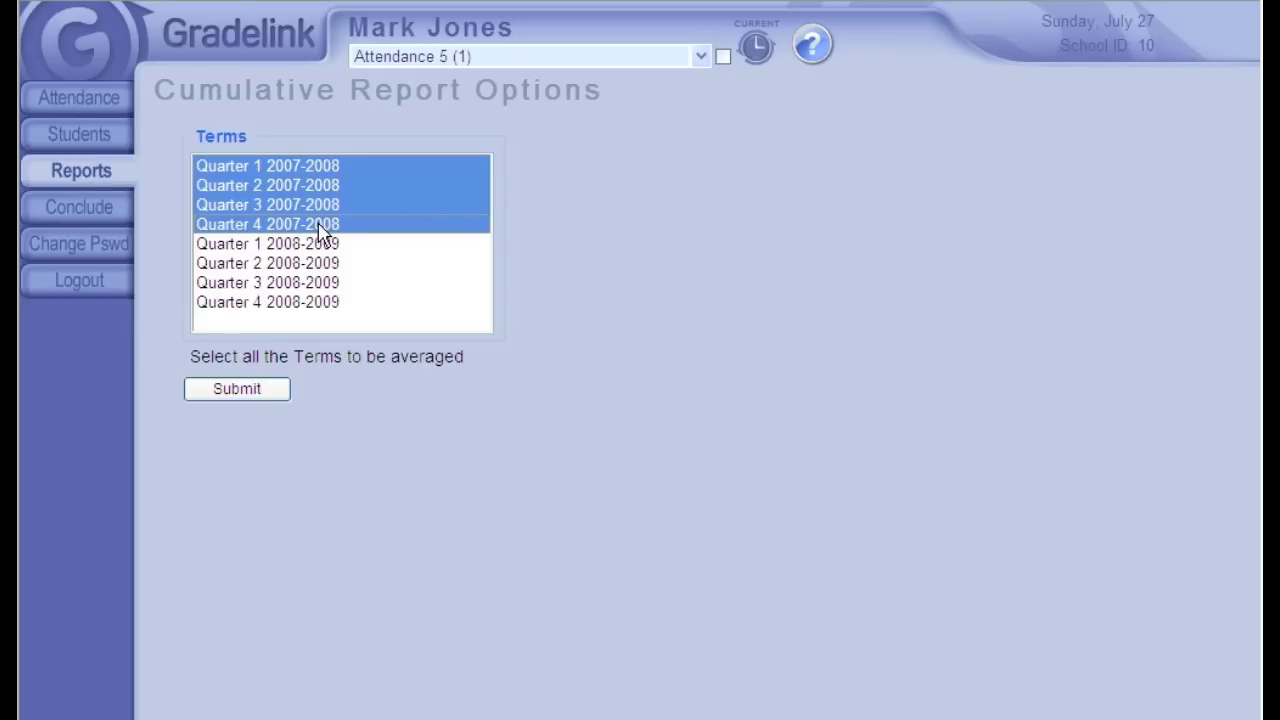
{"action": "left_click", "coordinate": [263, 389]}
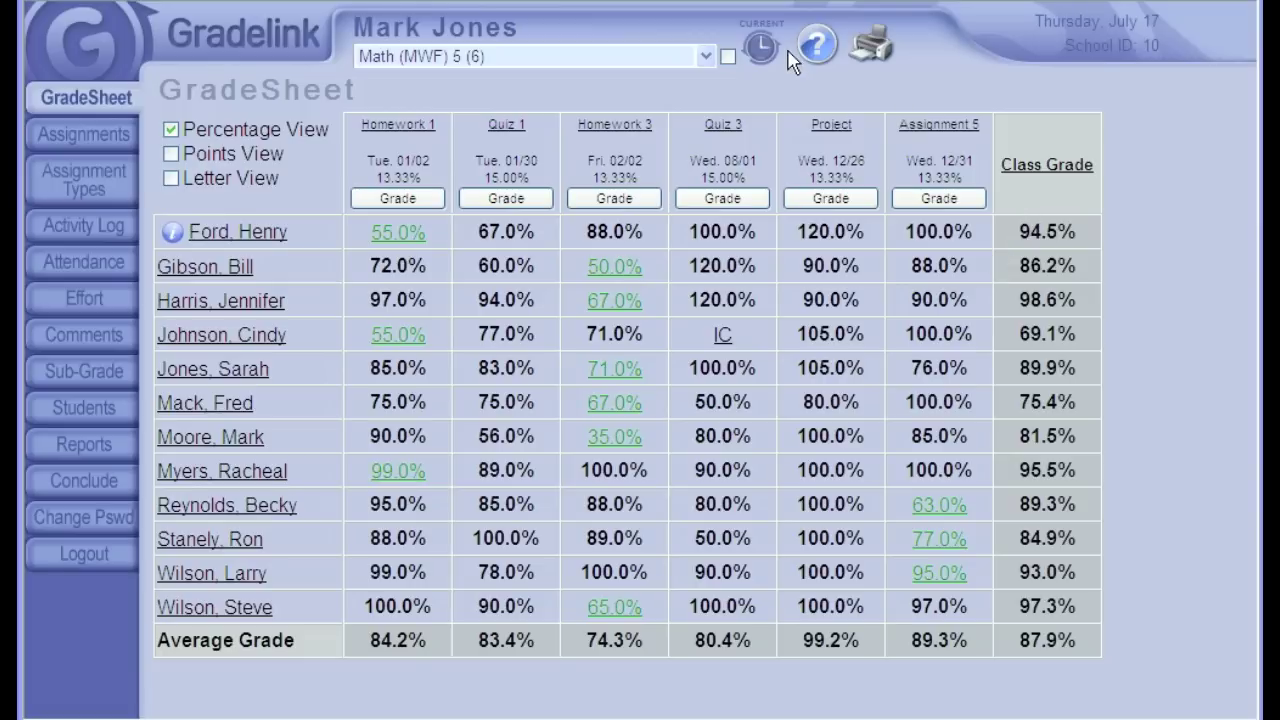
Generate the printable gradesheet for the Math (MWF) 5 class in landscape orientation with percentage grades
{"action": "left_click", "coordinate": [864, 58]}
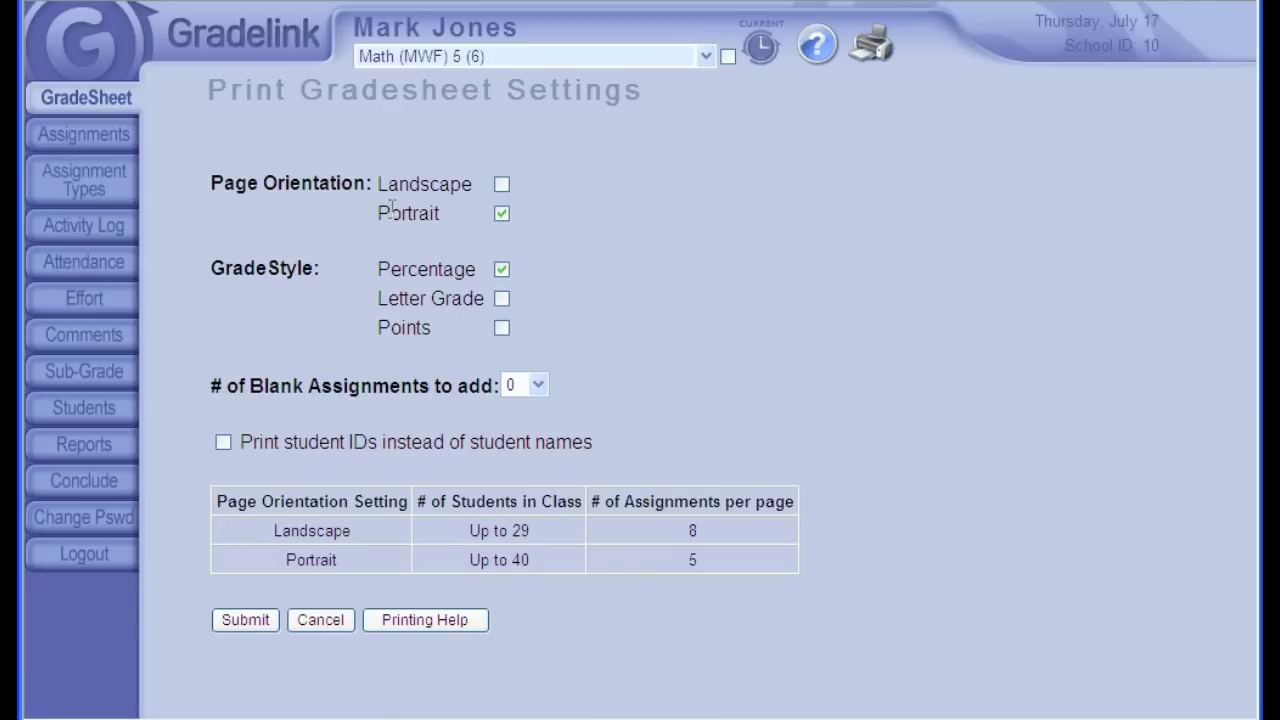
{"action": "left_click", "coordinate": [501, 184]}
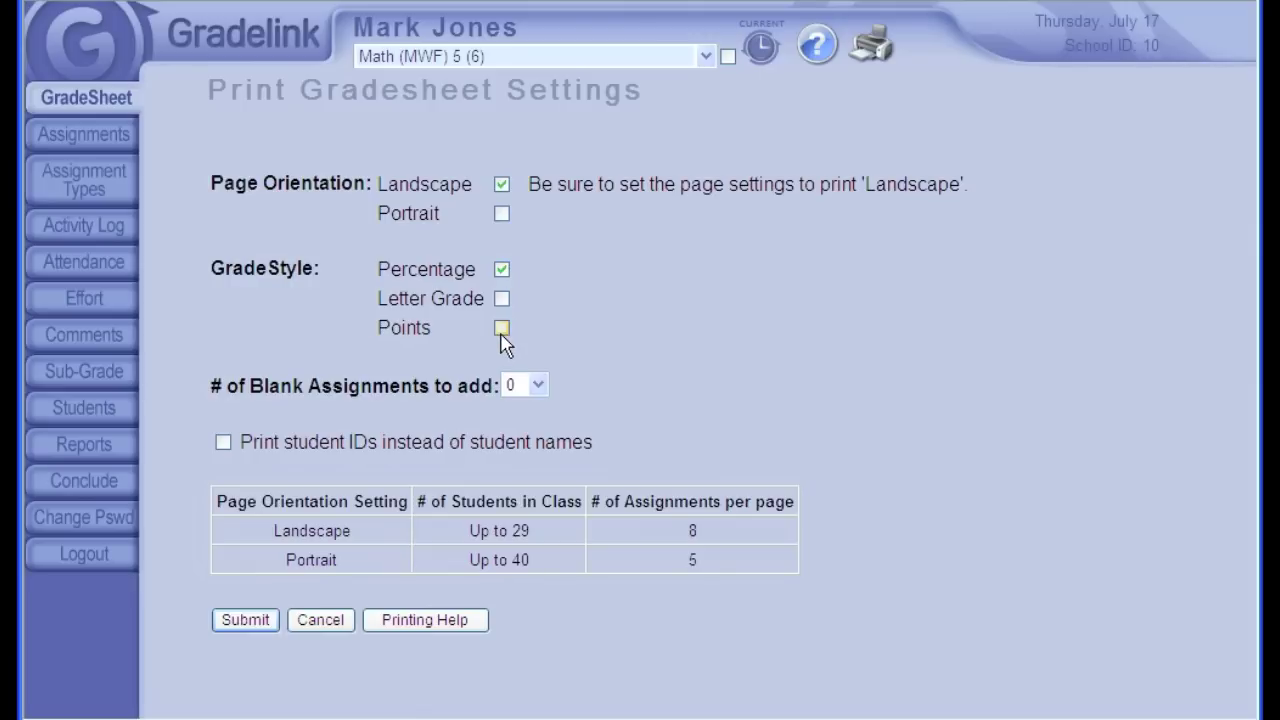
{"action": "left_click", "coordinate": [259, 620]}
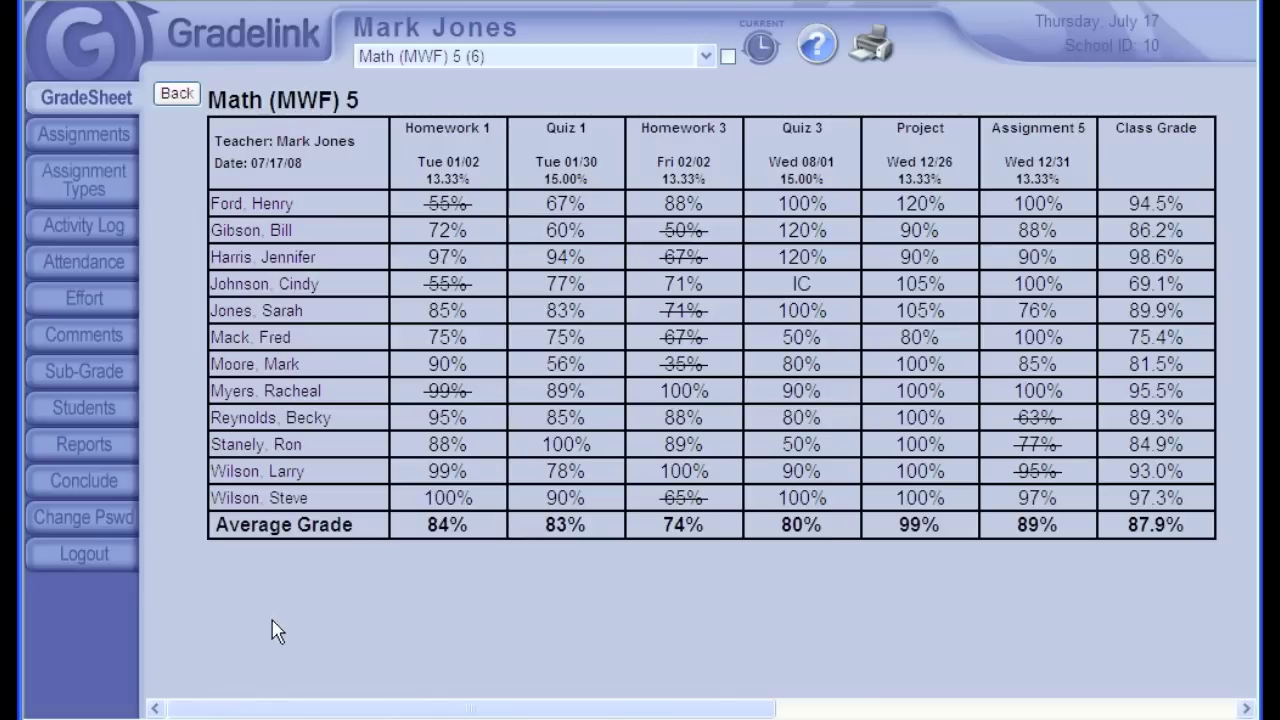
Print the Math (MWF) 5 gradesheet to CutePDF Writer with the page orientation set to Landscape
{"action": "left_click", "coordinate": [877, 58]}
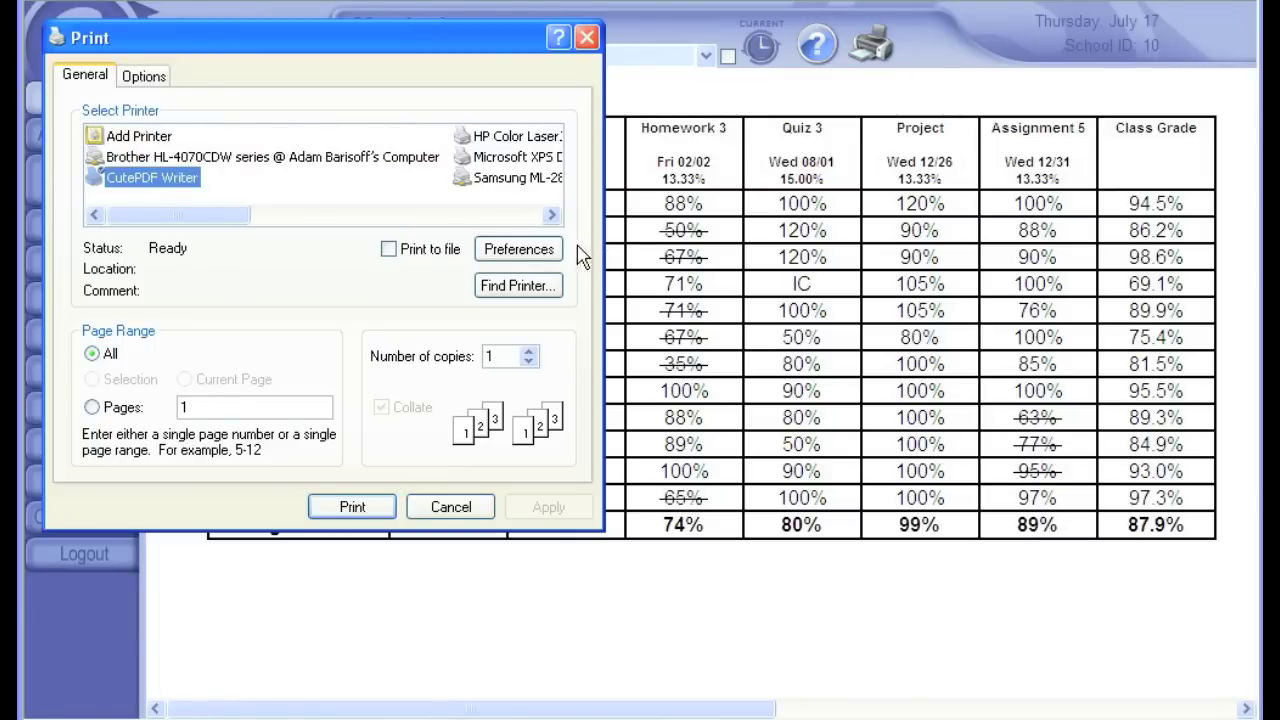
{"action": "left_click", "coordinate": [546, 256]}
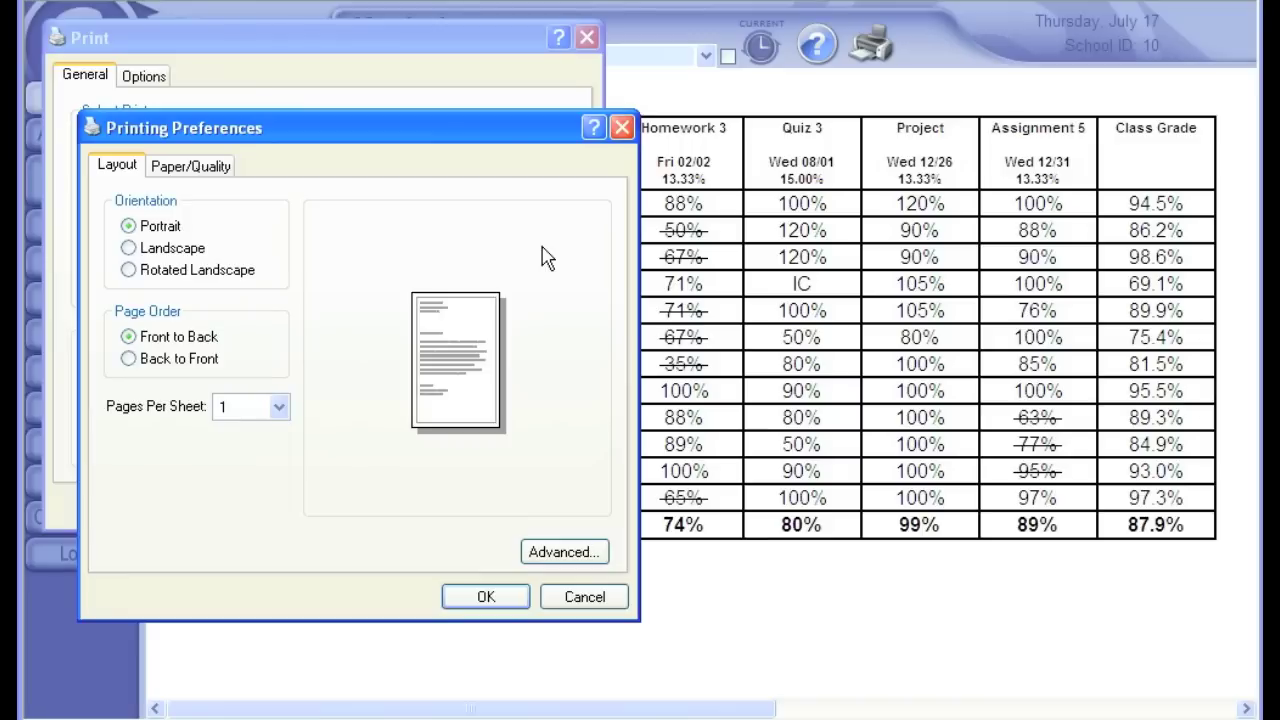
{"action": "left_click", "coordinate": [129, 248]}
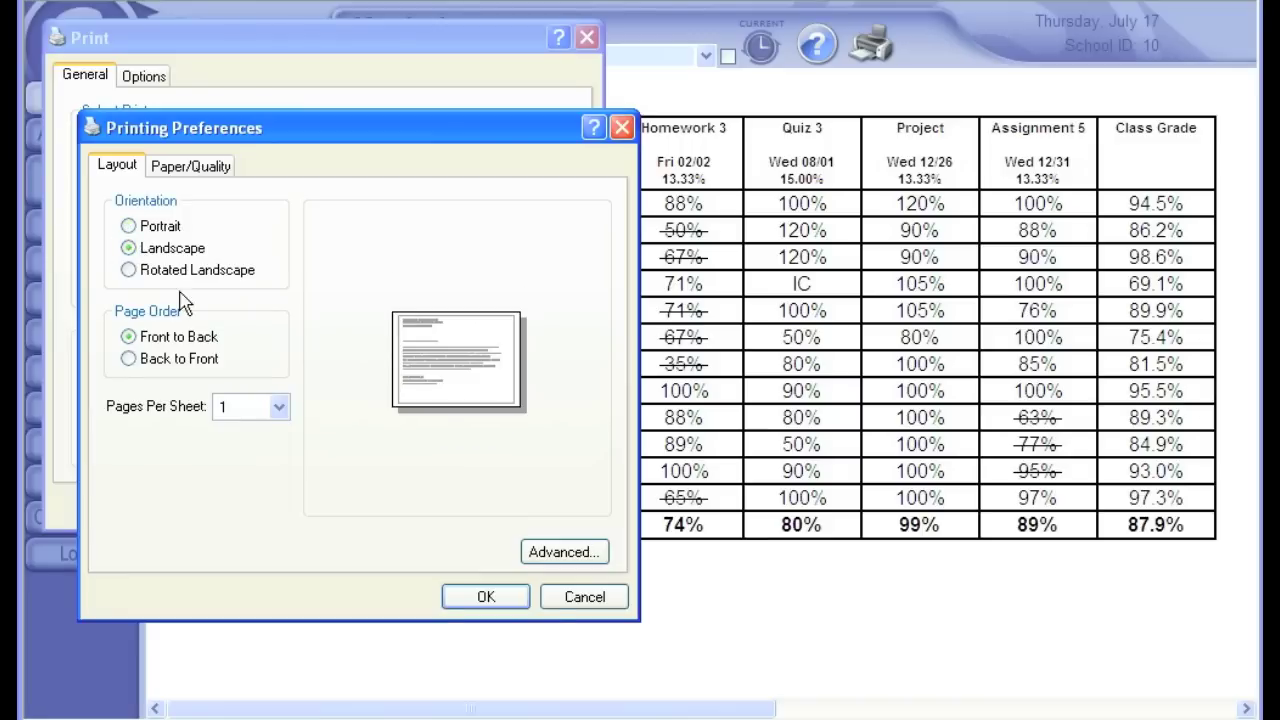
{"action": "left_click", "coordinate": [487, 600]}
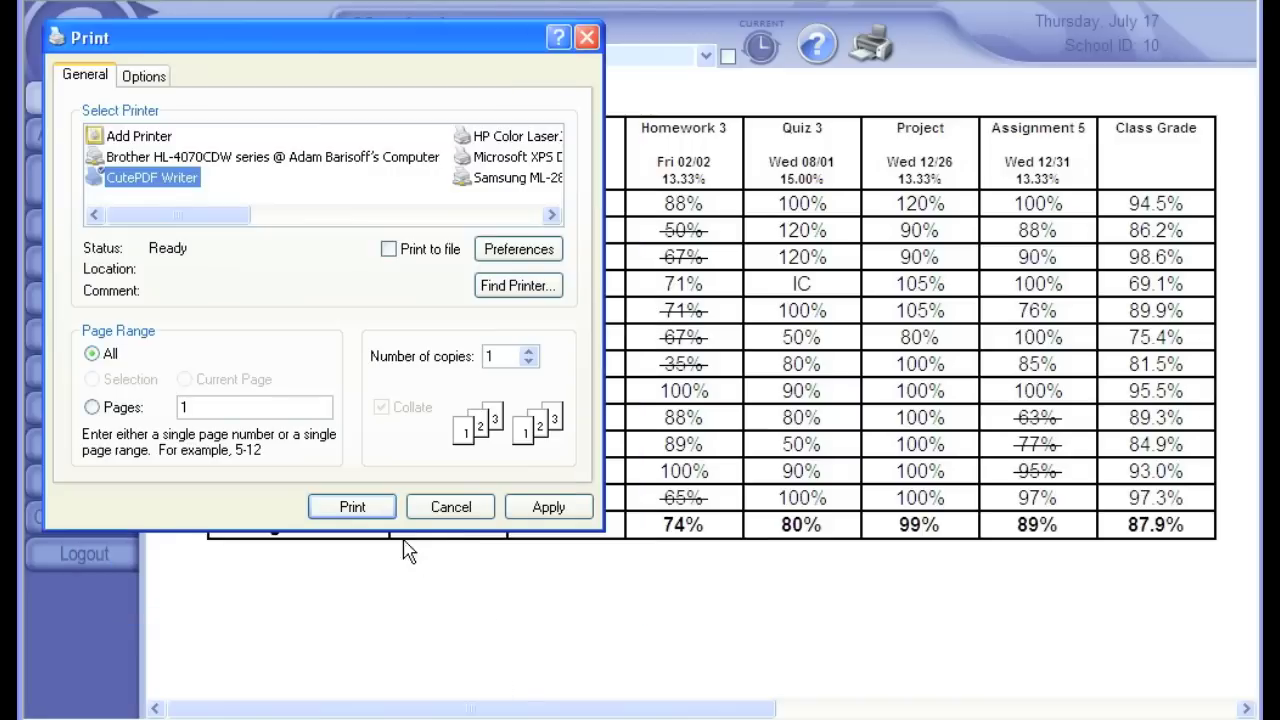
{"action": "left_click", "coordinate": [368, 512]}
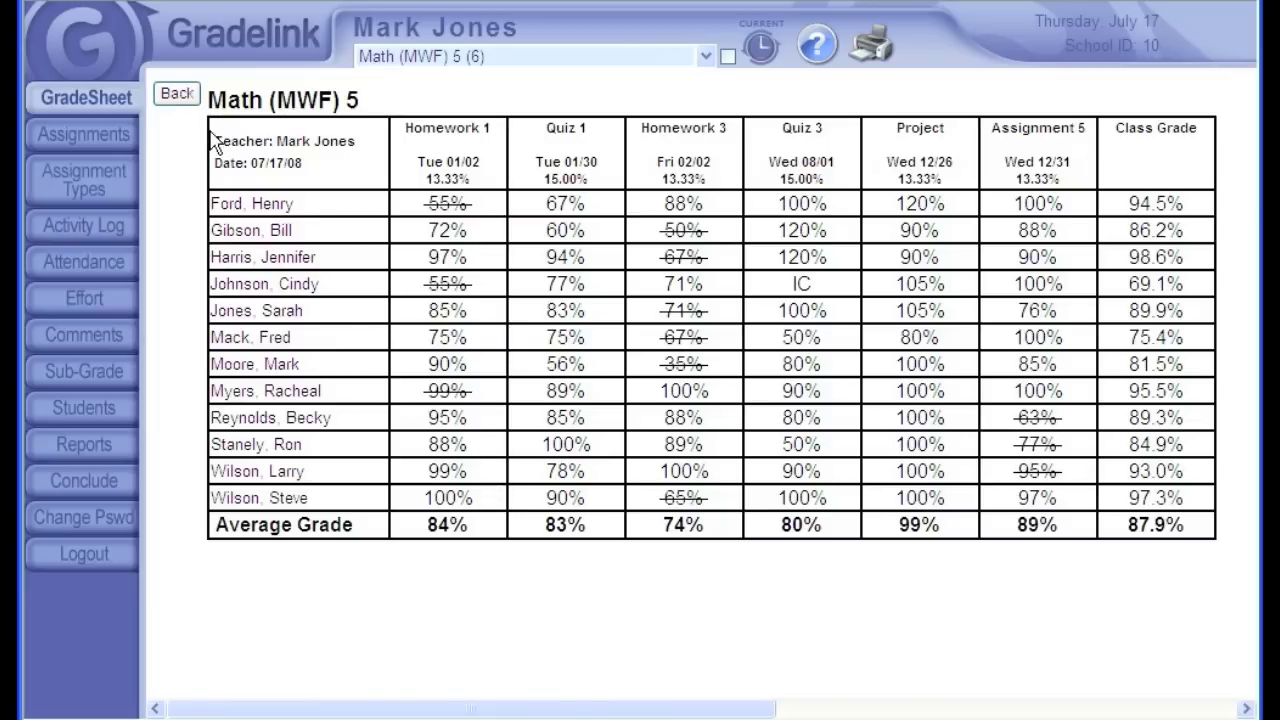
Generate the printable Math (MWF) 5 gradesheet in portrait with percentage grades and 10 blank assignments, and review its pages
{"action": "left_click", "coordinate": [180, 94]}
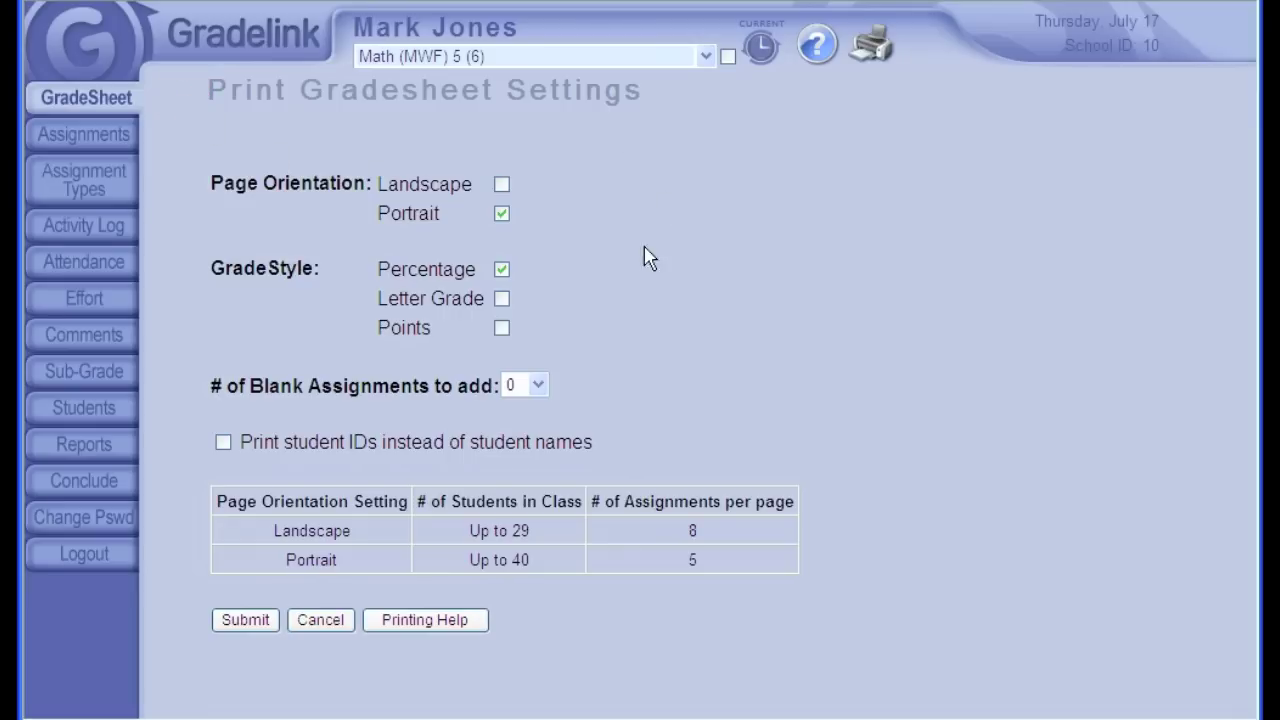
{"action": "left_click", "coordinate": [535, 392]}
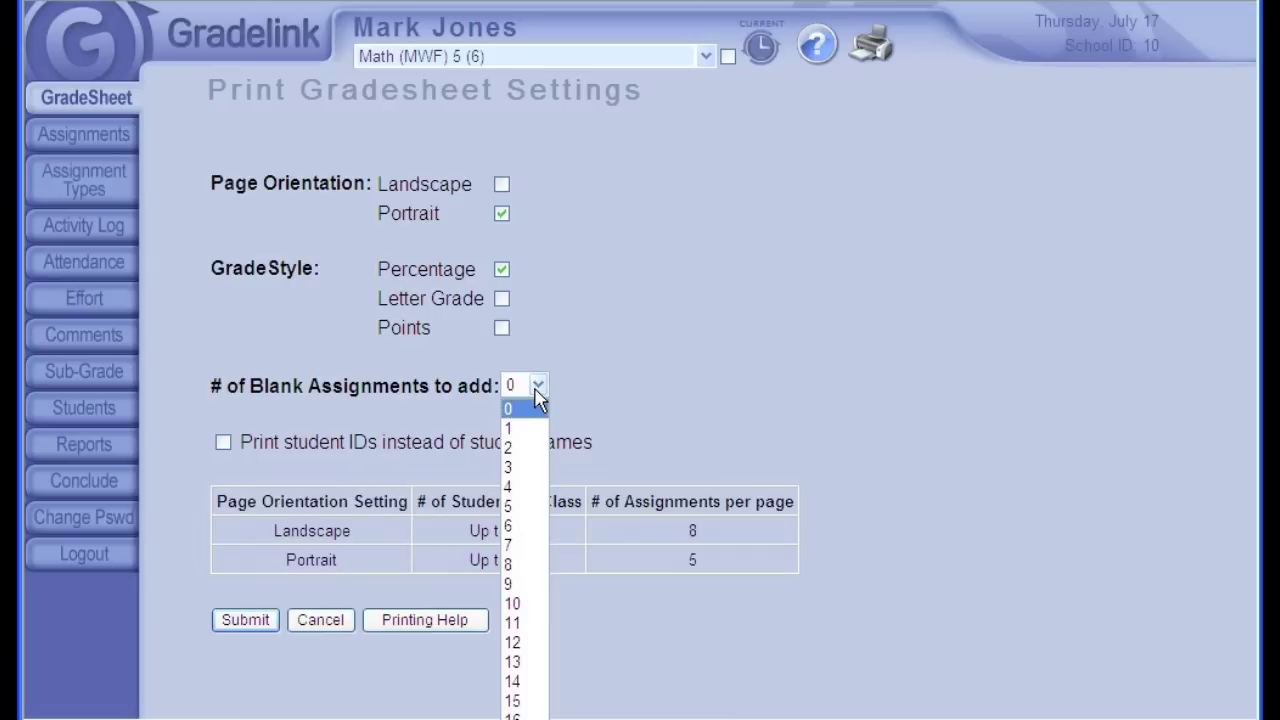
{"action": "left_click", "coordinate": [533, 605]}
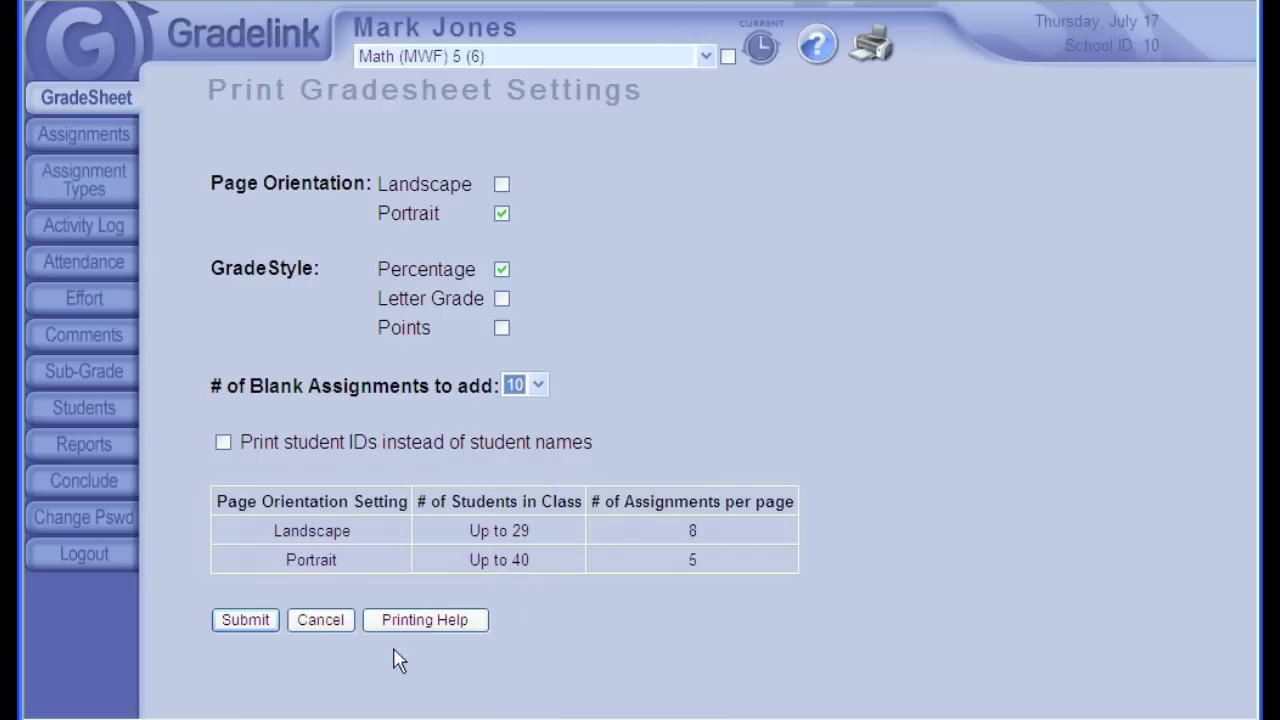
{"action": "left_click", "coordinate": [264, 624]}
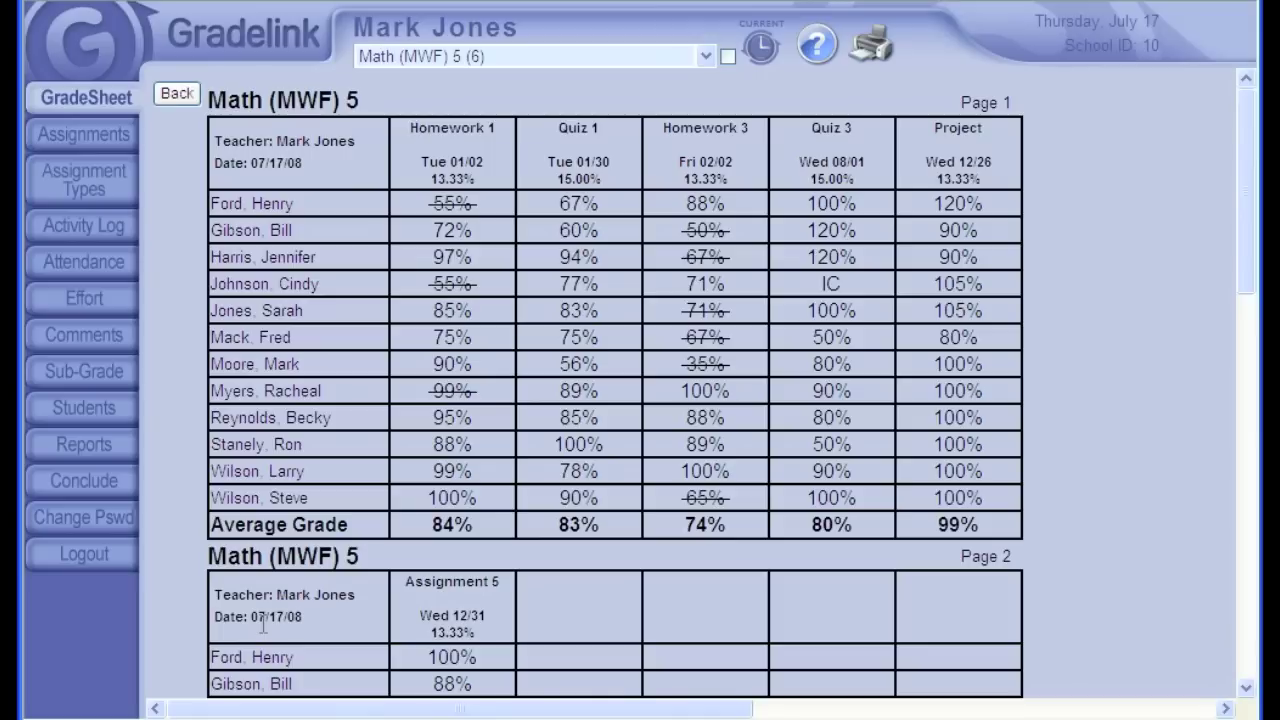
{"action": "scroll", "coordinate": [682, 542], "scroll_direction": "down", "scroll_amount": 10}
{"action": "scroll", "coordinate": [678, 540], "scroll_direction": "down", "scroll_amount": 3}
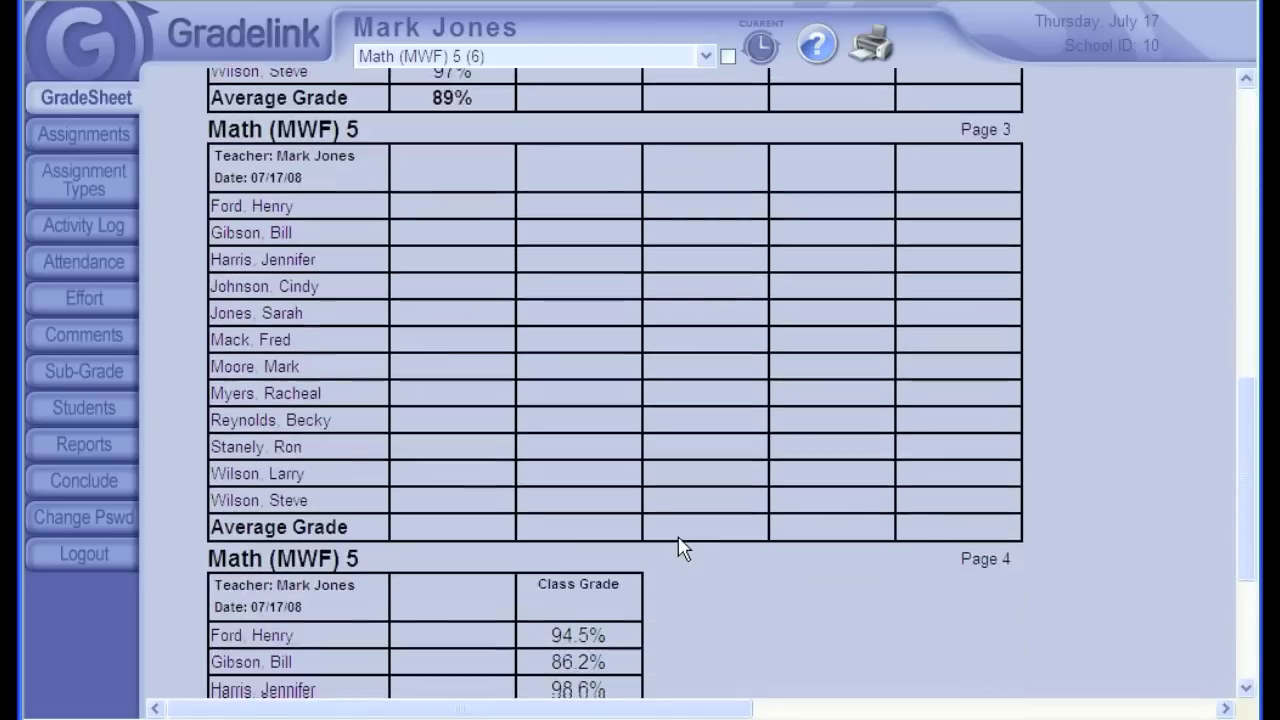
{"action": "scroll", "coordinate": [623, 486], "scroll_direction": "up", "scroll_amount": 3}
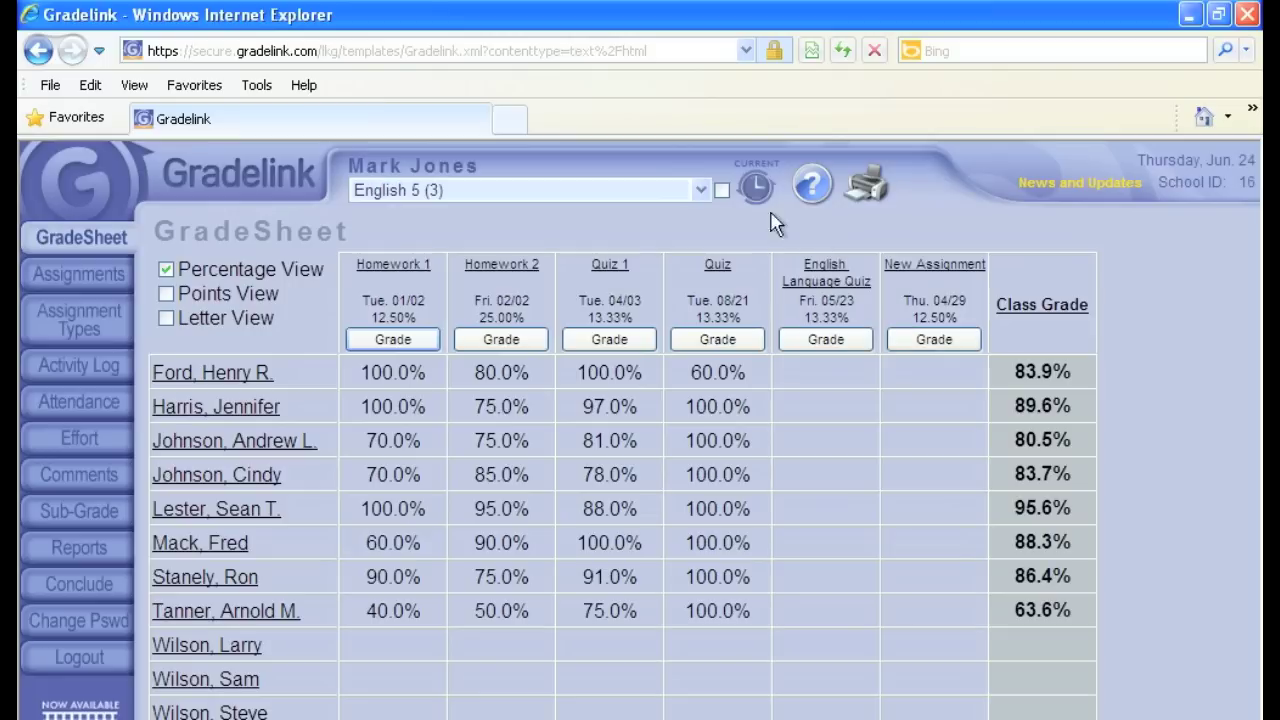
In Teacher Comments 5, enter the first student's comment "Your effort is reflected in your good grades. Keep up with particaption."
{"action": "left_click", "coordinate": [702, 191]}
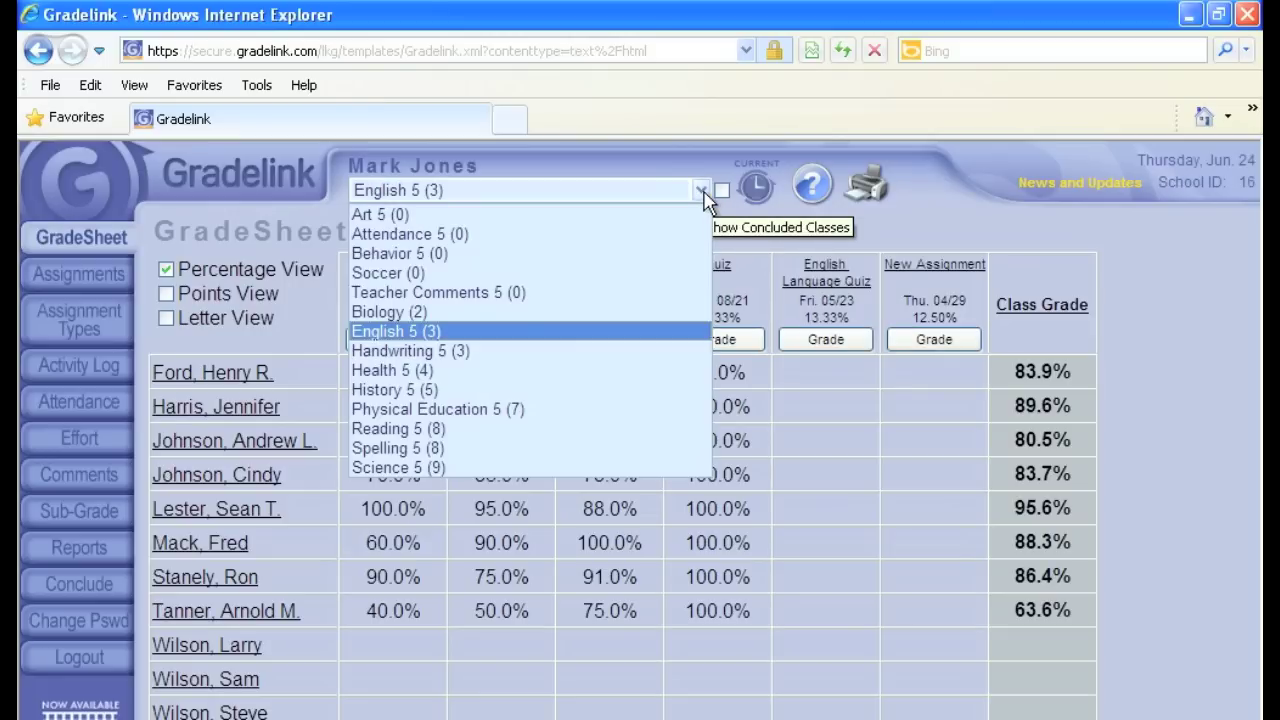
{"action": "left_click", "coordinate": [681, 304]}
{"action": "left_click", "coordinate": [677, 349]}
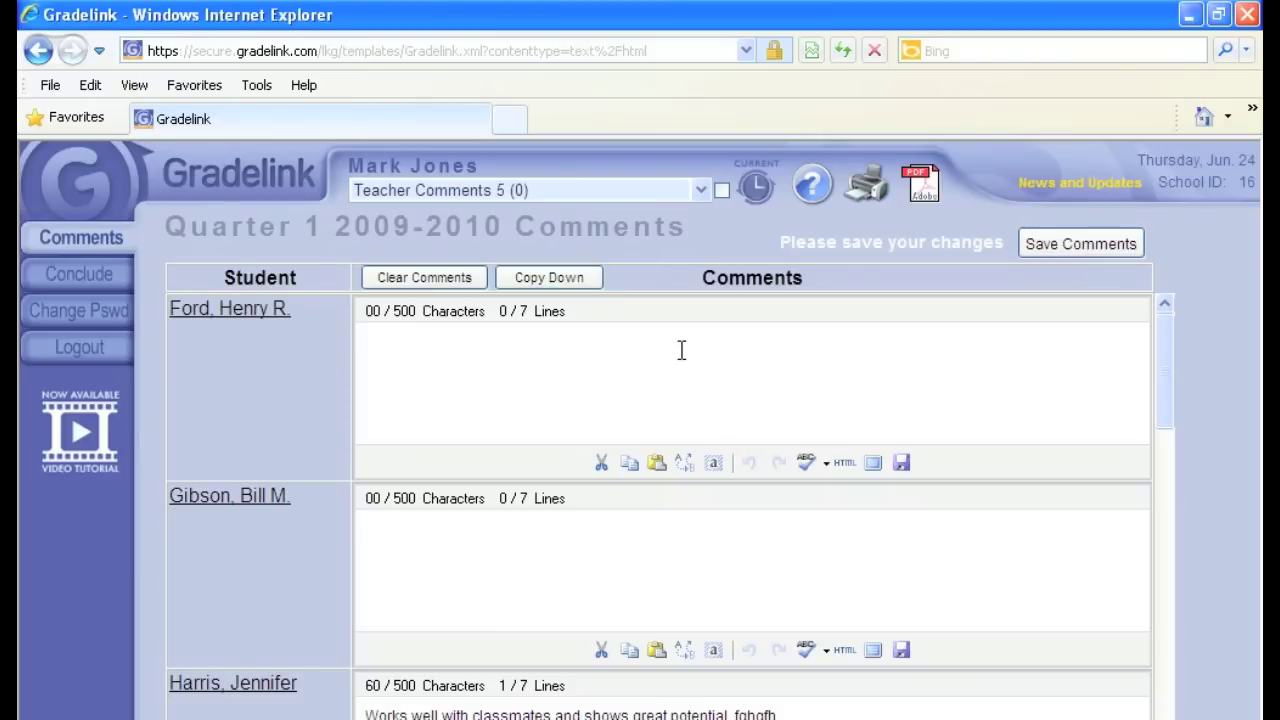
{"action": "type", "text": "Your effort is reflec"}
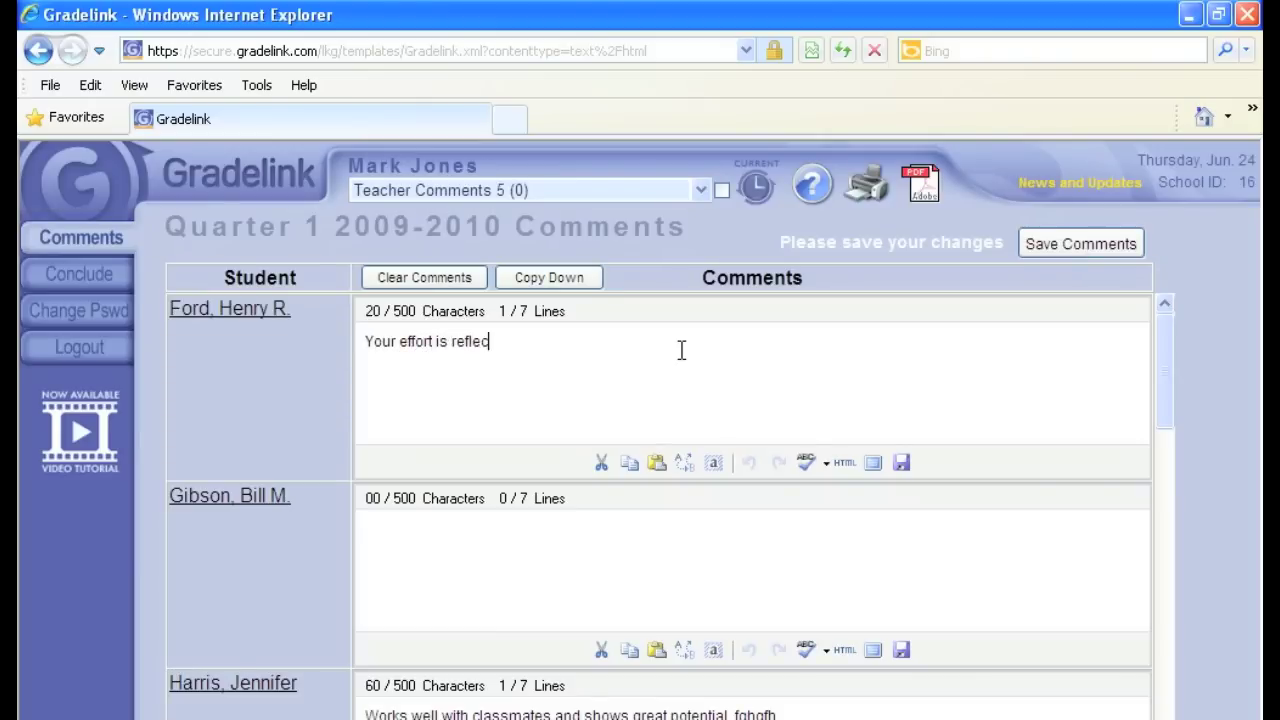
{"action": "type", "text": "ted in your good grades."}
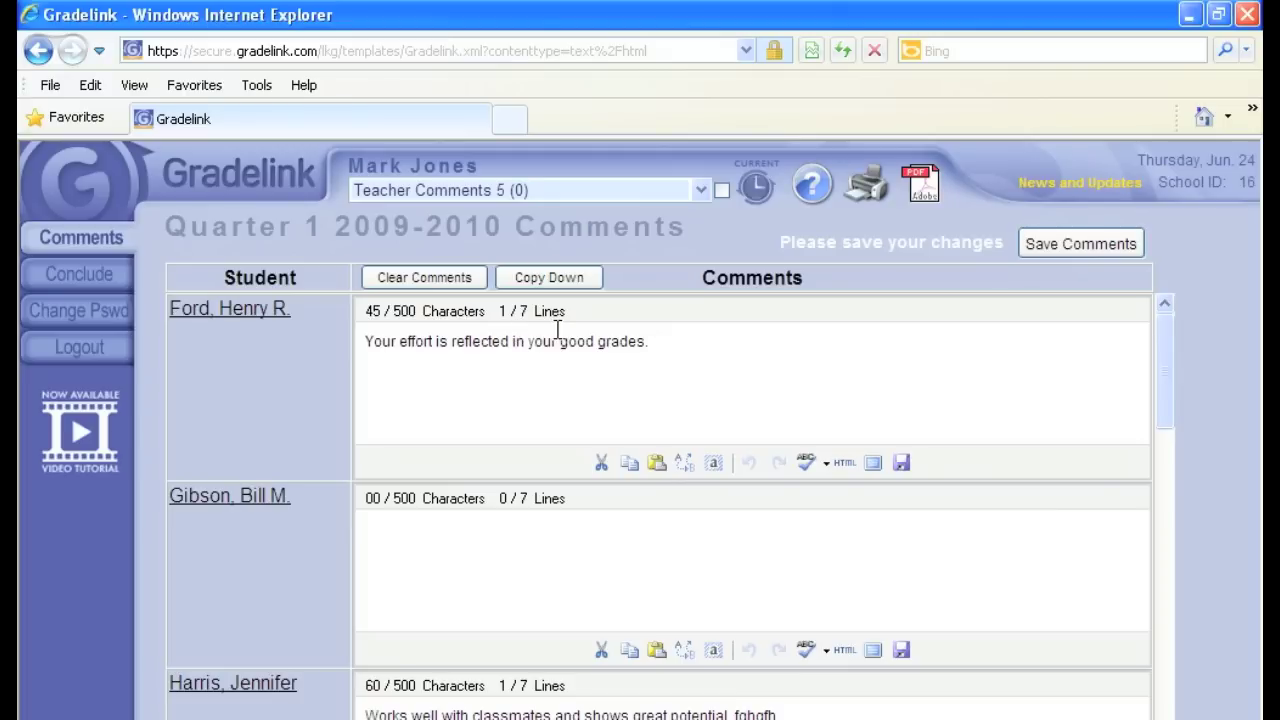
{"action": "type", "text": "Keep up with partica"}
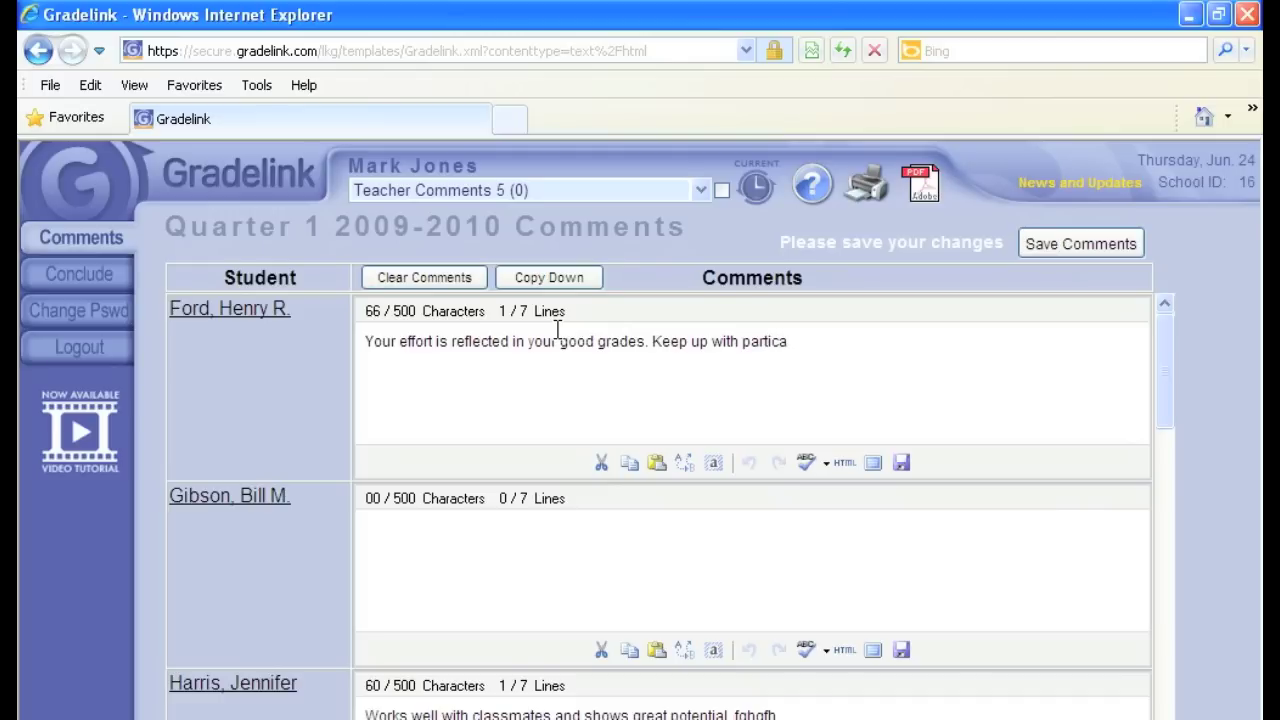
{"action": "type", "text": "ption."}
Spell-check the first student's comment and replace "particaption" with the suggestion "participation"
{"action": "left_click", "coordinate": [810, 465]}
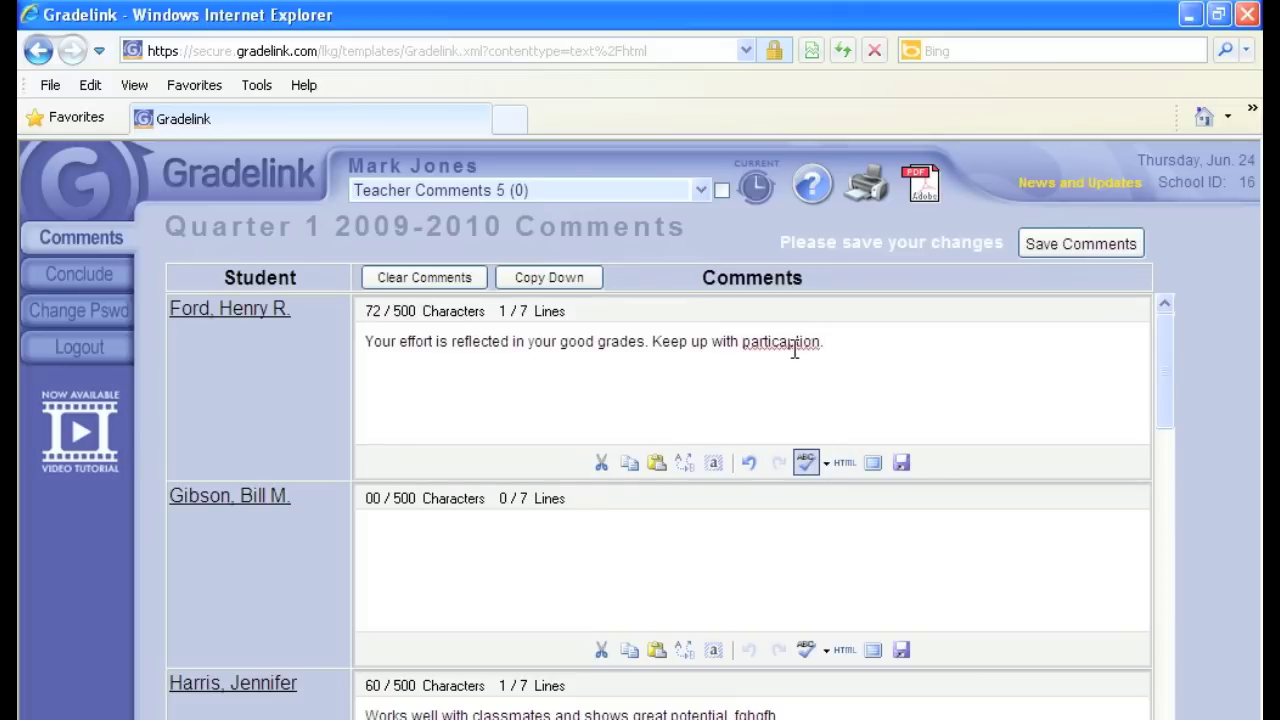
{"action": "left_click", "coordinate": [795, 345]}
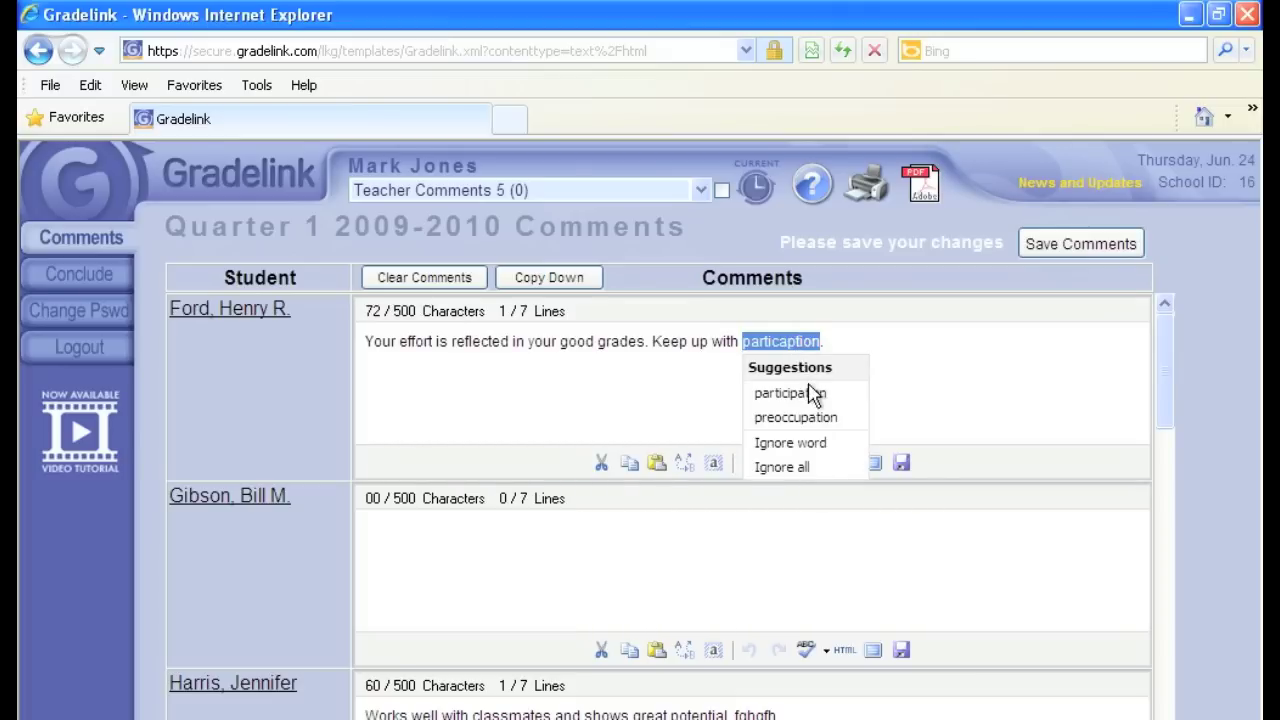
{"action": "left_click", "coordinate": [809, 392]}
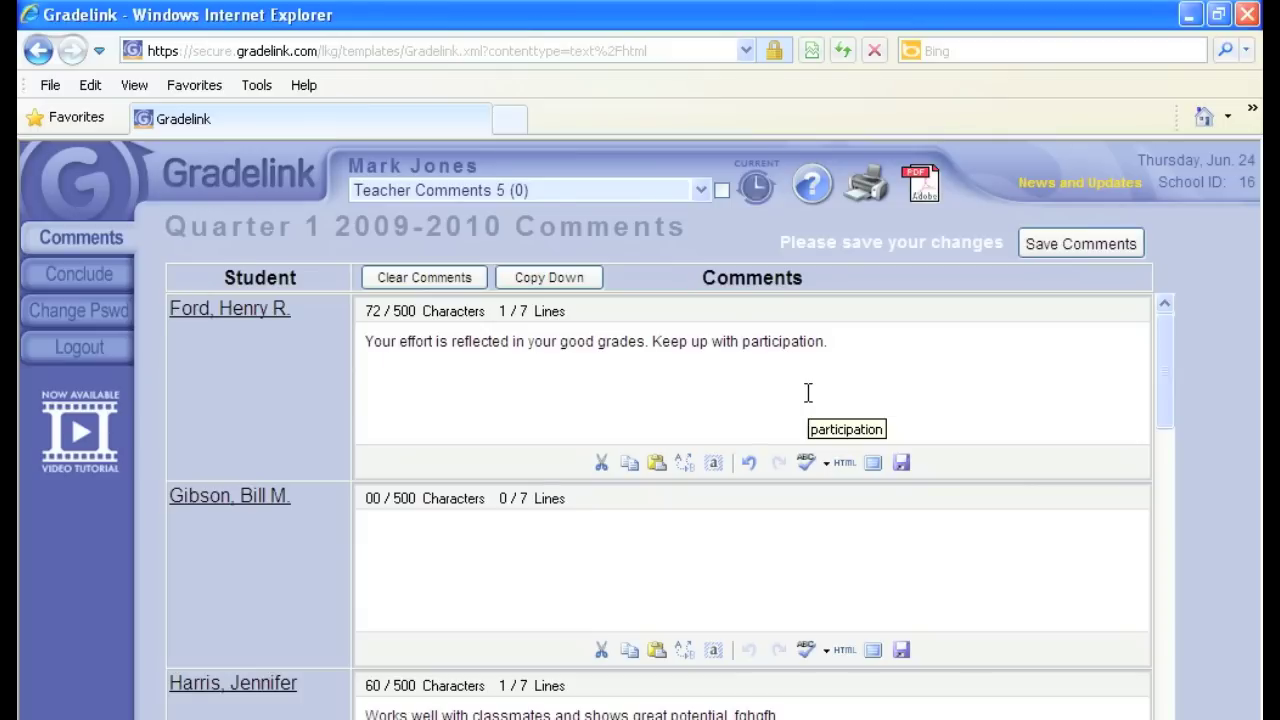
Enter and save the comment "Needs to study more" for the second student, and copy its text
{"action": "left_click", "coordinate": [724, 567]}
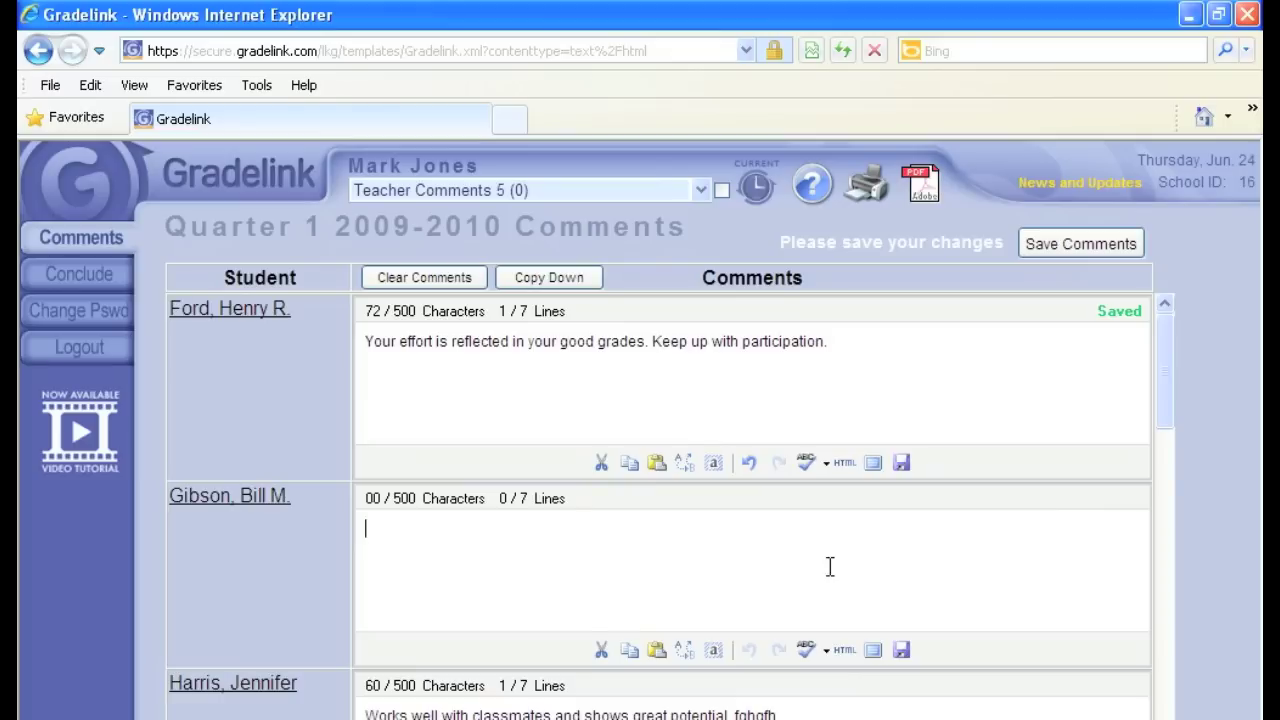
{"action": "type", "text": "Needs to study more"}
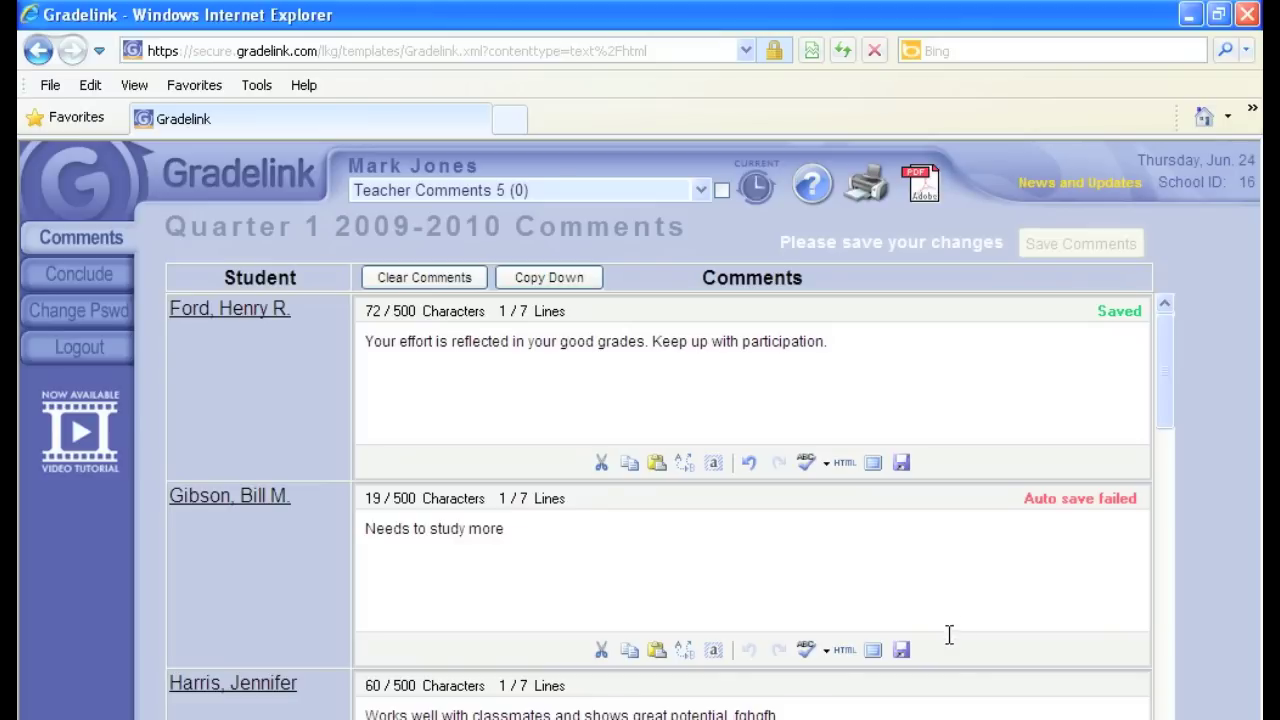
{"action": "left_click", "coordinate": [902, 652]}
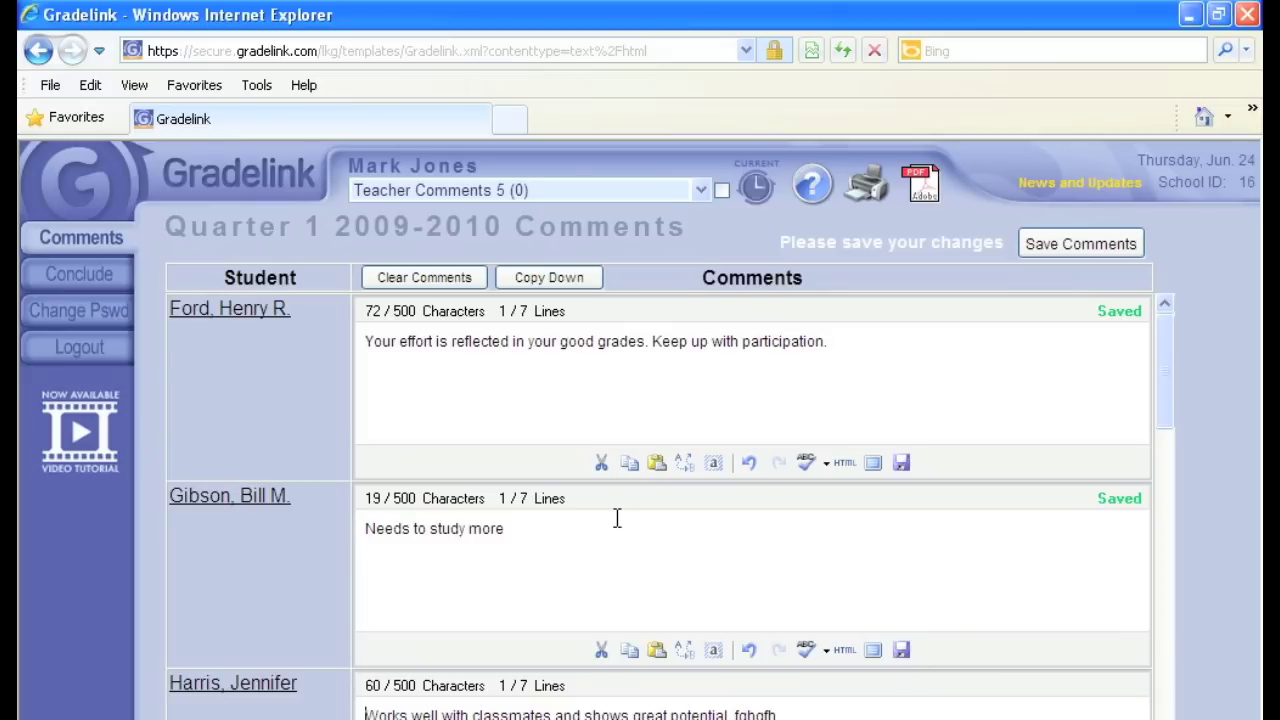
{"action": "left_click_drag", "start_coordinate": [505, 528], "coordinate": [365, 530]}
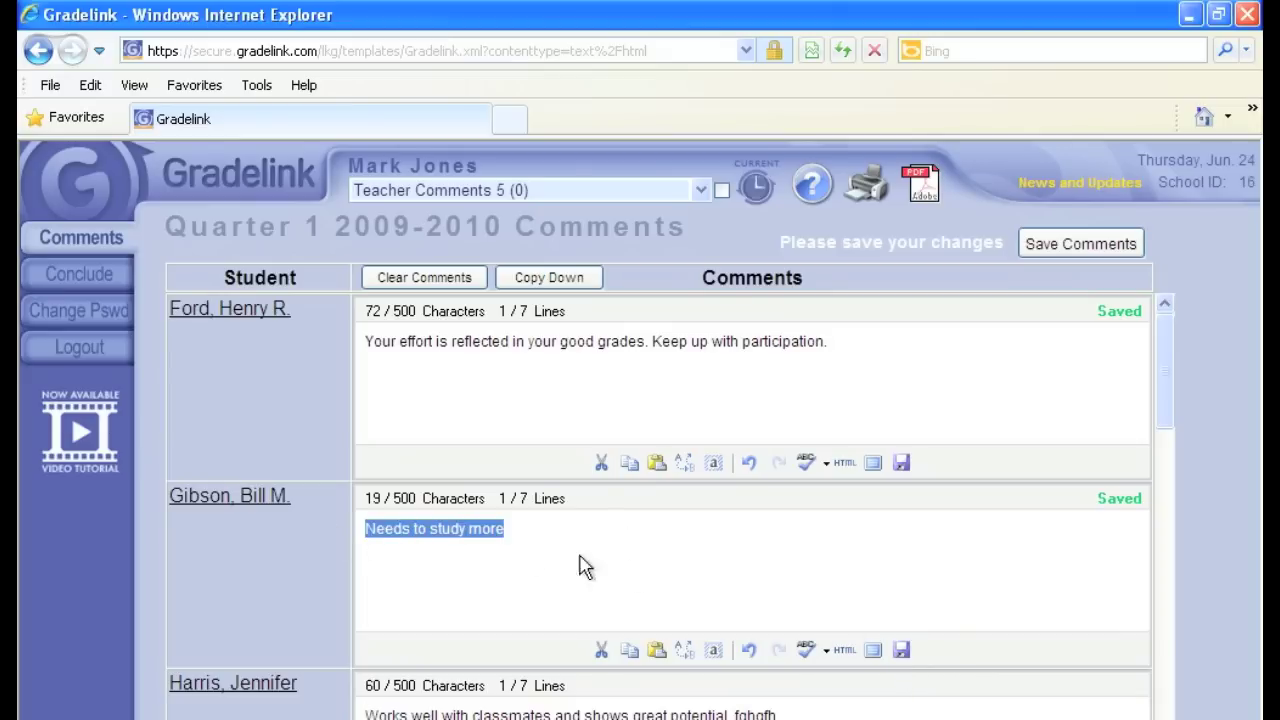
{"action": "left_click", "coordinate": [630, 652]}
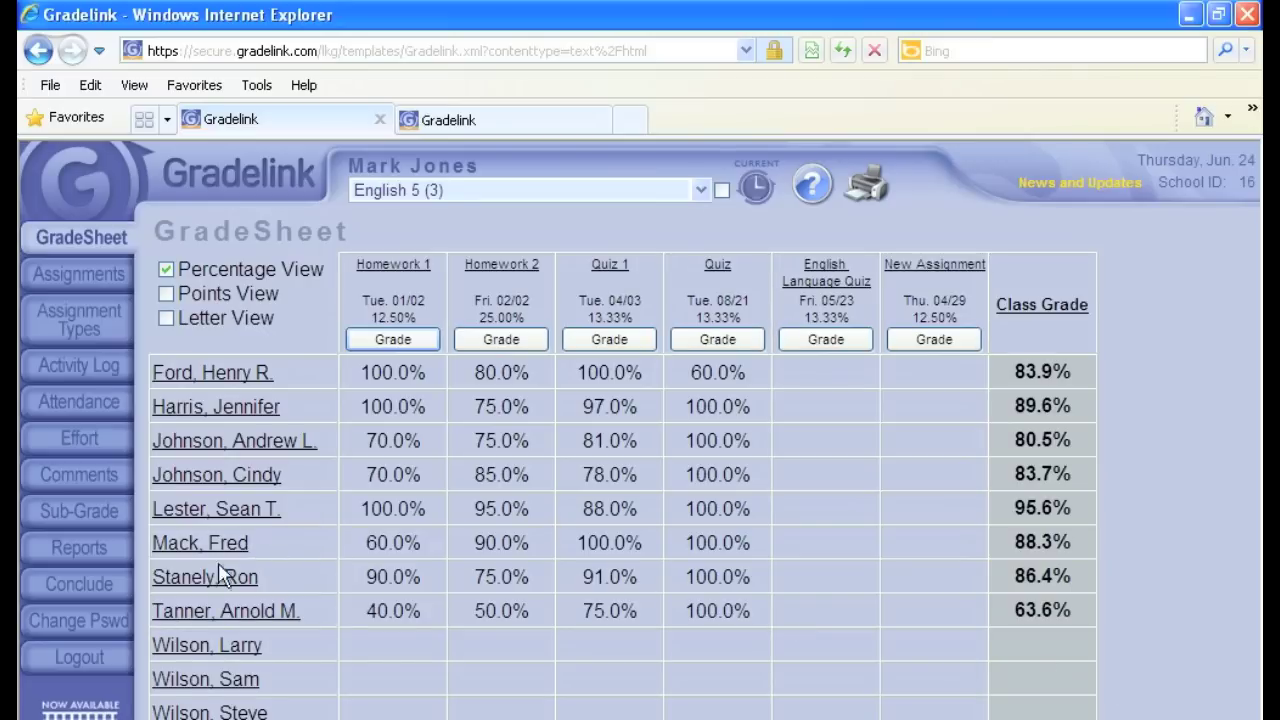
Enter the English 5 sub-grades ch, + and - for the first three students under "Comprehends material read"
{"action": "left_click", "coordinate": [67, 516]}
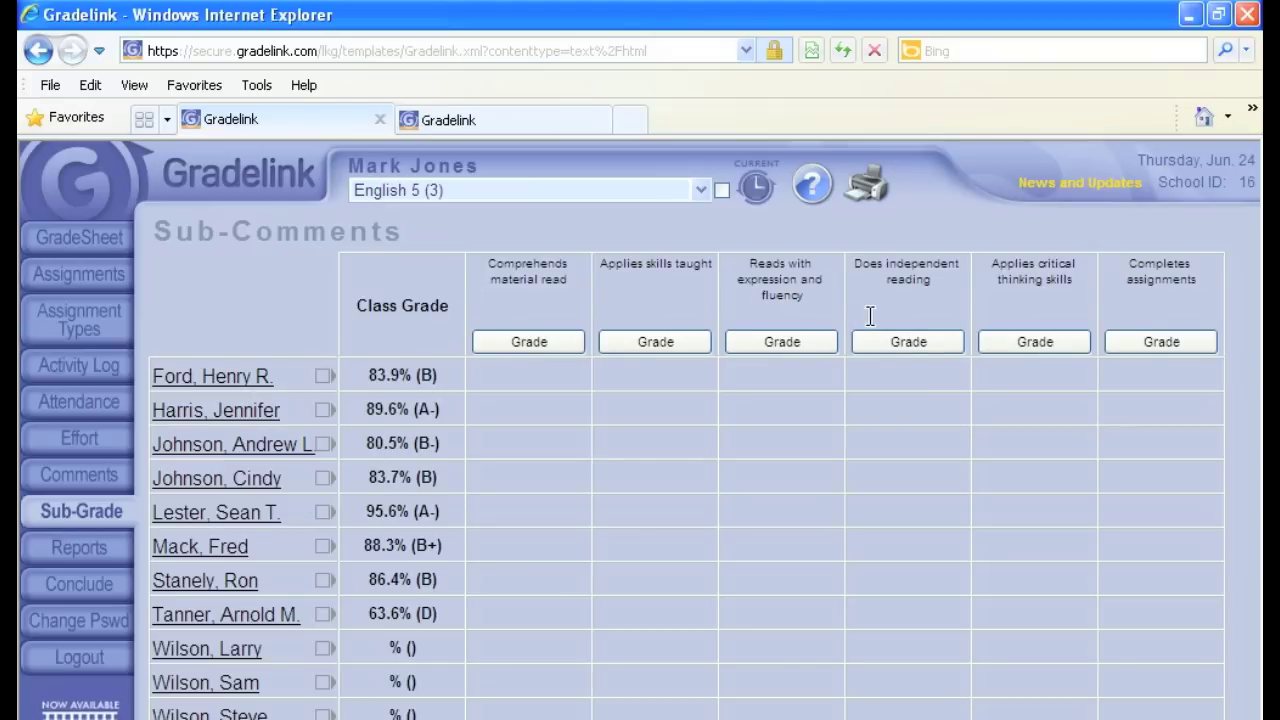
{"action": "left_click", "coordinate": [529, 345]}
{"action": "type", "text": "ch"}
{"action": "key", "text": "Tab"}
{"action": "key", "text": "Tab"}
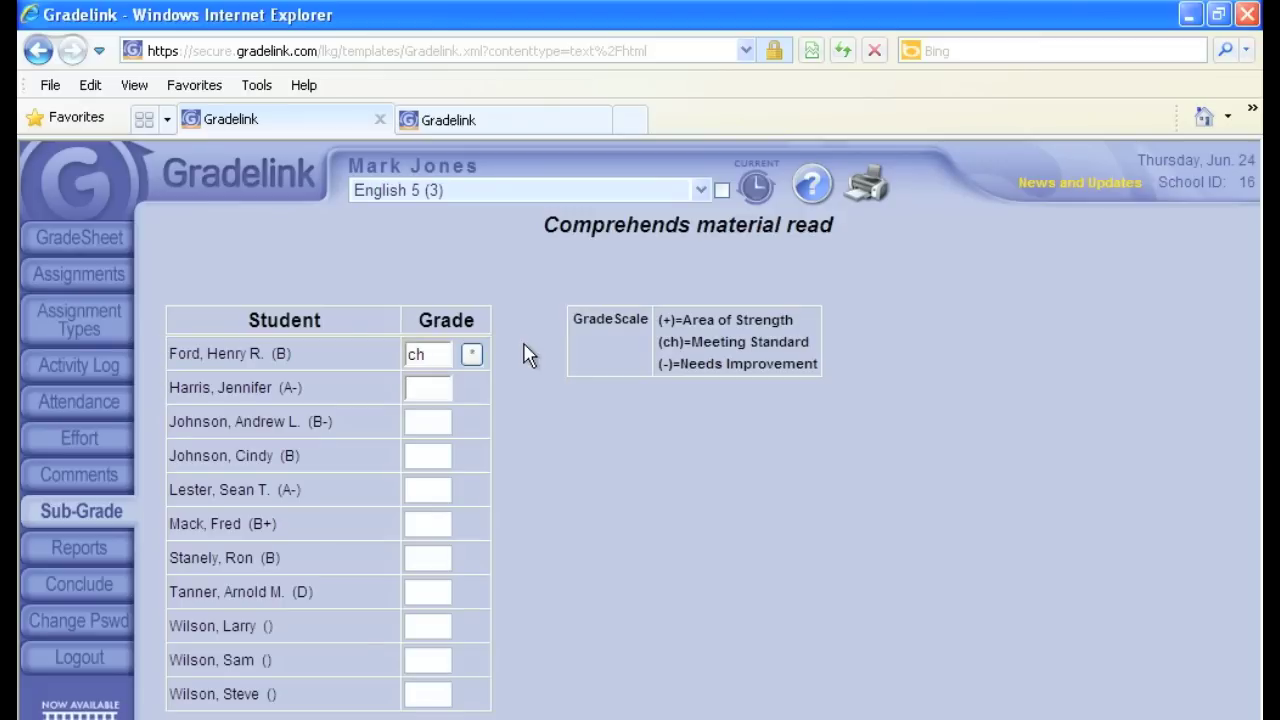
{"action": "type", "text": "+"}
{"action": "key", "text": "Tab"}
{"action": "type", "text": "-"}
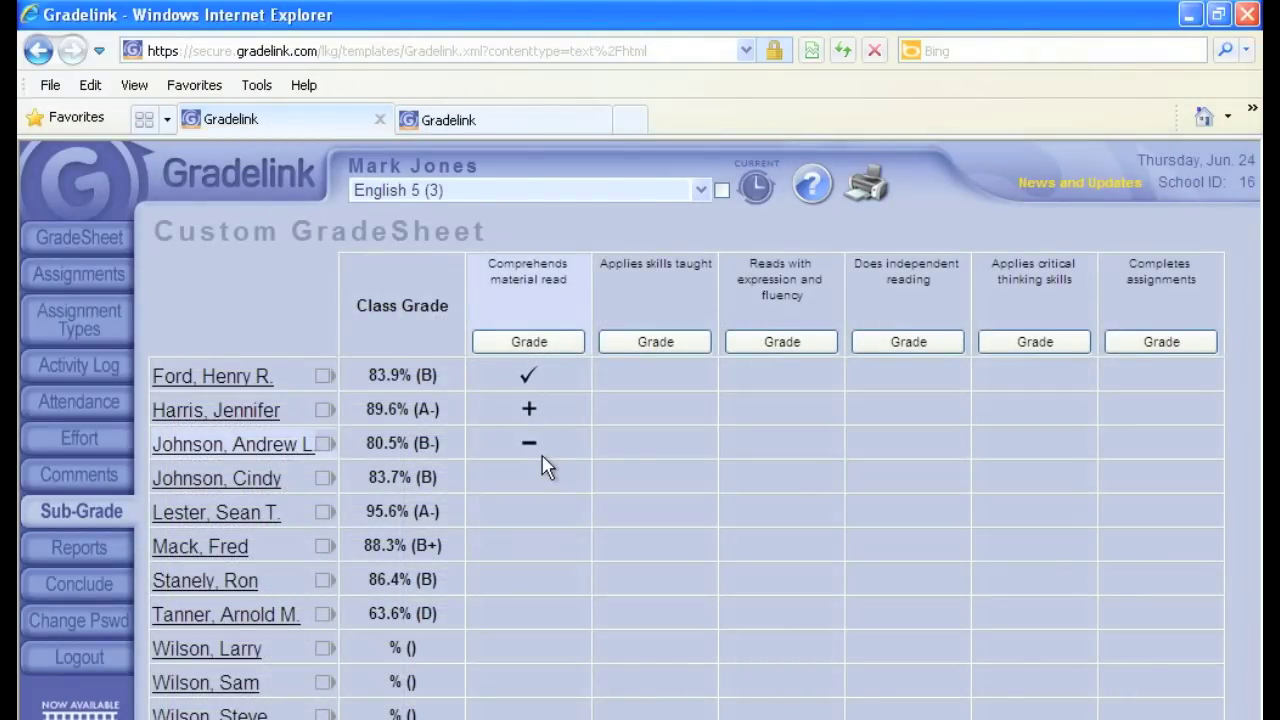
Switch from English 5 to the Behavior 5 class
{"action": "left_click", "coordinate": [701, 190]}
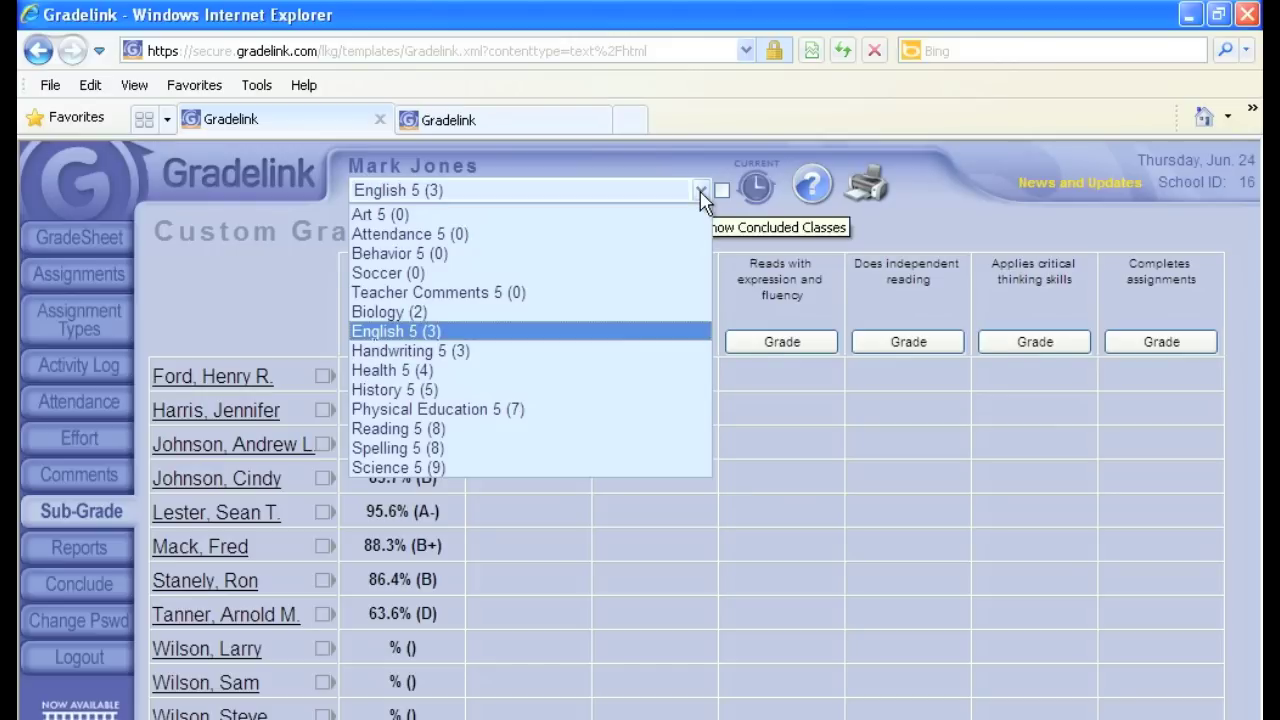
{"action": "left_click", "coordinate": [622, 255]}
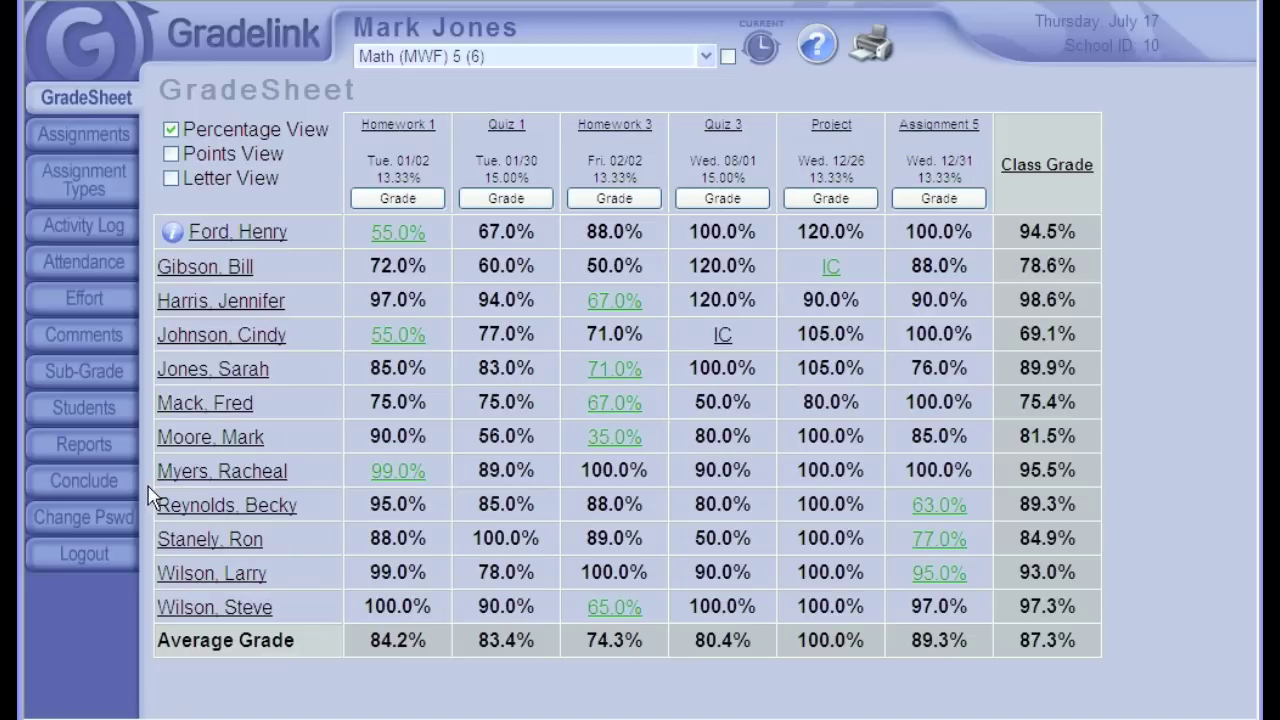
Open the class conclusion page with Math (MWF) 5 selected as the class to conclude
{"action": "left_click", "coordinate": [86, 481]}
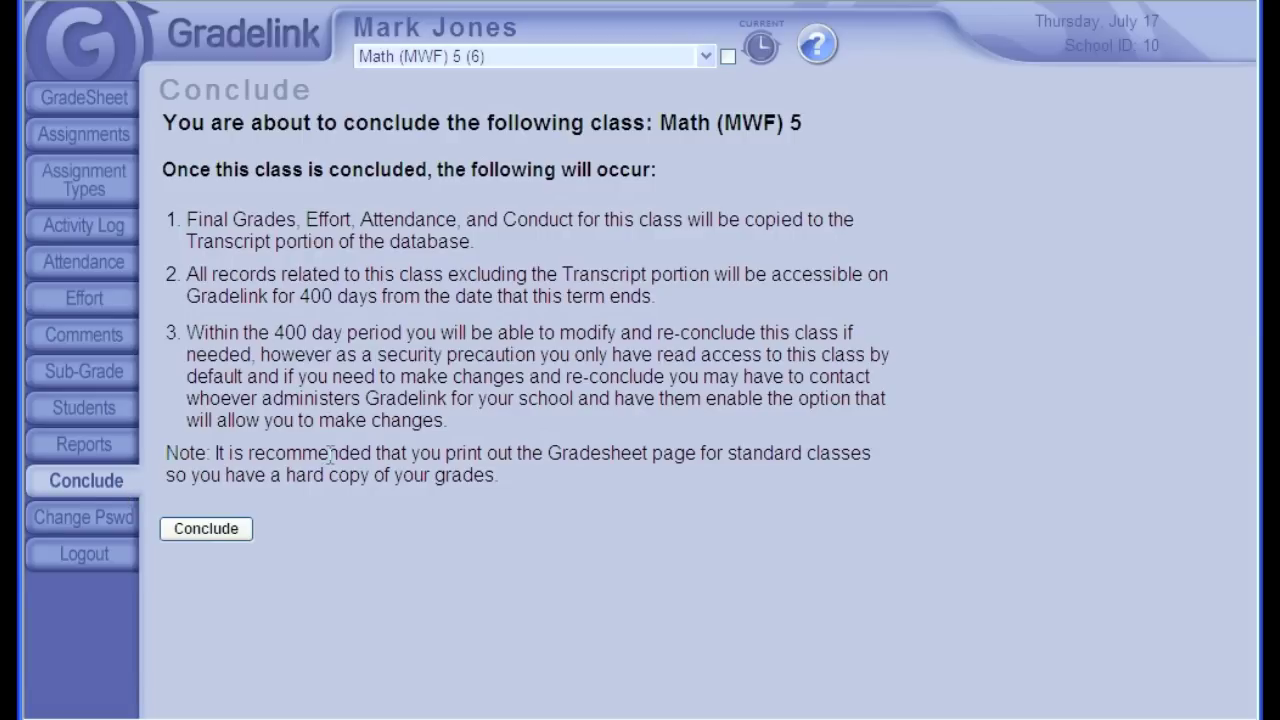
{"action": "left_click", "coordinate": [710, 56]}
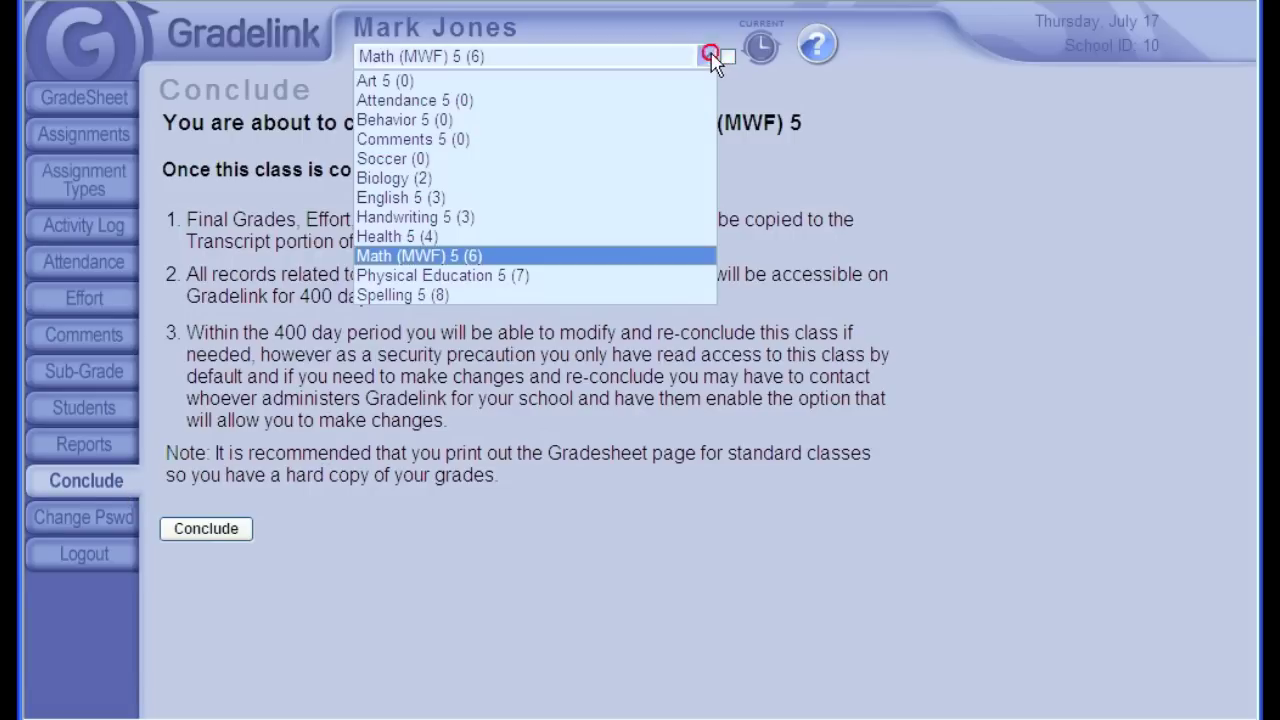
{"action": "left_click", "coordinate": [648, 258]}
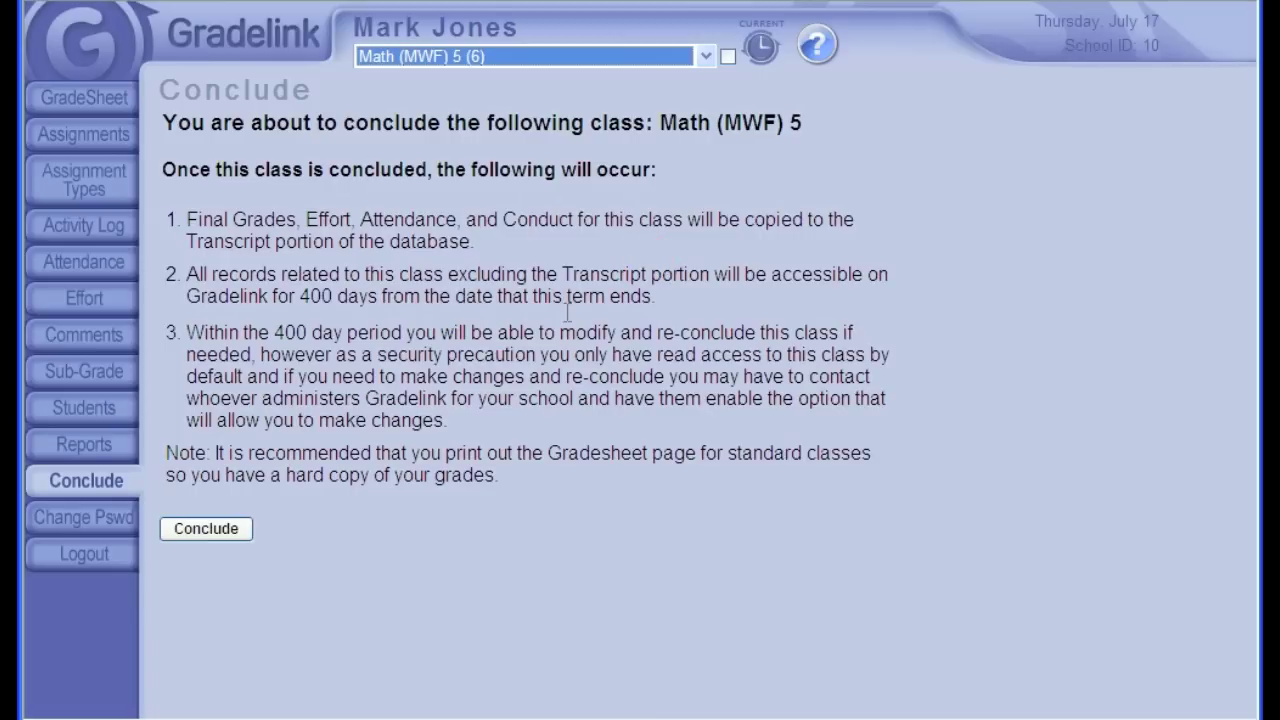
Conclude the Math (MWF) 5 class and accept the confirmation
{"action": "left_click", "coordinate": [196, 535]}
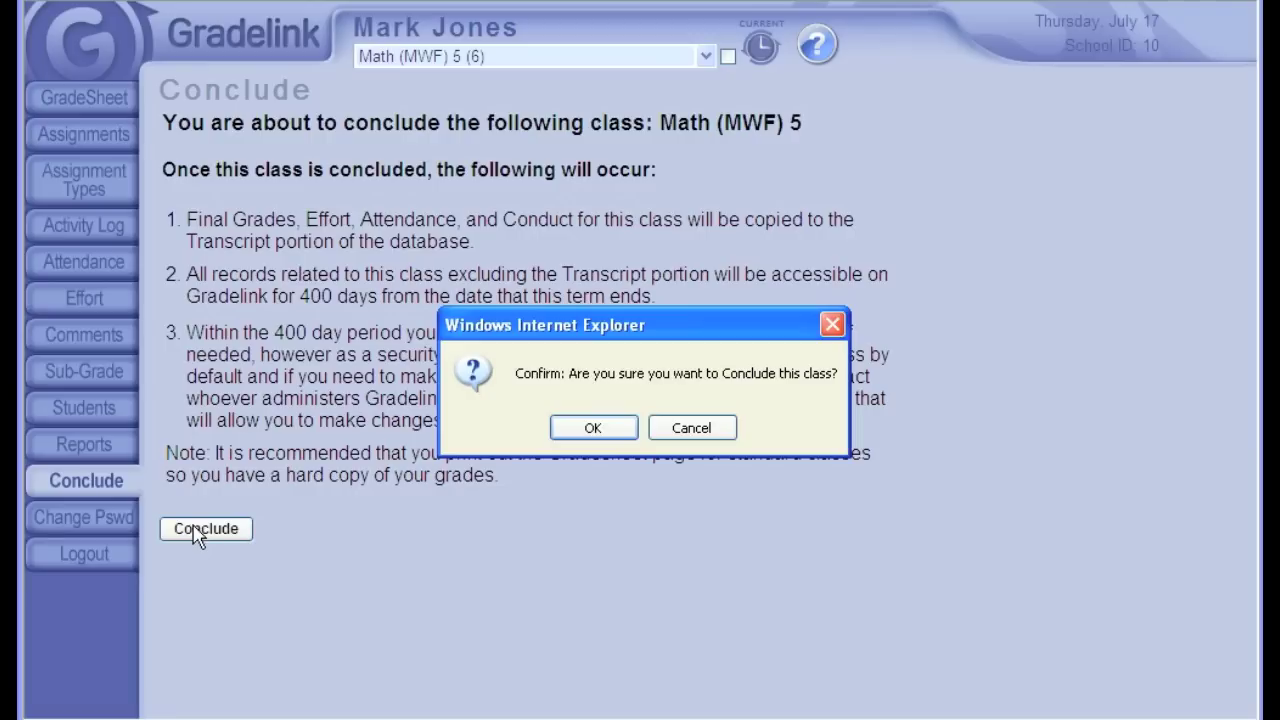
{"action": "left_click", "coordinate": [567, 432]}
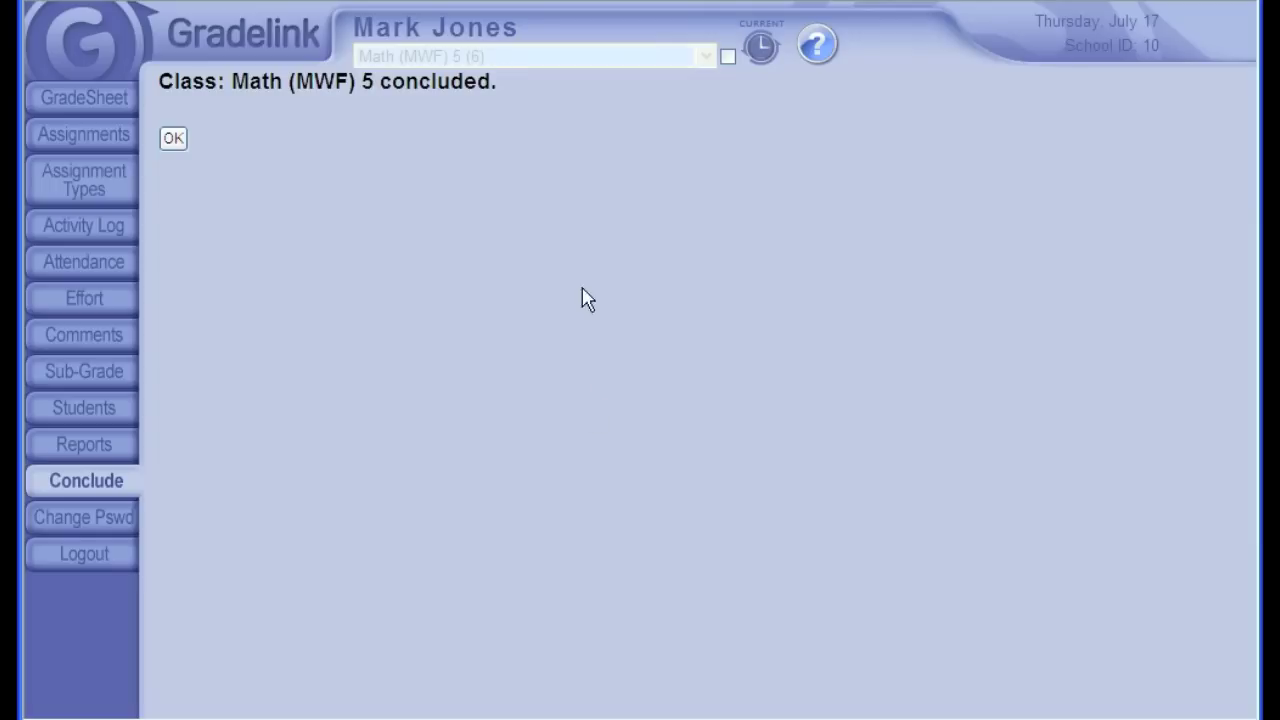
Include concluded classes in the class list and select Math (MWF) 5 for Quarter 1 2007-2008
{"action": "left_click", "coordinate": [727, 57]}
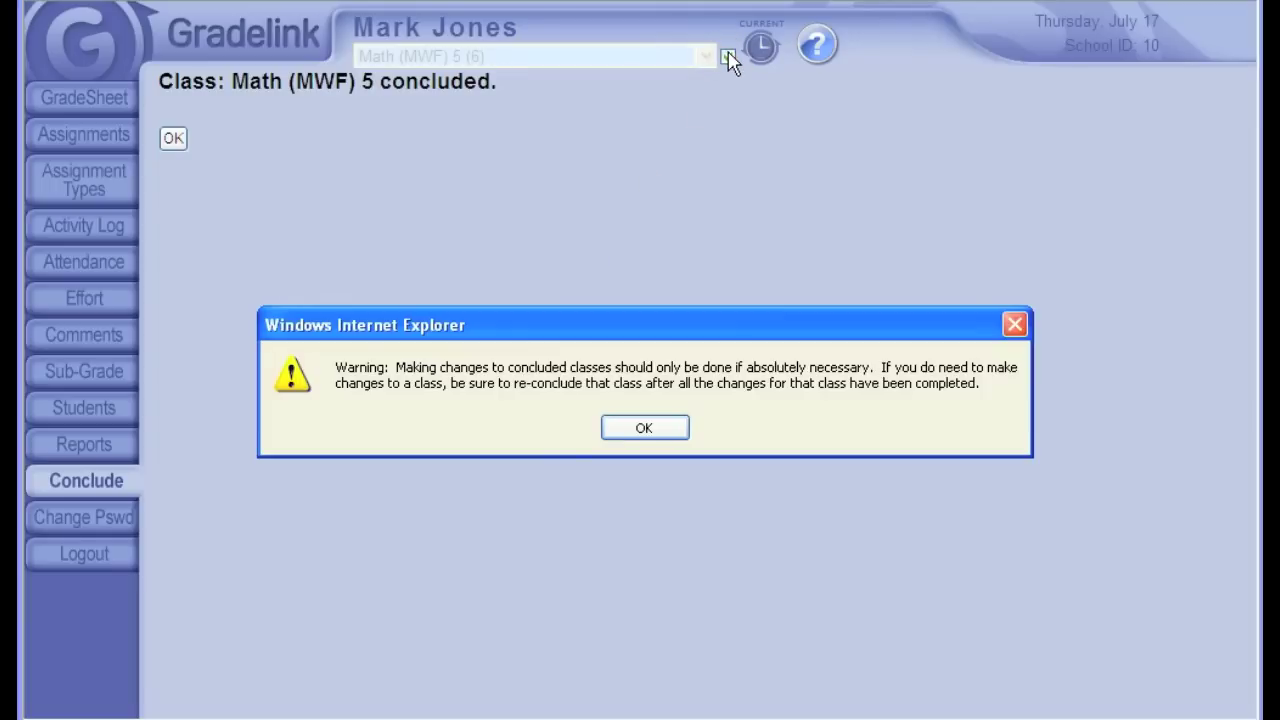
{"action": "left_click", "coordinate": [645, 428]}
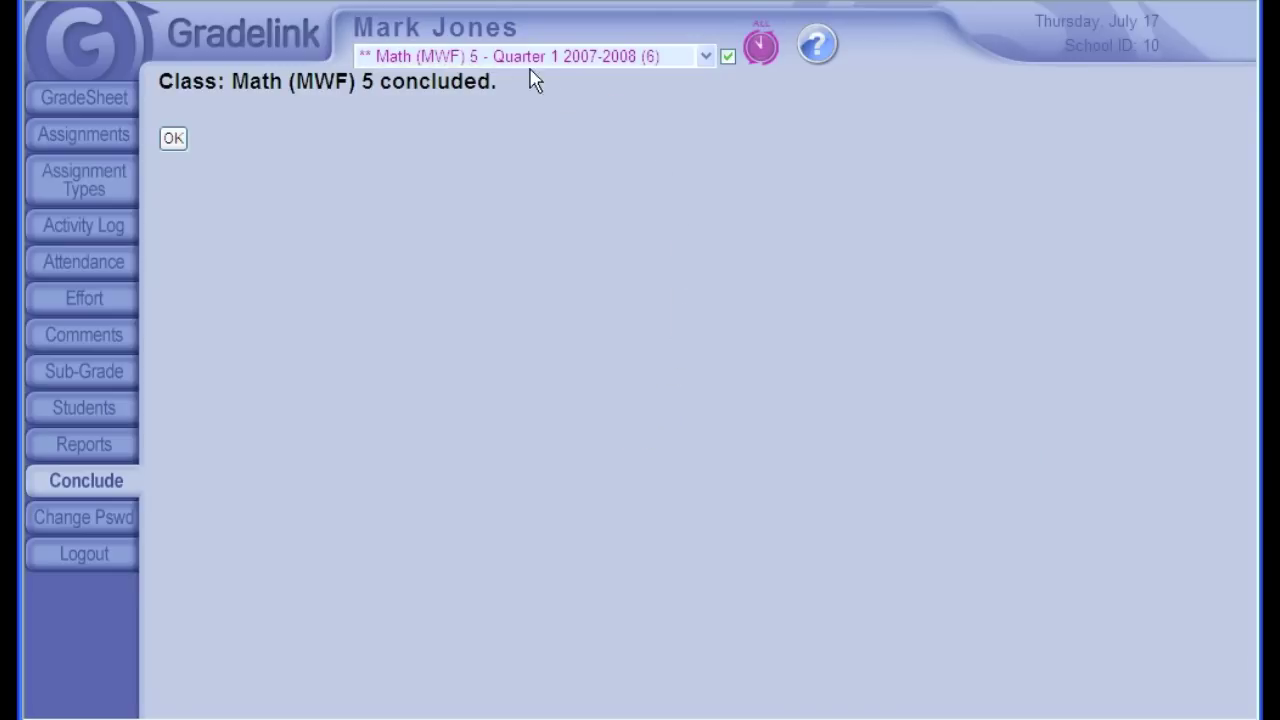
{"action": "left_click", "coordinate": [704, 62]}
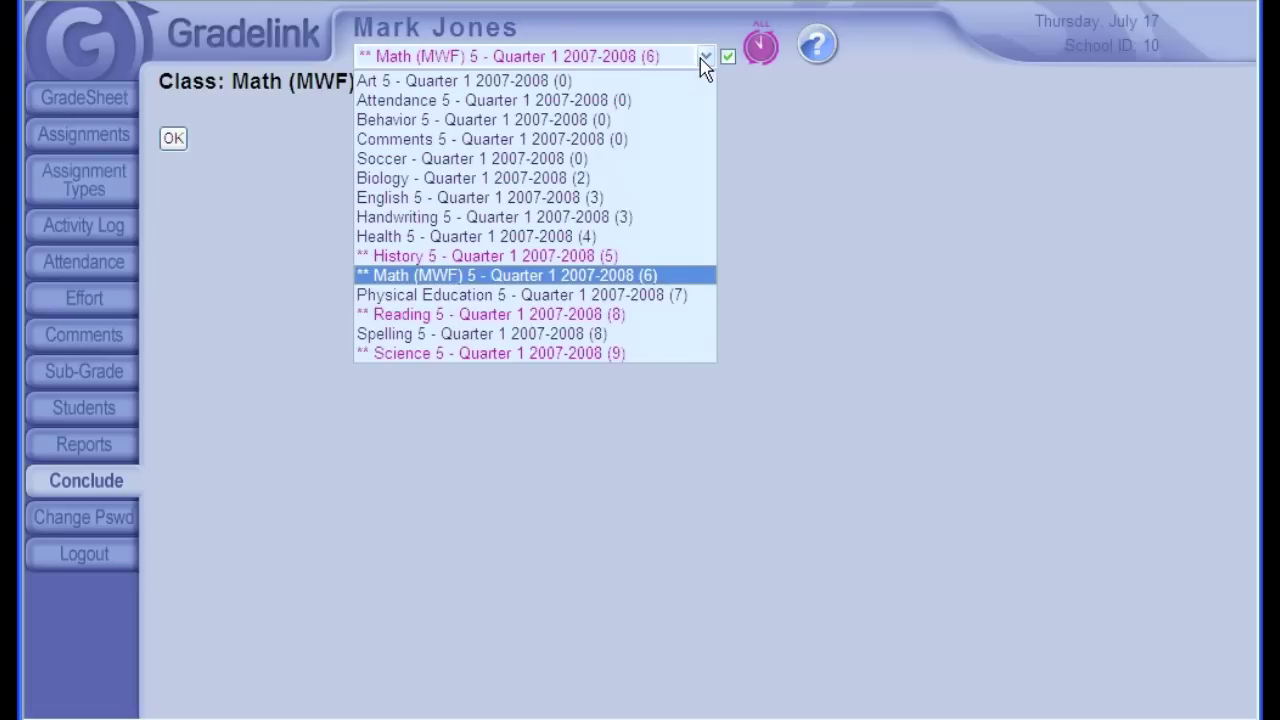
{"action": "left_click", "coordinate": [594, 272]}
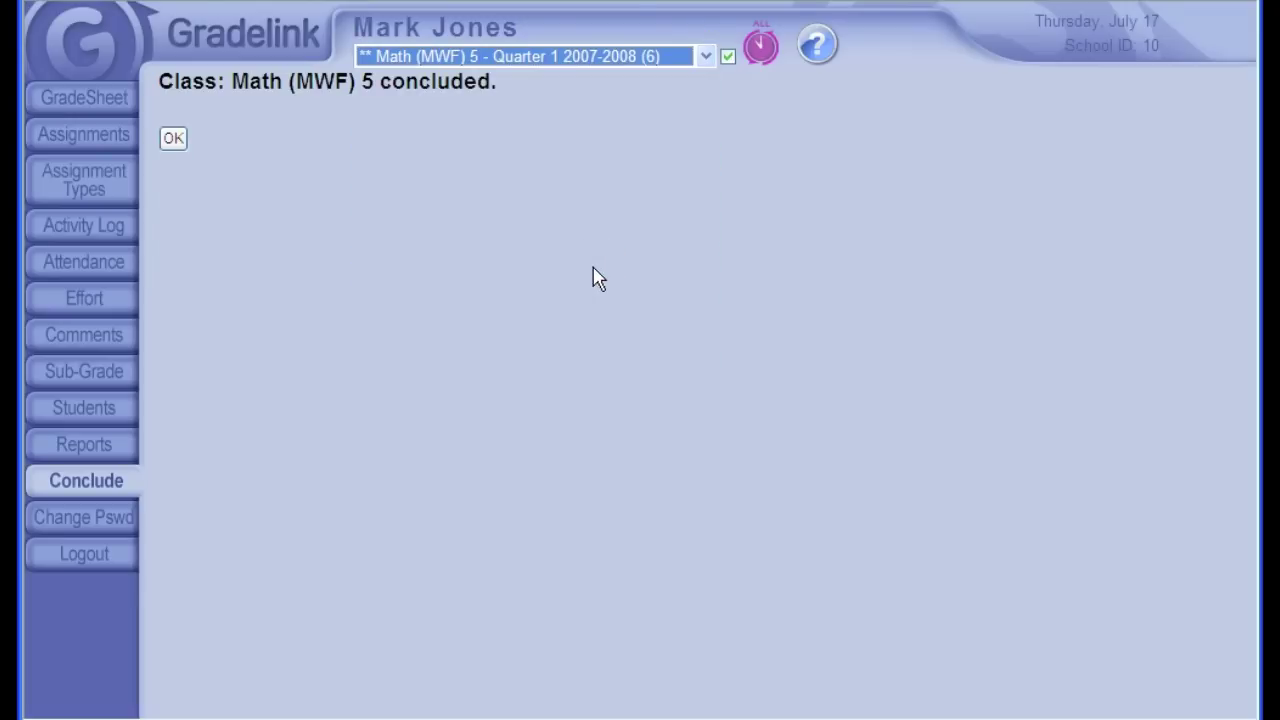
Clear the Incomplete mark on the second student's Project grade in the gradesheet and submit a score of 9 out of 10
{"action": "left_click", "coordinate": [64, 95]}
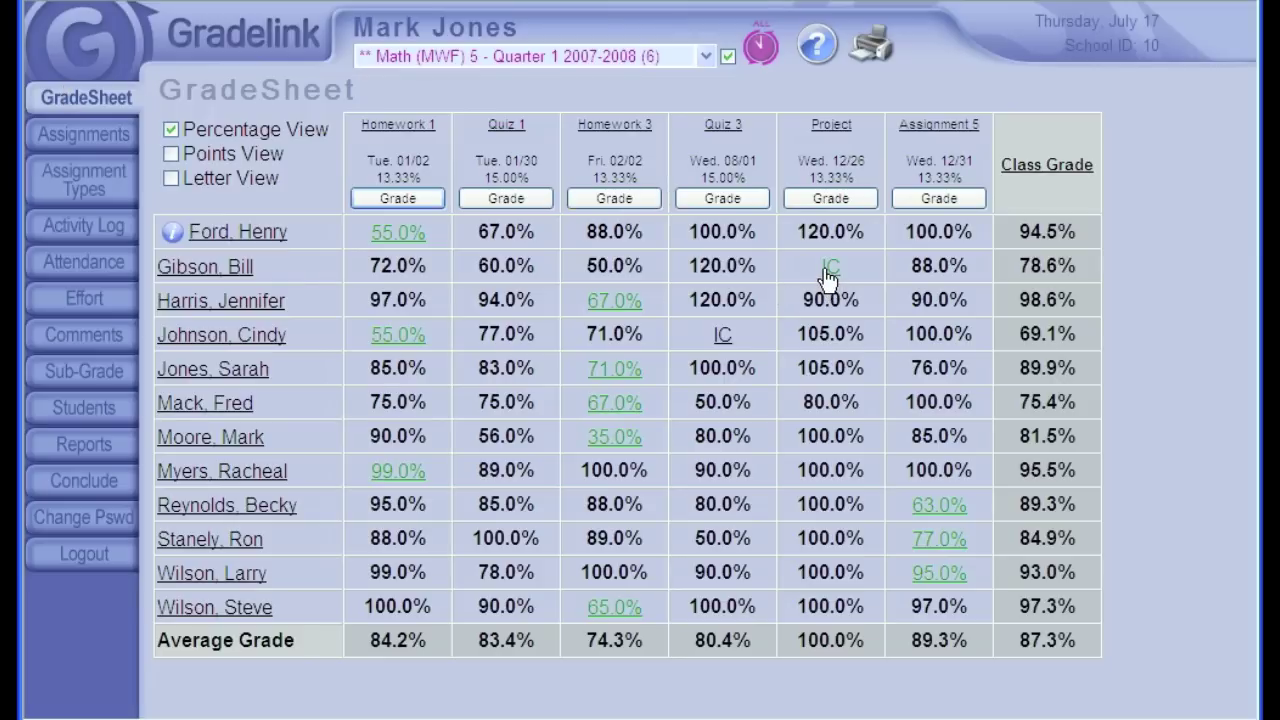
{"action": "left_click", "coordinate": [827, 270]}
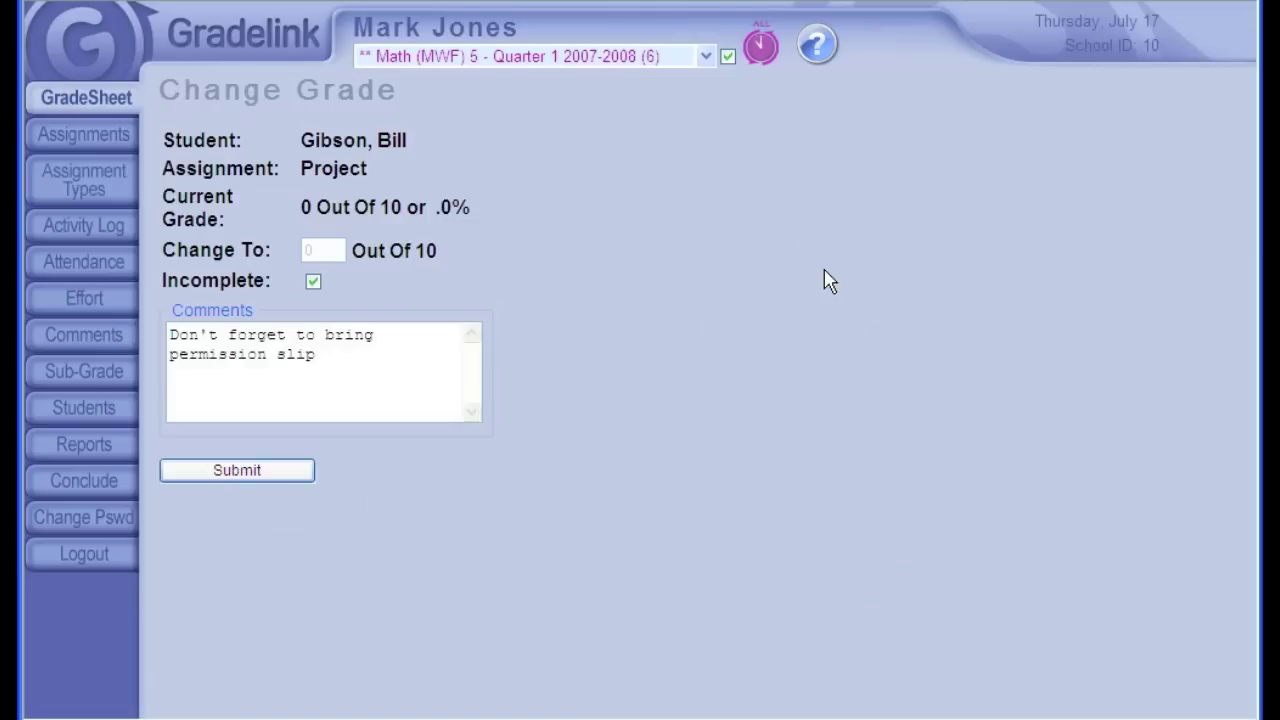
{"action": "left_click", "coordinate": [313, 283]}
{"action": "type", "text": "9"}
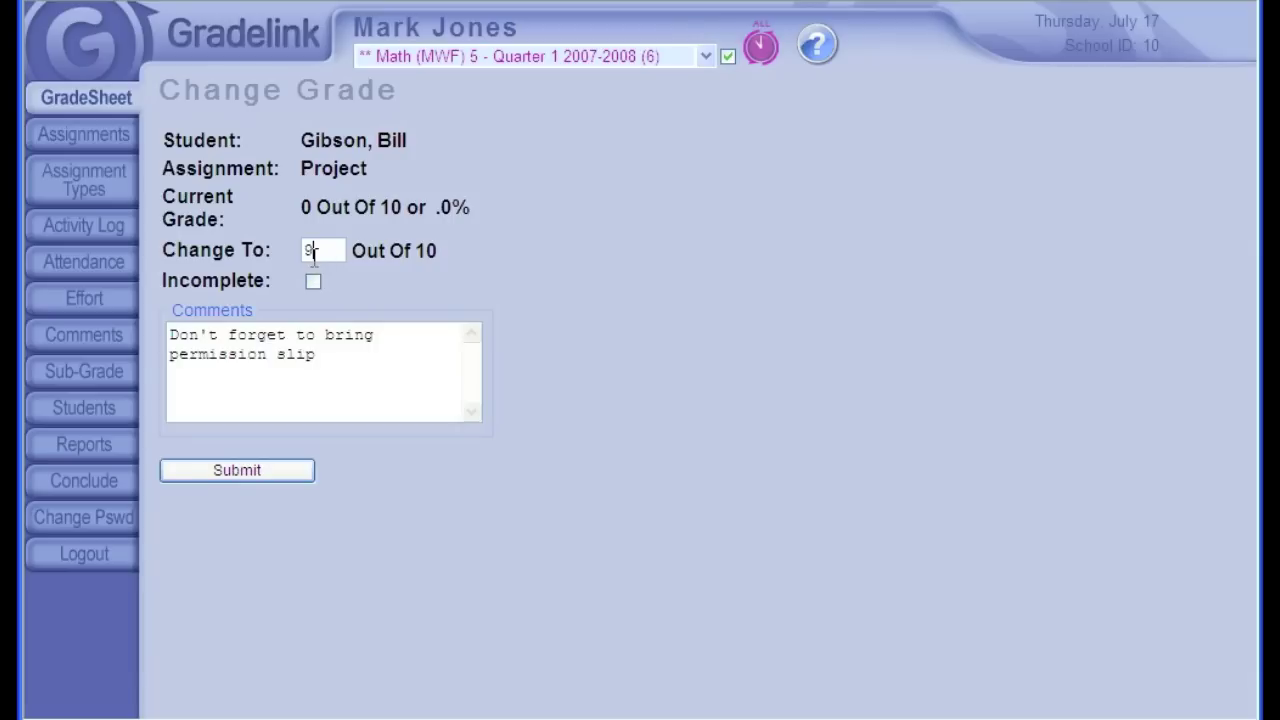
{"action": "left_click", "coordinate": [284, 474]}
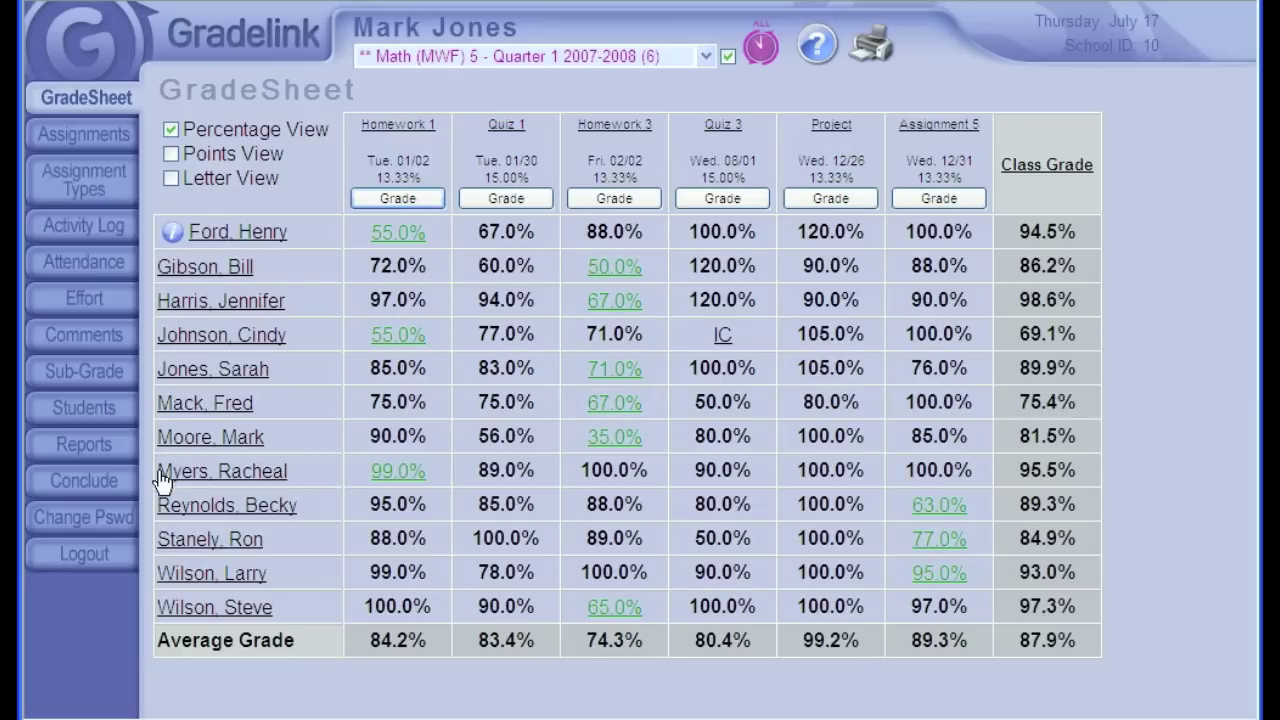
Re-conclude the Math (MWF) 5 class and accept the confirmation
{"action": "left_click", "coordinate": [112, 479]}
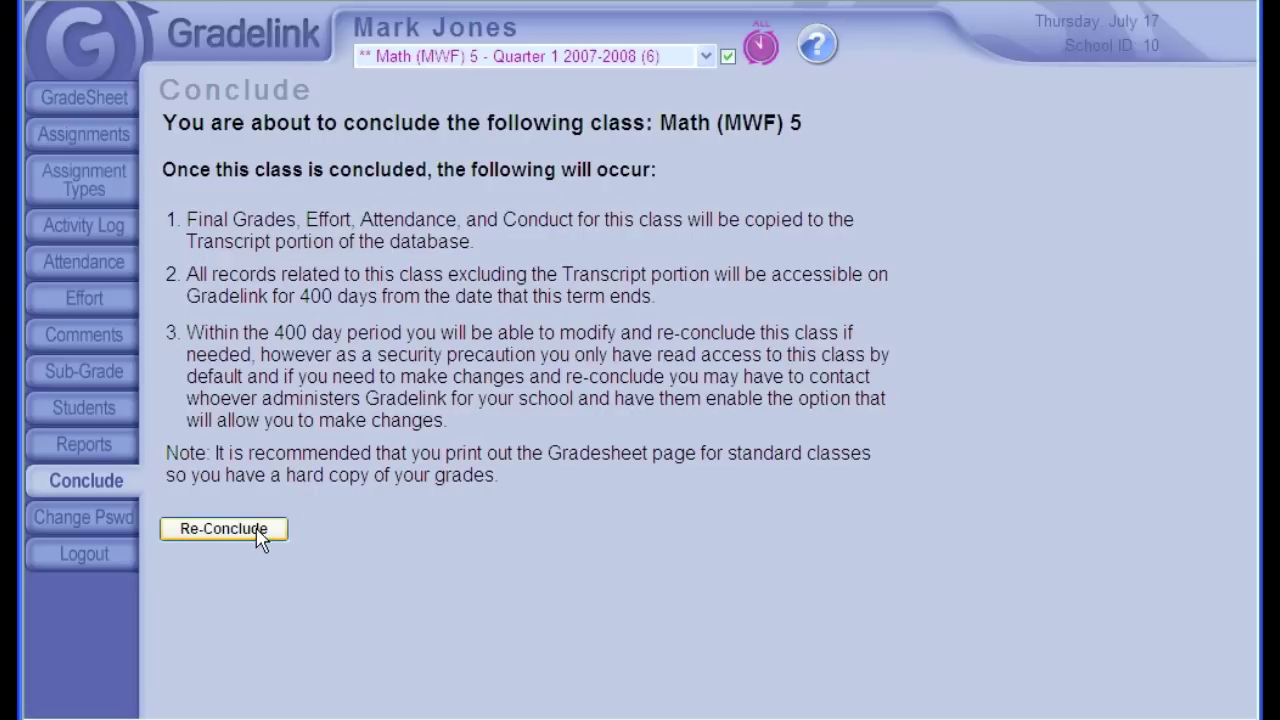
{"action": "left_click", "coordinate": [224, 529]}
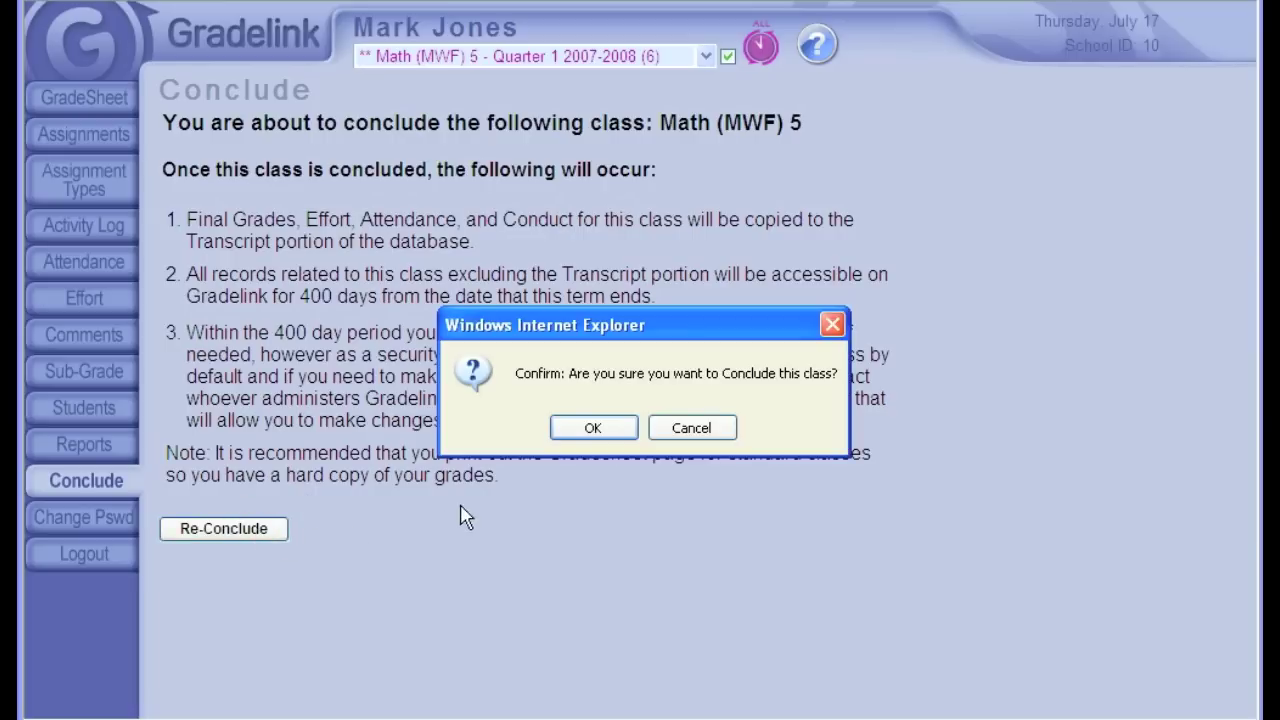
{"action": "left_click", "coordinate": [592, 428]}
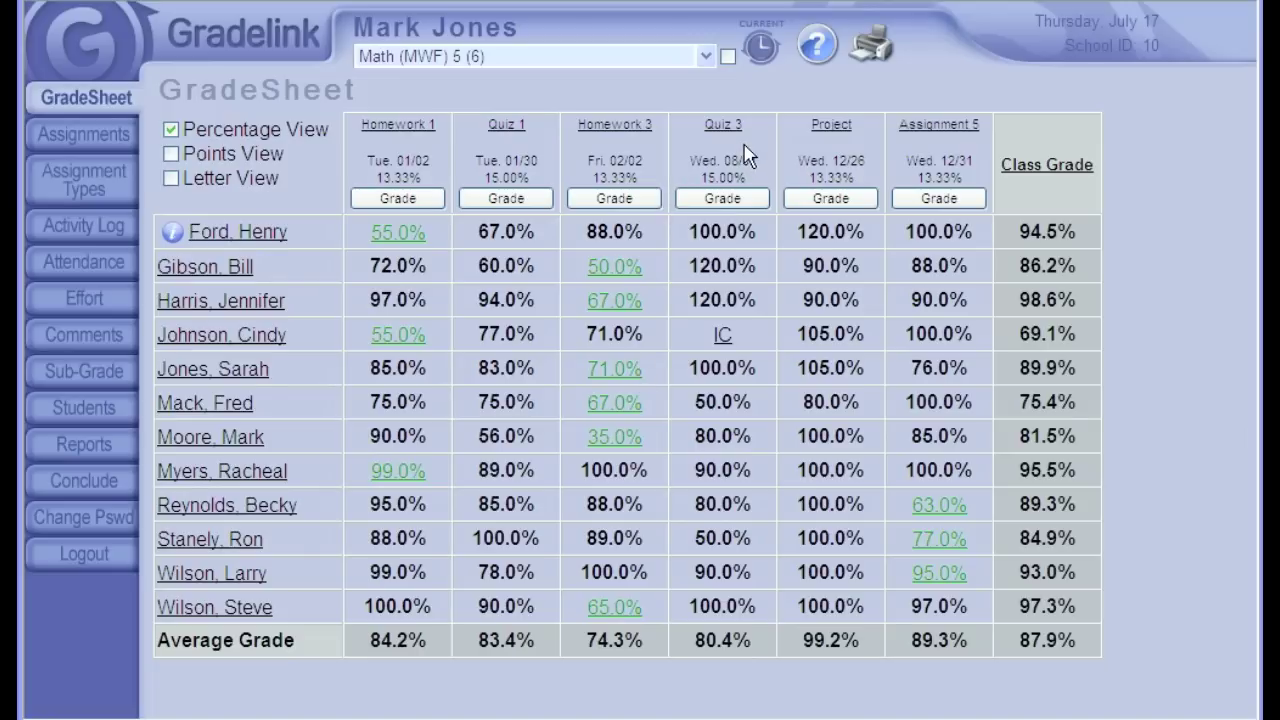
Switch to the Soccer class, generate its Eligibility Report and open the entry of the player marked ineligible
{"action": "left_click", "coordinate": [705, 60]}
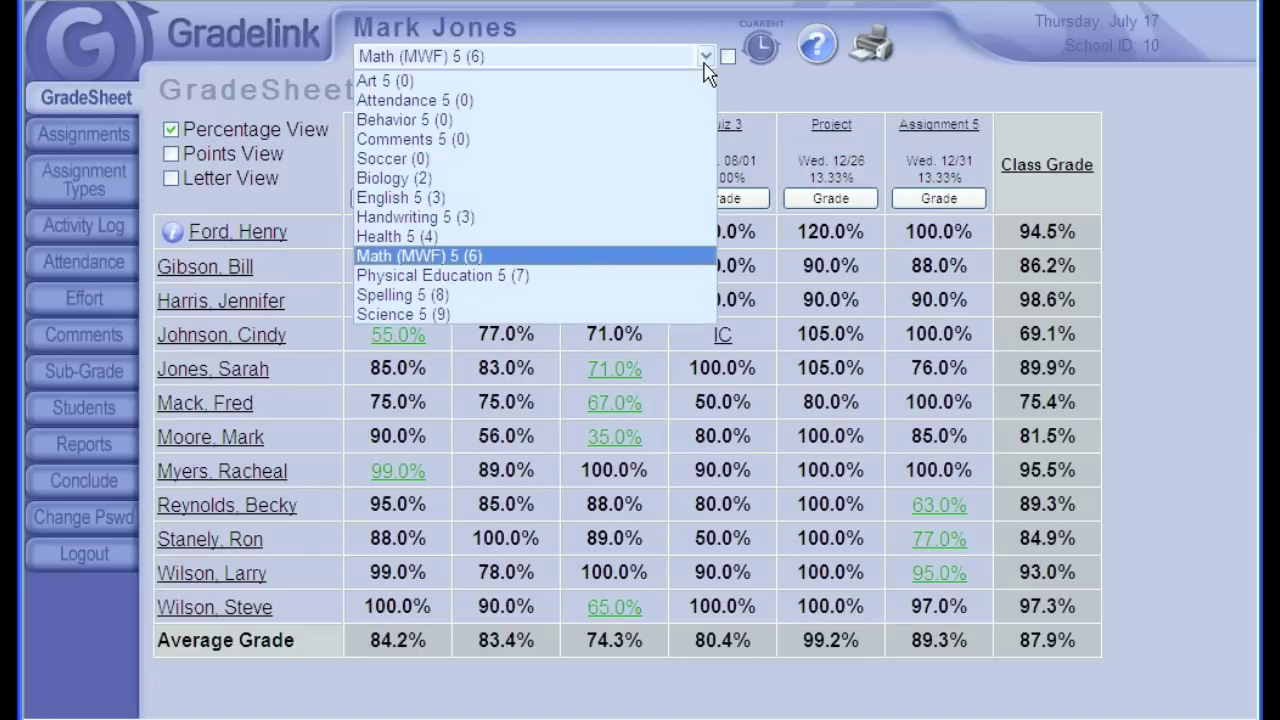
{"action": "left_click", "coordinate": [667, 160]}
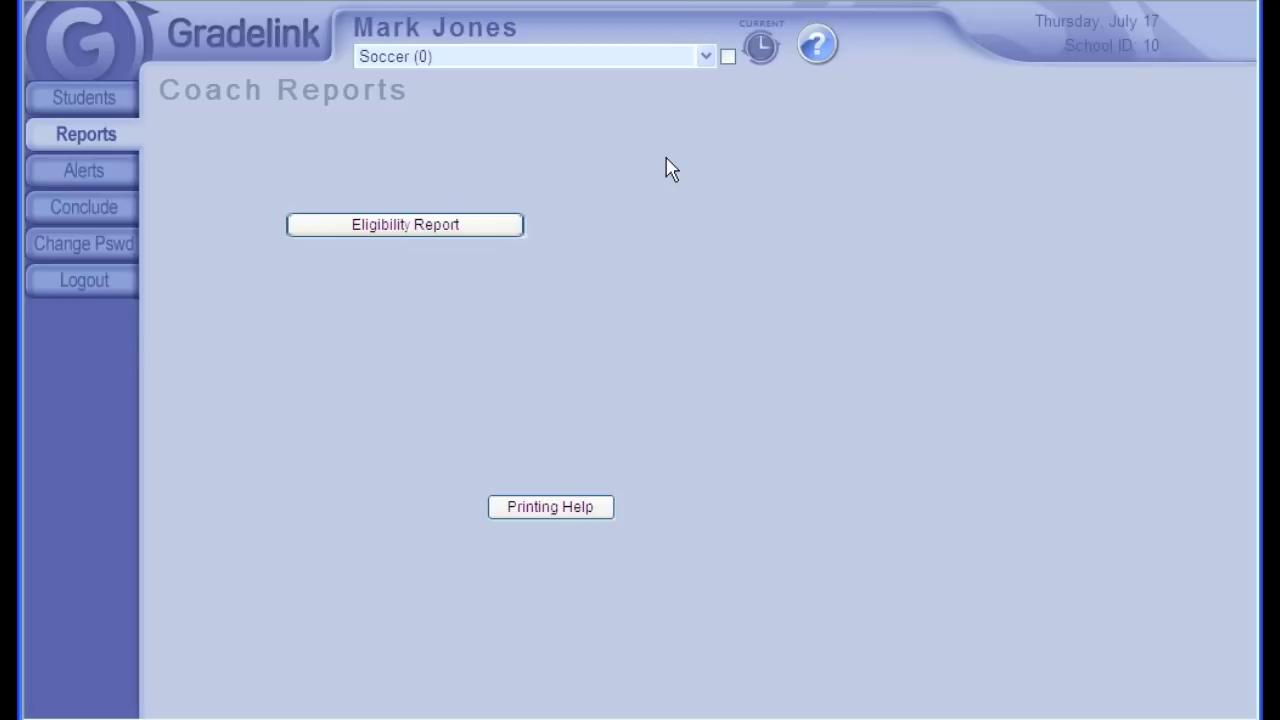
{"action": "left_click", "coordinate": [510, 229]}
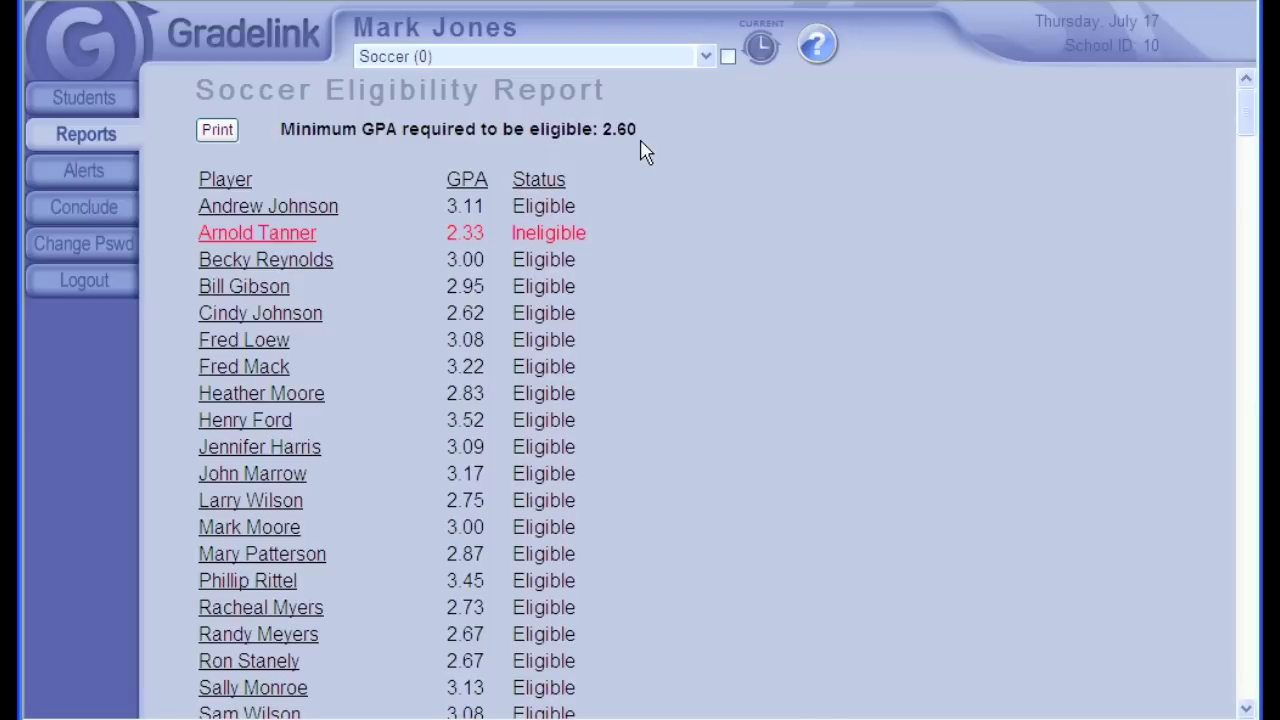
{"action": "left_click", "coordinate": [306, 233]}
Open the Soccer email alert settings and submit the email address that receives the alerts
{"action": "left_click", "coordinate": [123, 174]}
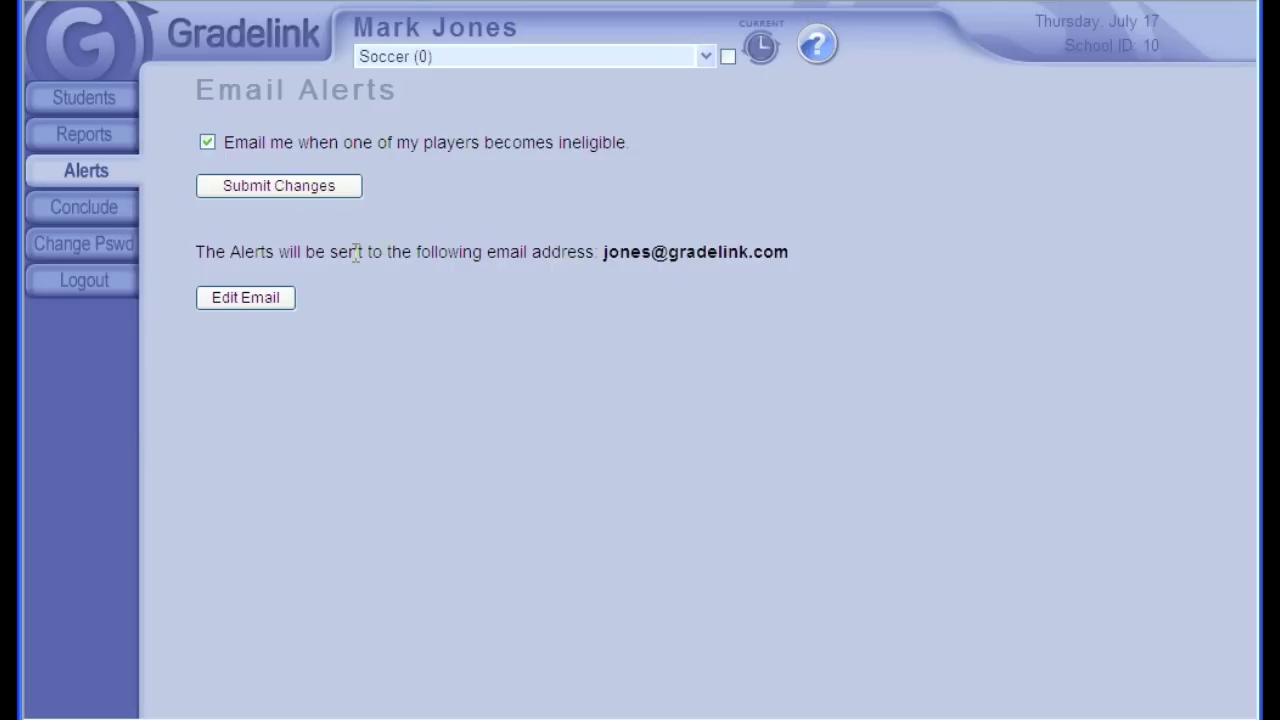
{"action": "left_click", "coordinate": [285, 303]}
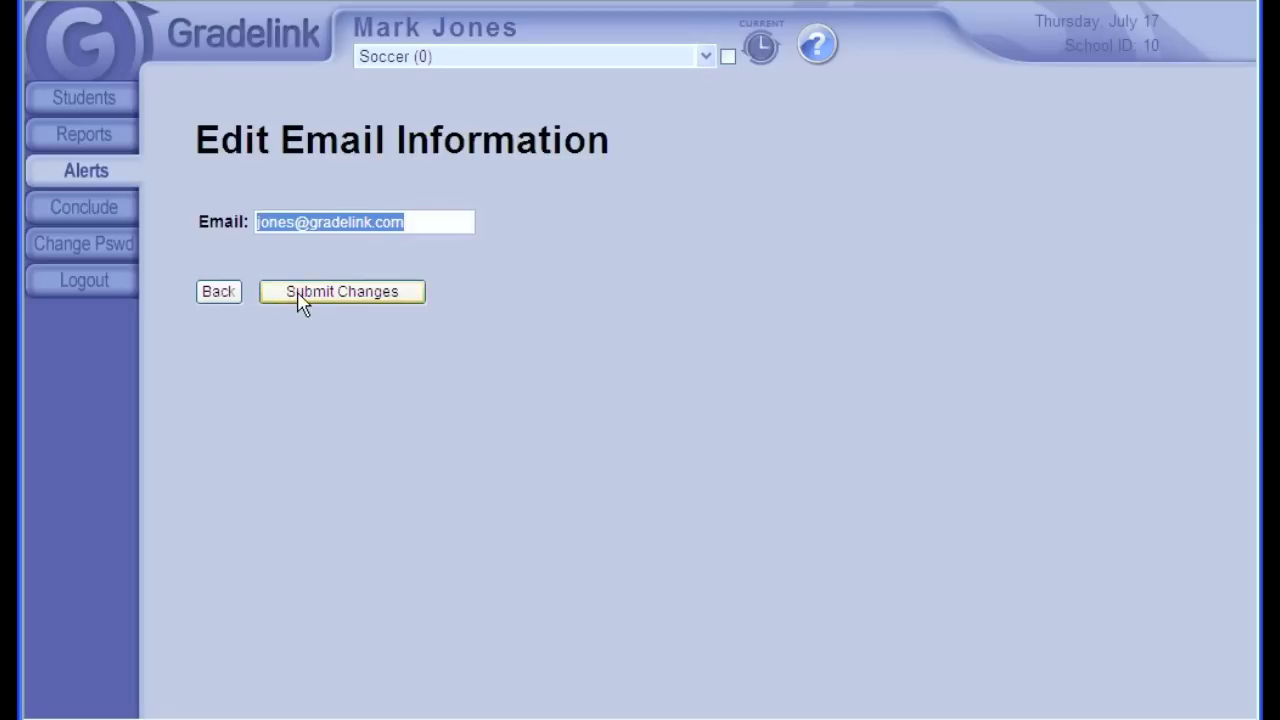
{"action": "left_click", "coordinate": [304, 302]}
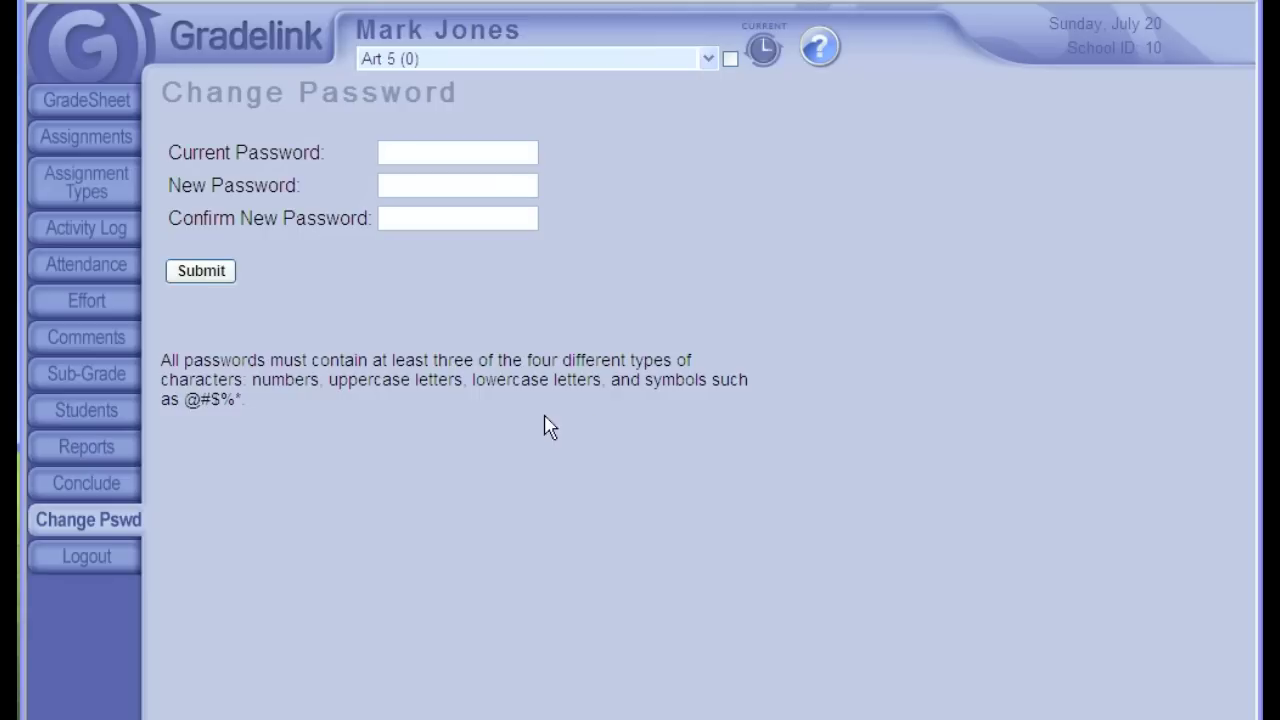
Open the Gradelink Teacher Manual in the online help
{"action": "left_click", "coordinate": [105, 240]}
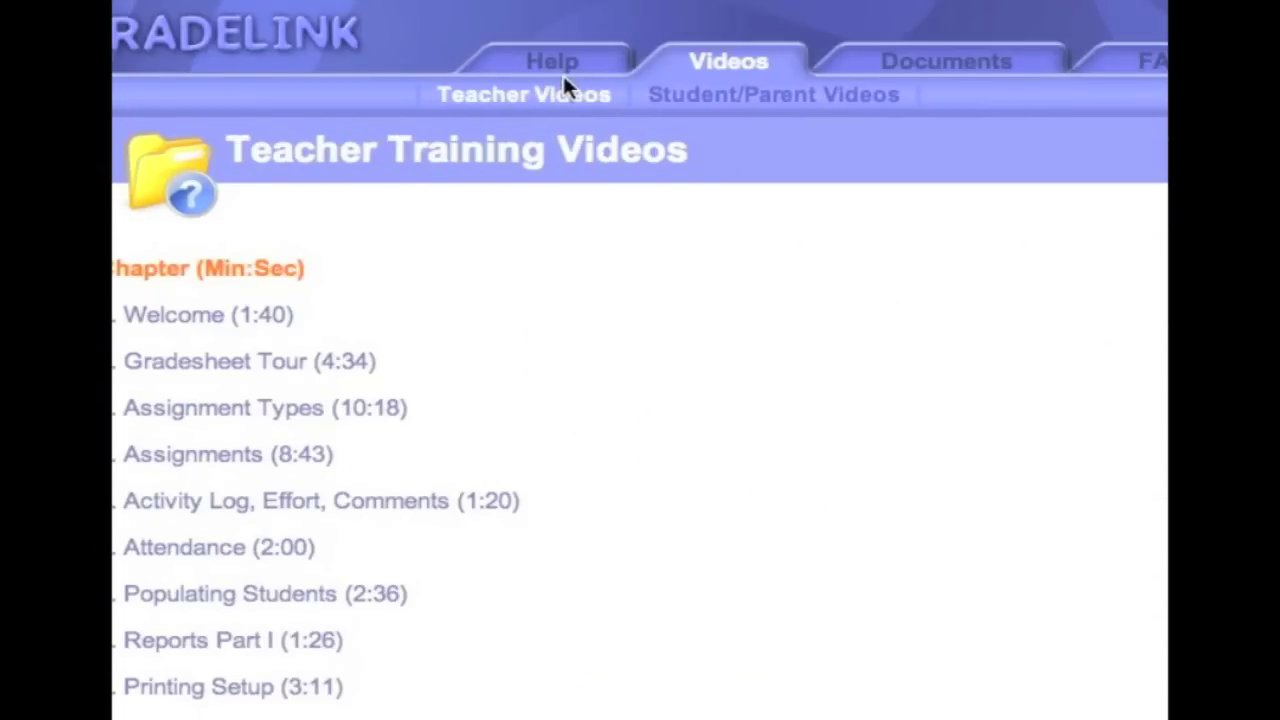
{"action": "left_click", "coordinate": [568, 62]}
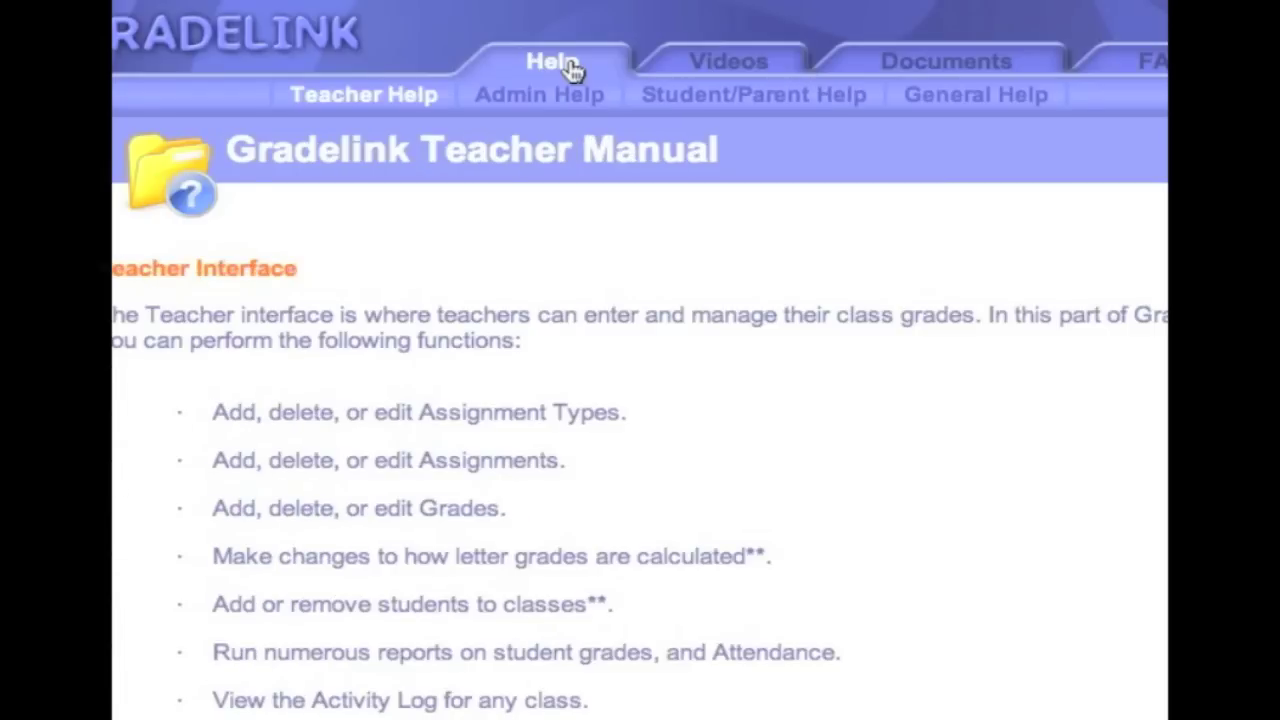